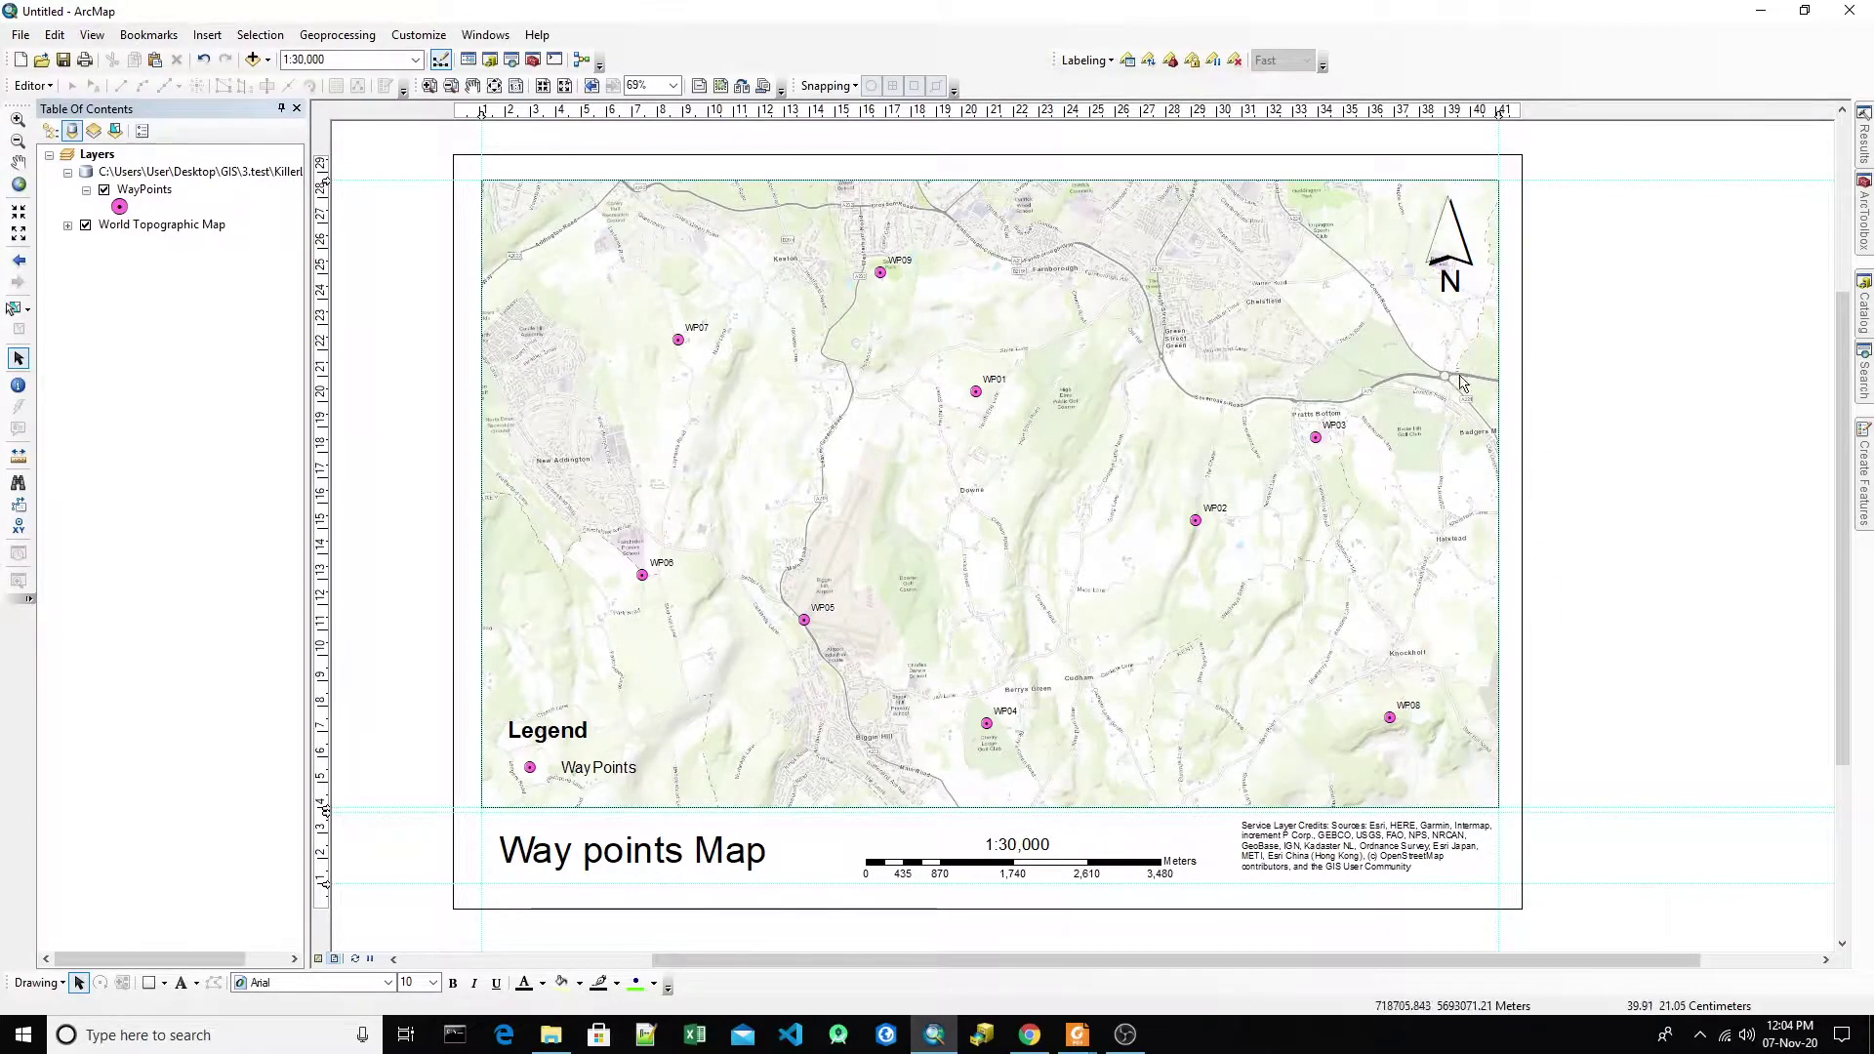
- Inspect the Way points Map title, scale bar and service layer credits in the ArcMap layout
left_click(603, 864)
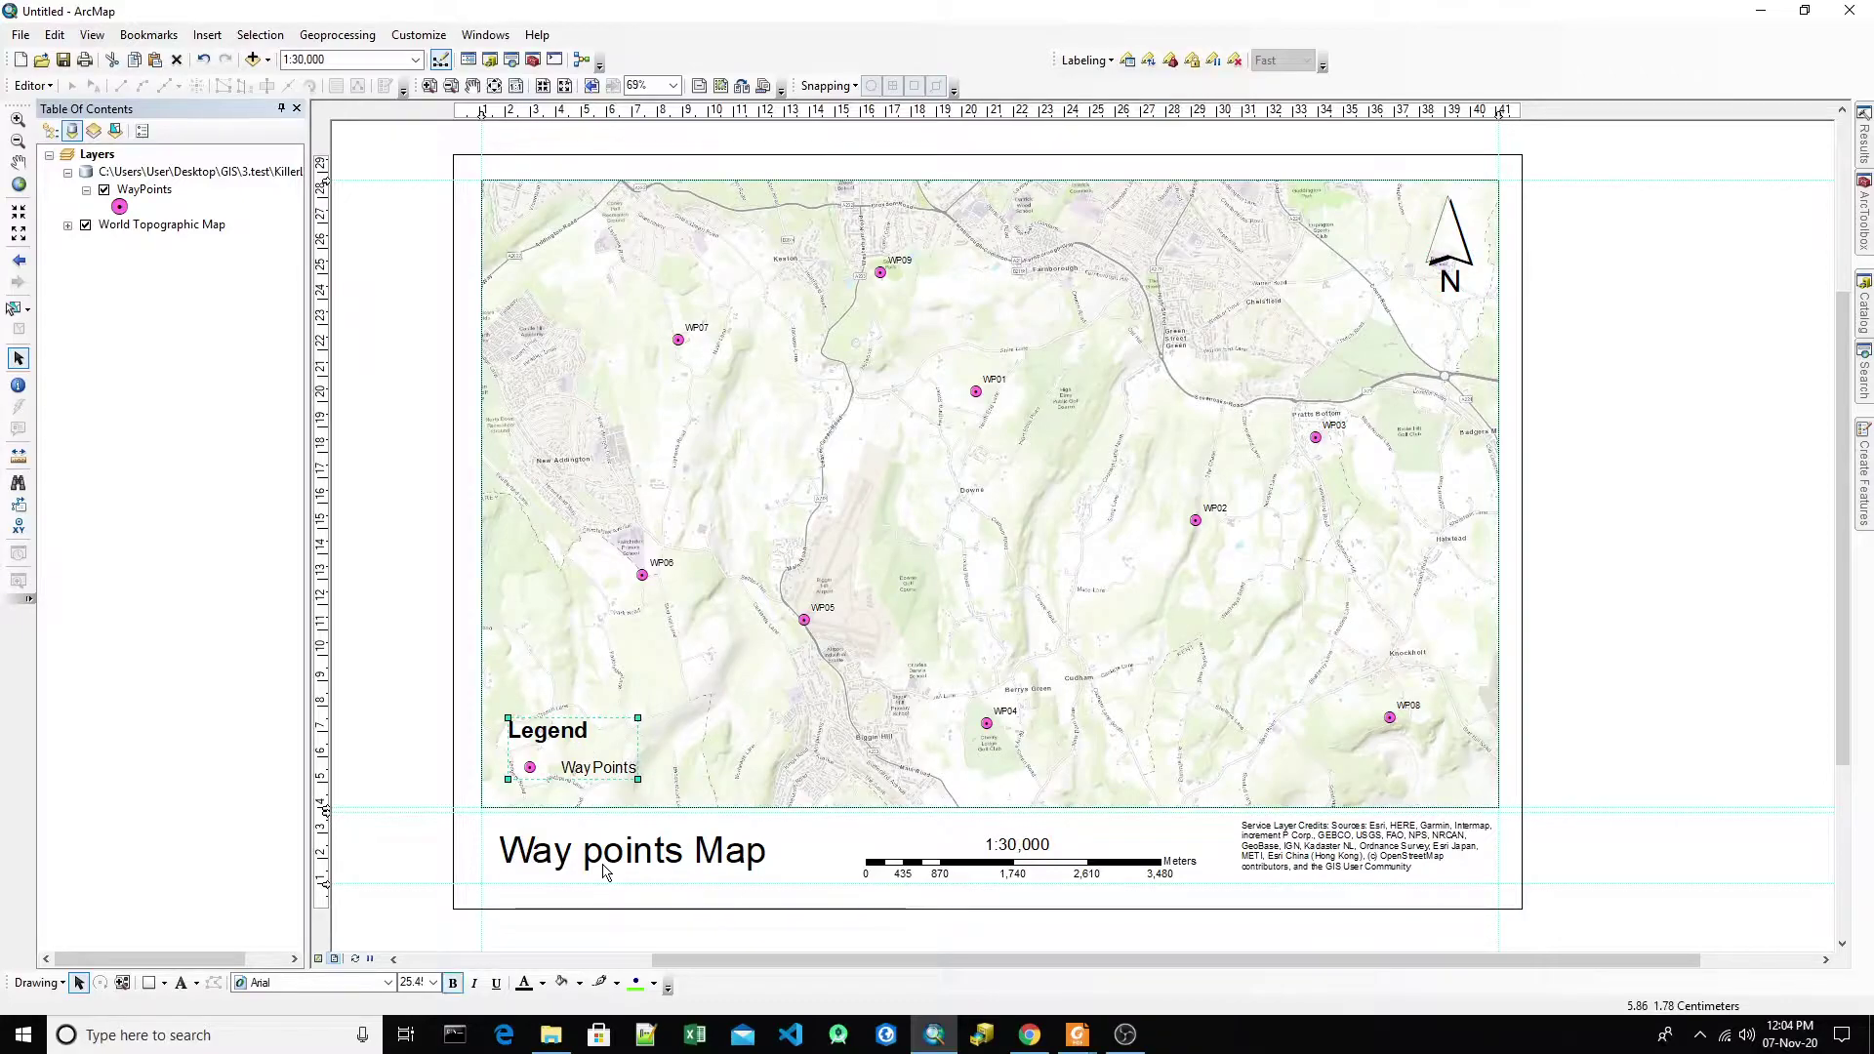
left_click(1083, 866)
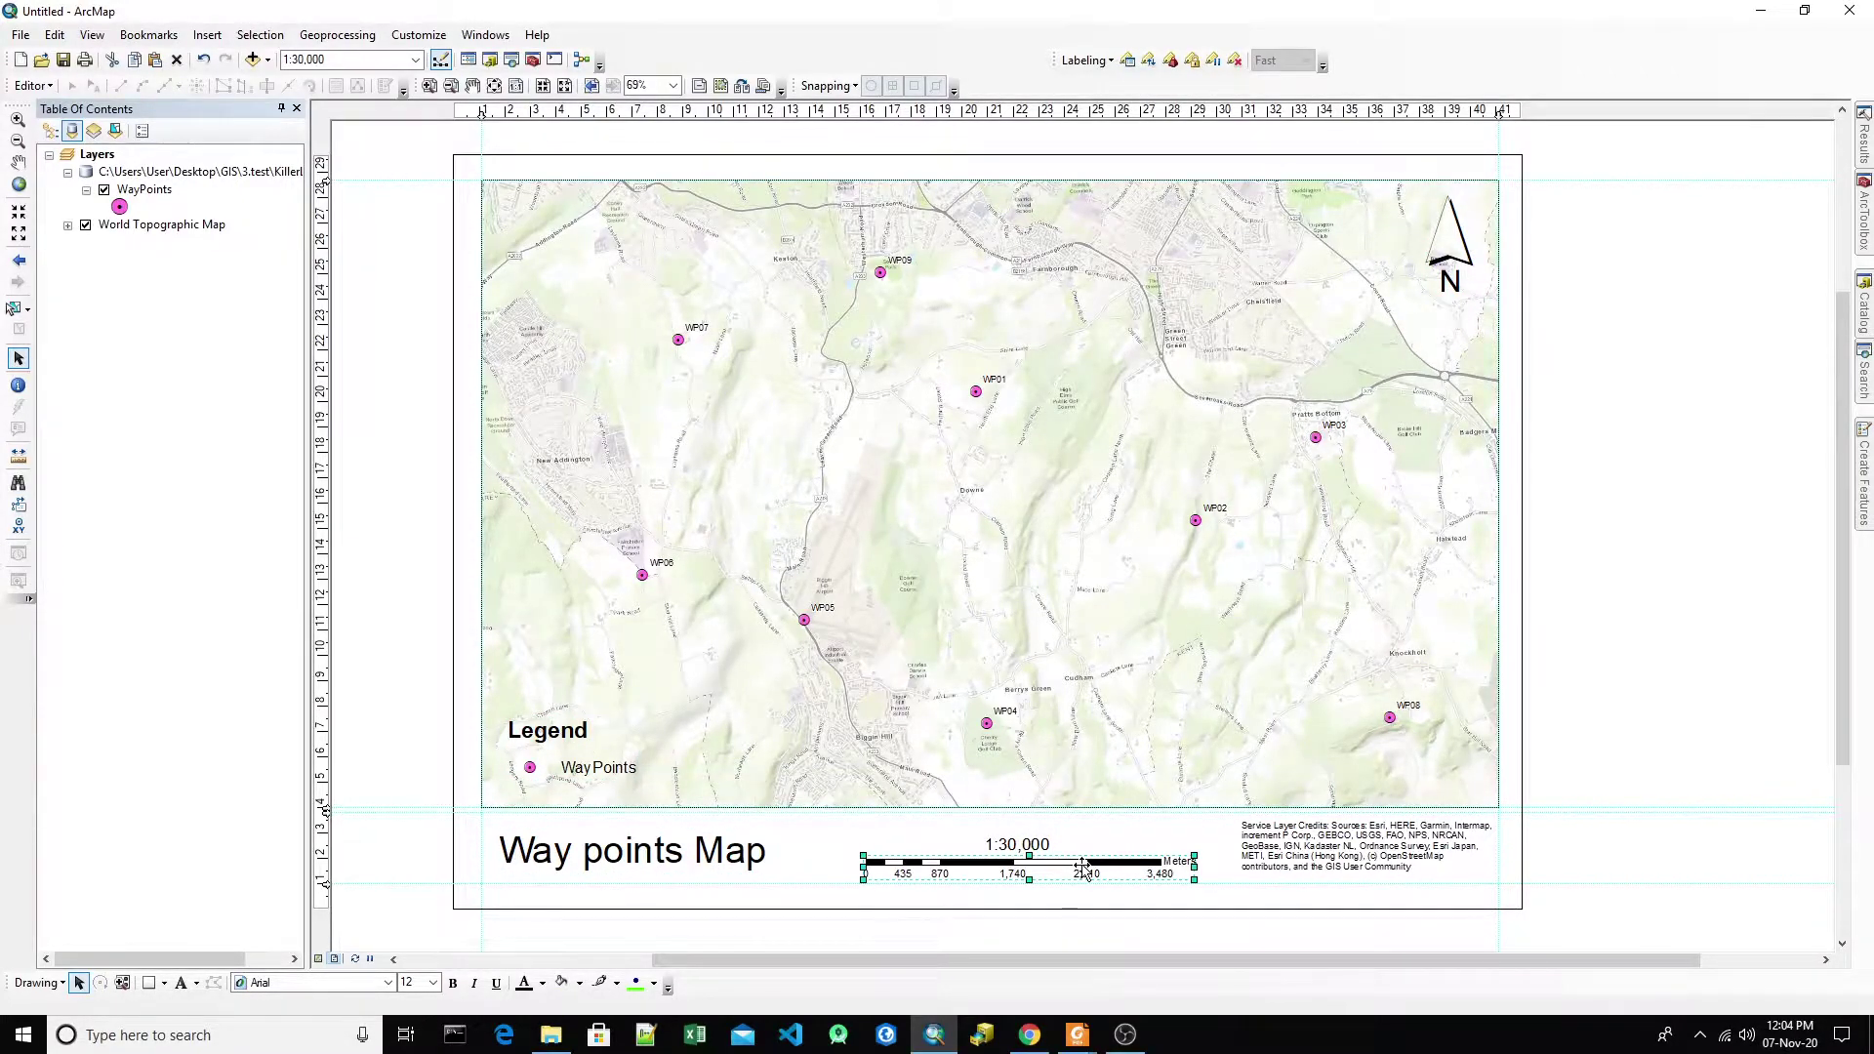
left_click(1320, 867)
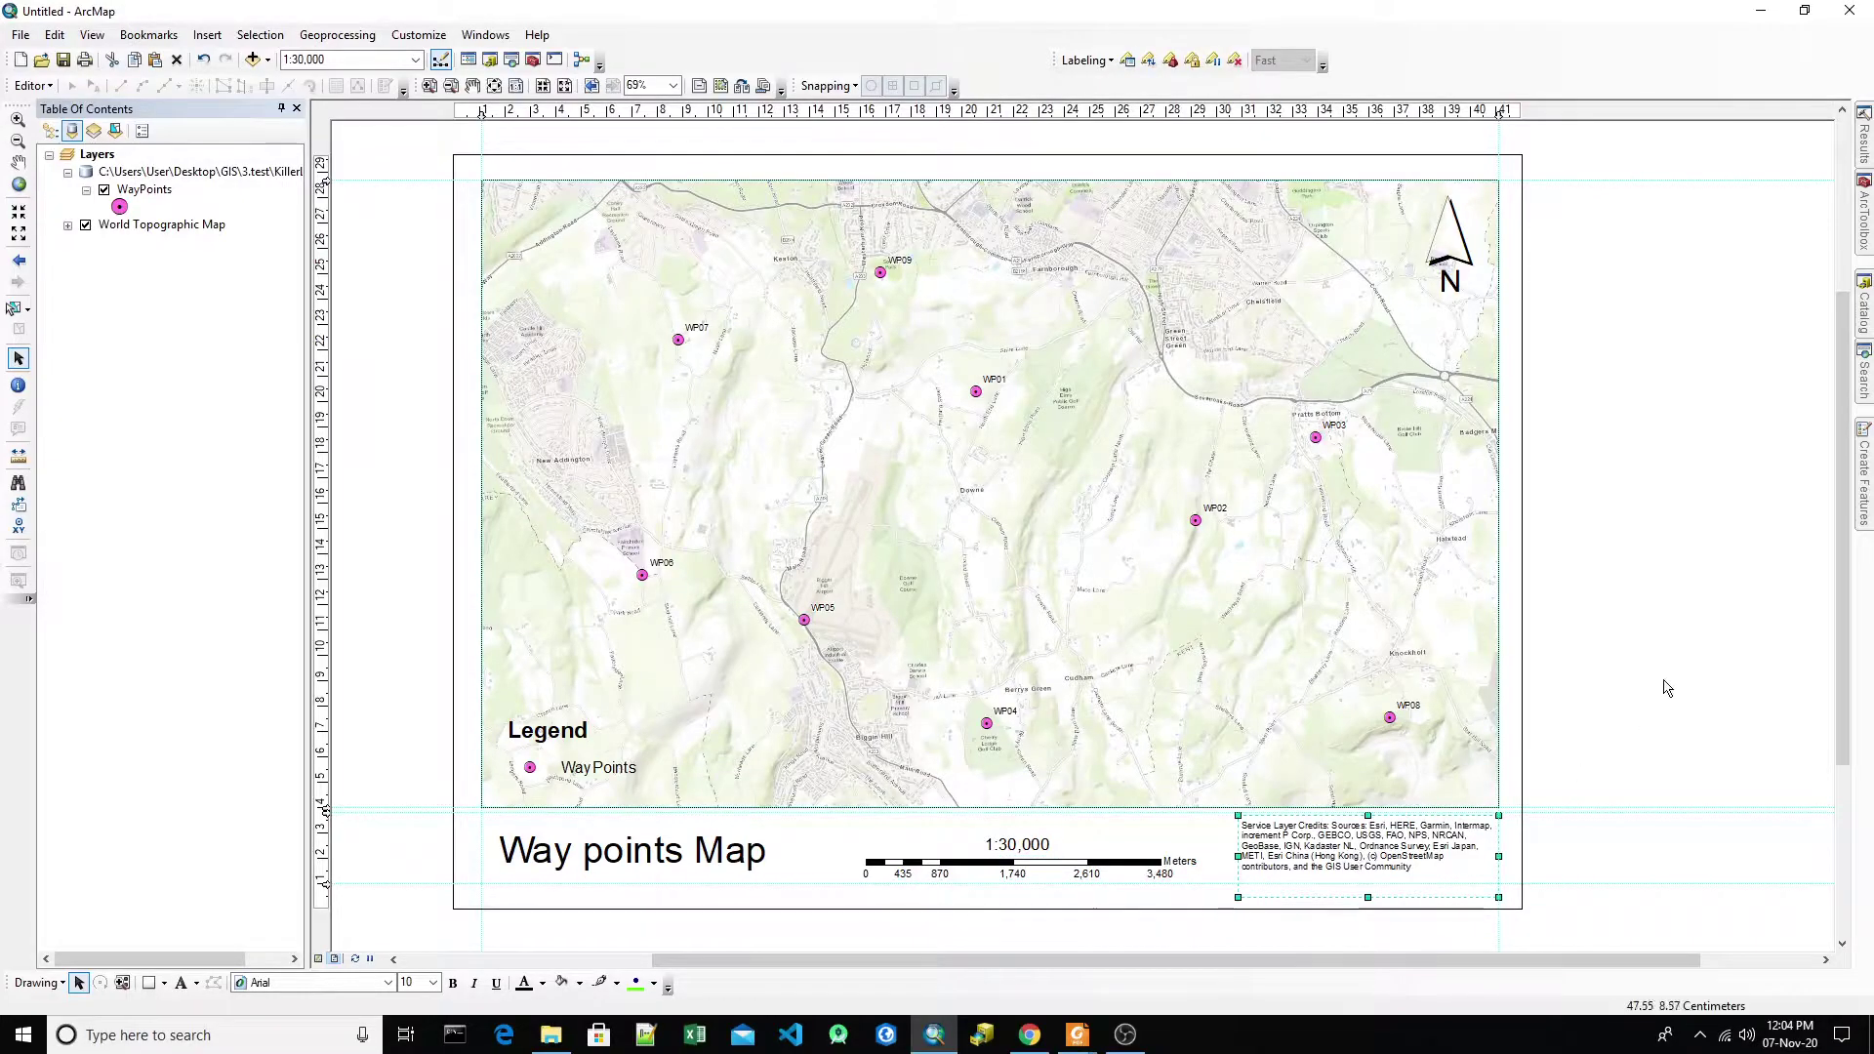
left_click(1667, 686)
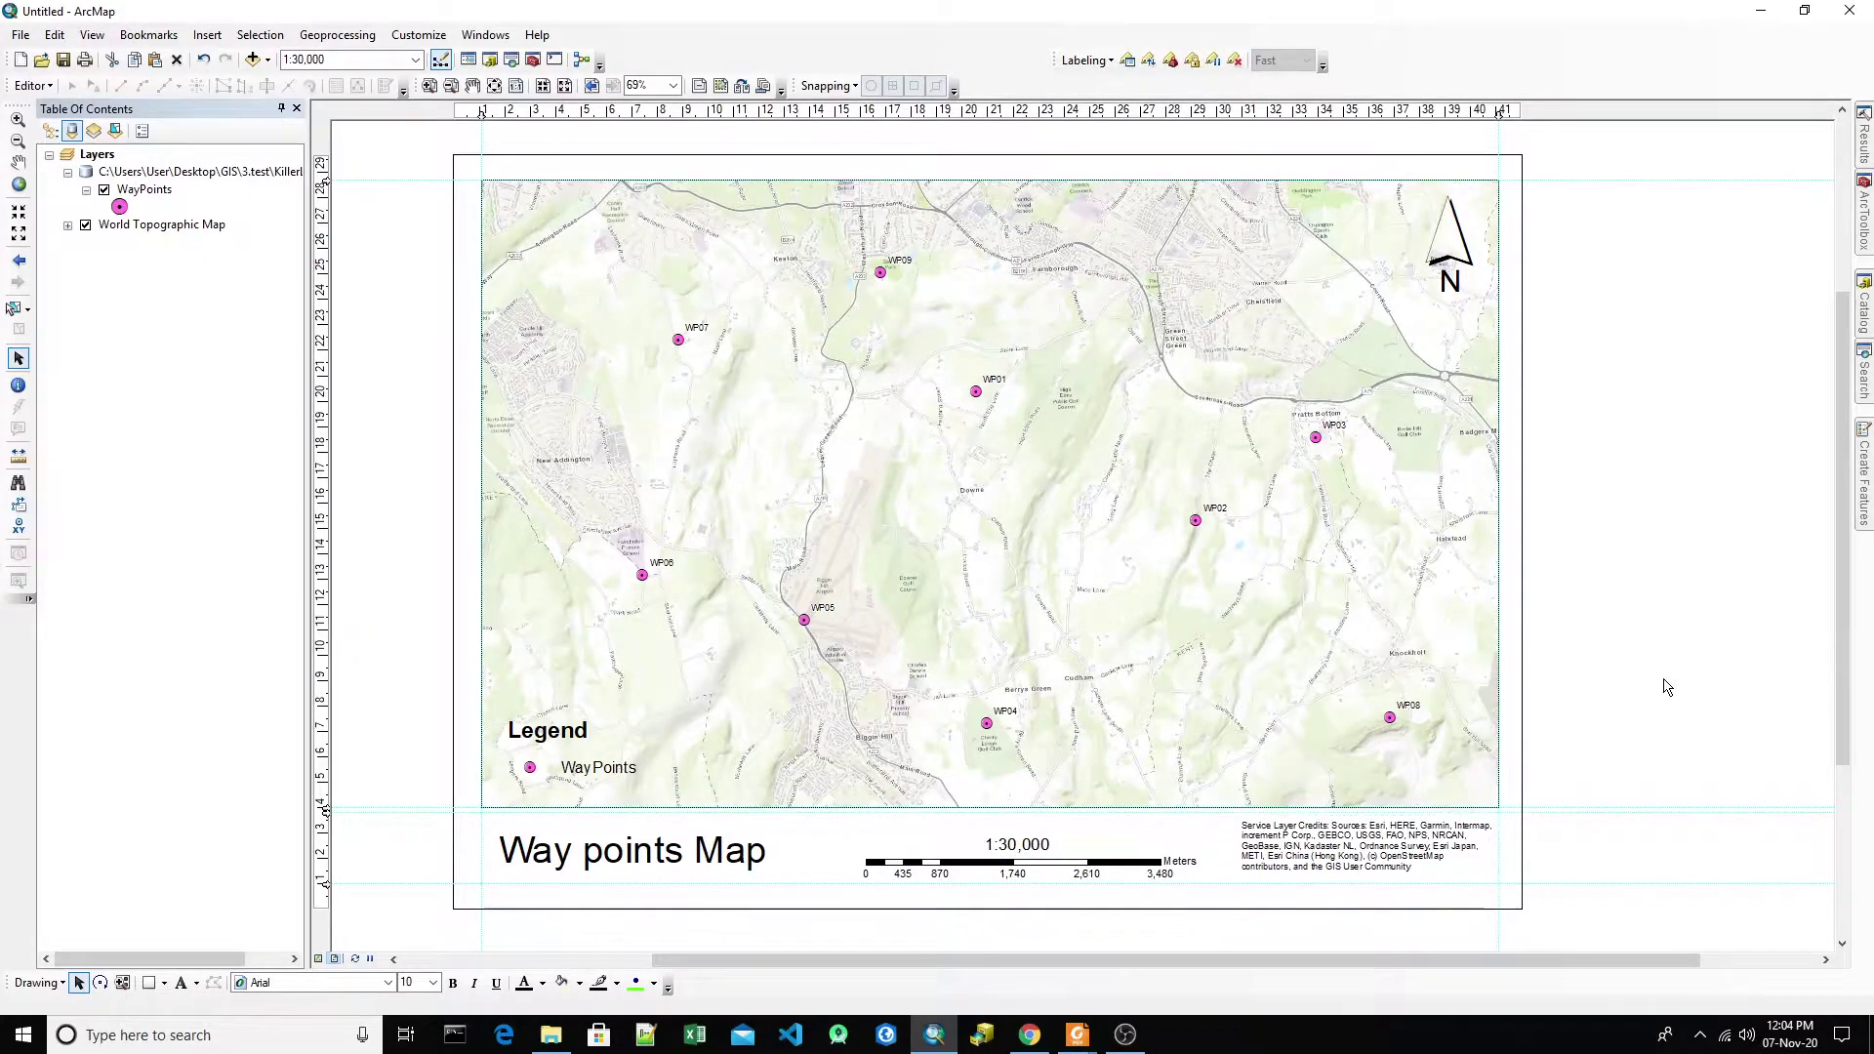
- Check the 3.test folder, then snap Map_1.pdf and Map_2.pdf left and right in Foxit Reader
left_click(551, 1034)
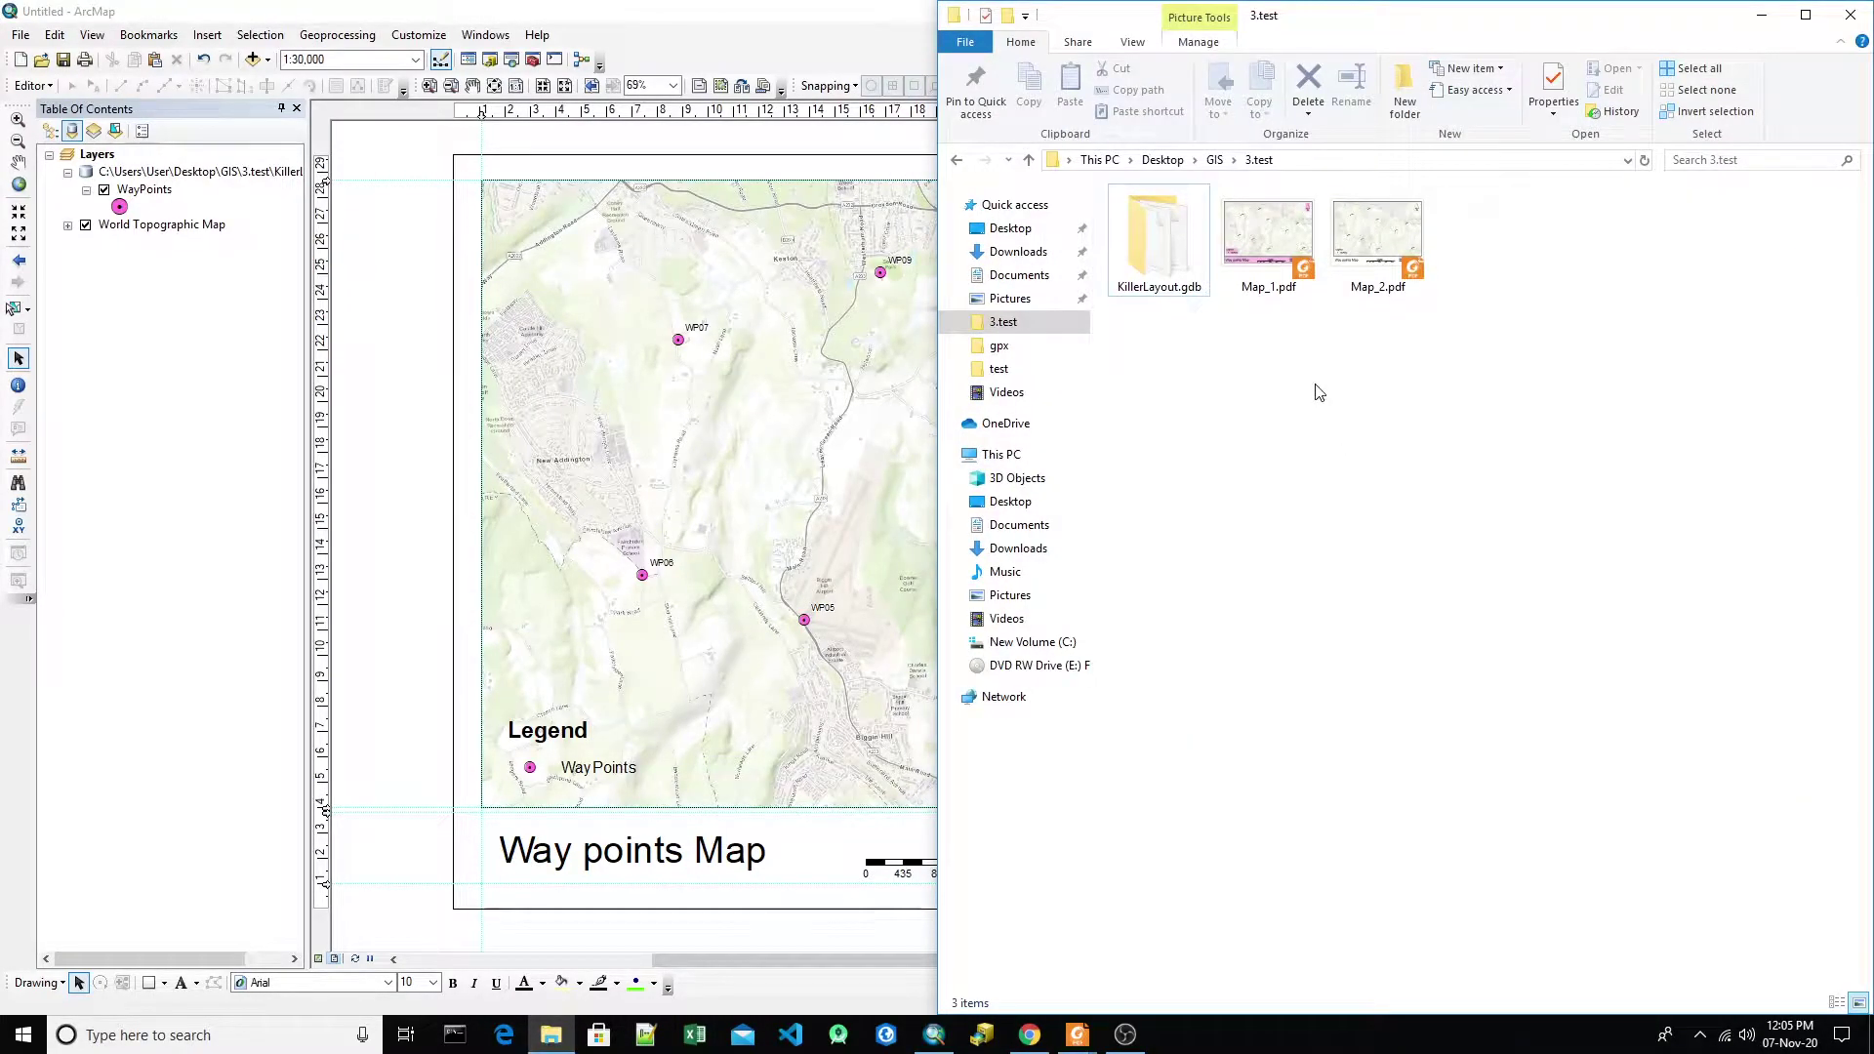
left_click(934, 1035)
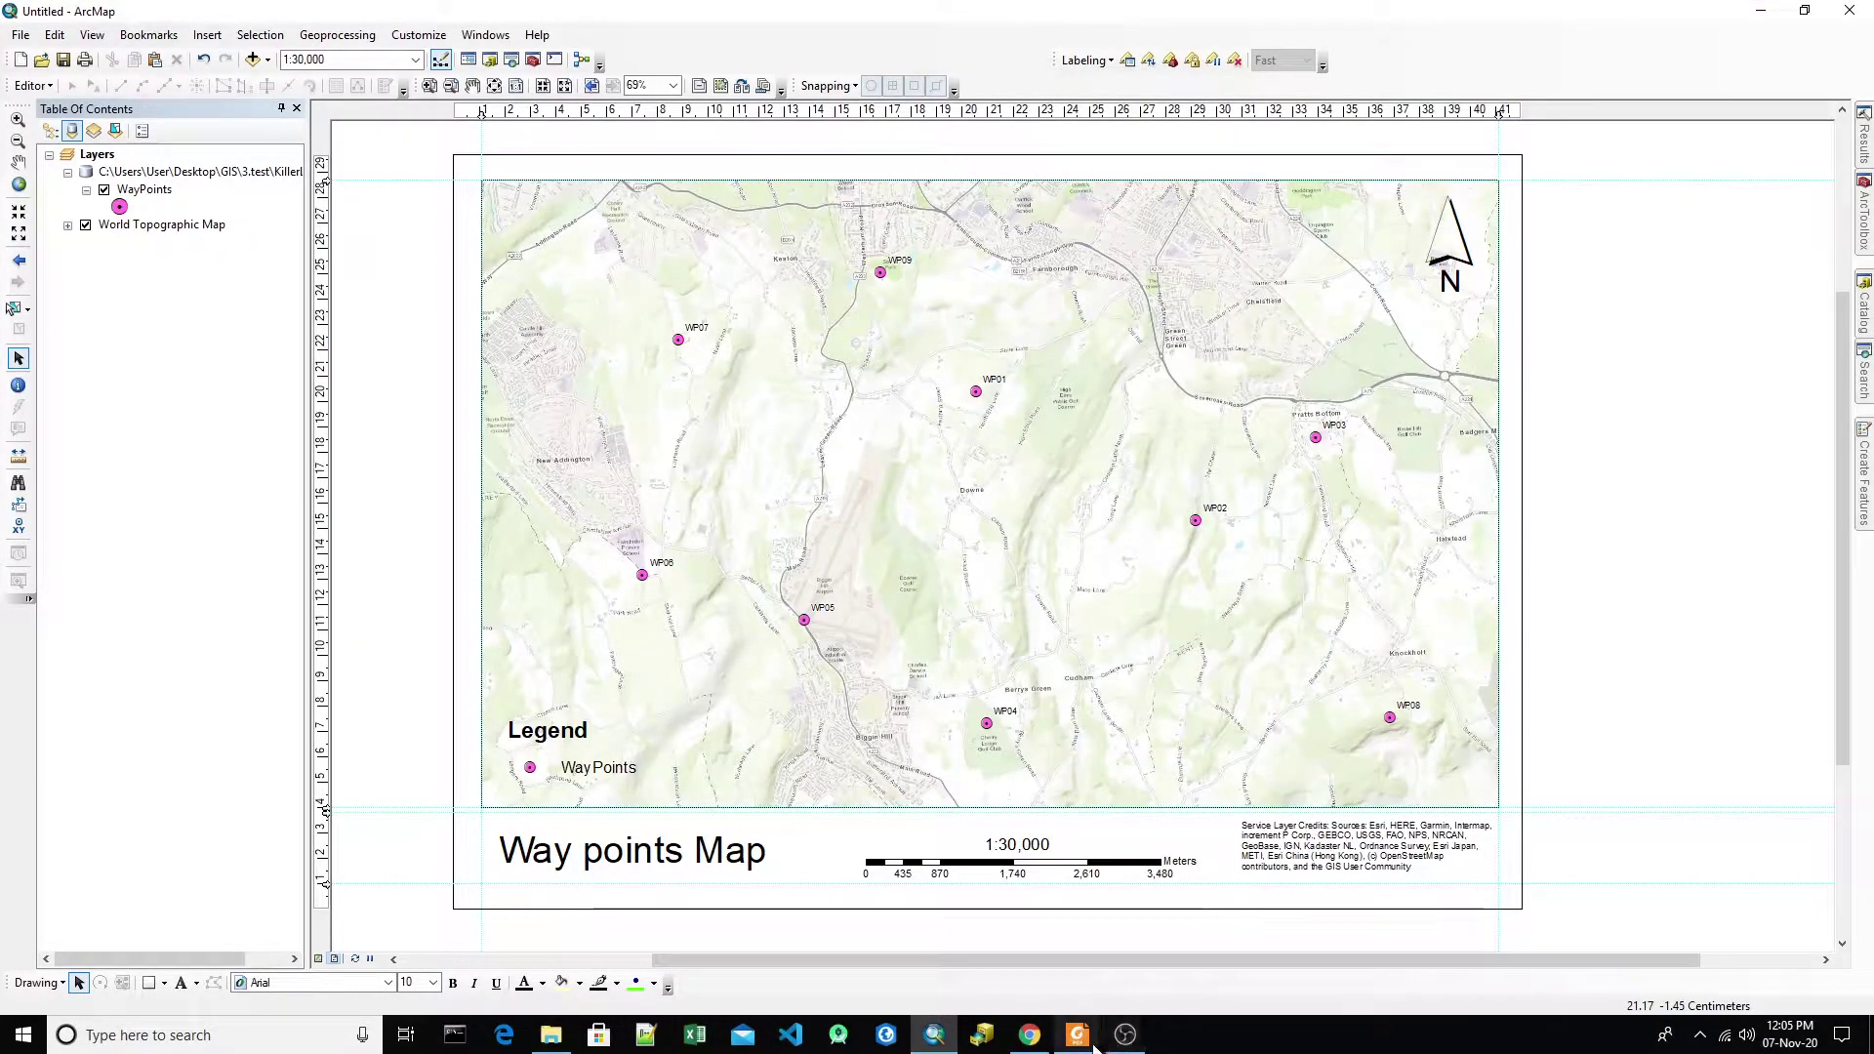
mouse_move(1077, 1034)
left_click(990, 973)
left_click(1171, 961)
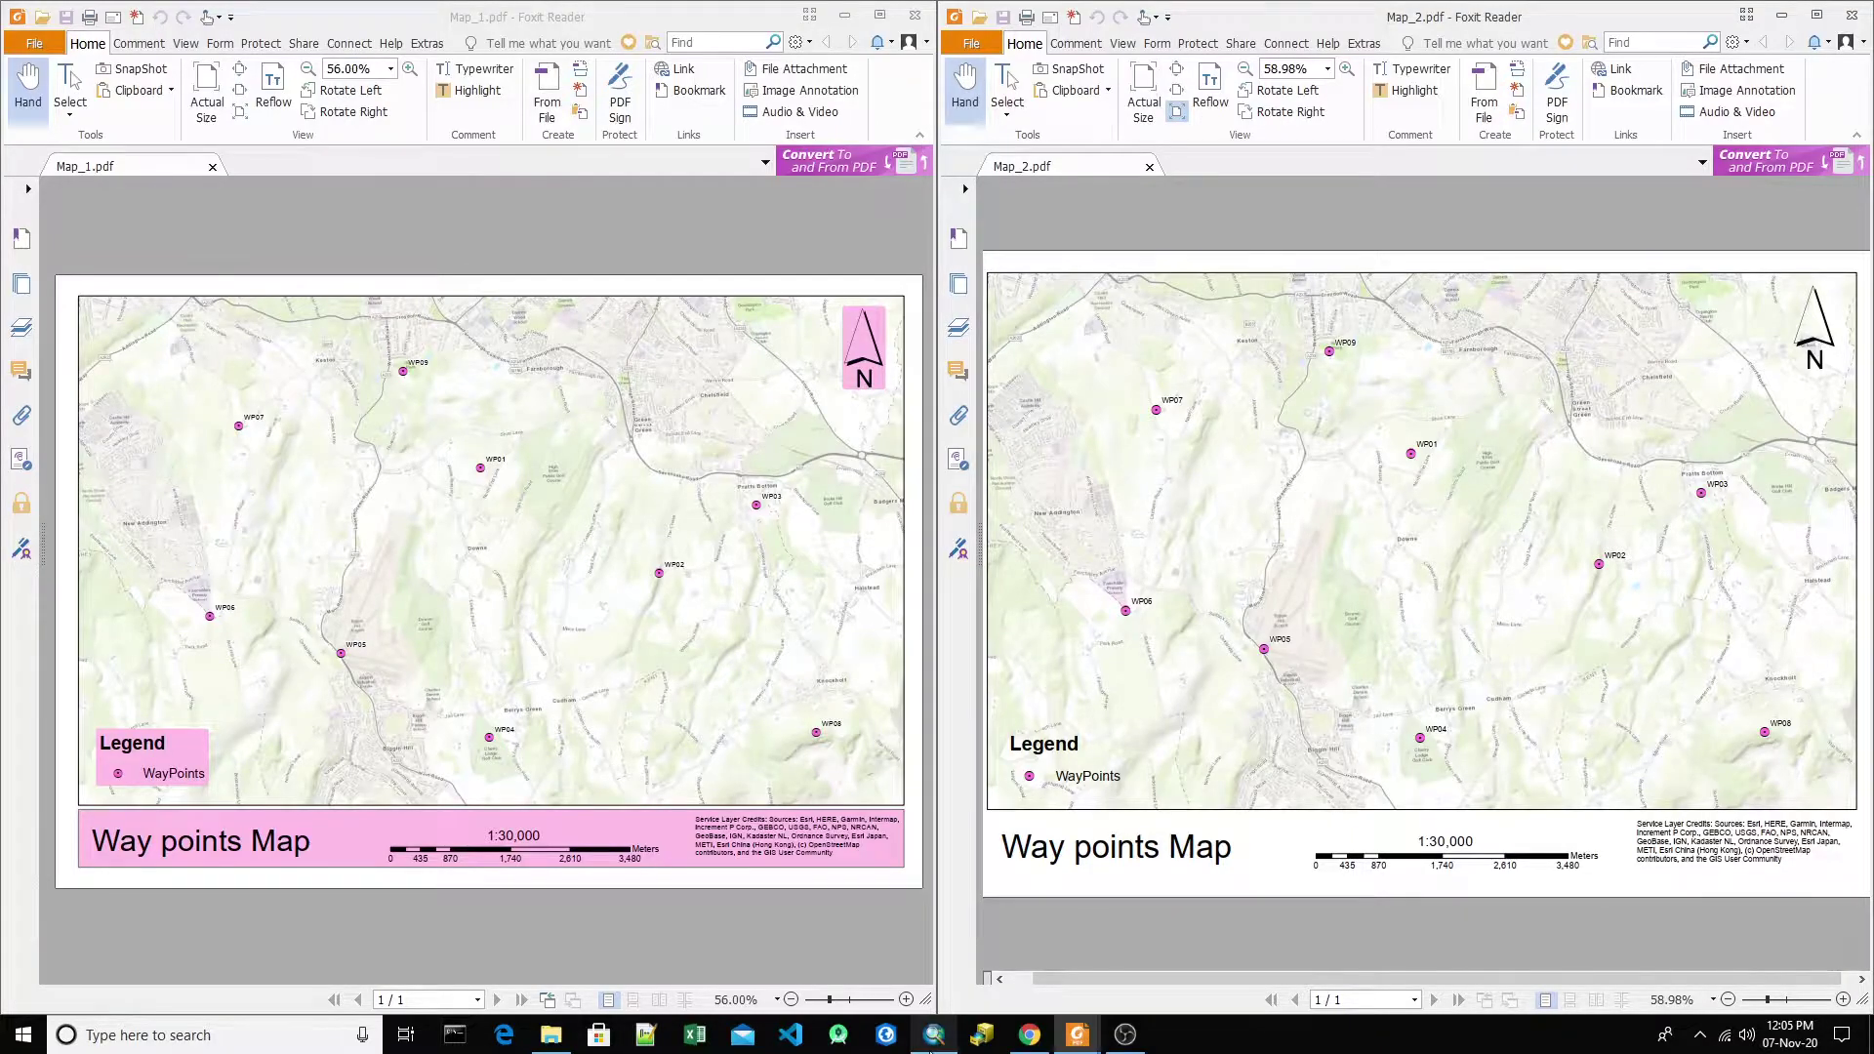
- Bring the ArcMap layout forward, set Export Map's type to PDF, then close without exporting
mouse_move(930, 1048)
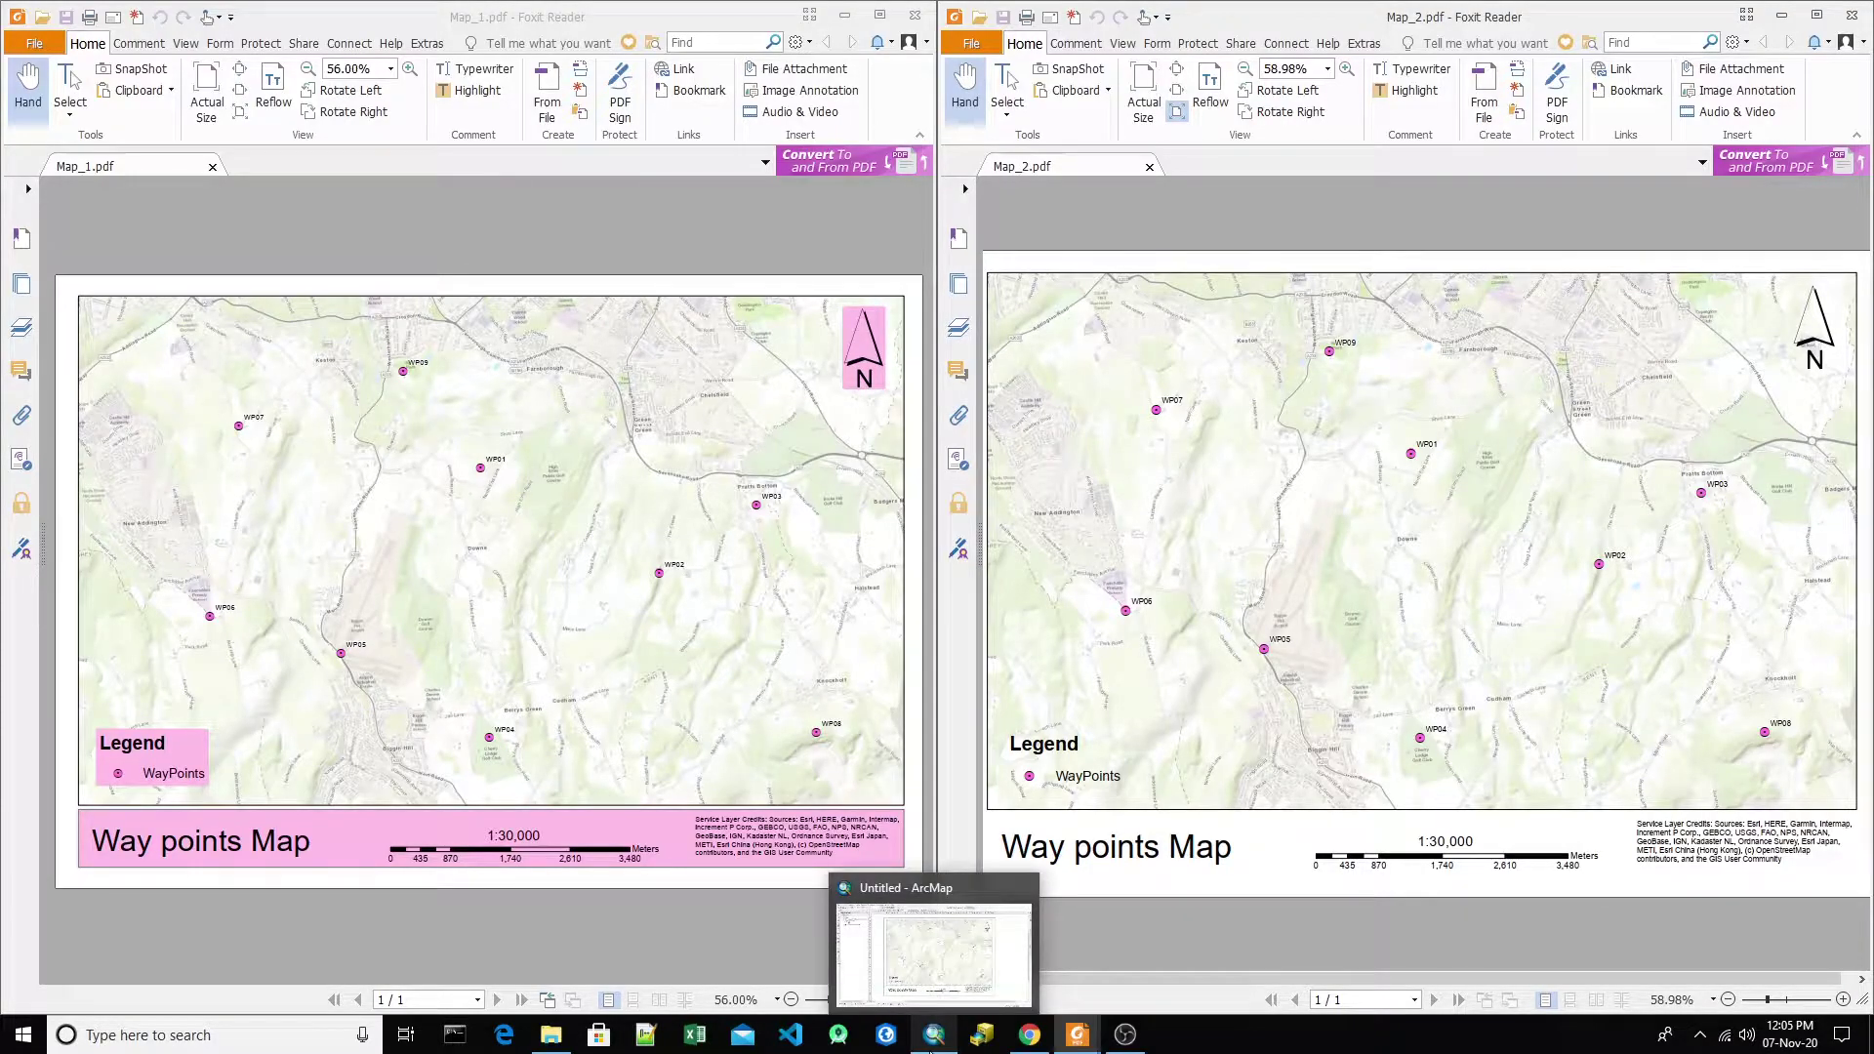
left_click(931, 1048)
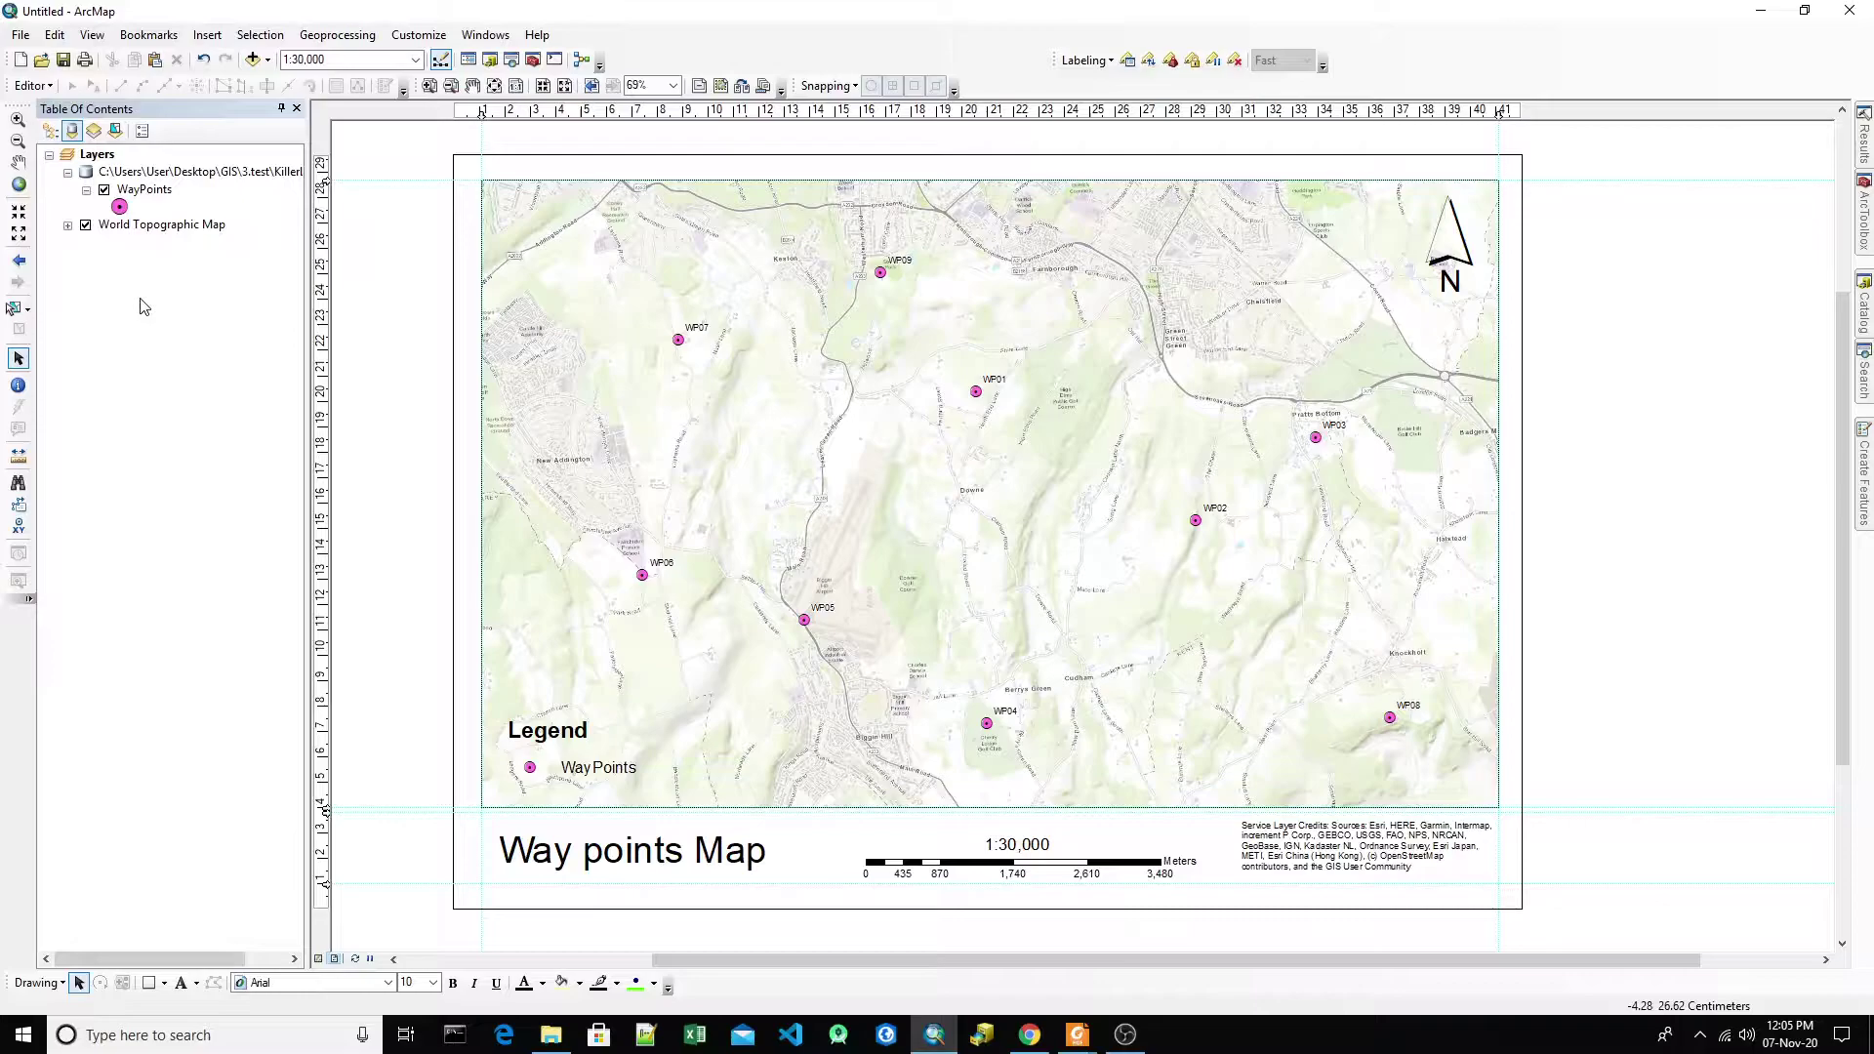
key("alt+f")
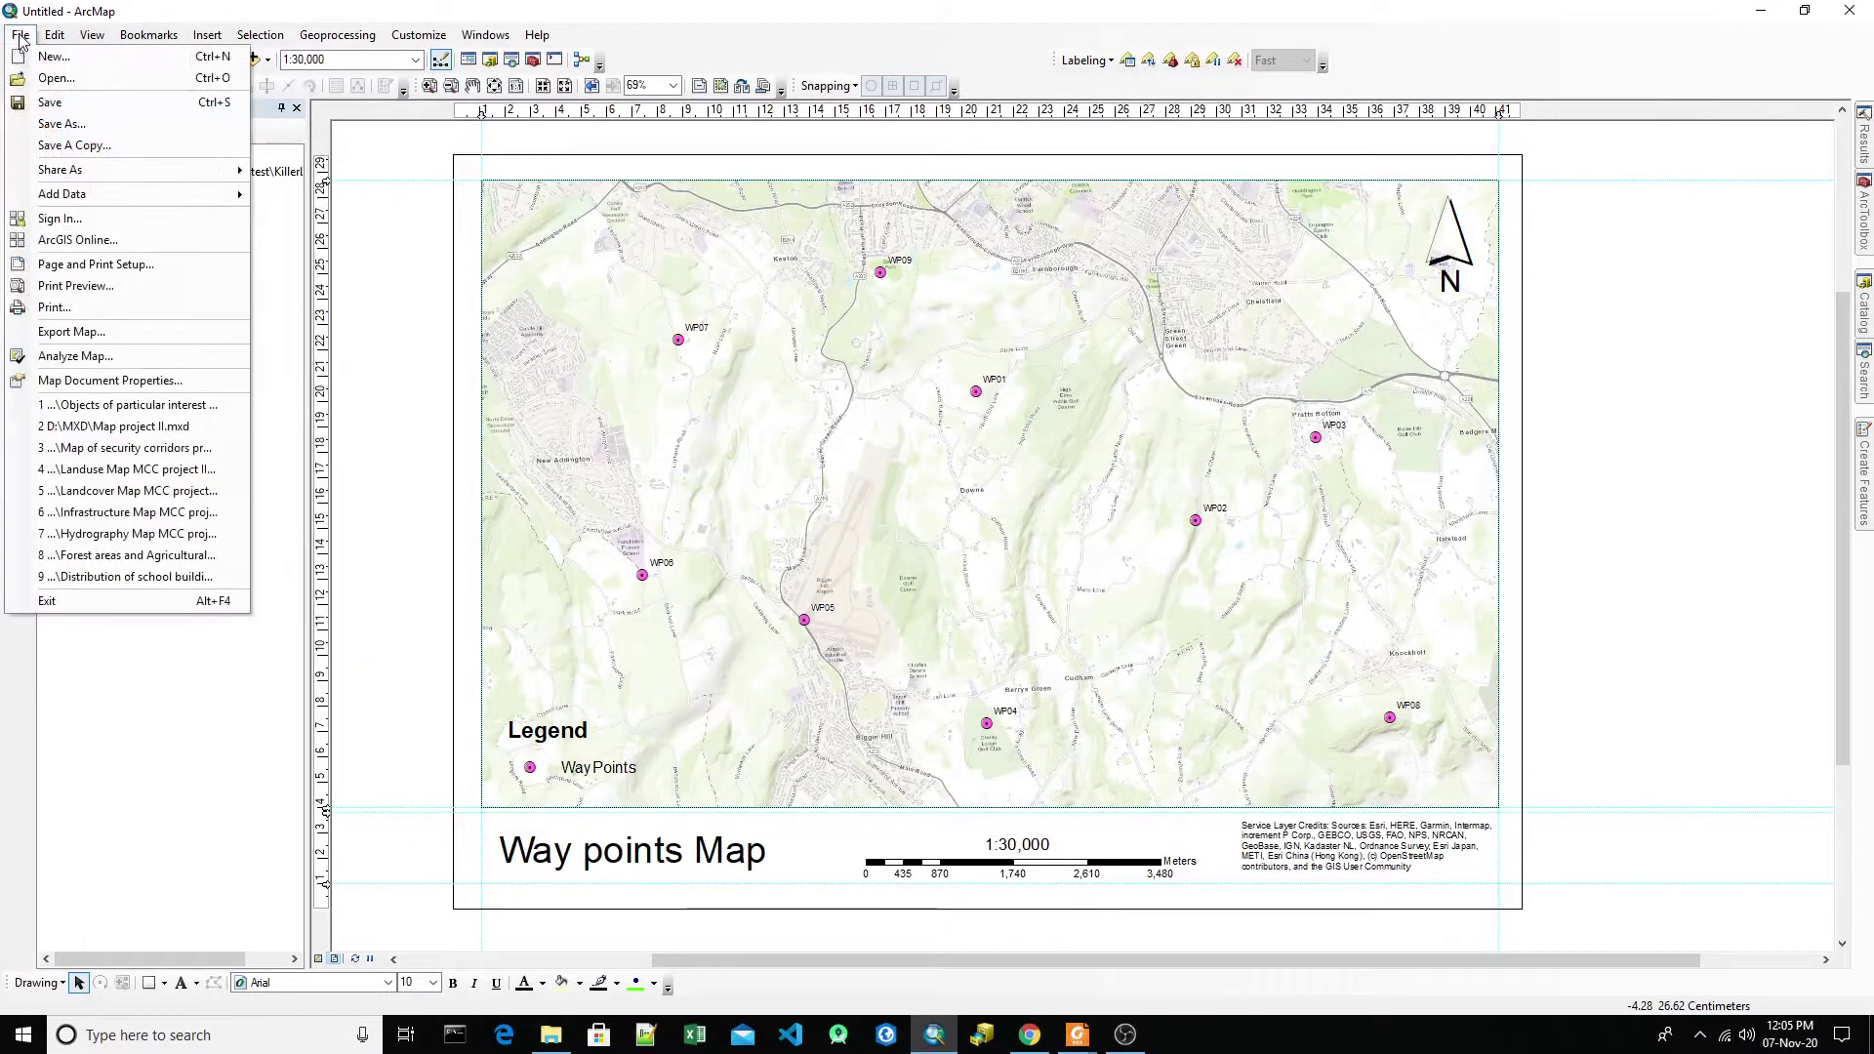
left_click(104, 335)
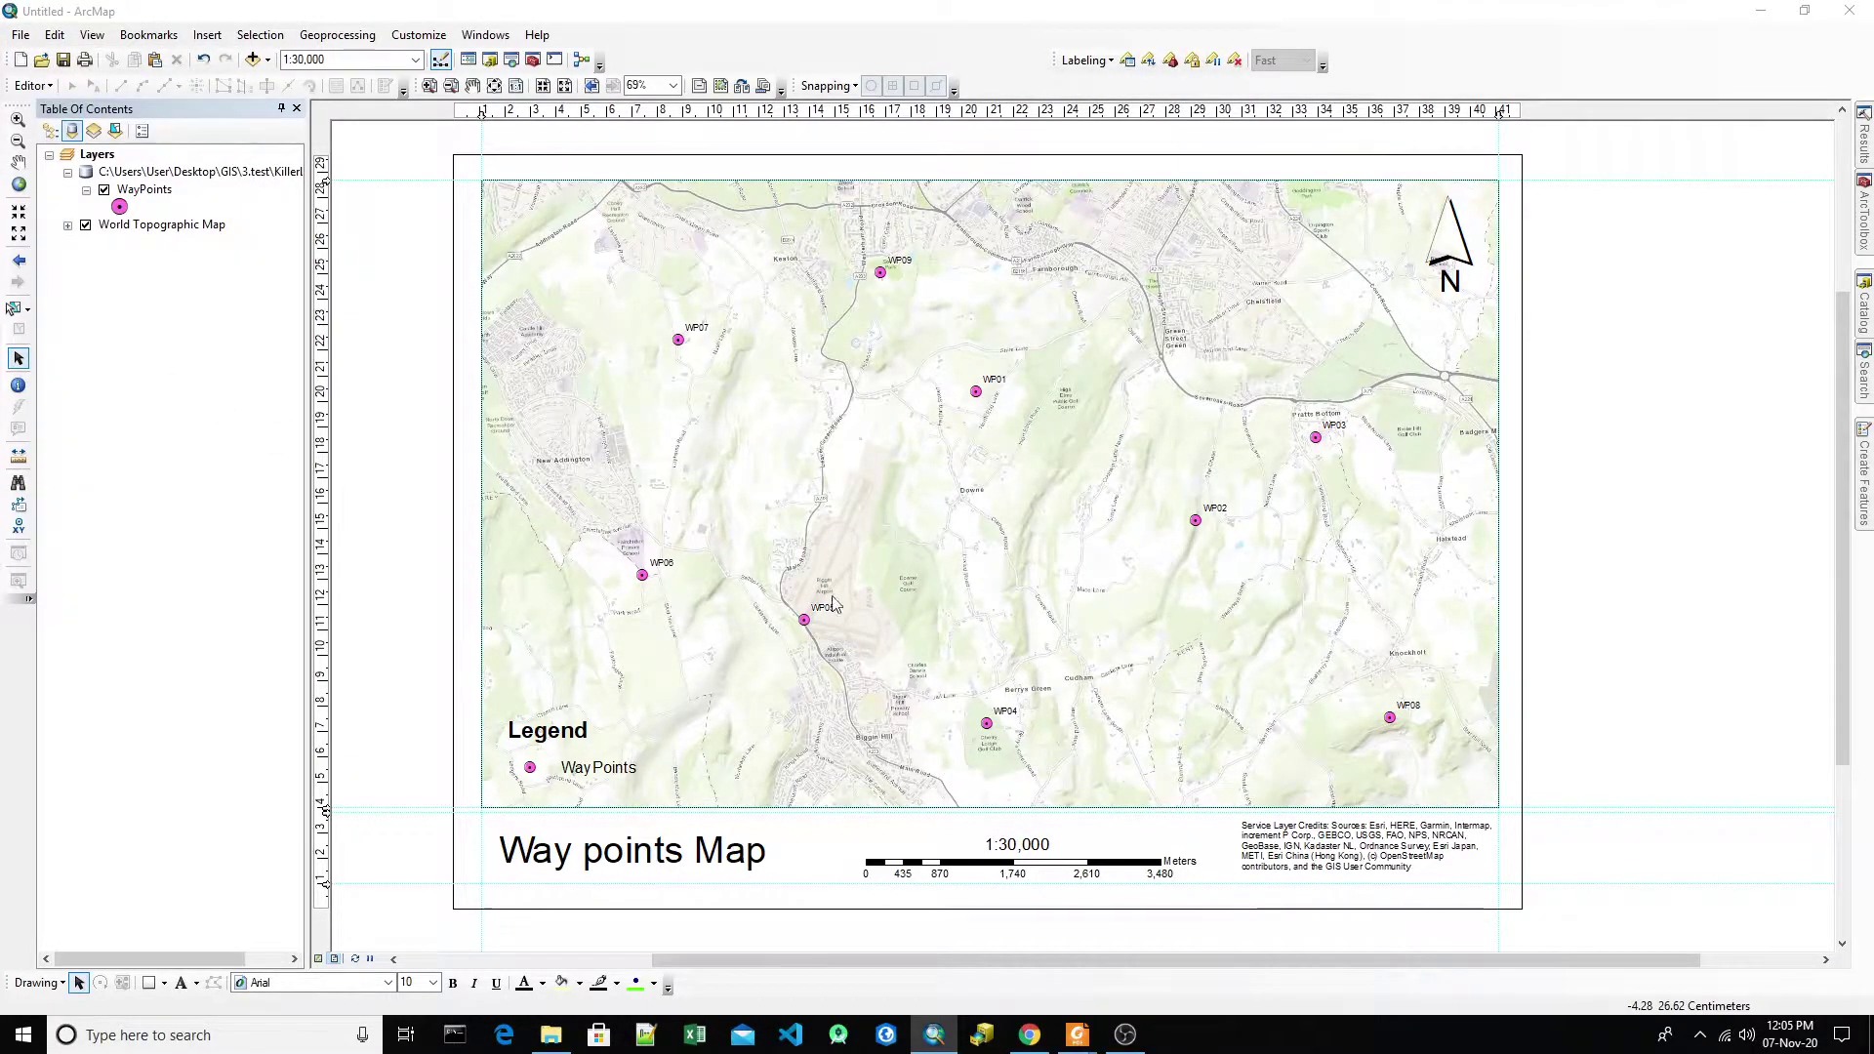
left_click(930, 548)
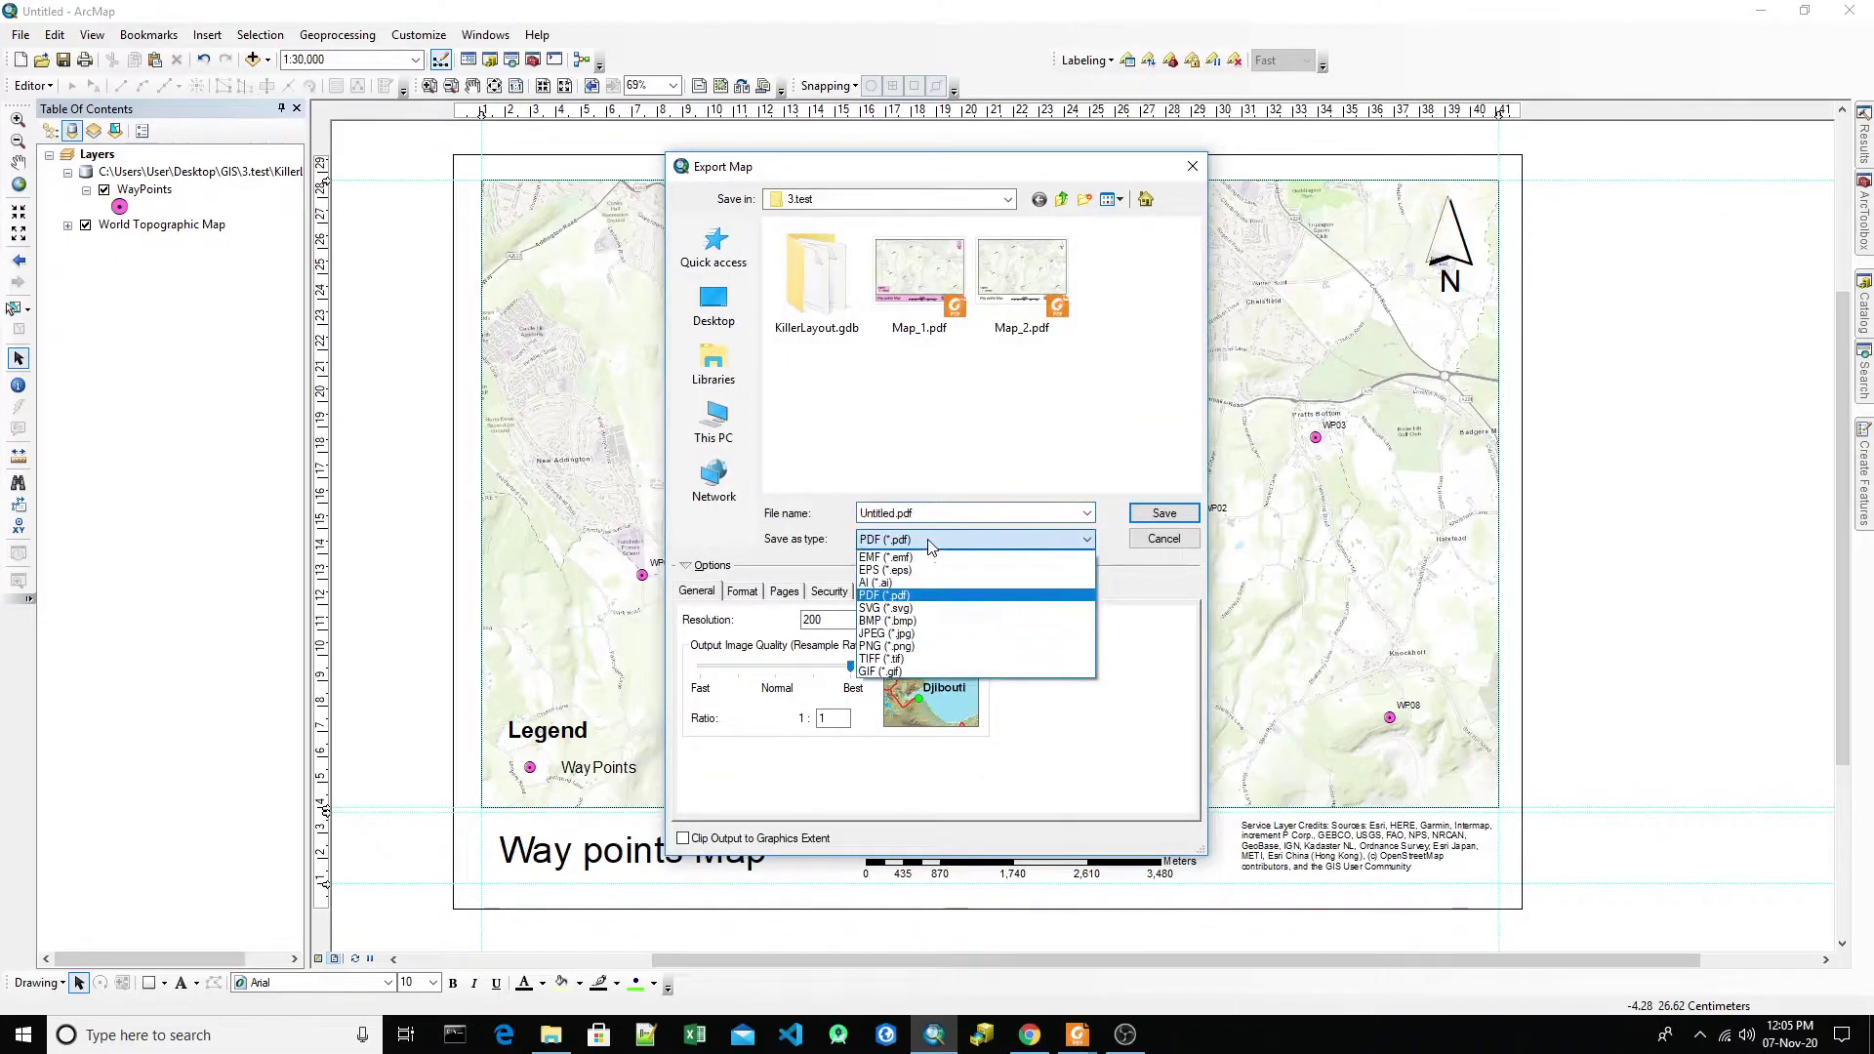
left_click(915, 596)
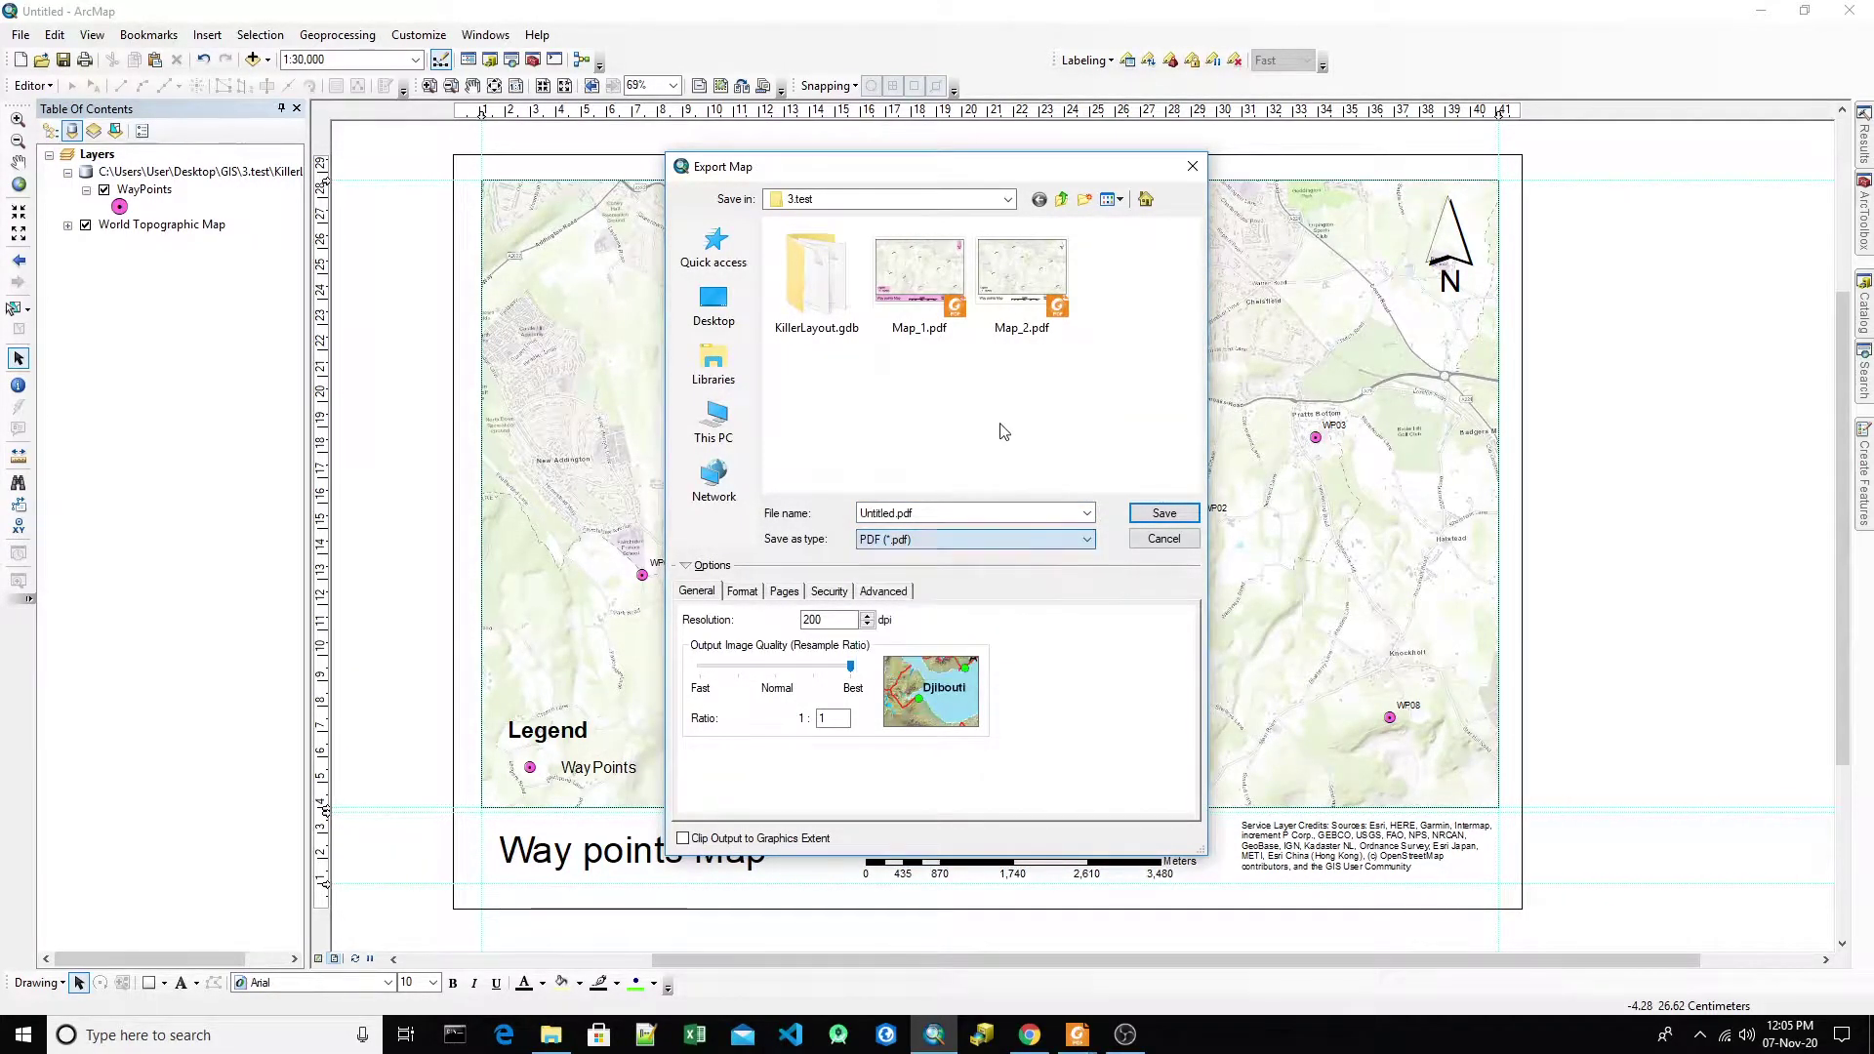
left_click(1193, 169)
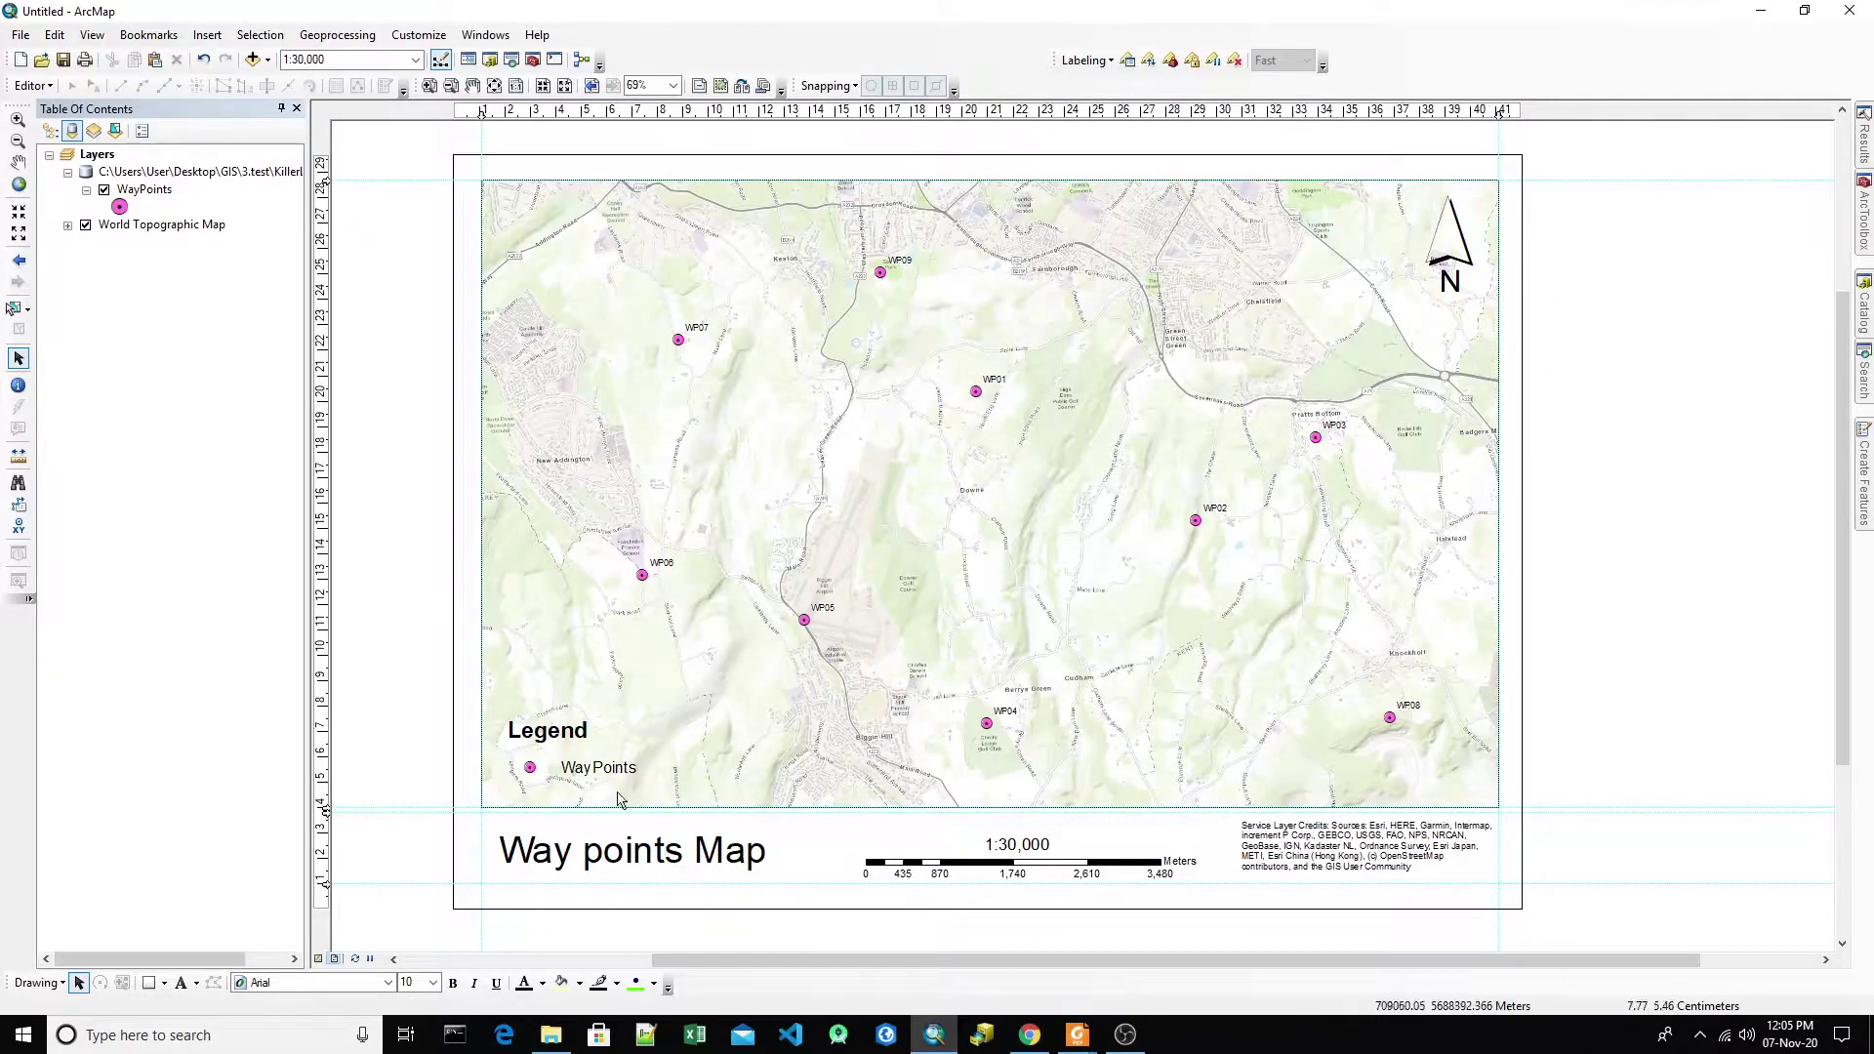
- Launch Inkscape by searching "in" from the taskbar search box
left_click(191, 1035)
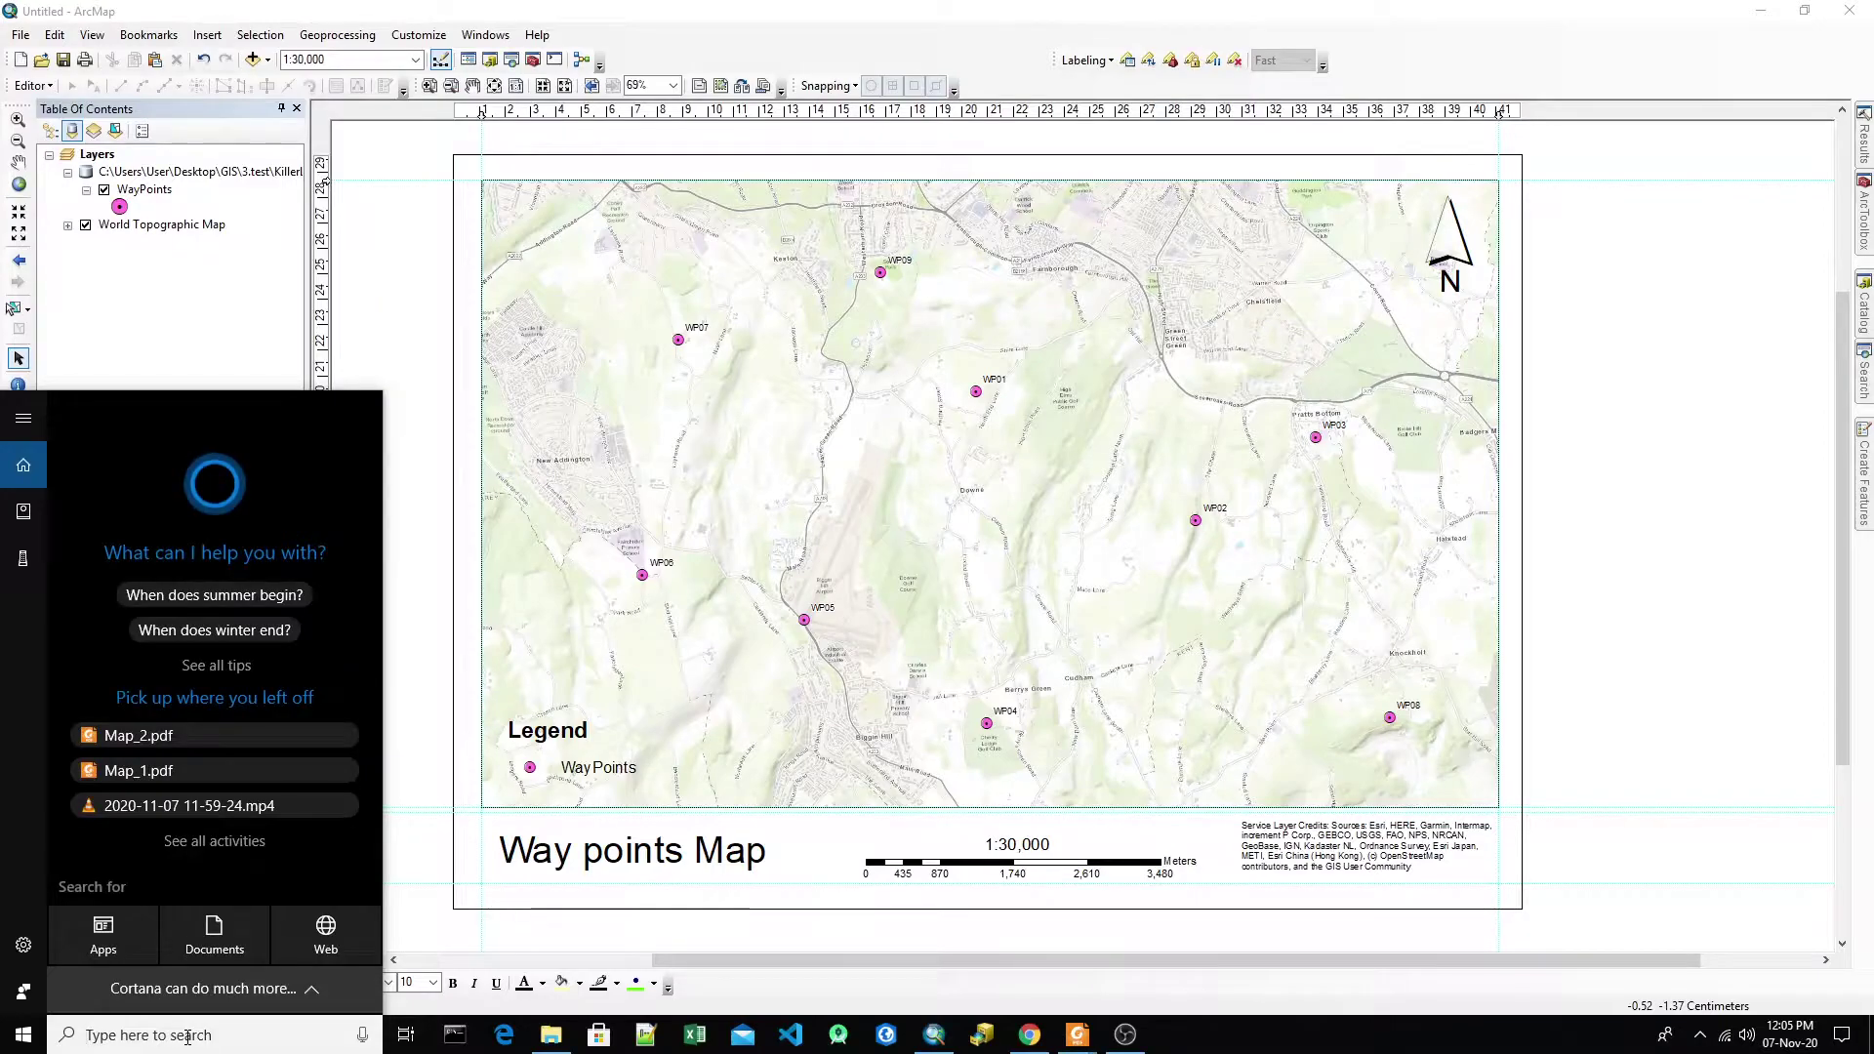
type("in")
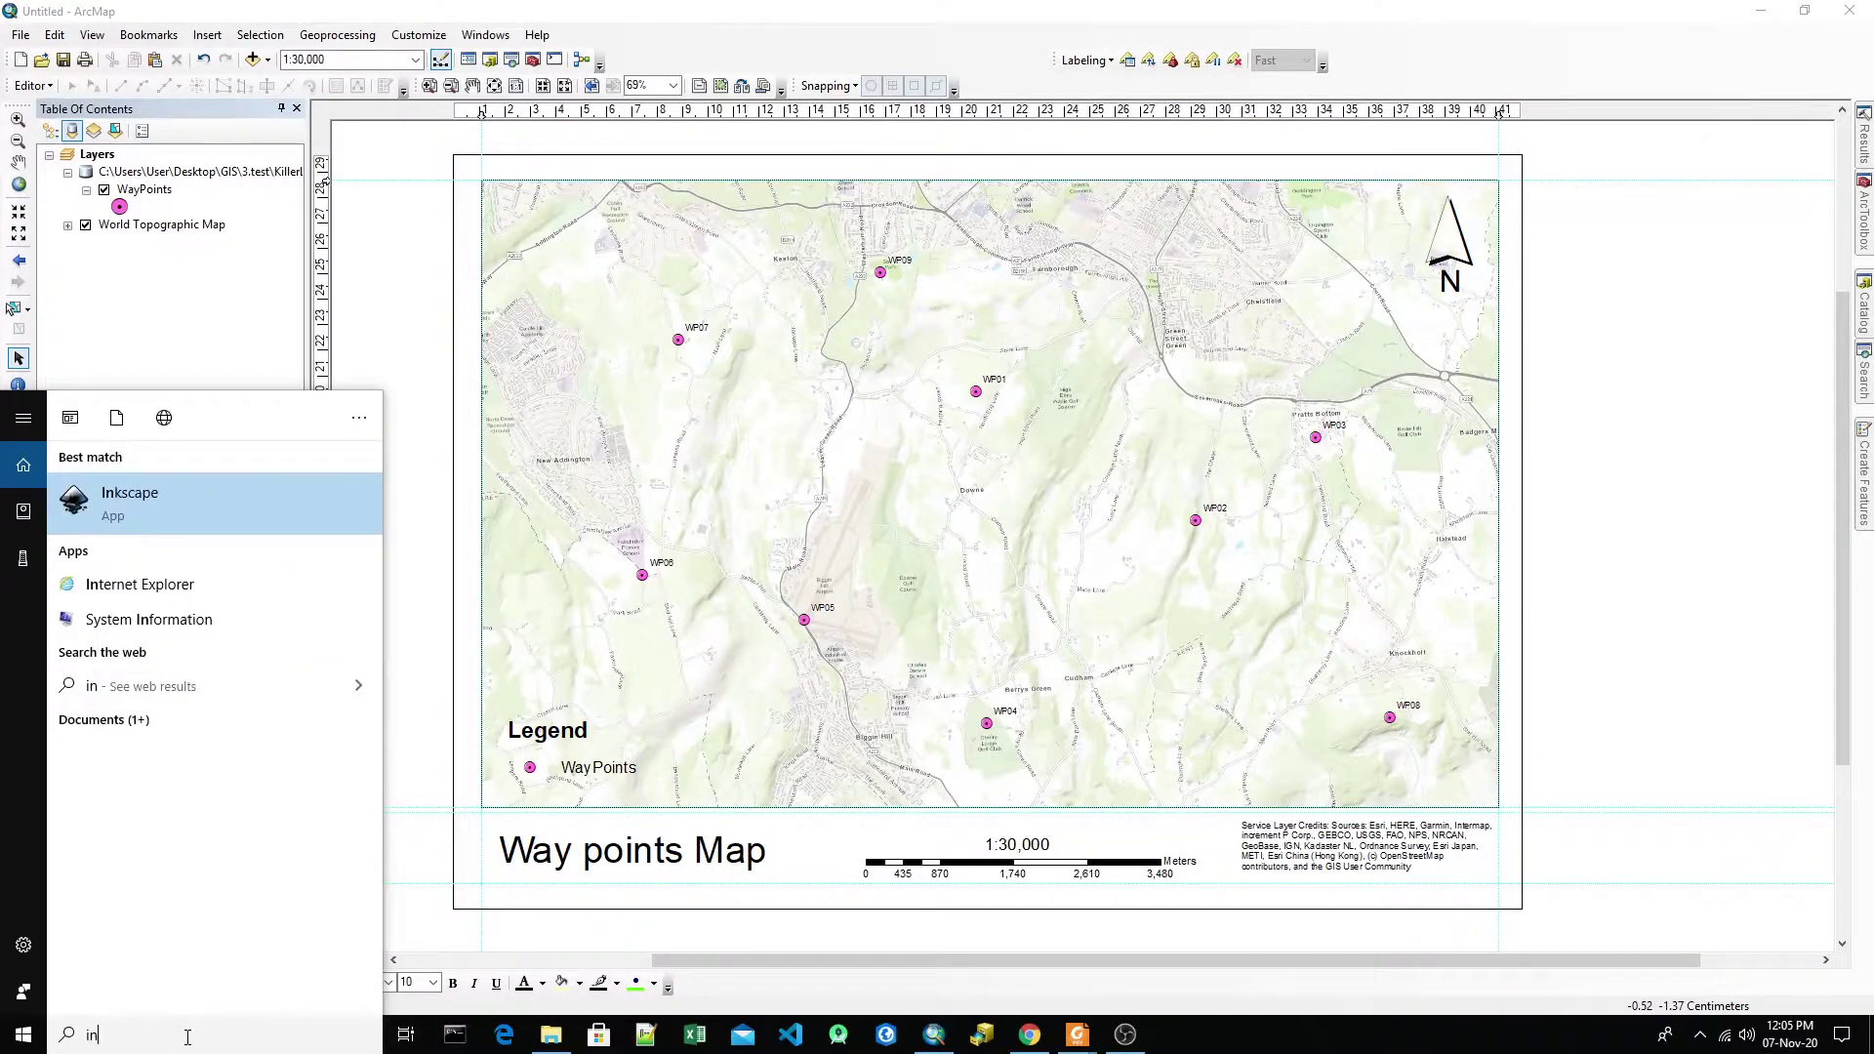
key("Escape")
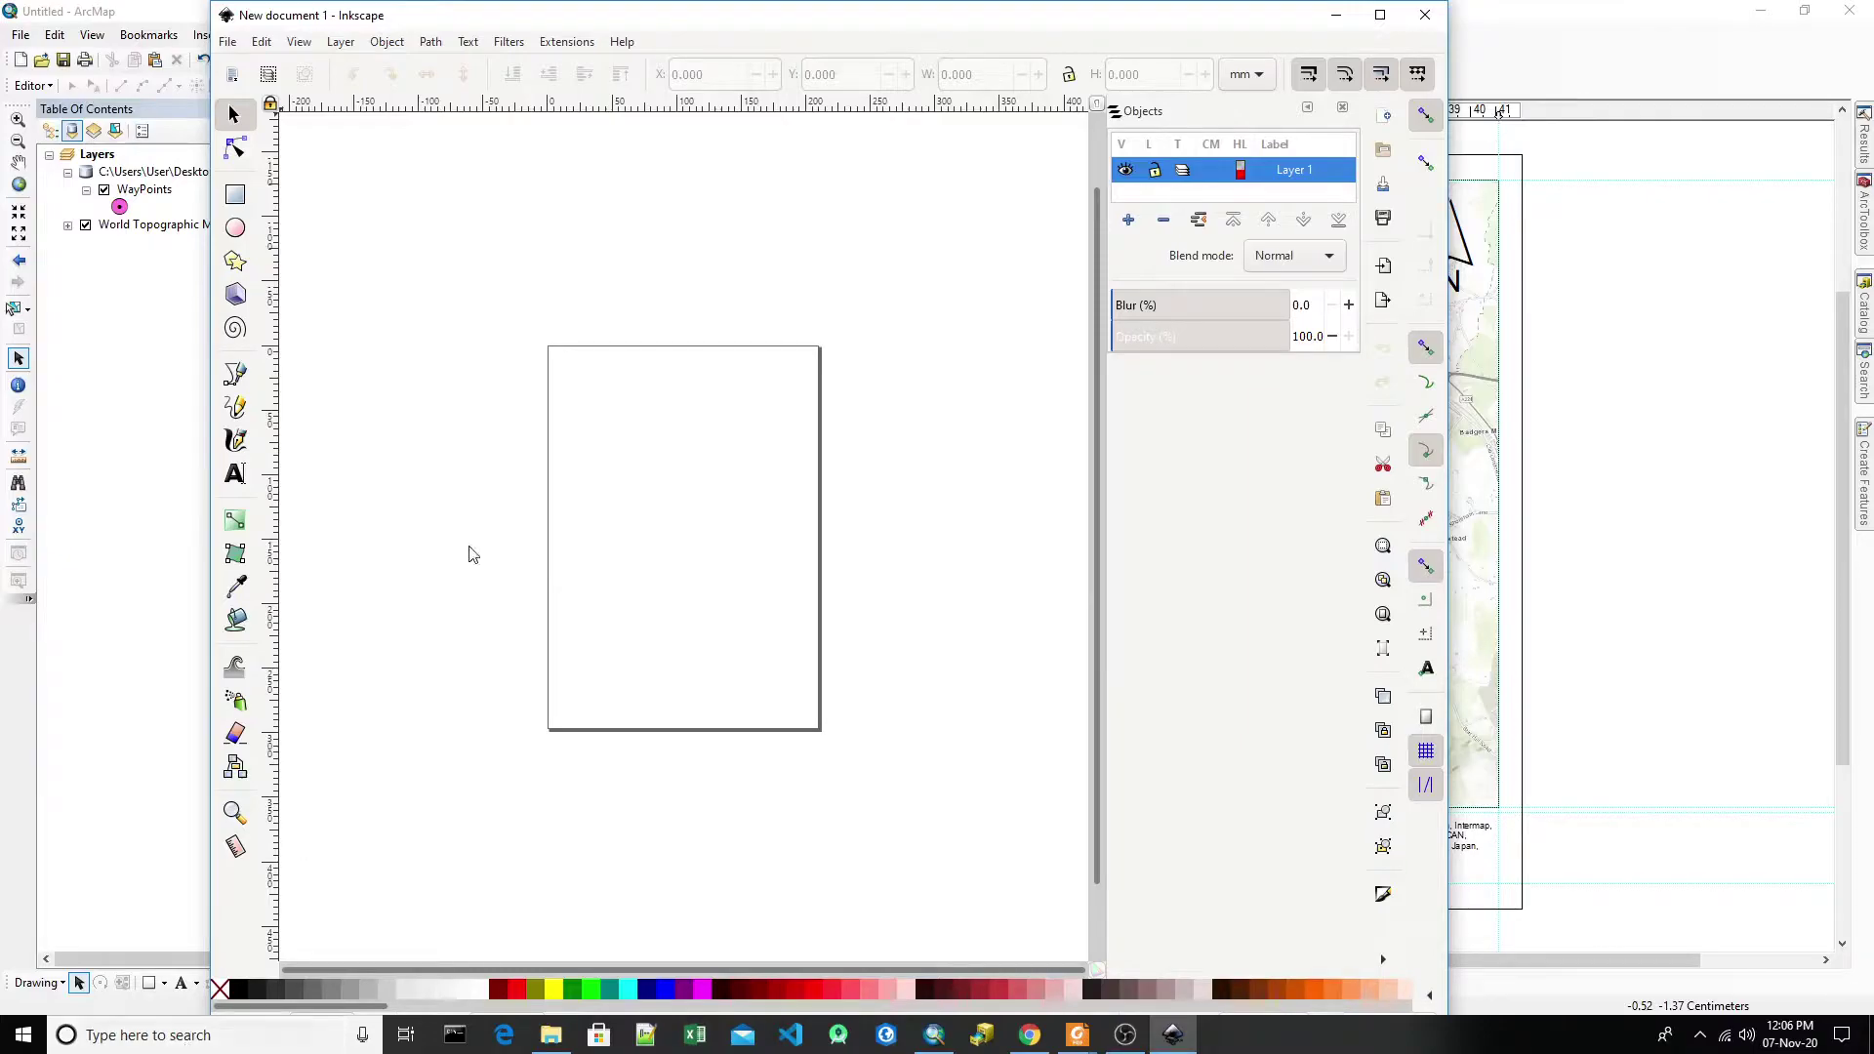
- Open Map_2.pdf in a maximized Inkscape with default PDF import settings, then restore the window
left_click(1381, 17)
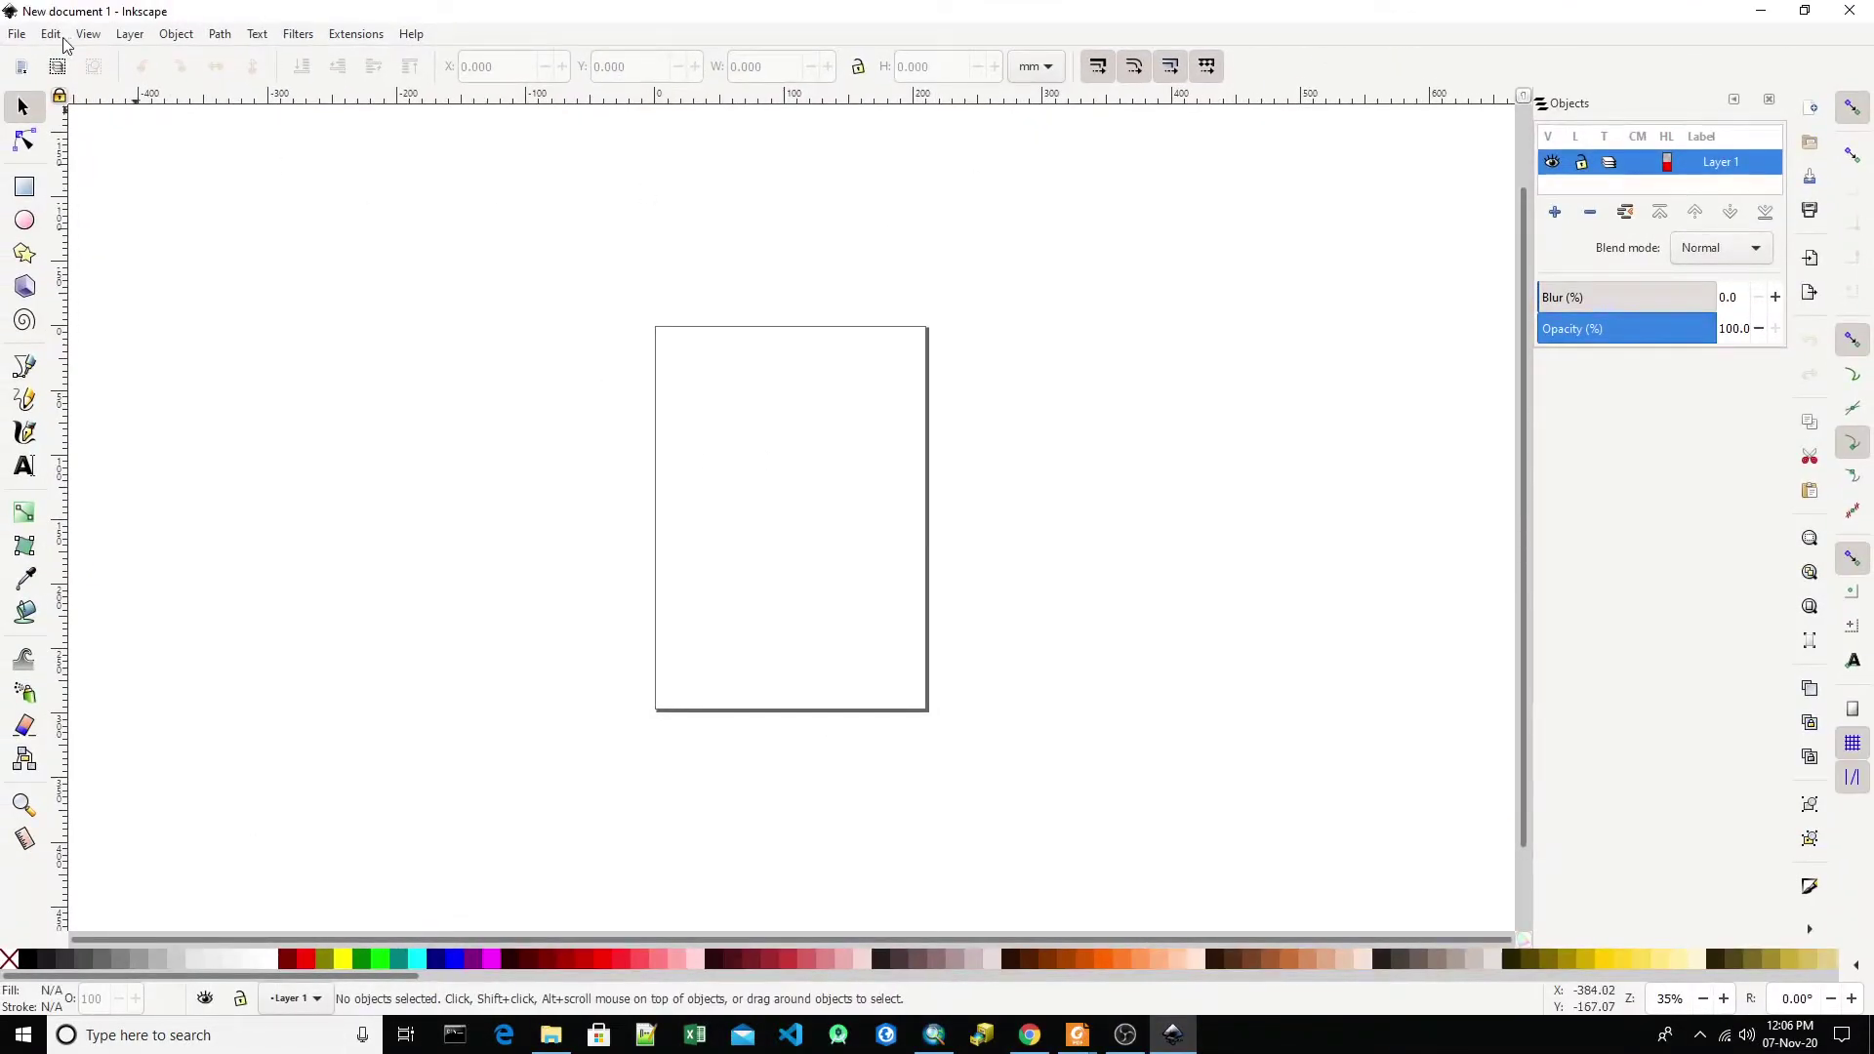
left_click(17, 35)
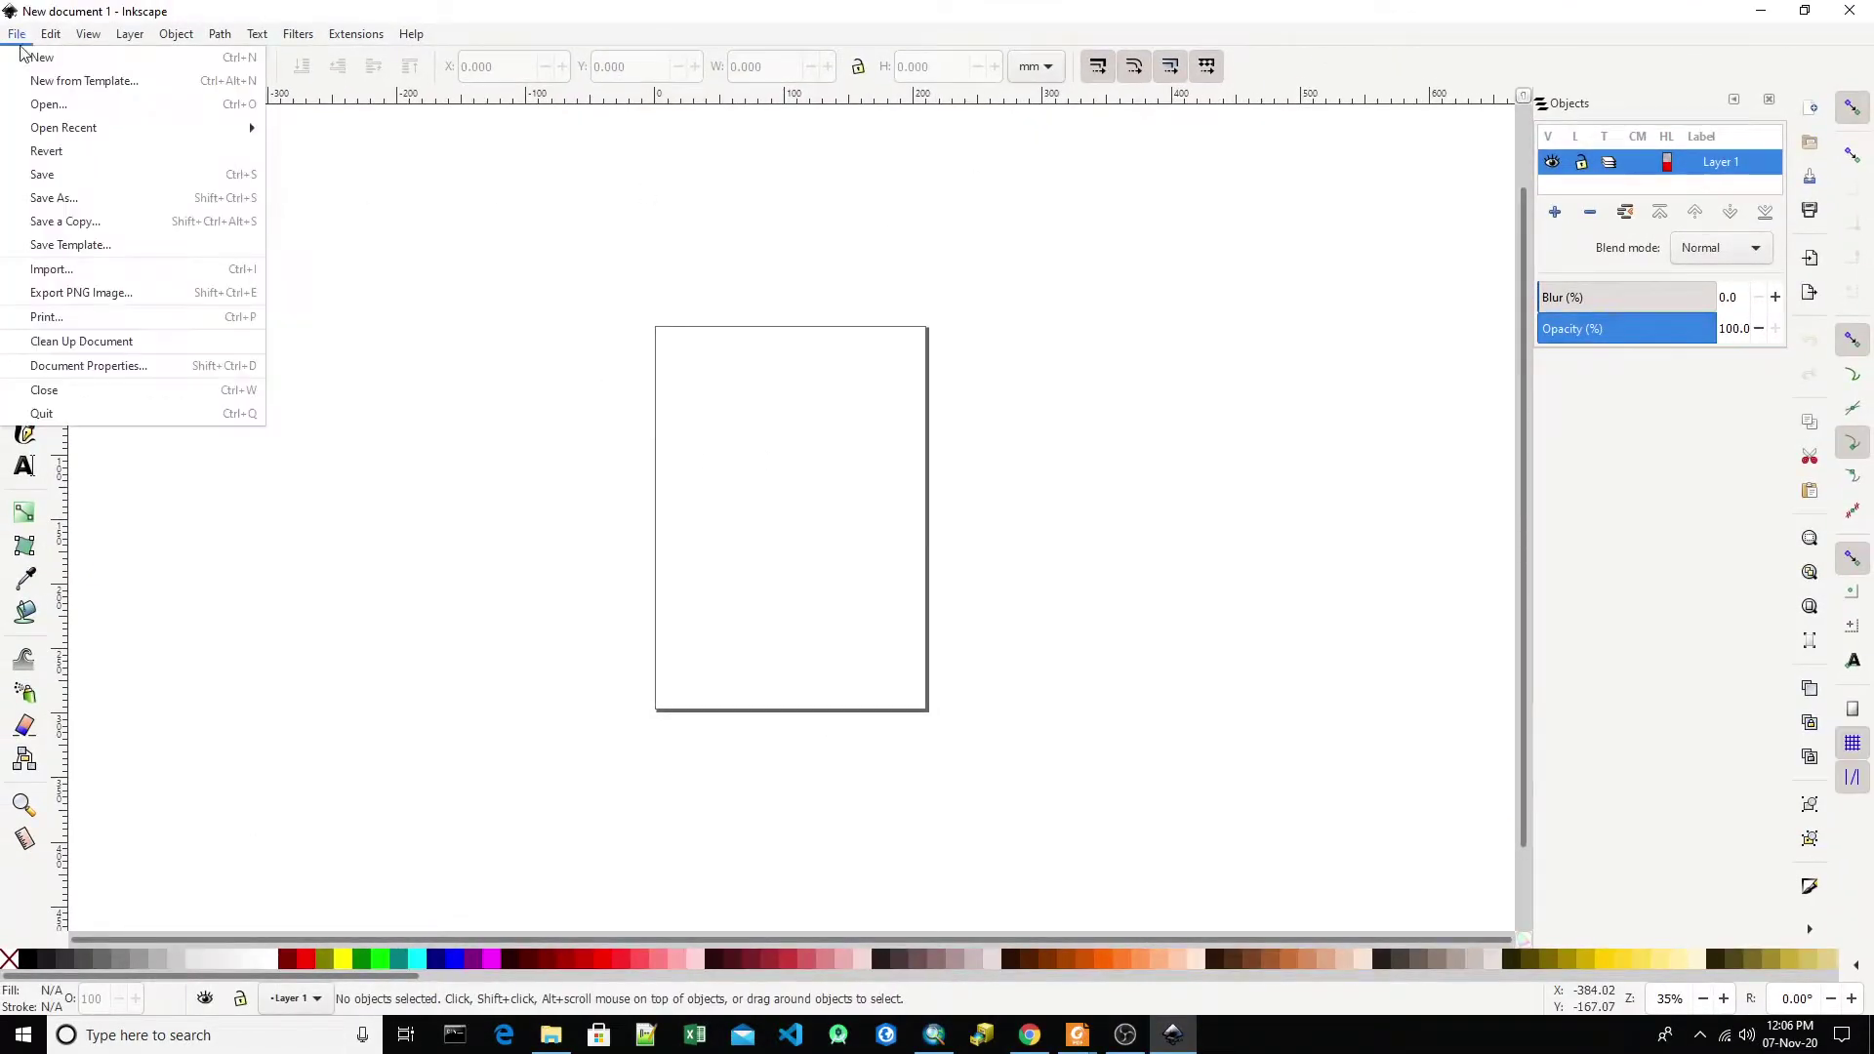
left_click(82, 108)
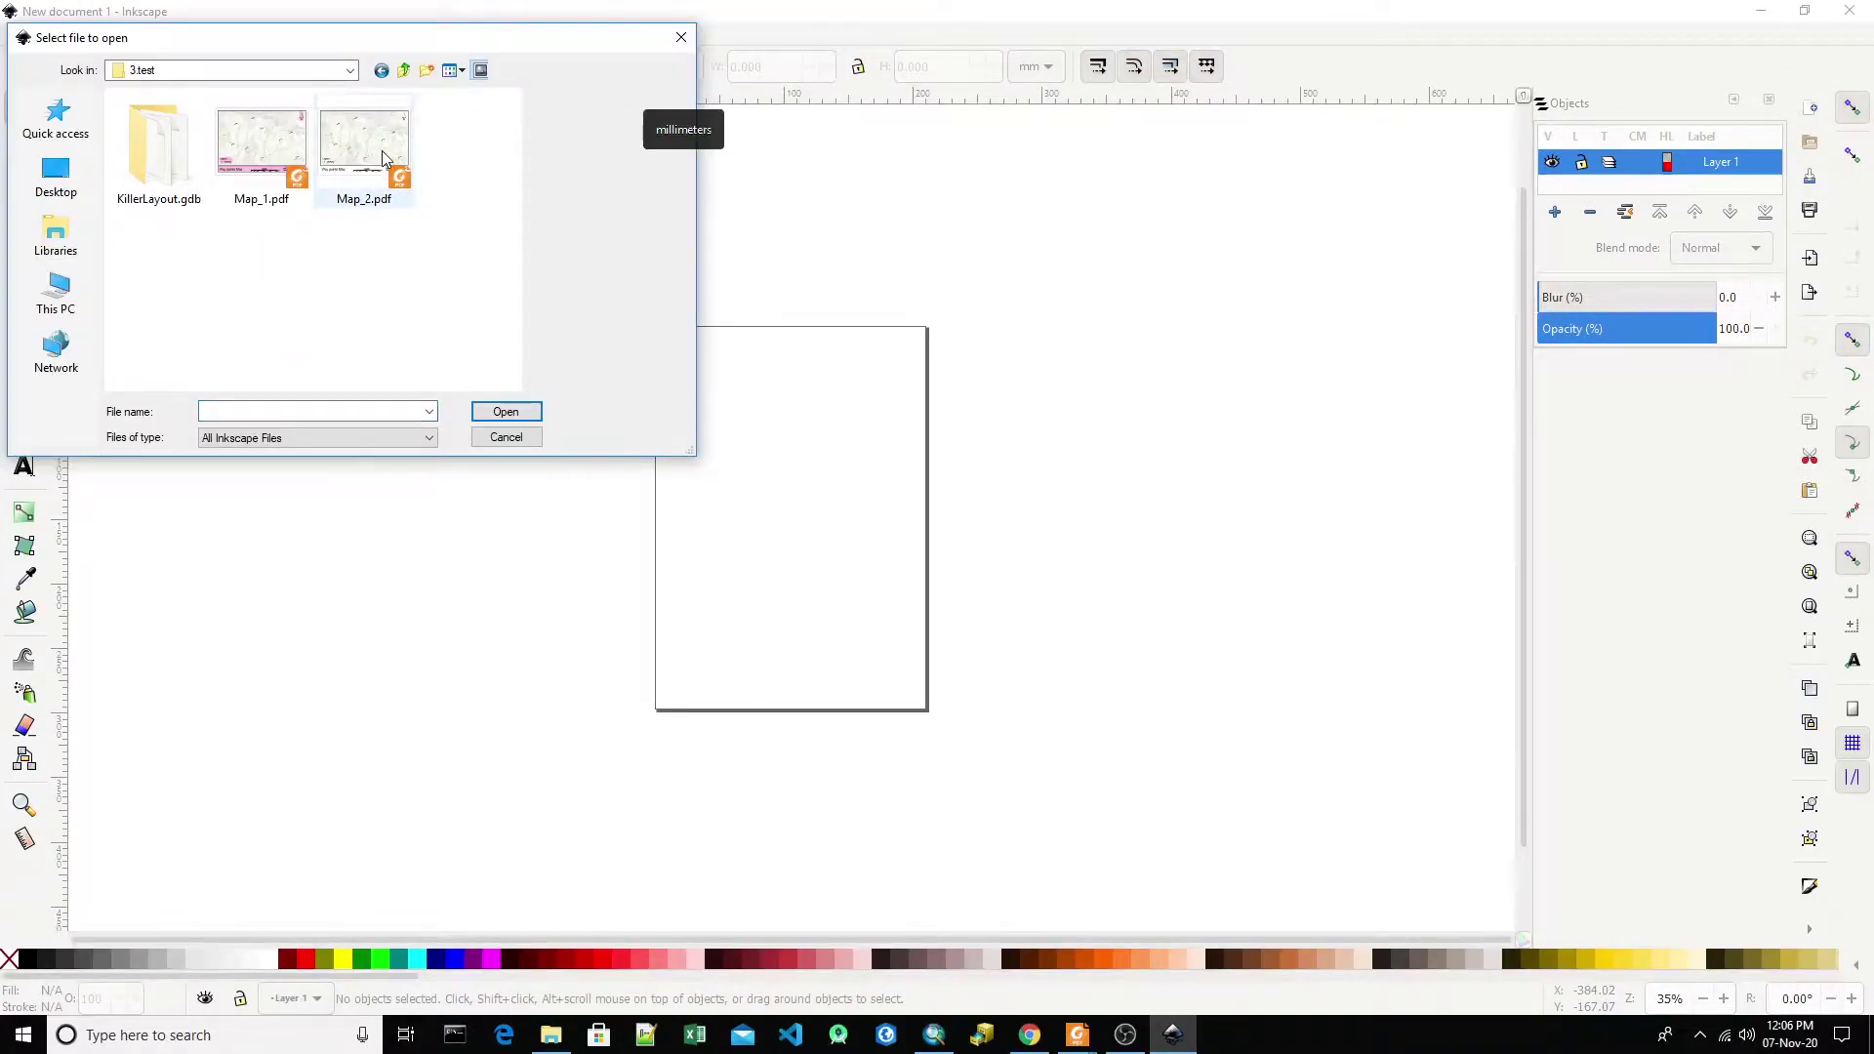
double_click(372, 158)
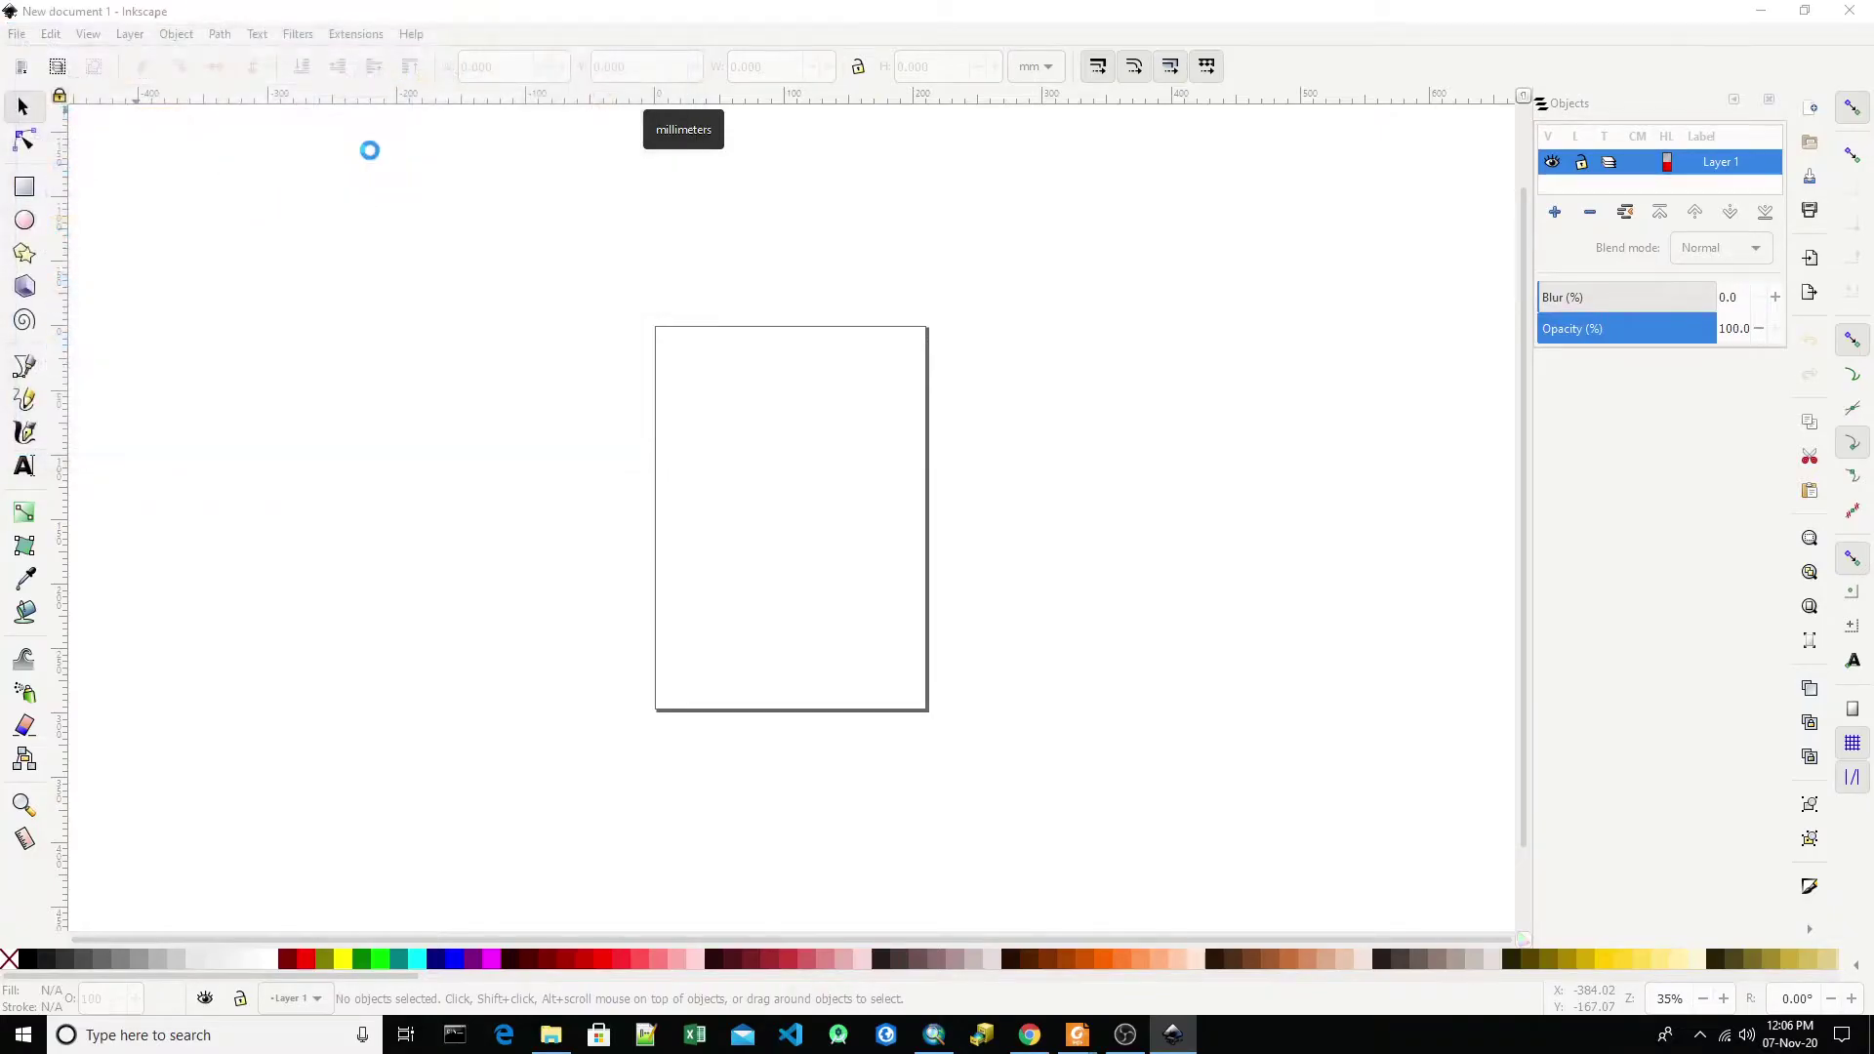
left_click(1235, 744)
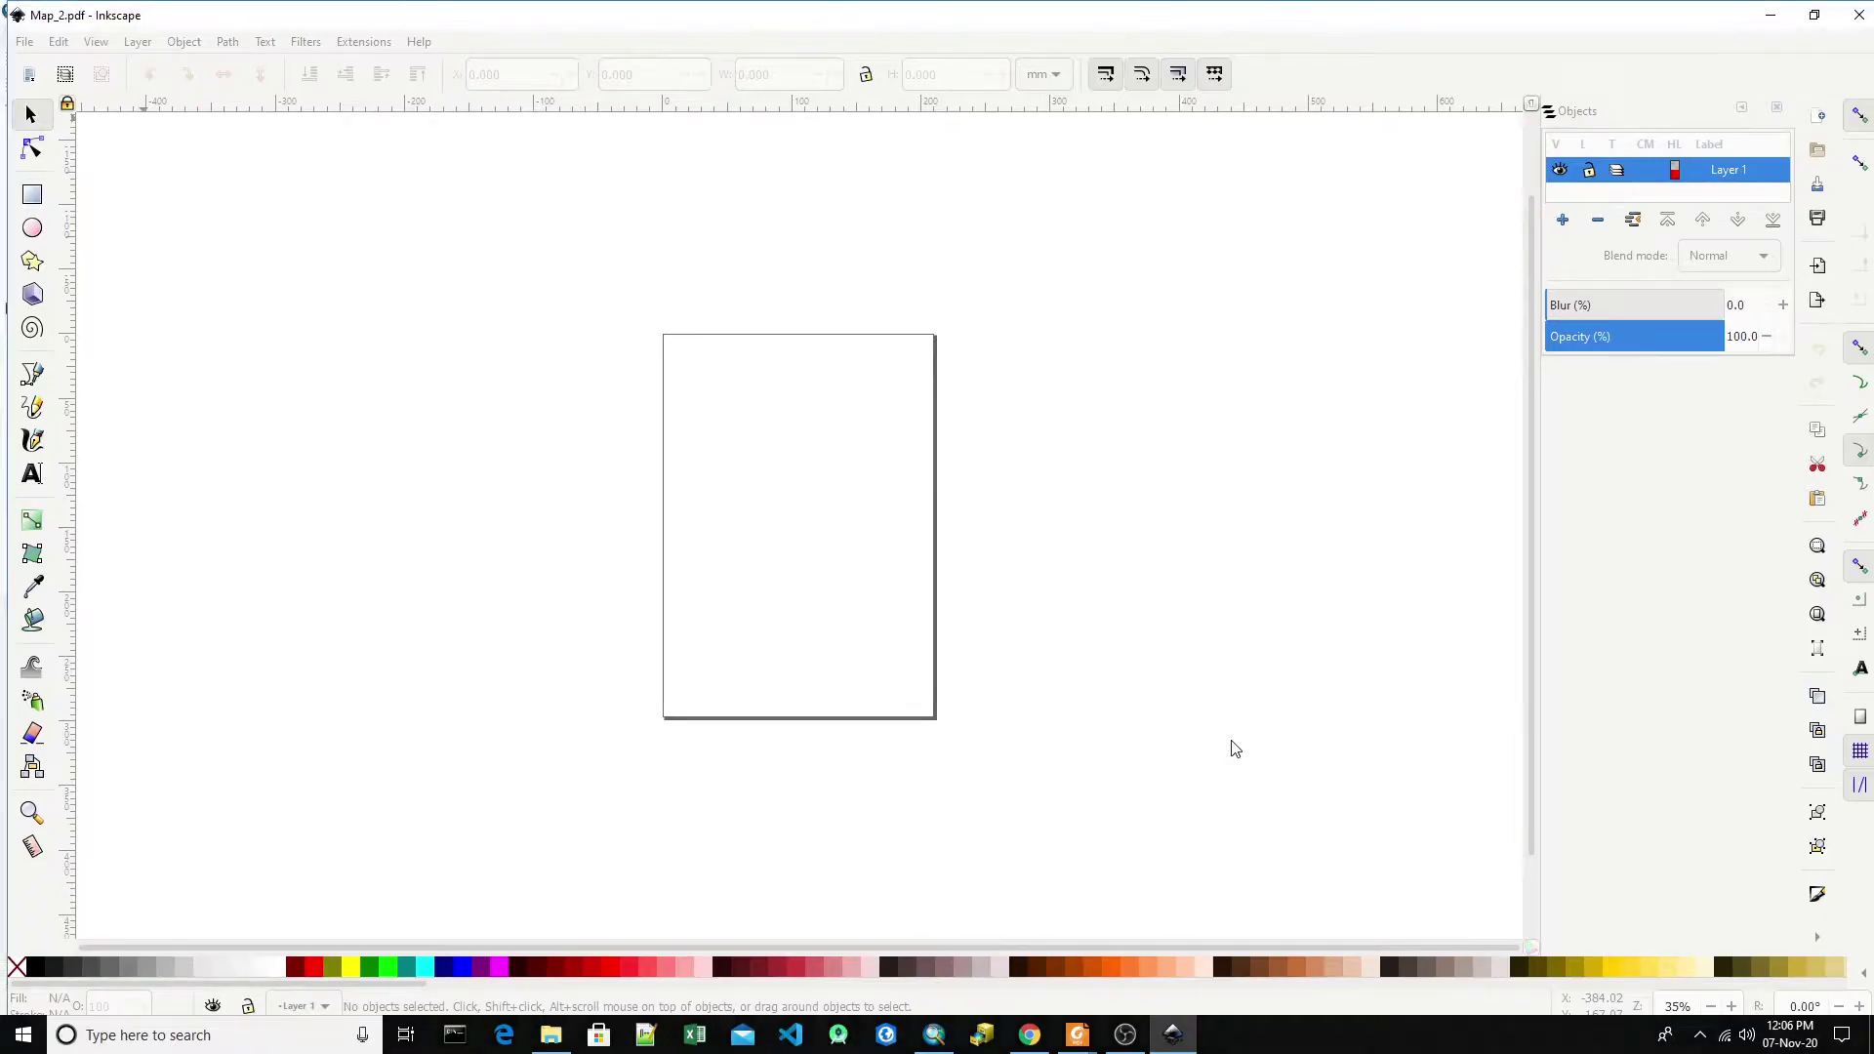
left_click_drag(625, 14, 626, 19)
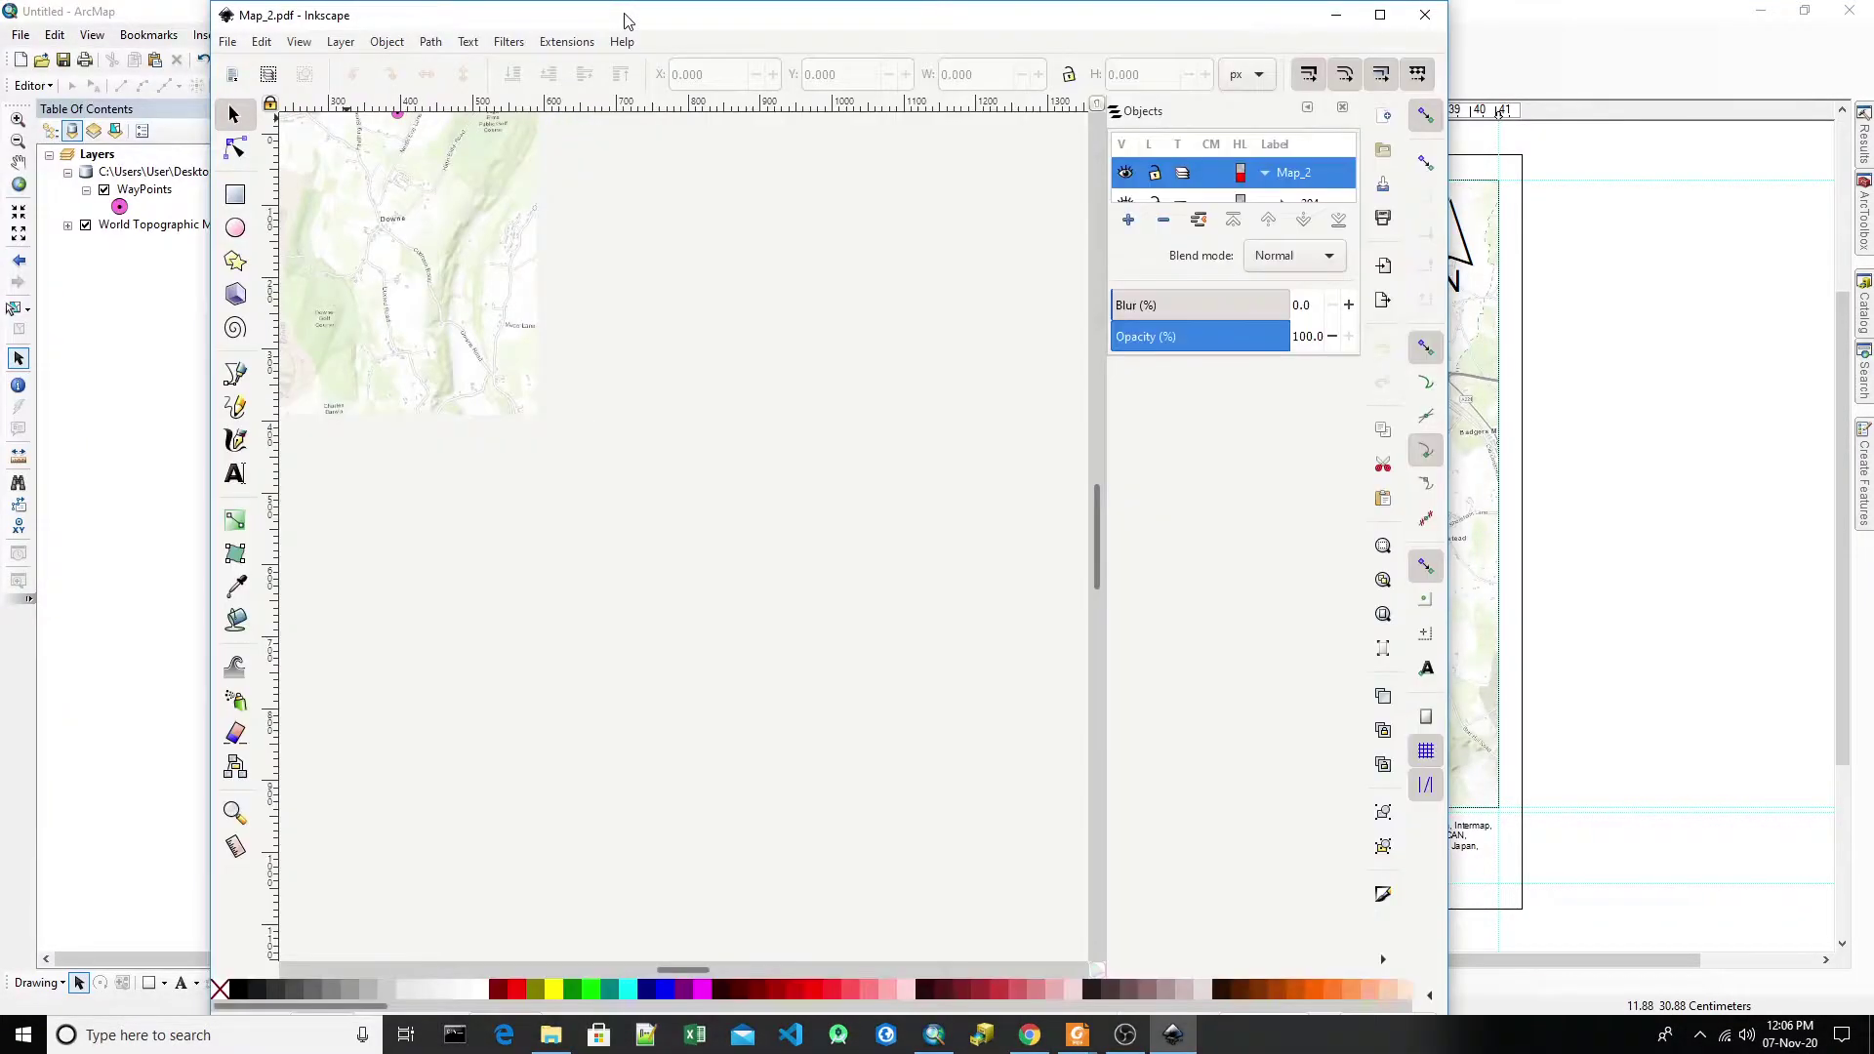
left_click(1382, 15)
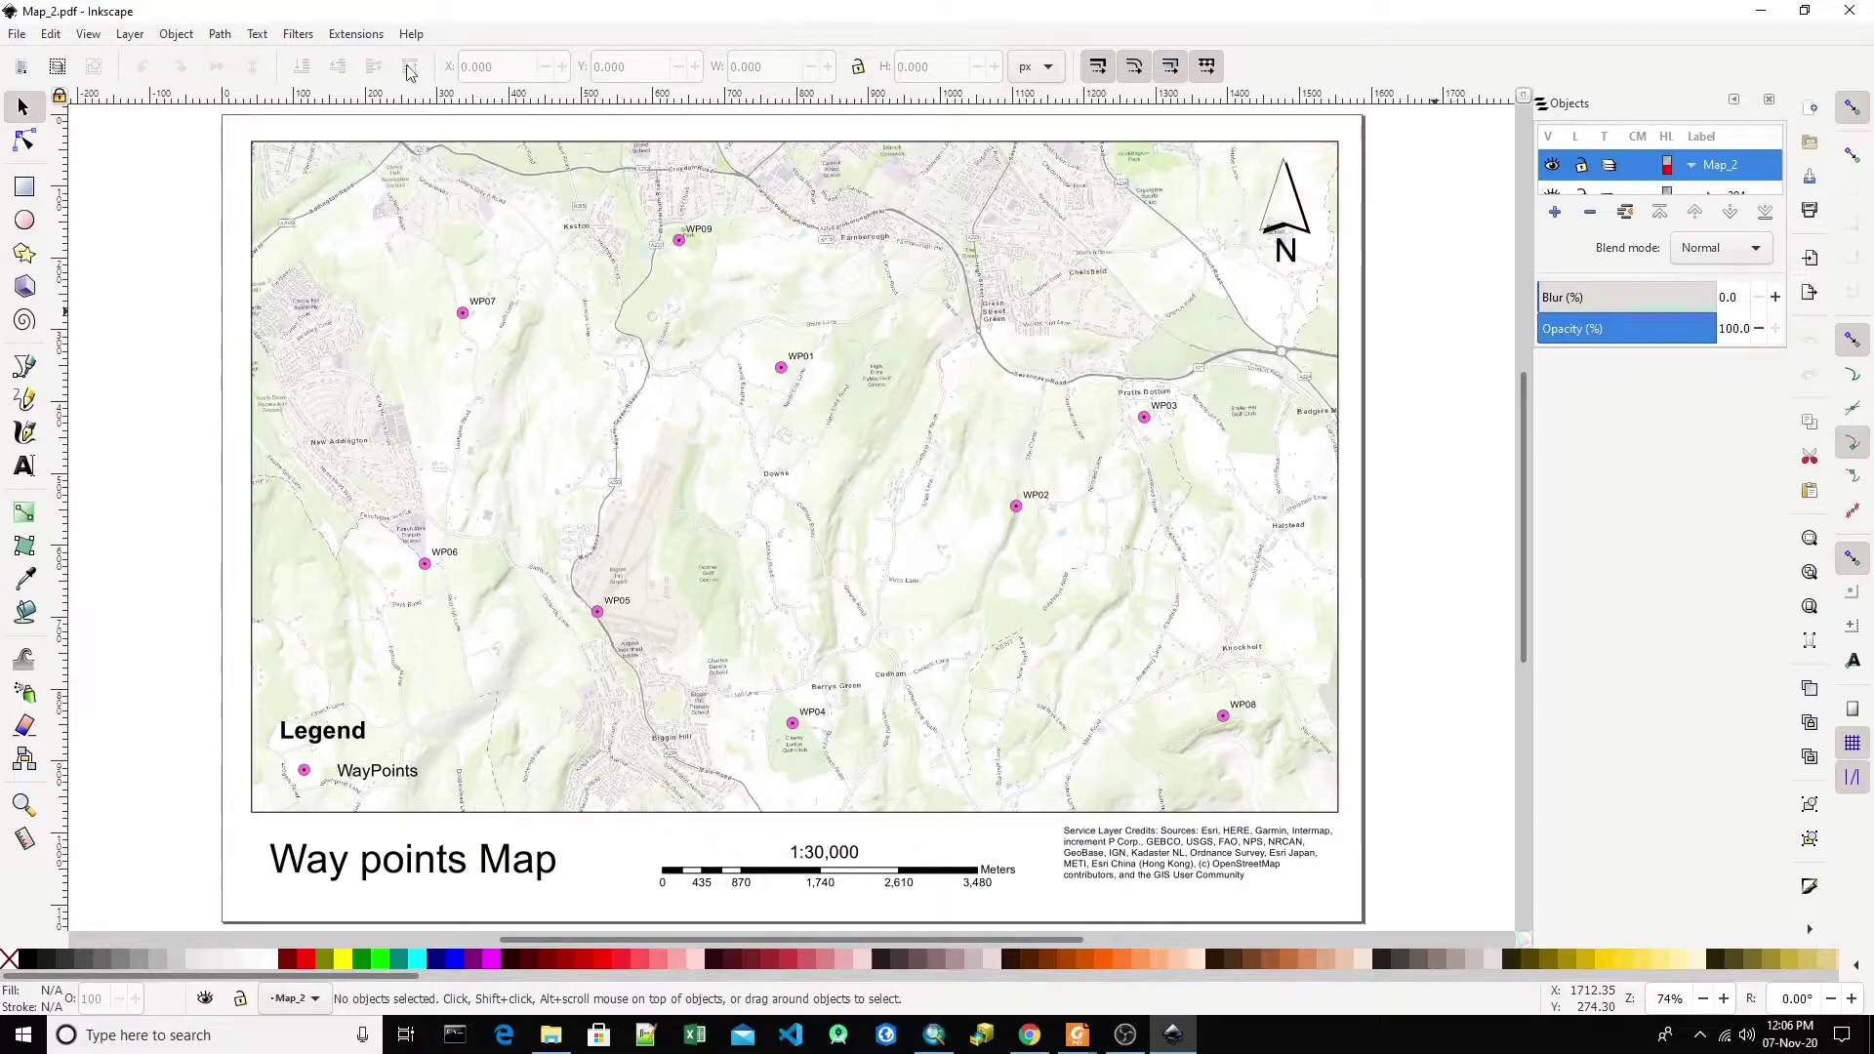
left_click(181, 36)
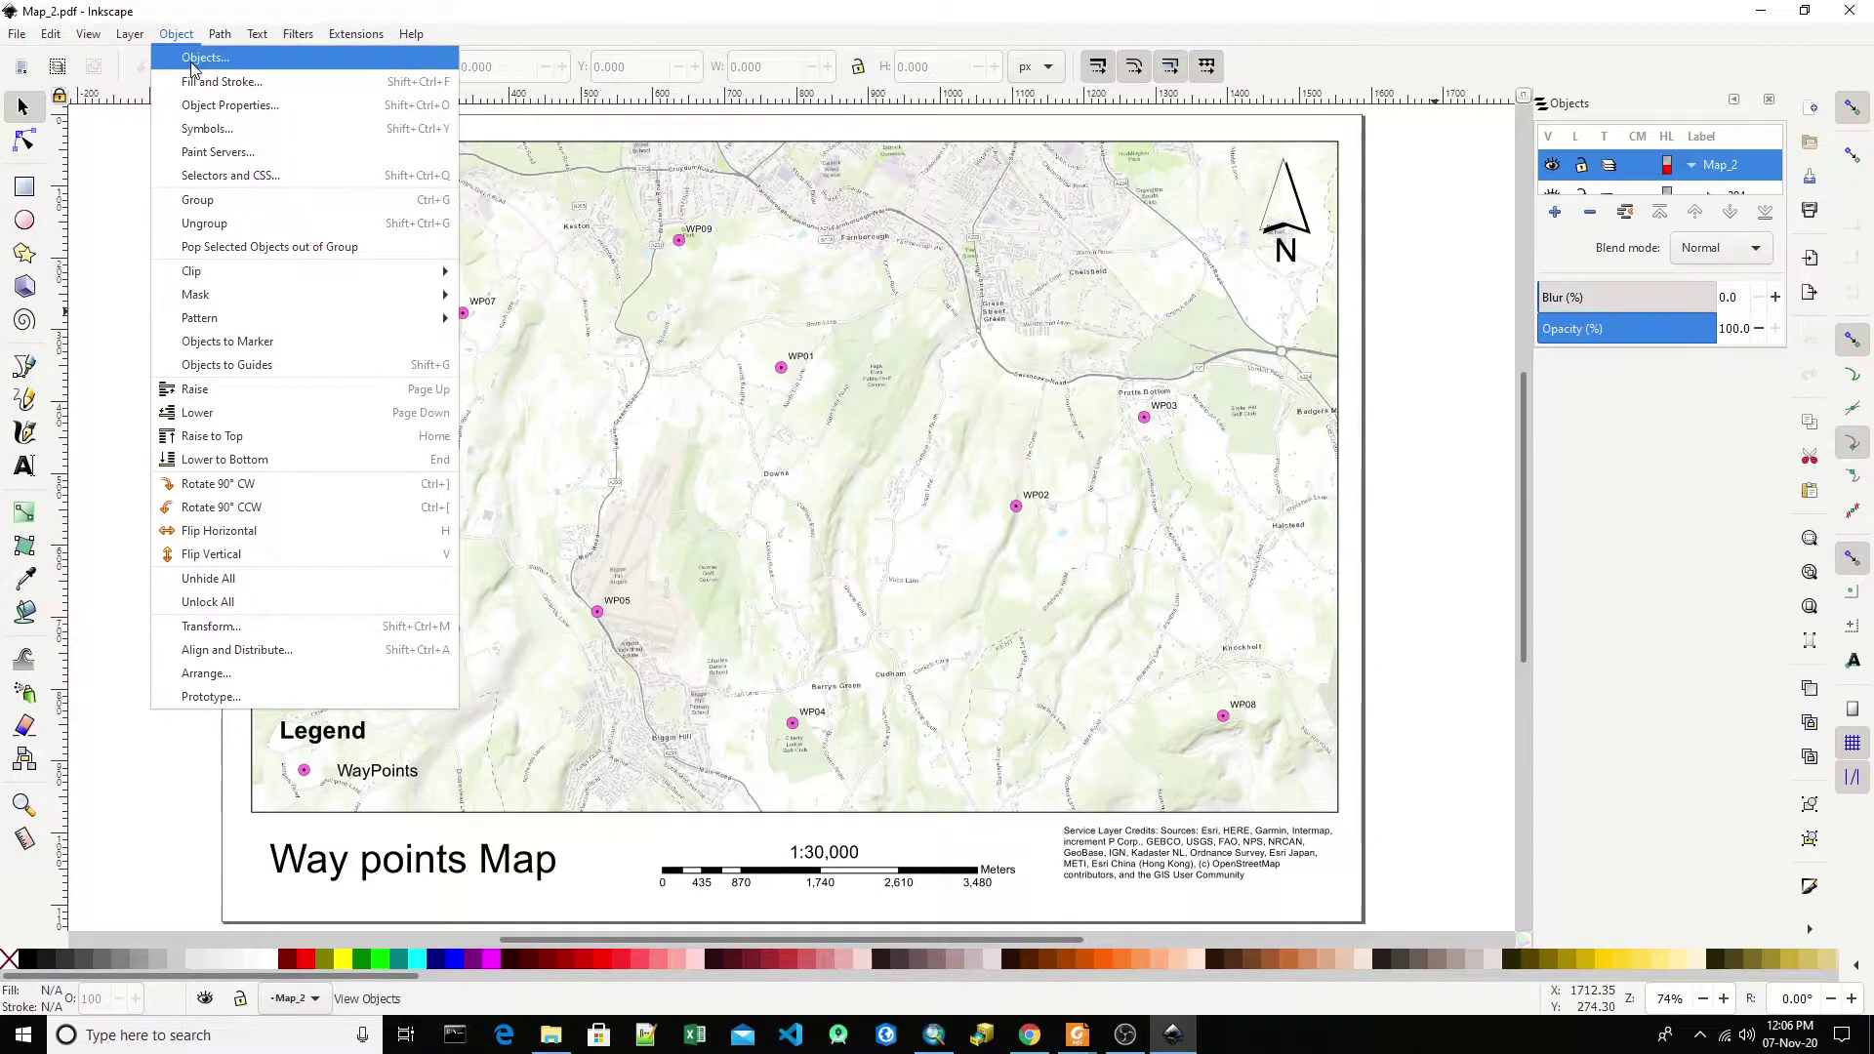
left_click(194, 59)
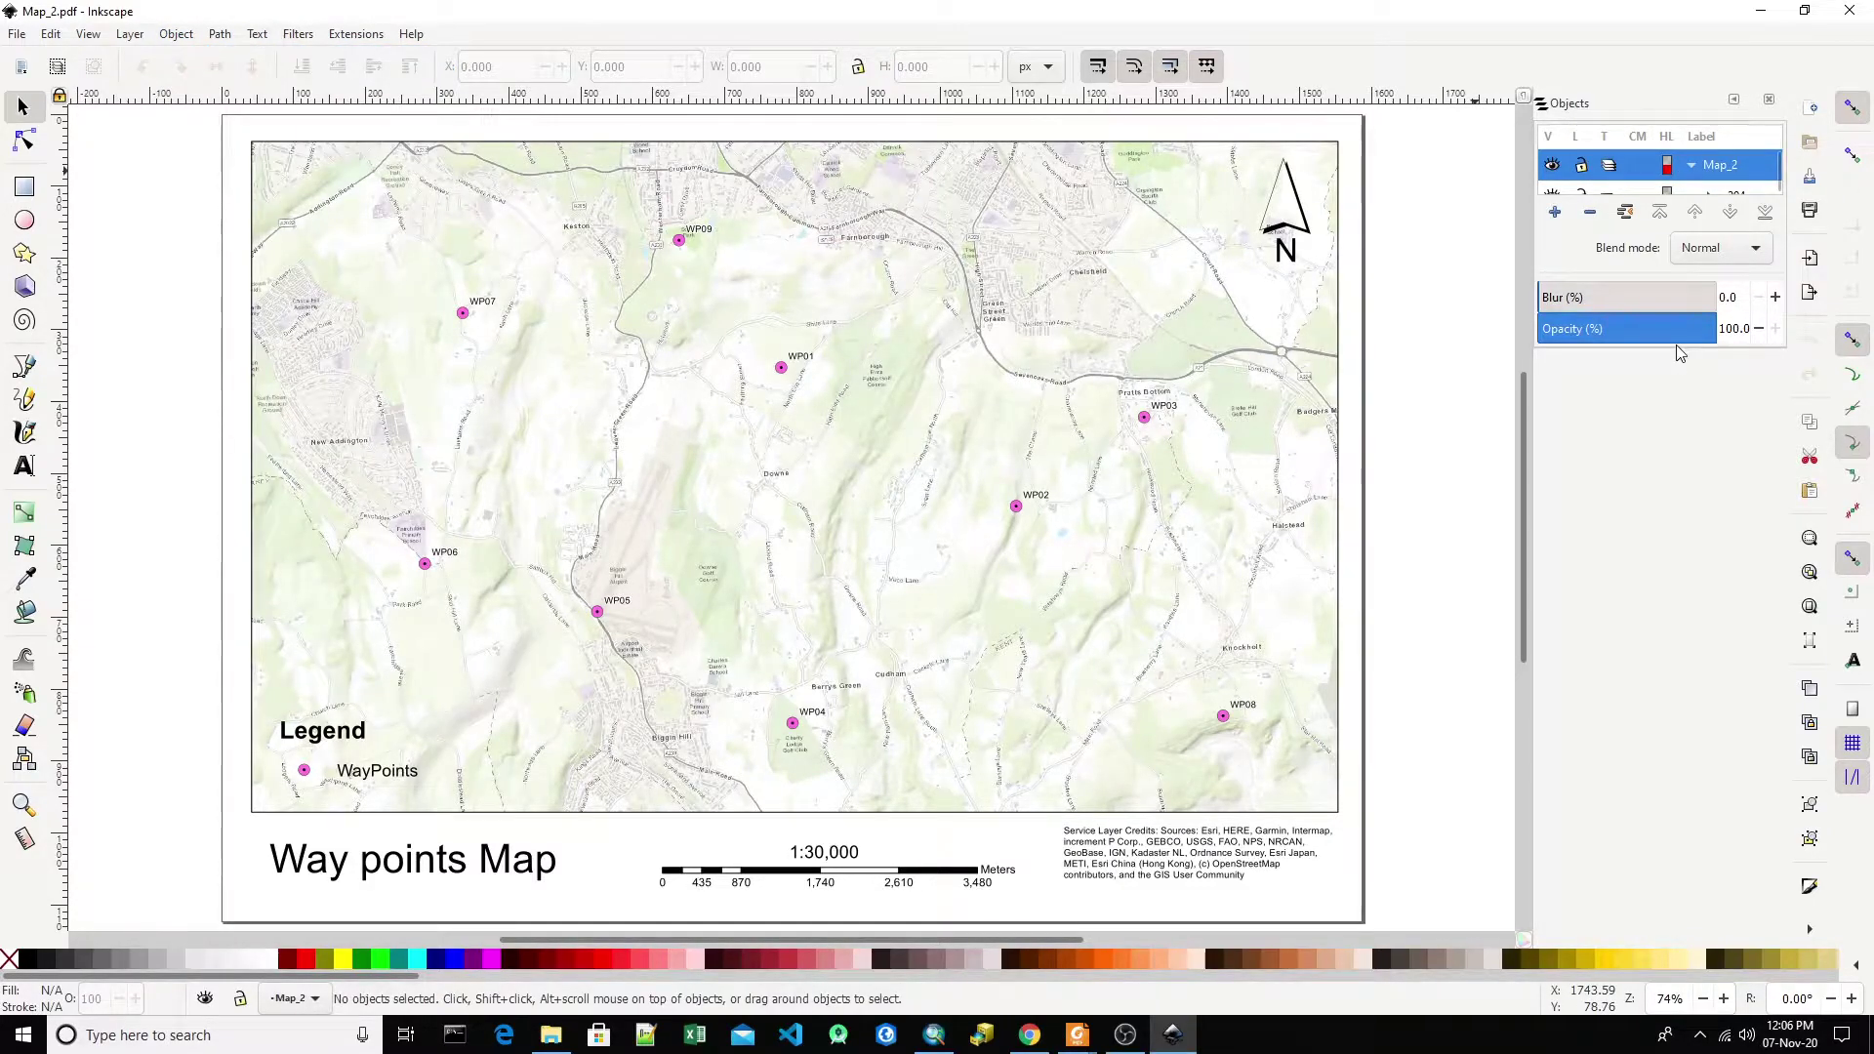
left_click_drag(1676, 349, 1675, 545)
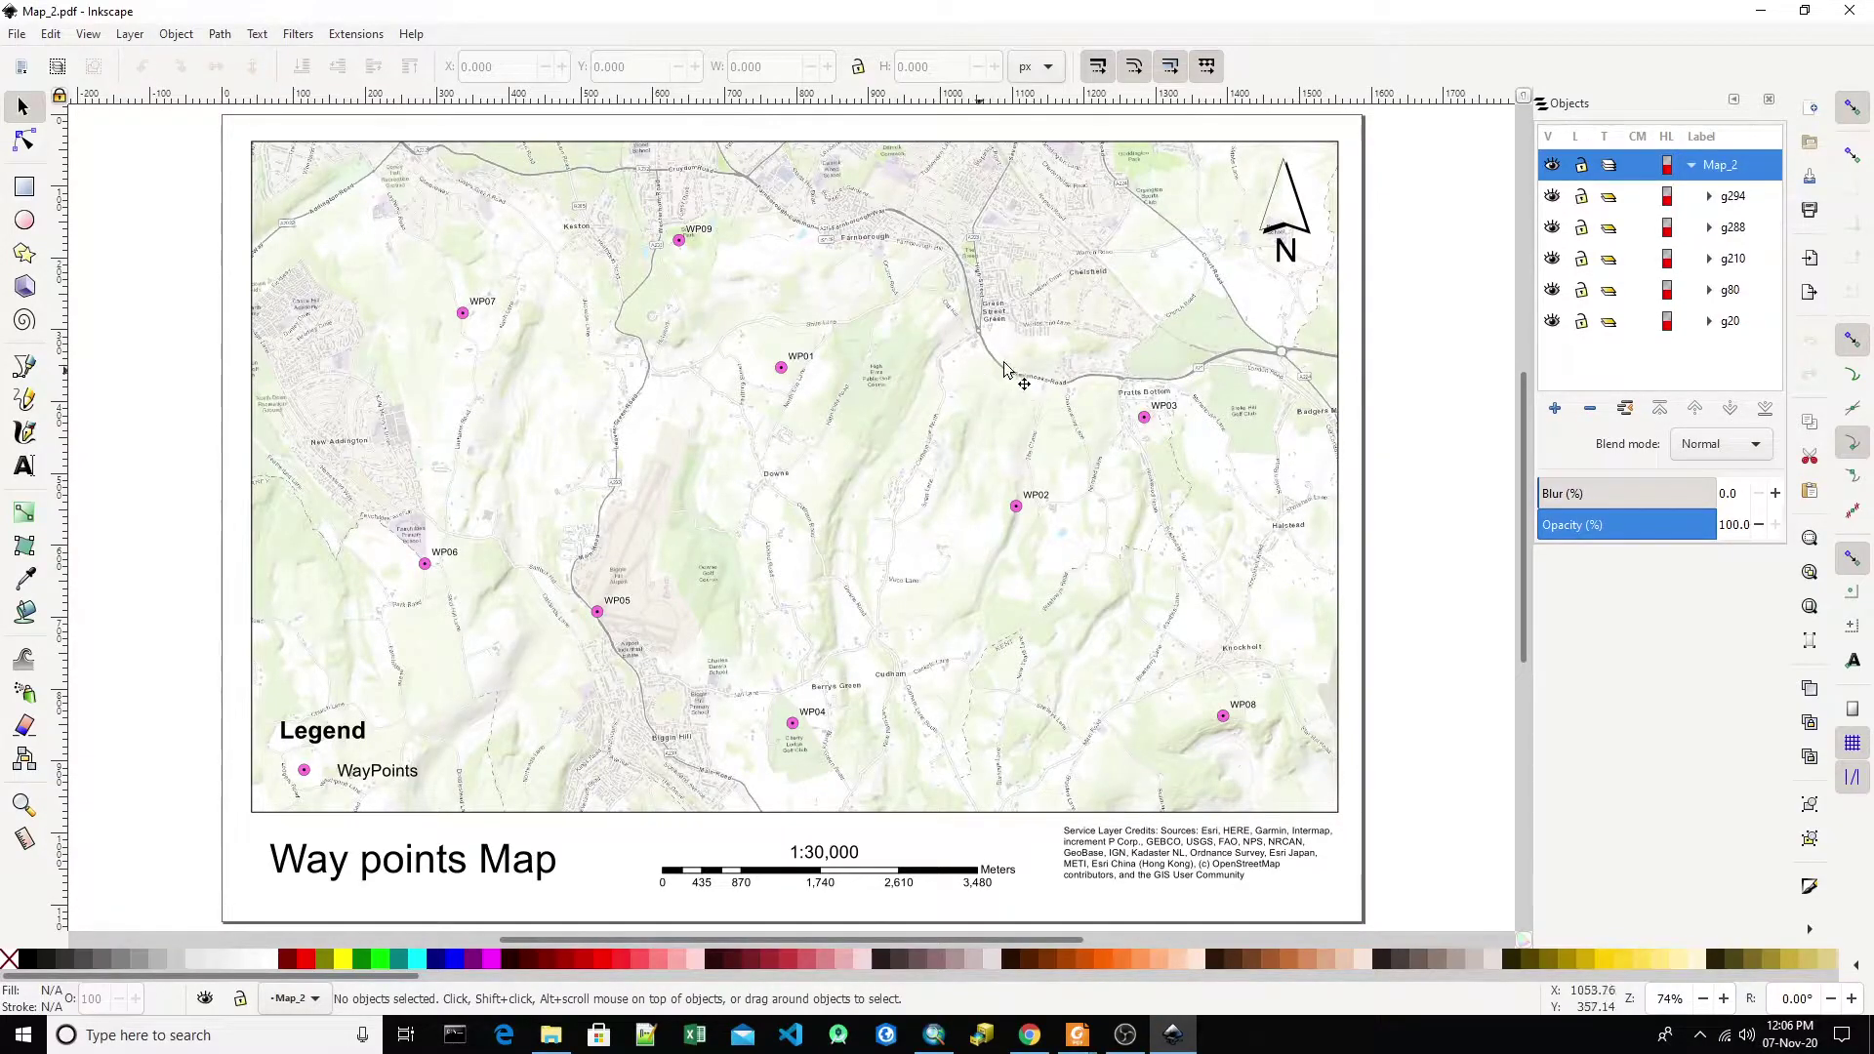
left_click(1552, 196)
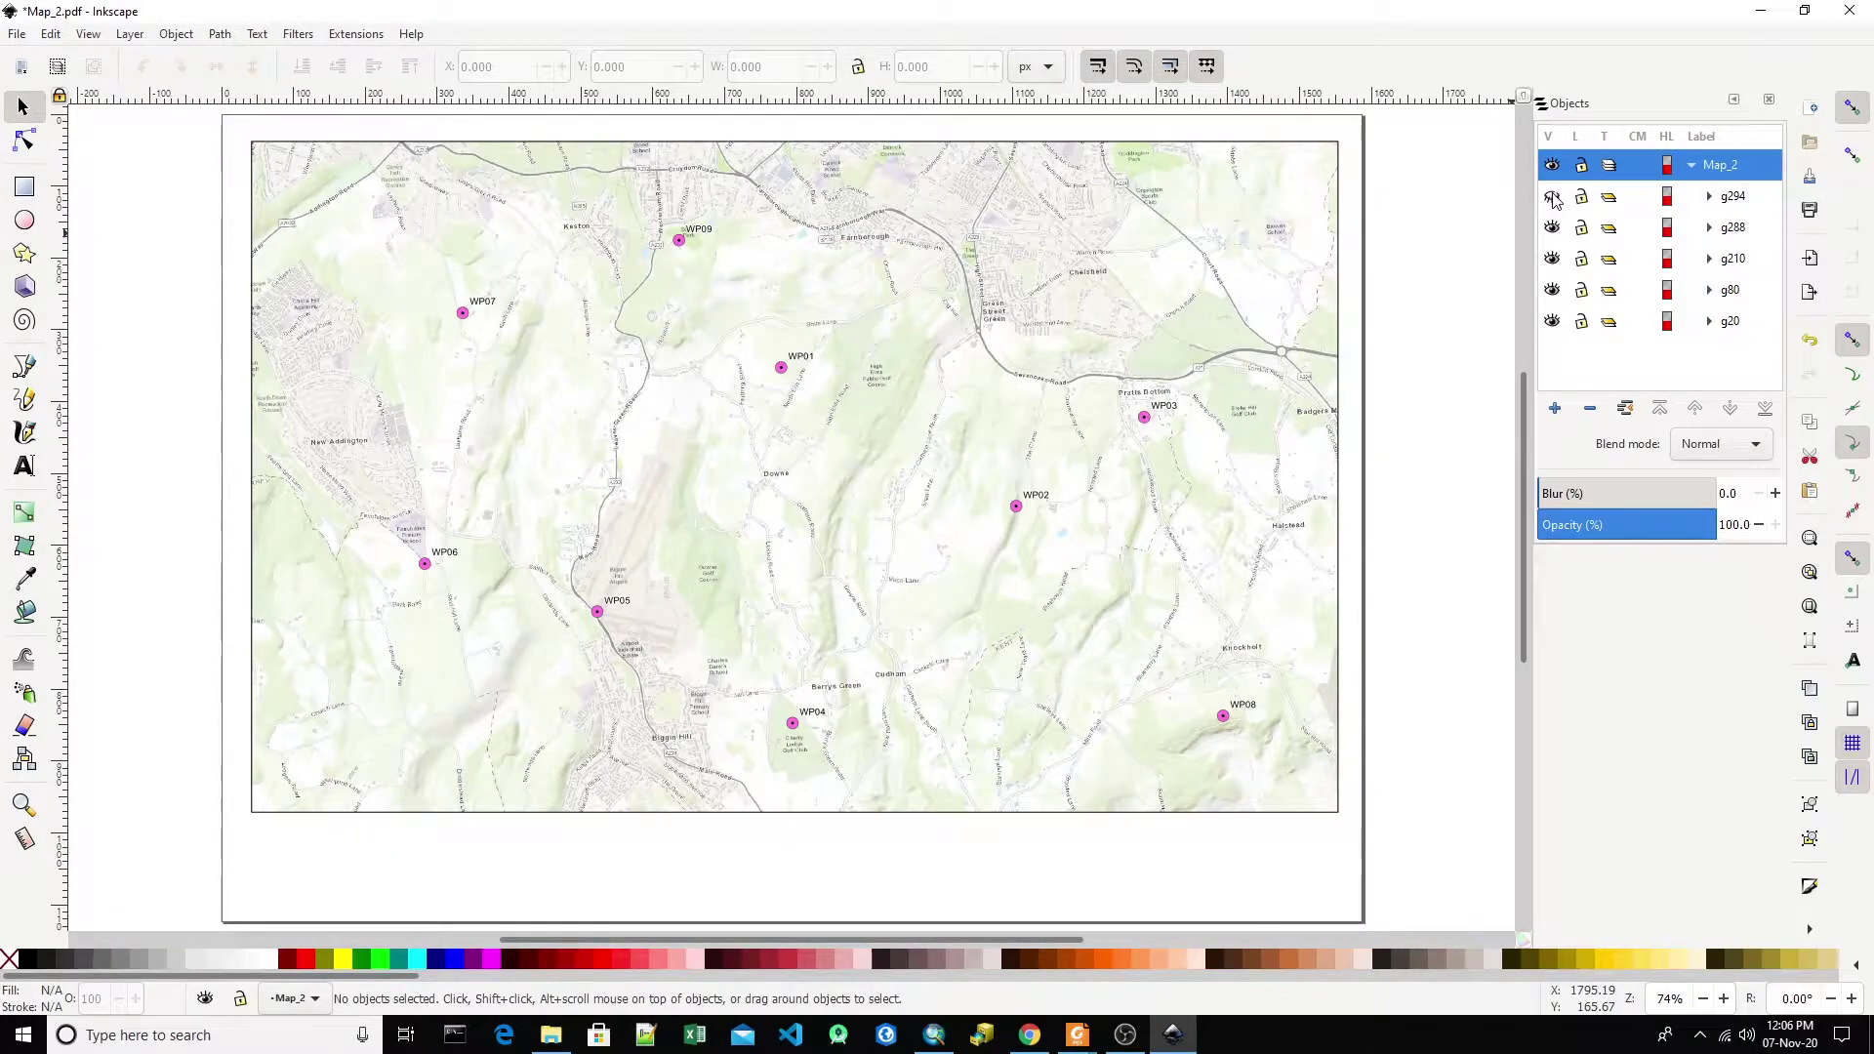
left_click(1552, 196)
left_click(1552, 196)
left_click(1552, 197)
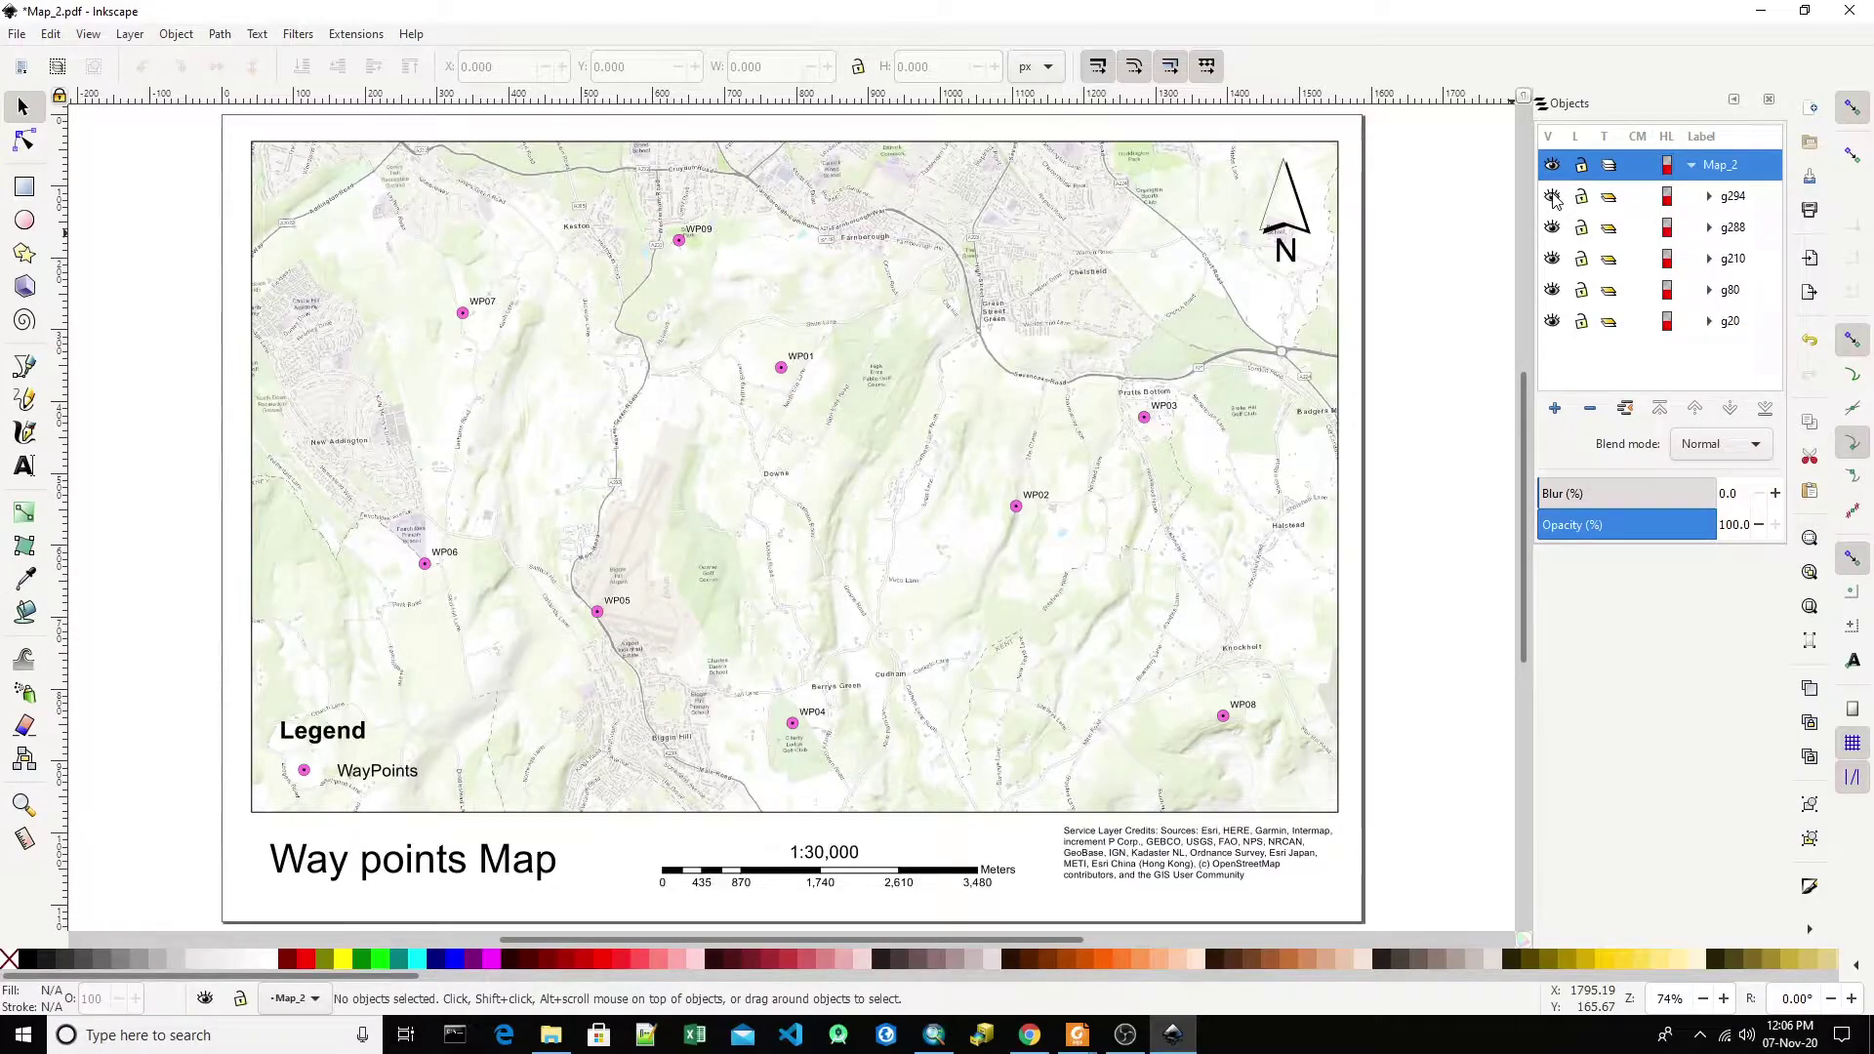
left_click(1730, 198)
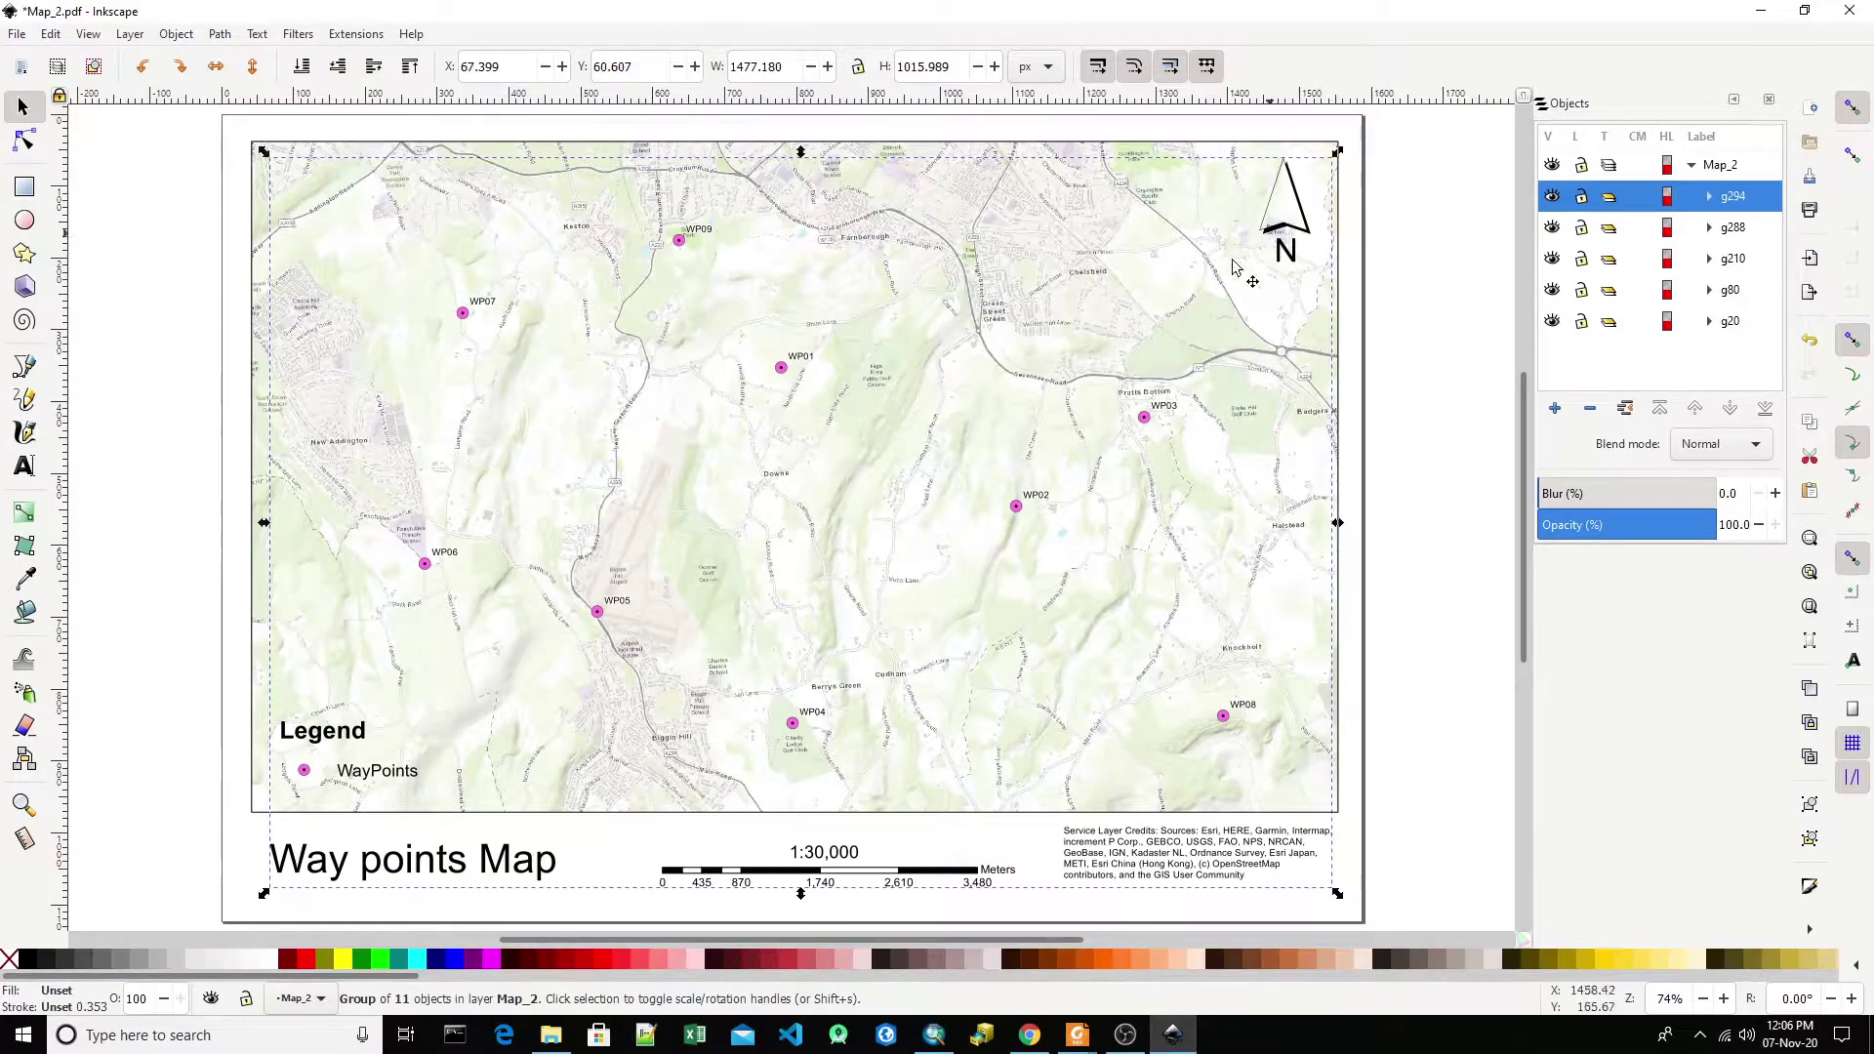
left_click(1554, 197)
left_click(1554, 197)
left_click(1554, 198)
left_click(1554, 197)
left_click(1553, 322)
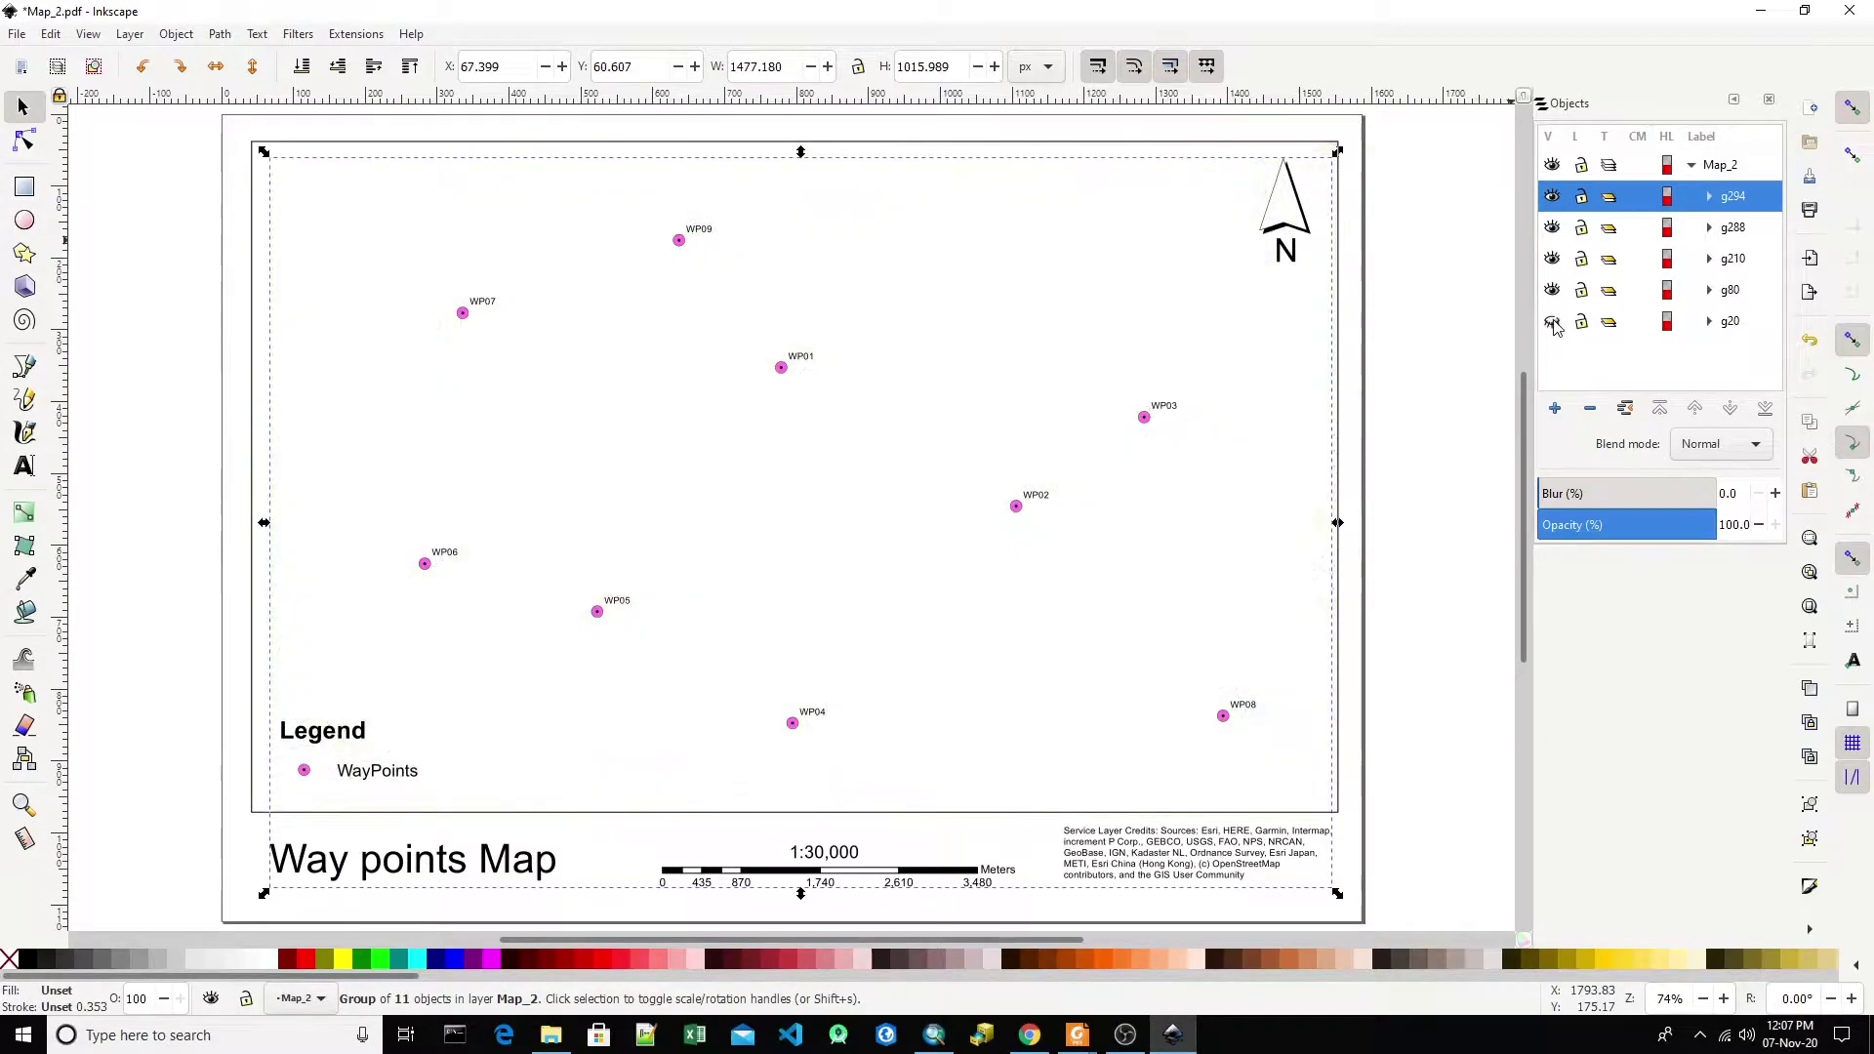
left_click(1553, 322)
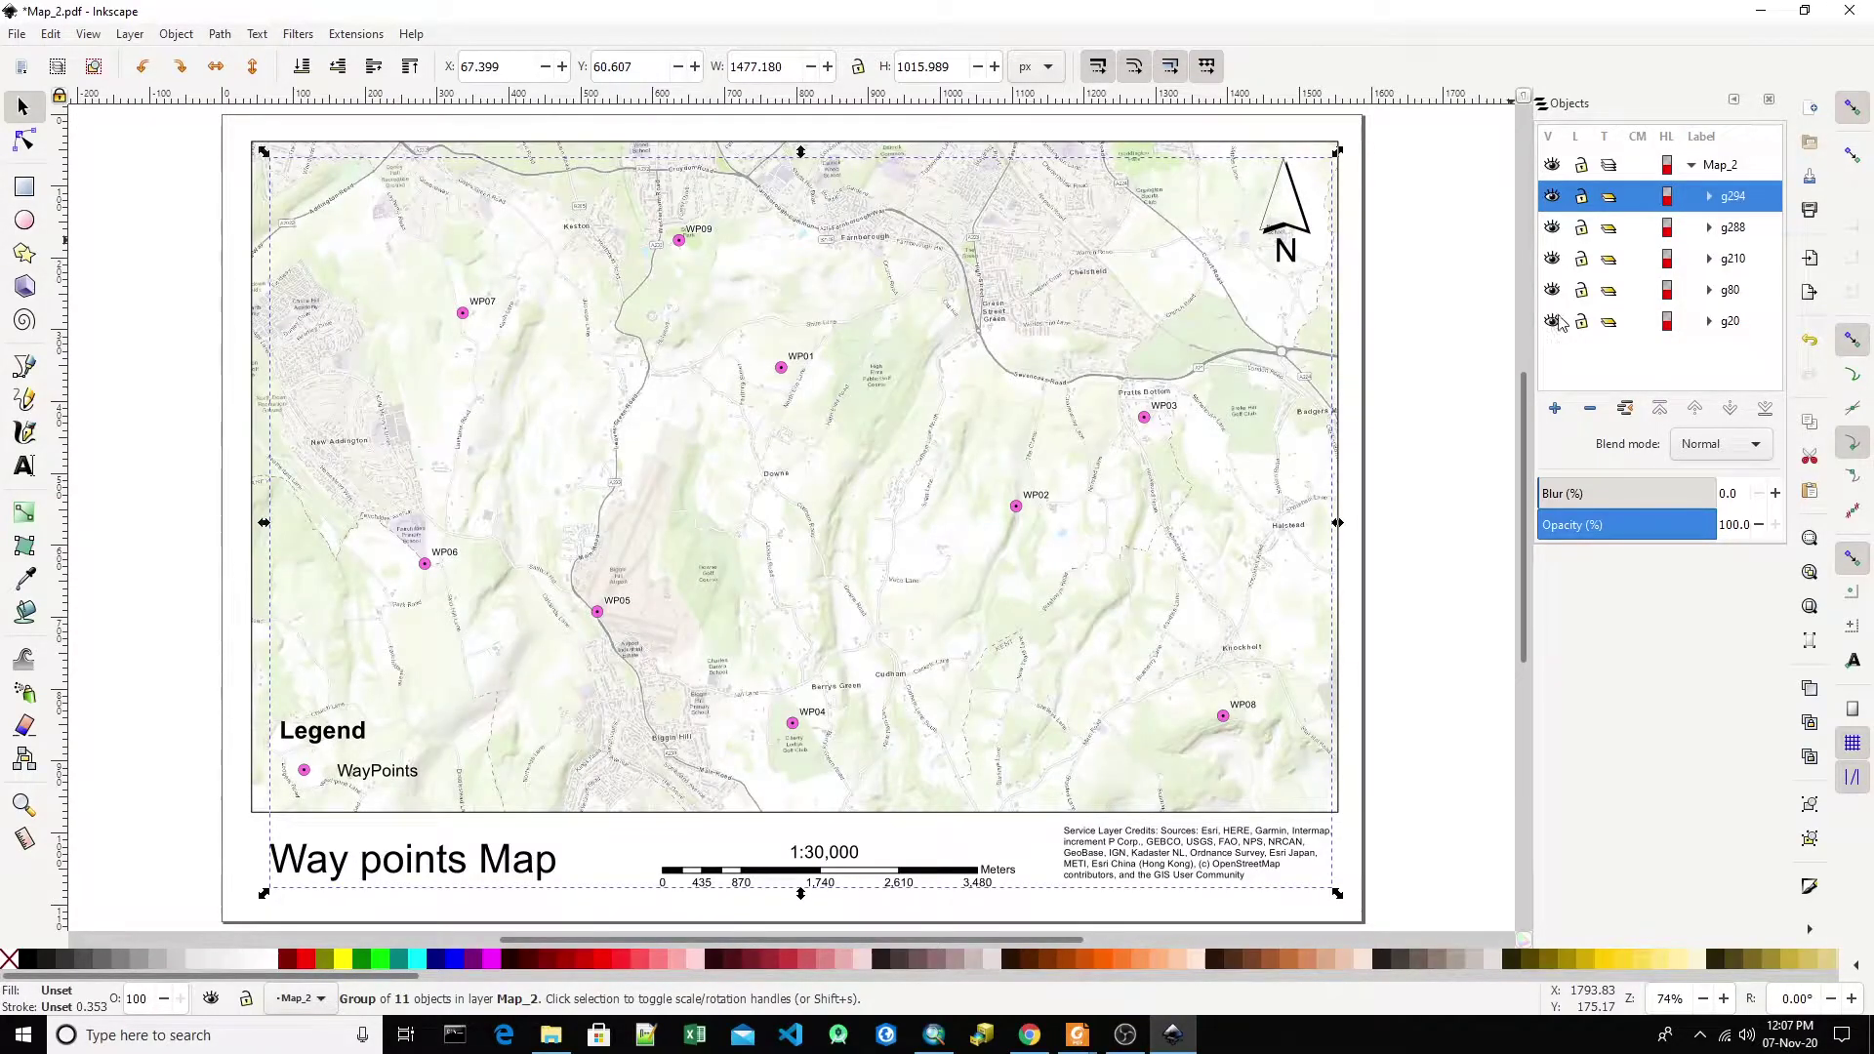
left_click(1717, 166)
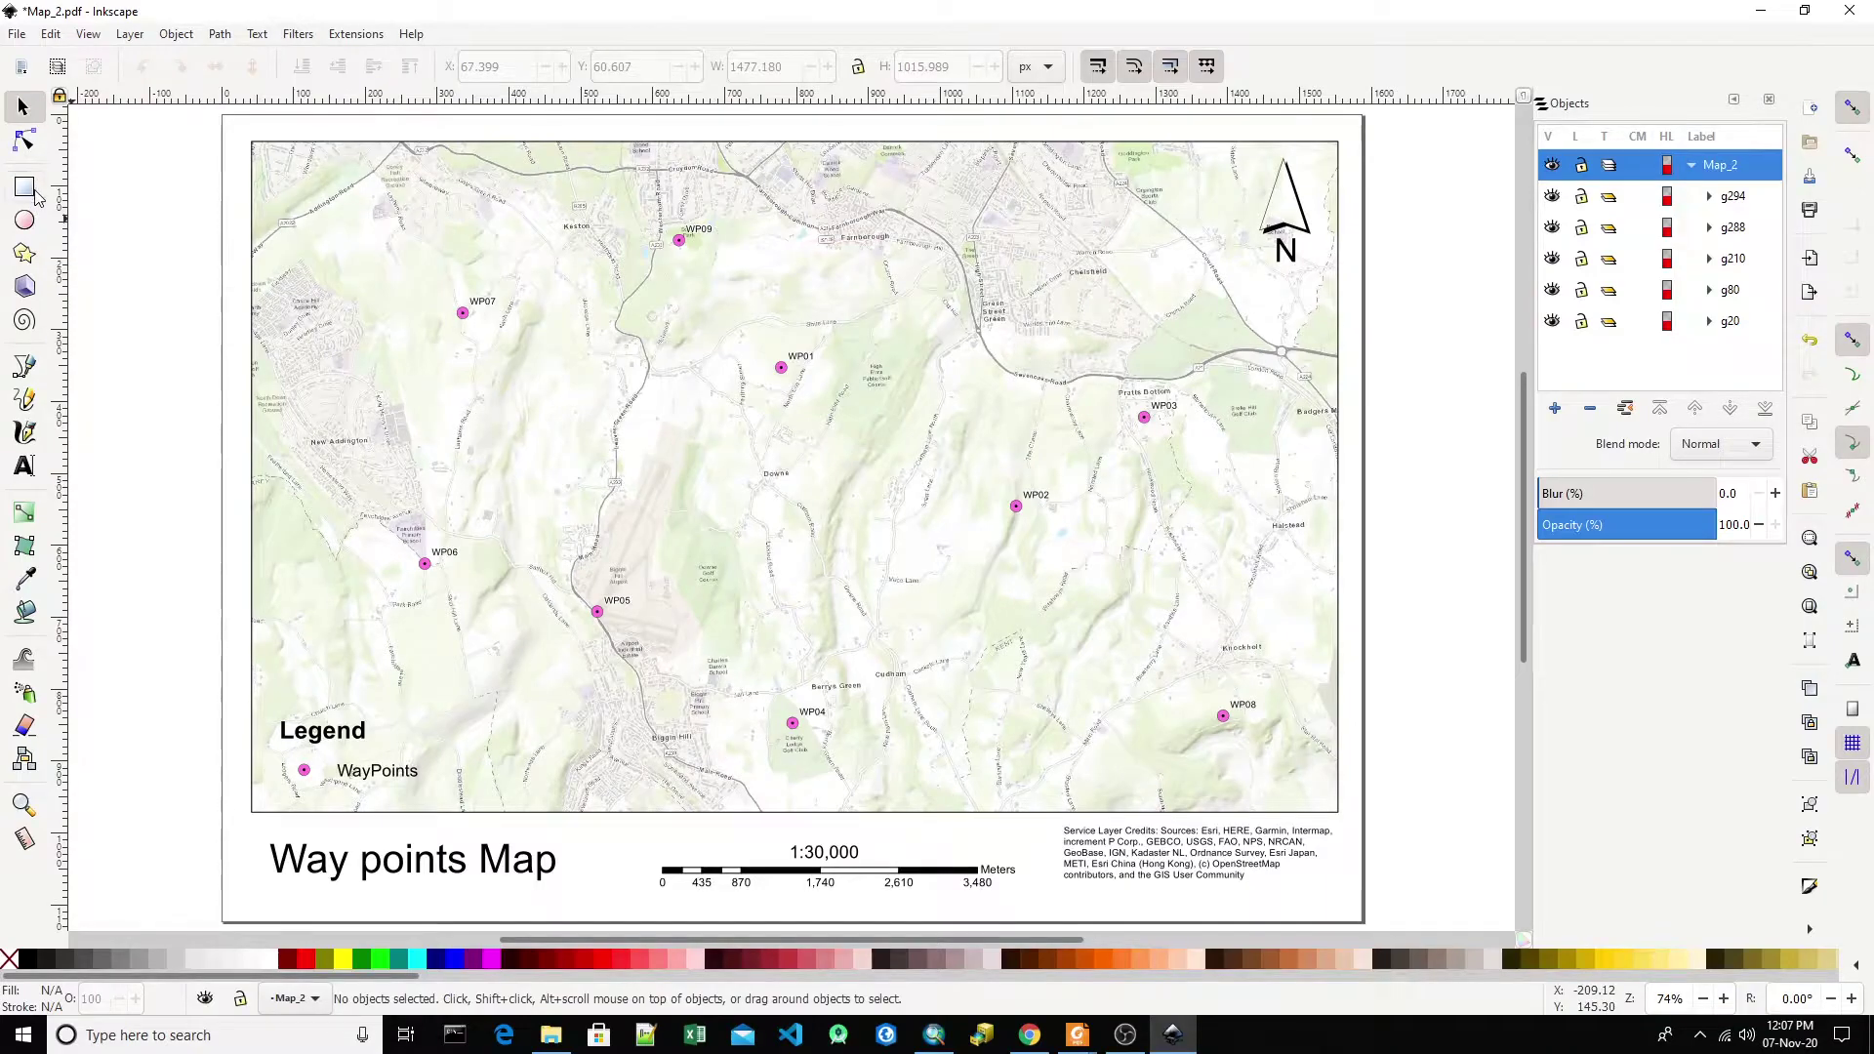
- Draw a pink rectangle spanning the map frame from its top-left to bottom-right corner
left_click(24, 186)
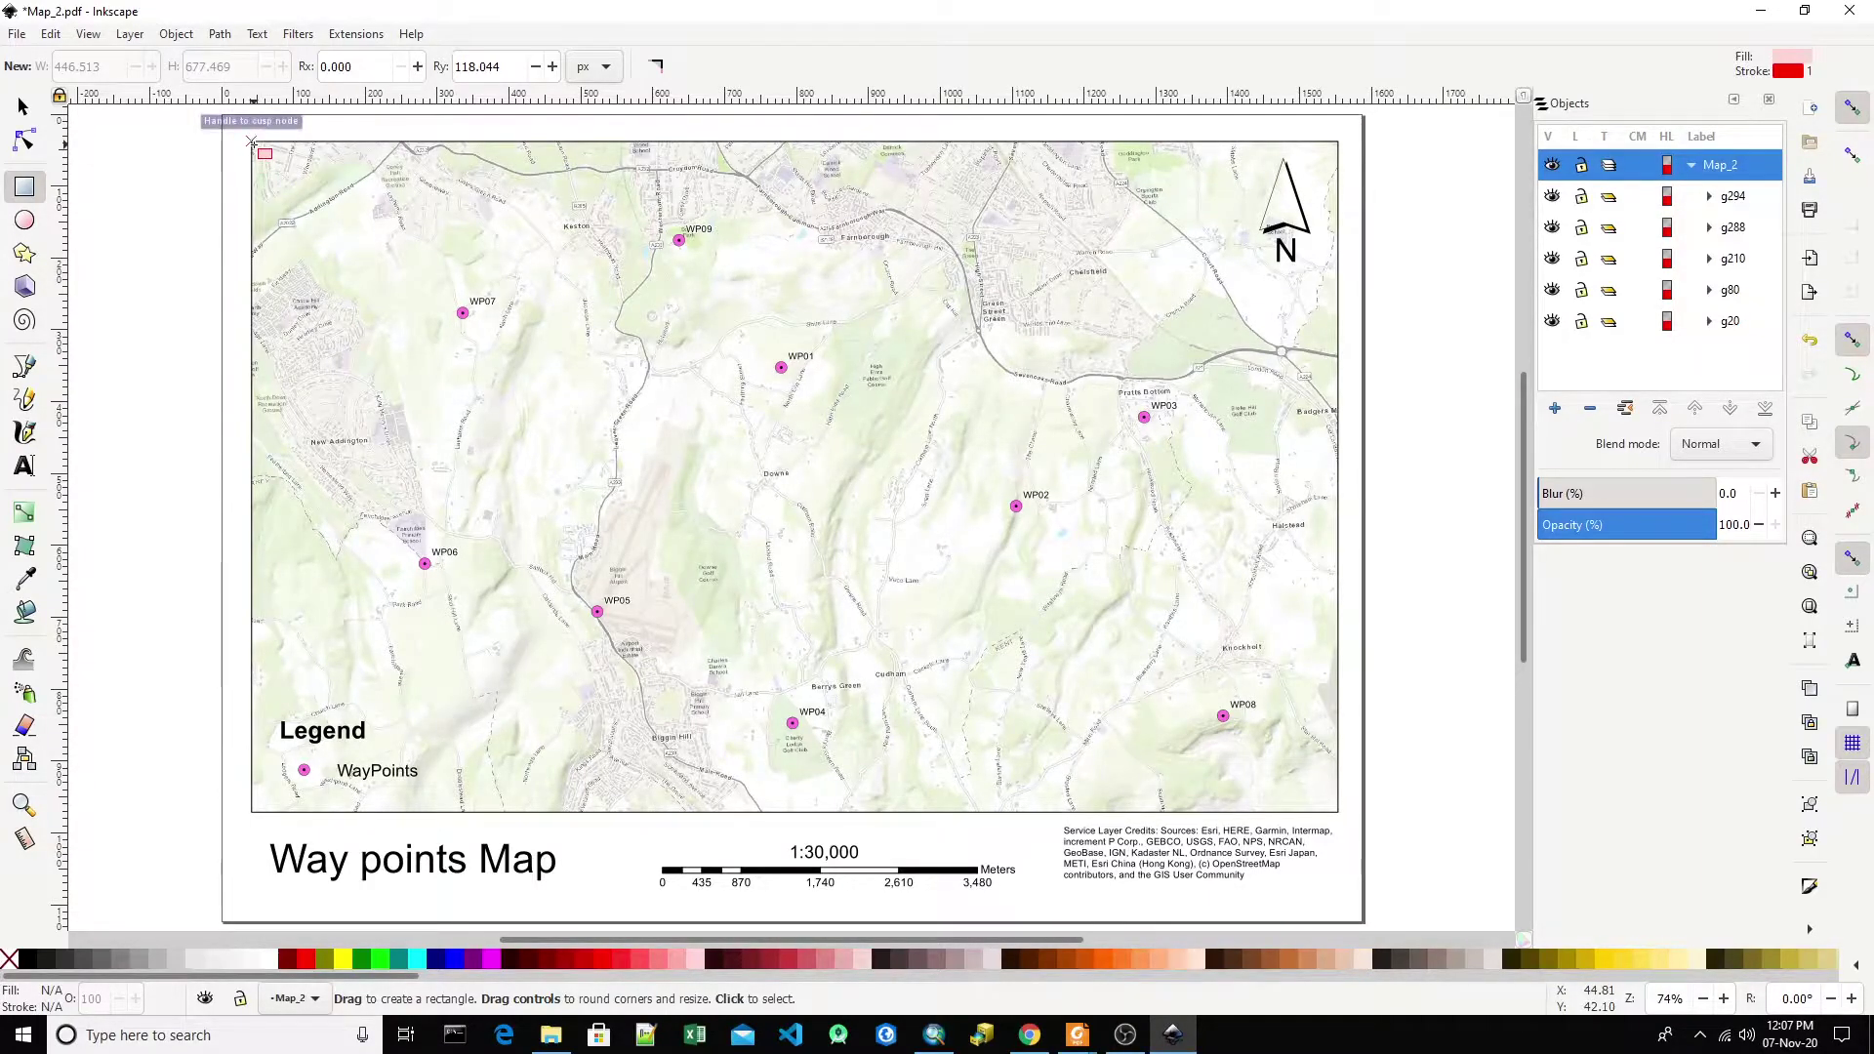
left_click_drag(252, 142, 1336, 810)
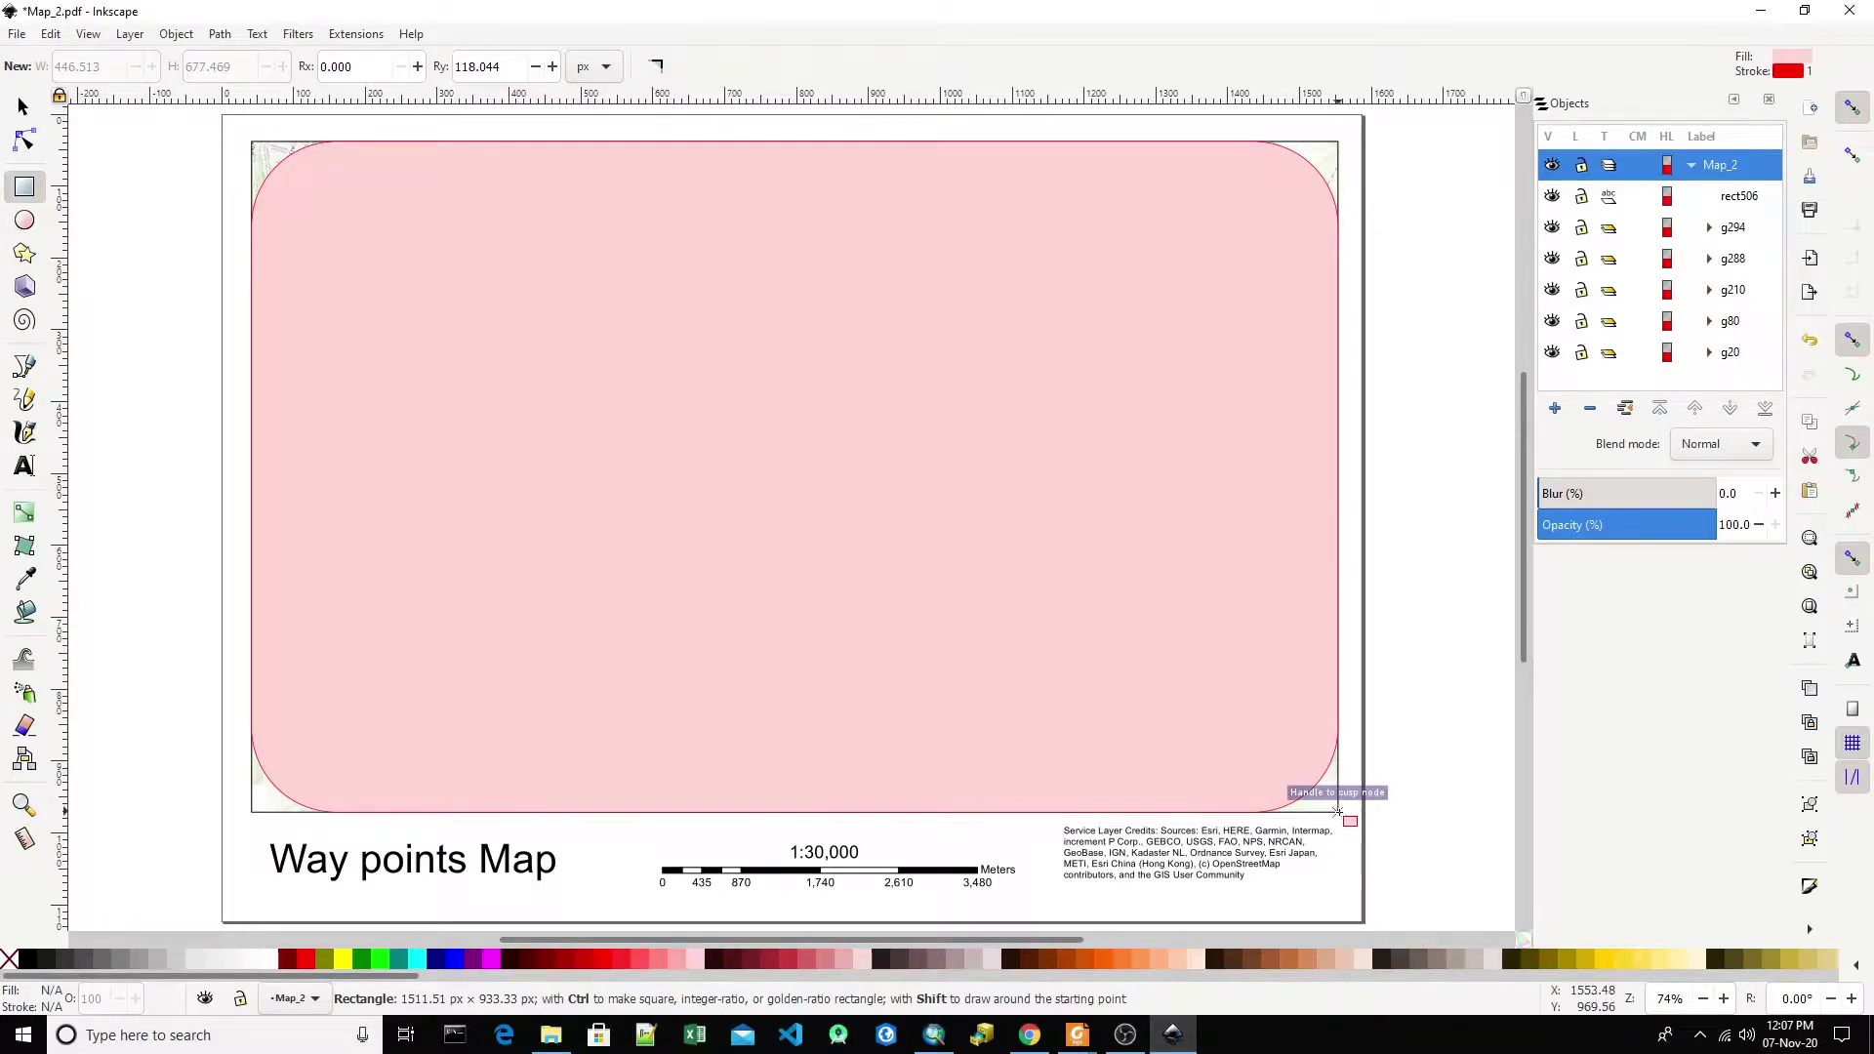
left_click_drag(1336, 811, 1338, 811)
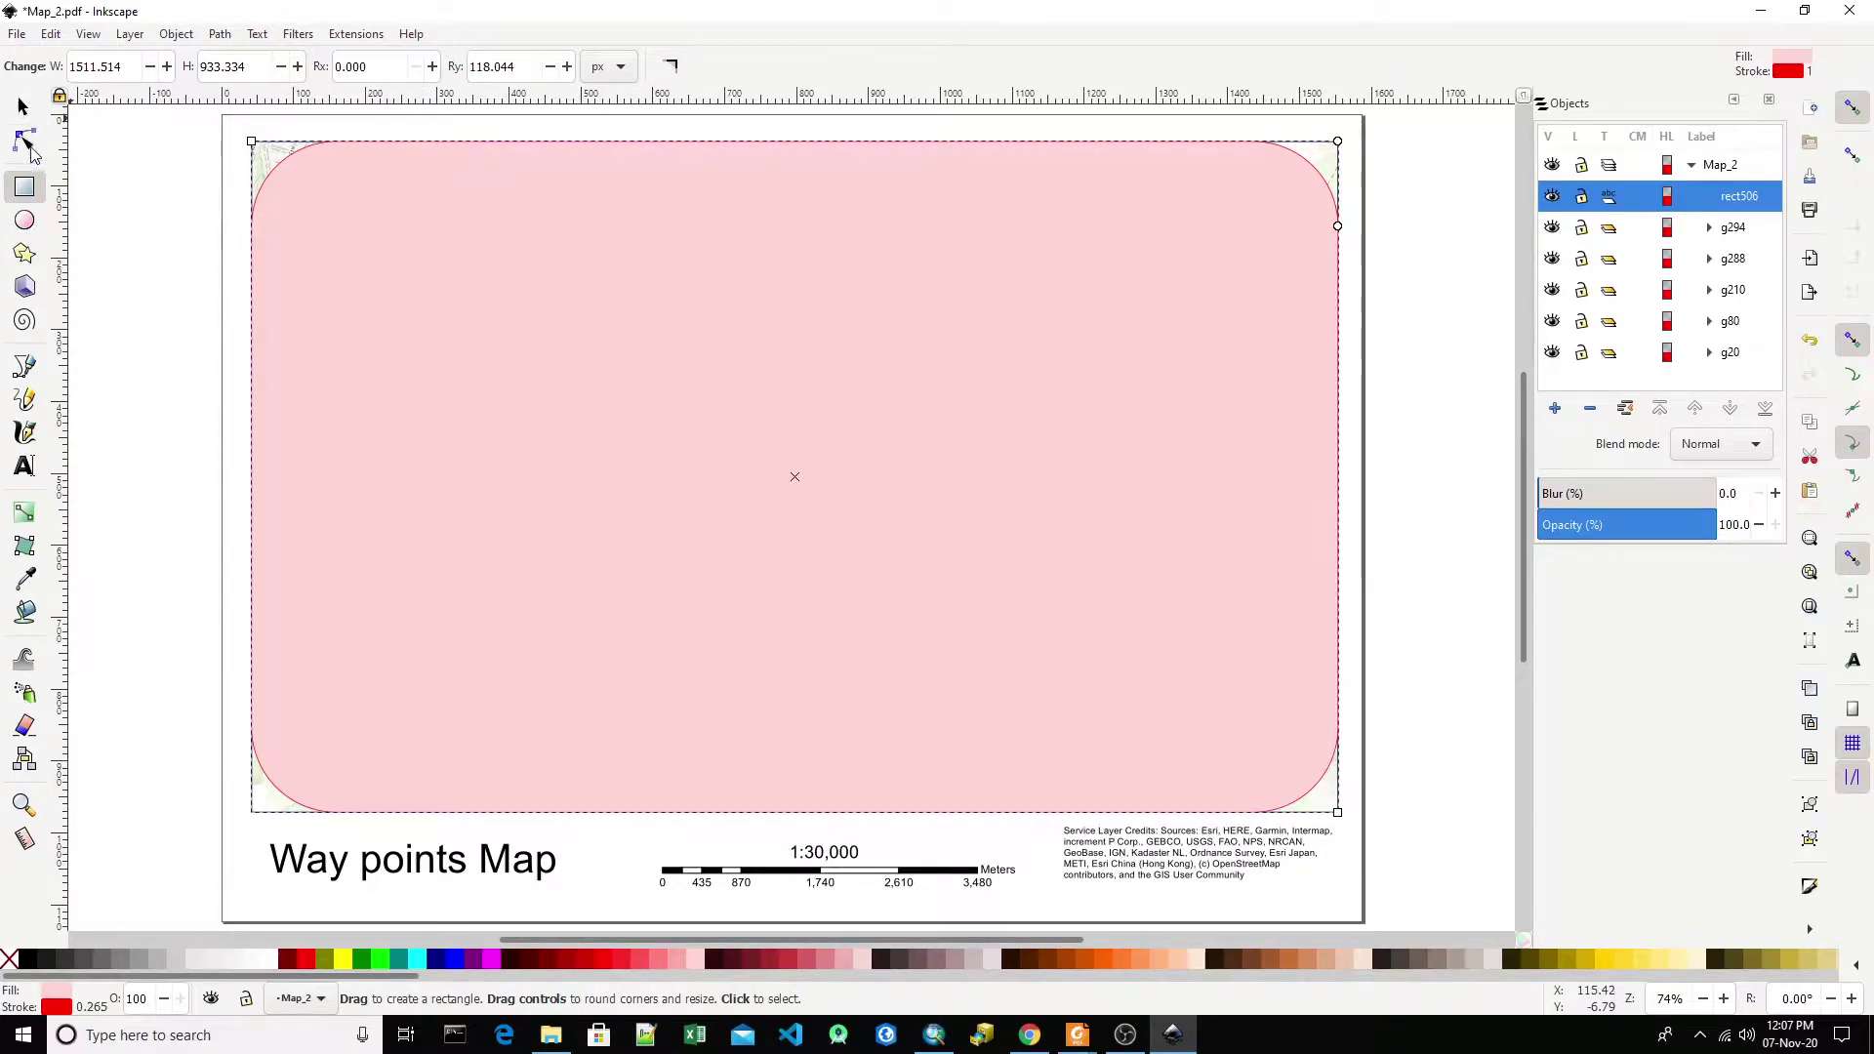
- Square the rectangle's corners and send it beneath all other objects
left_click(25, 142)
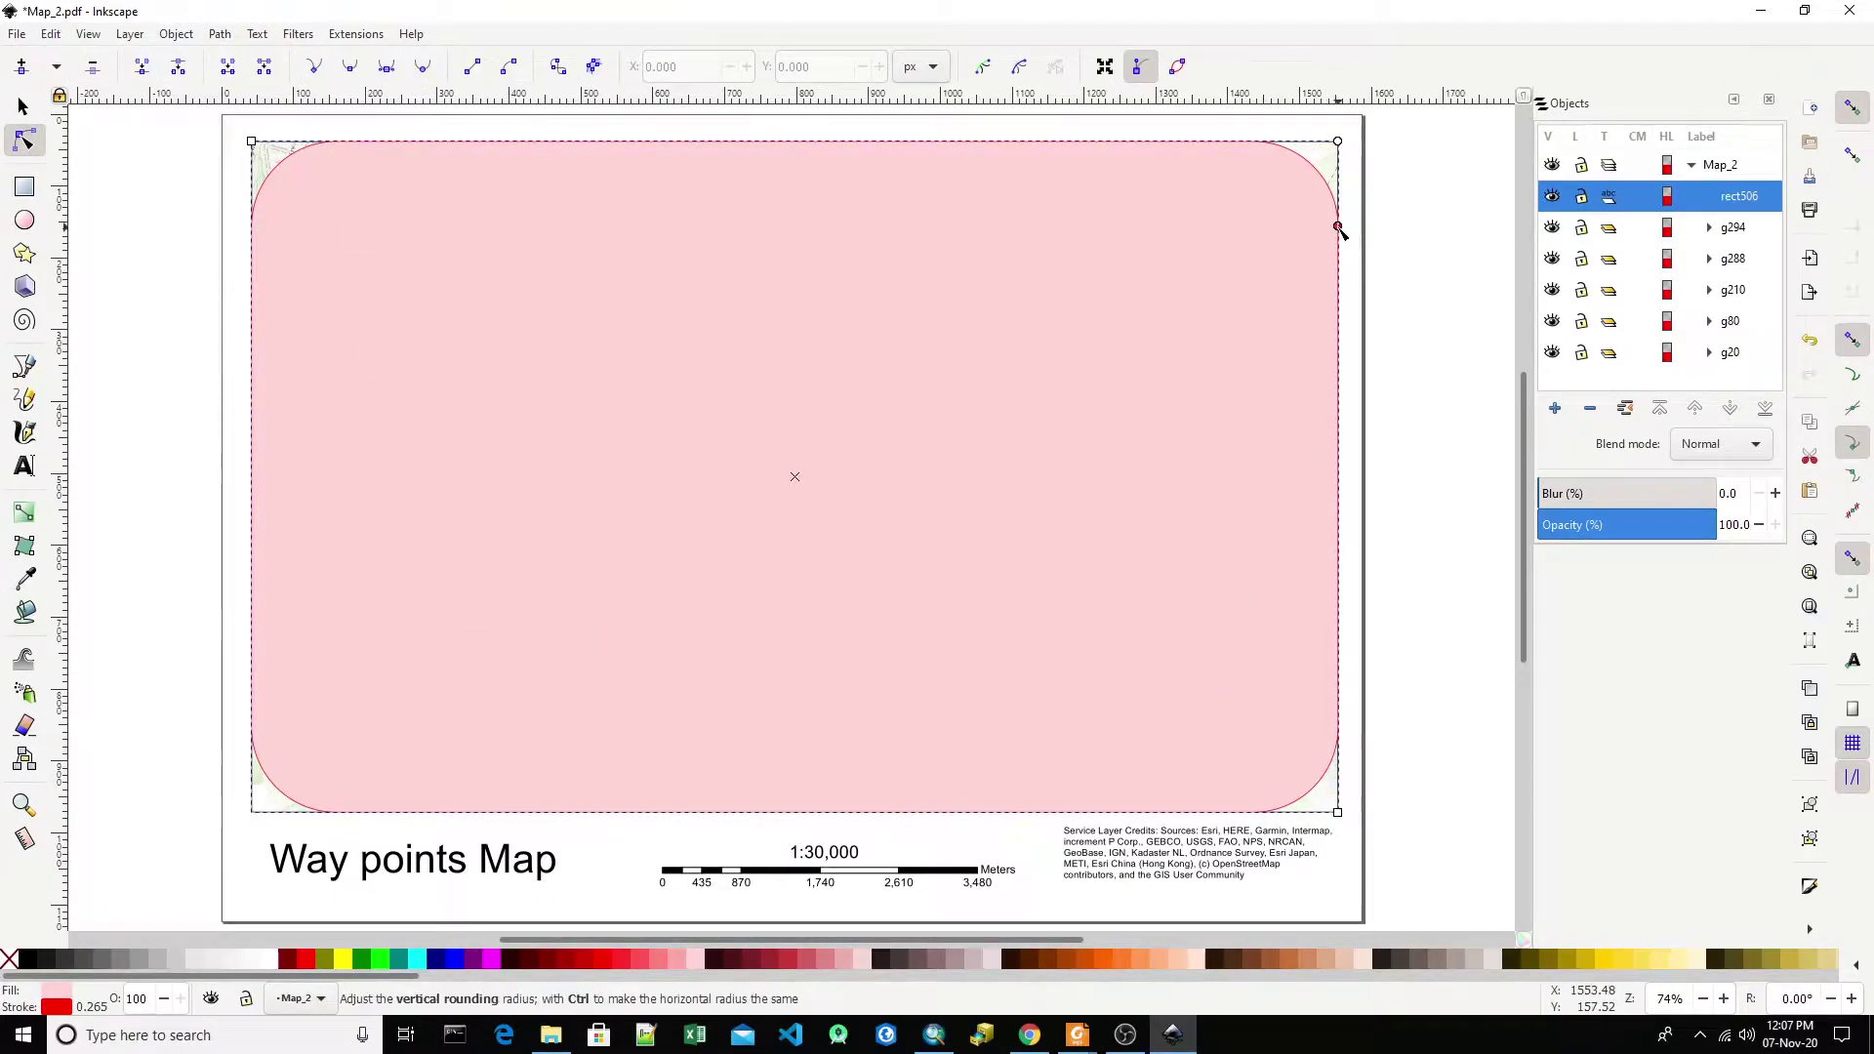
left_click_drag(1339, 228, 1337, 141)
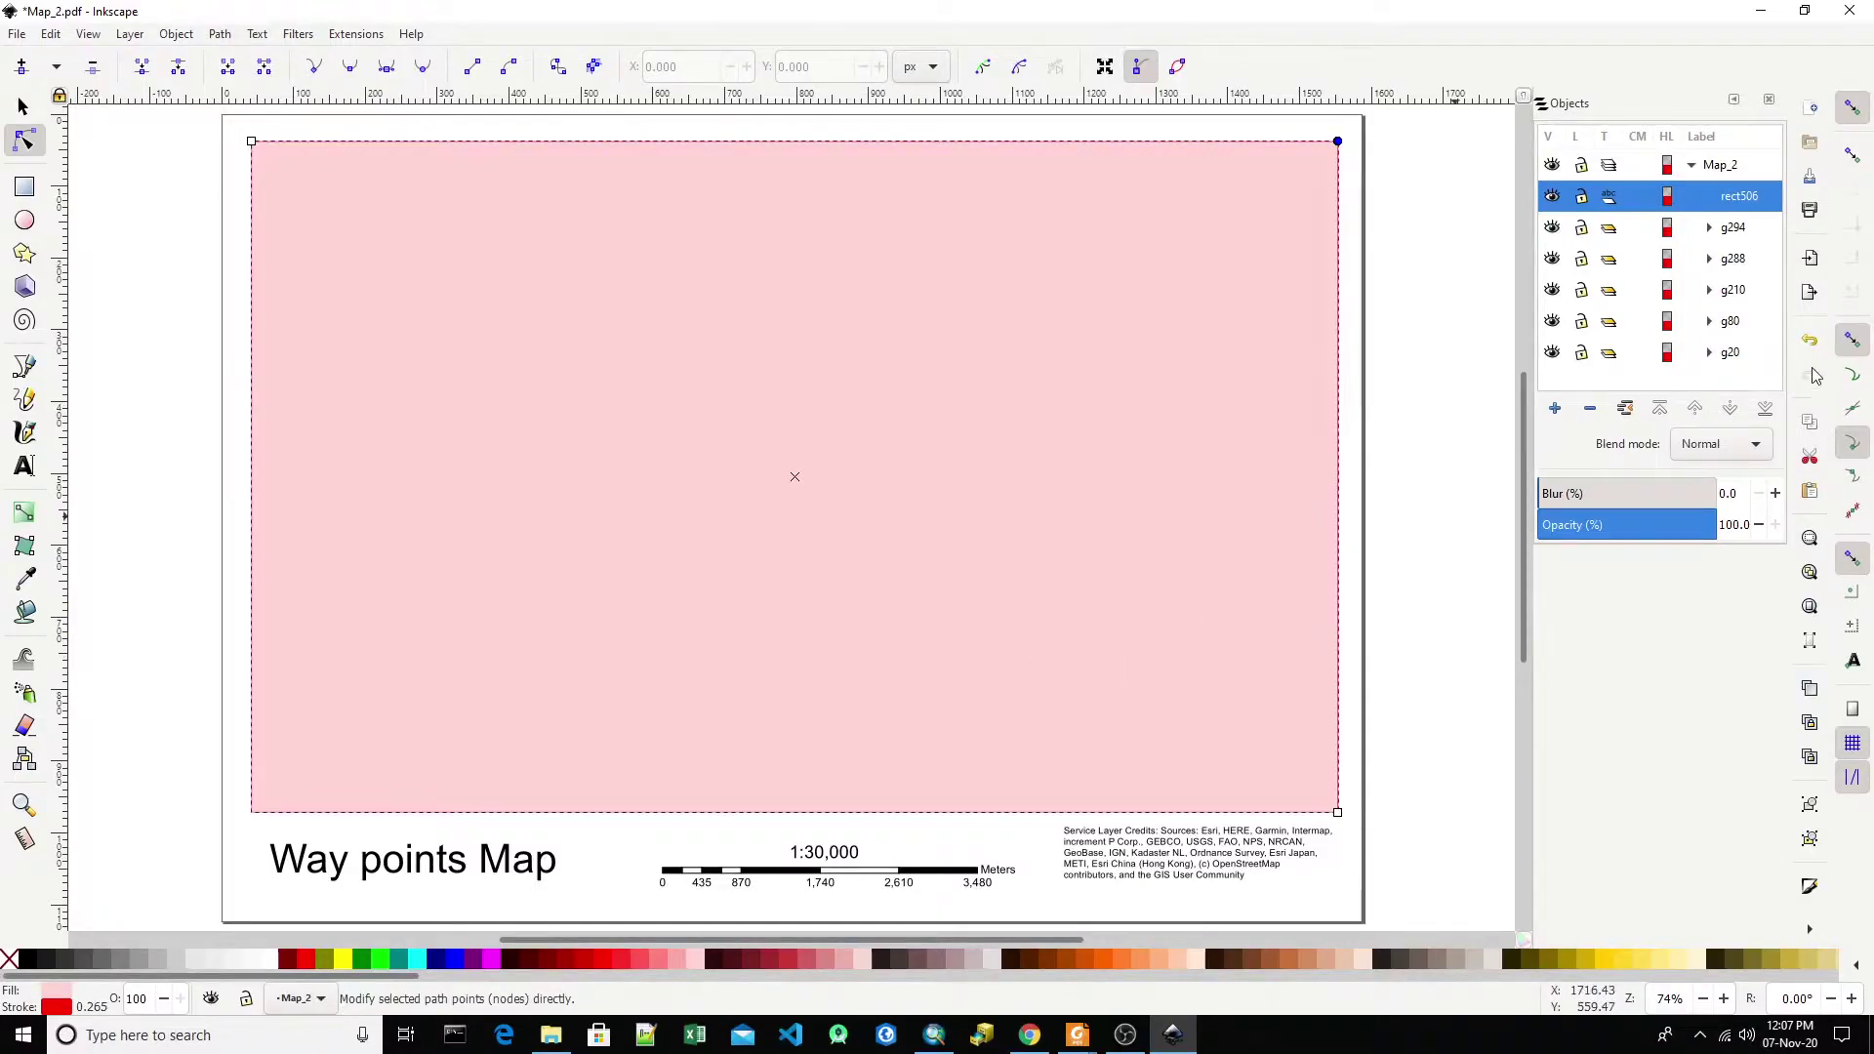
left_click(1764, 410)
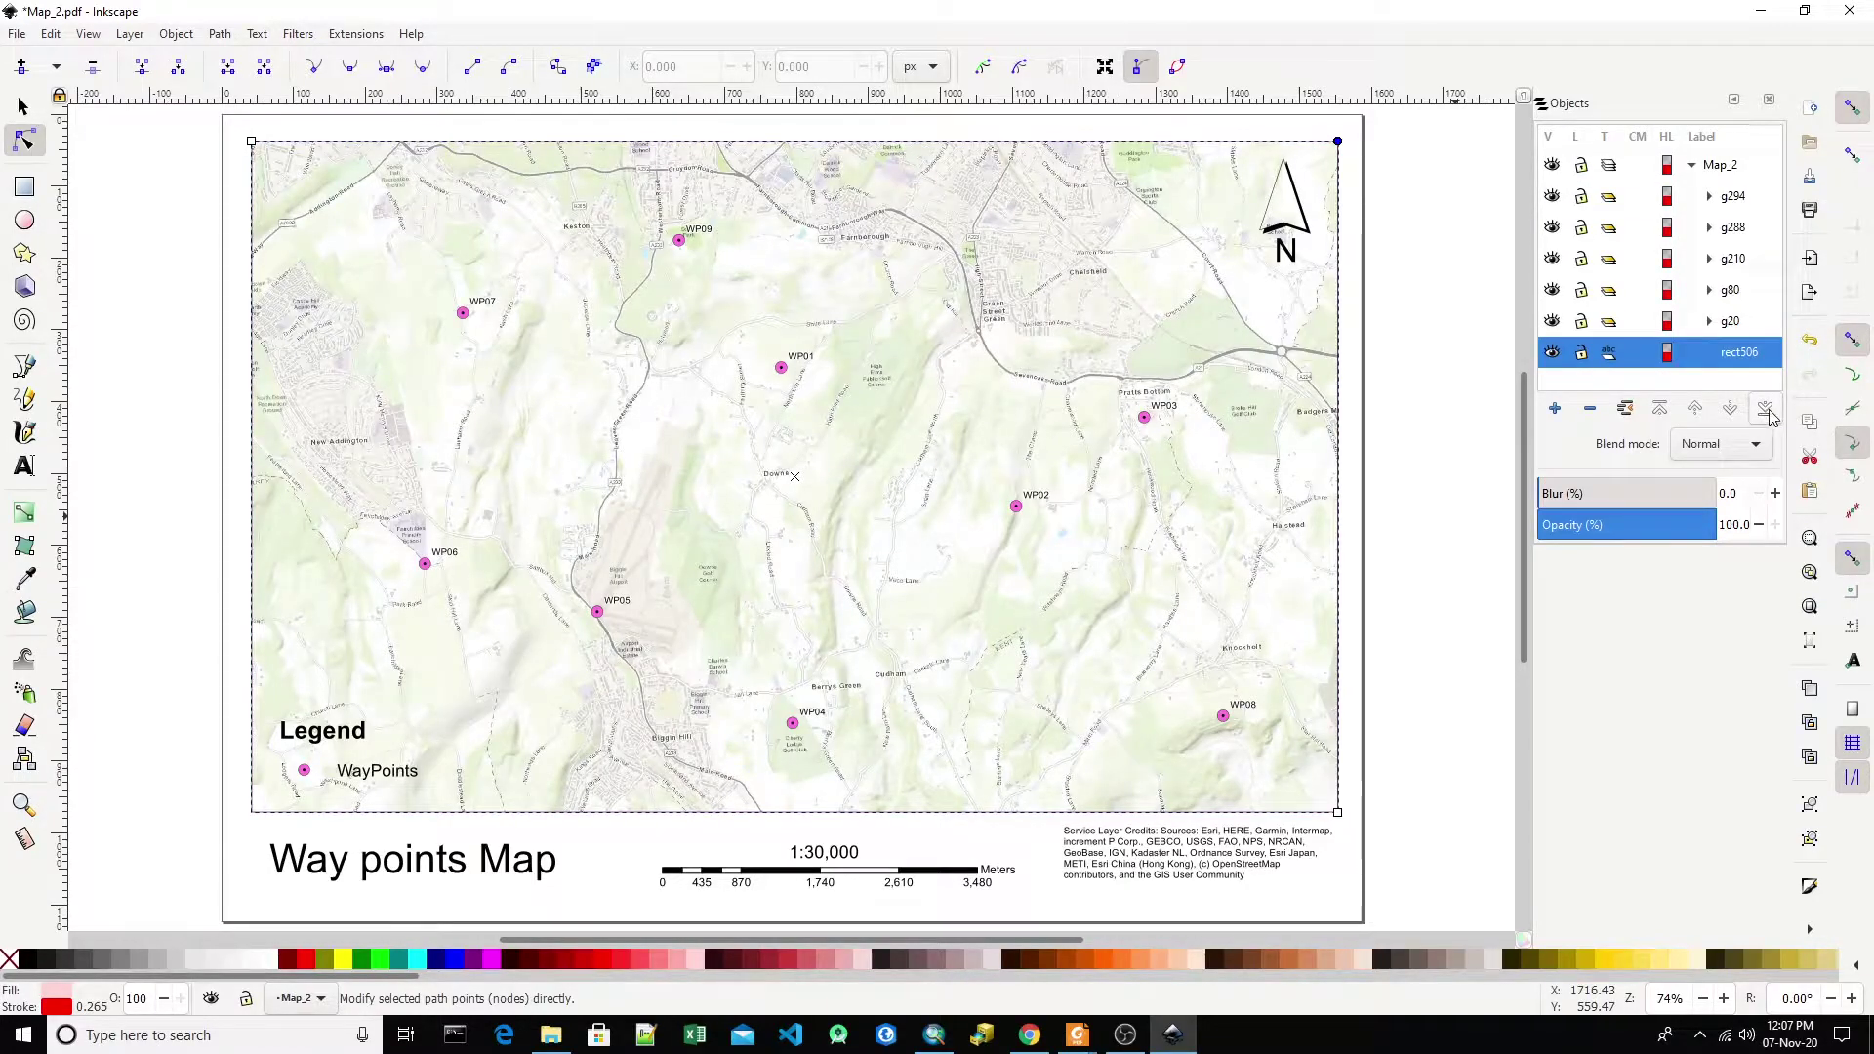
- Raise rect506 one level so it sits just above the basemap group g20
left_click(1696, 410)
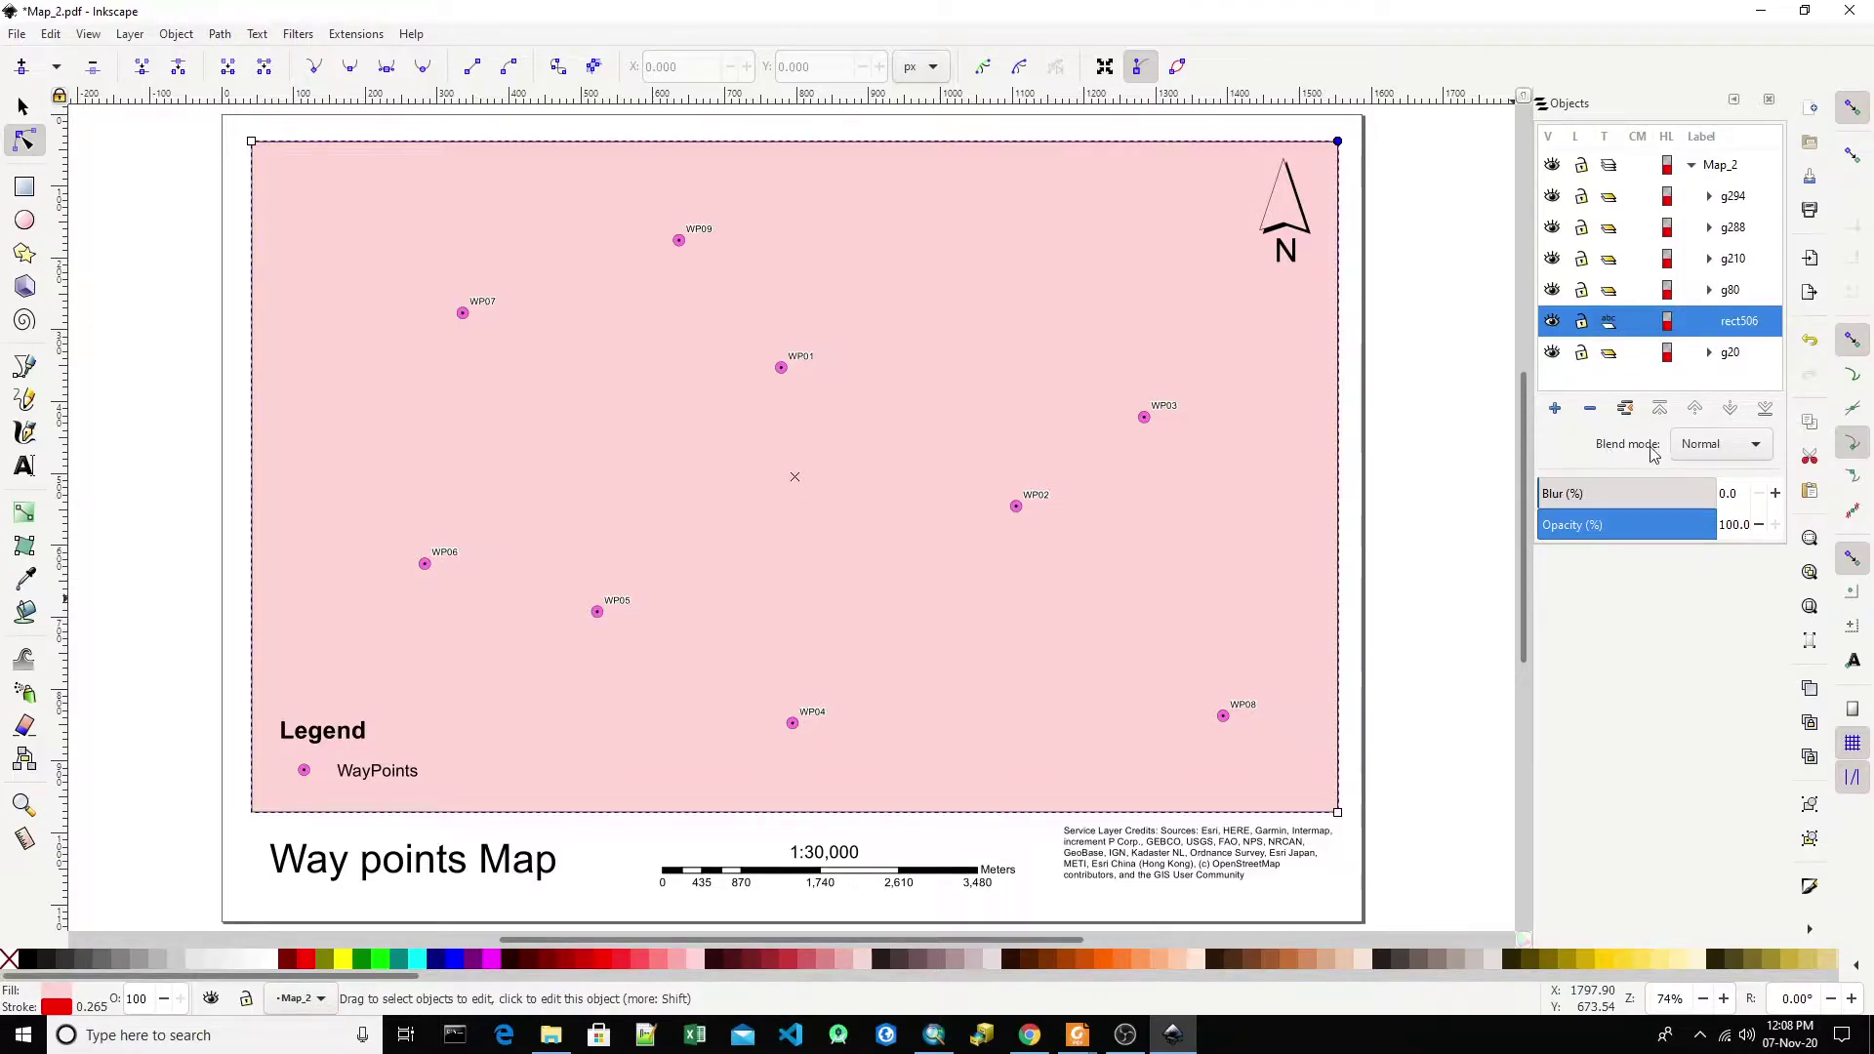
left_click(1708, 450)
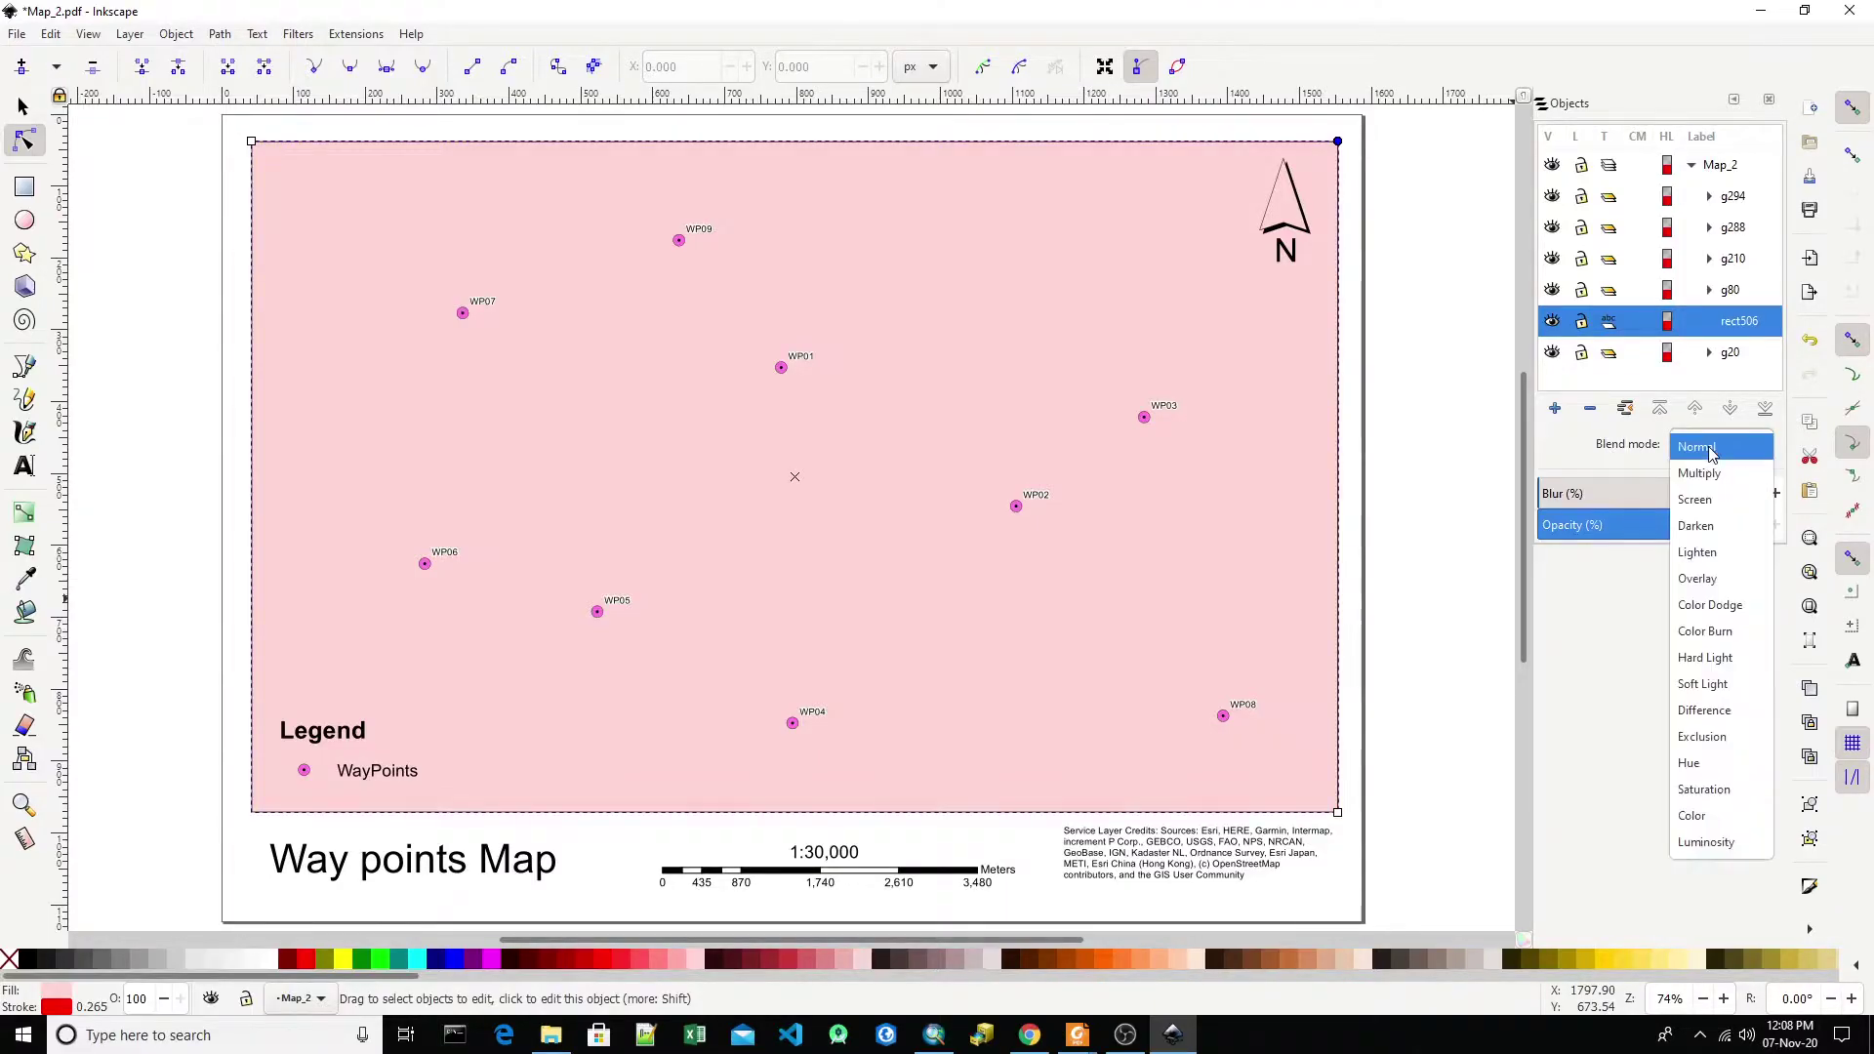
- Give the rectangle Color blend mode, a green fill and roughly 49% opacity
left_click(1730, 825)
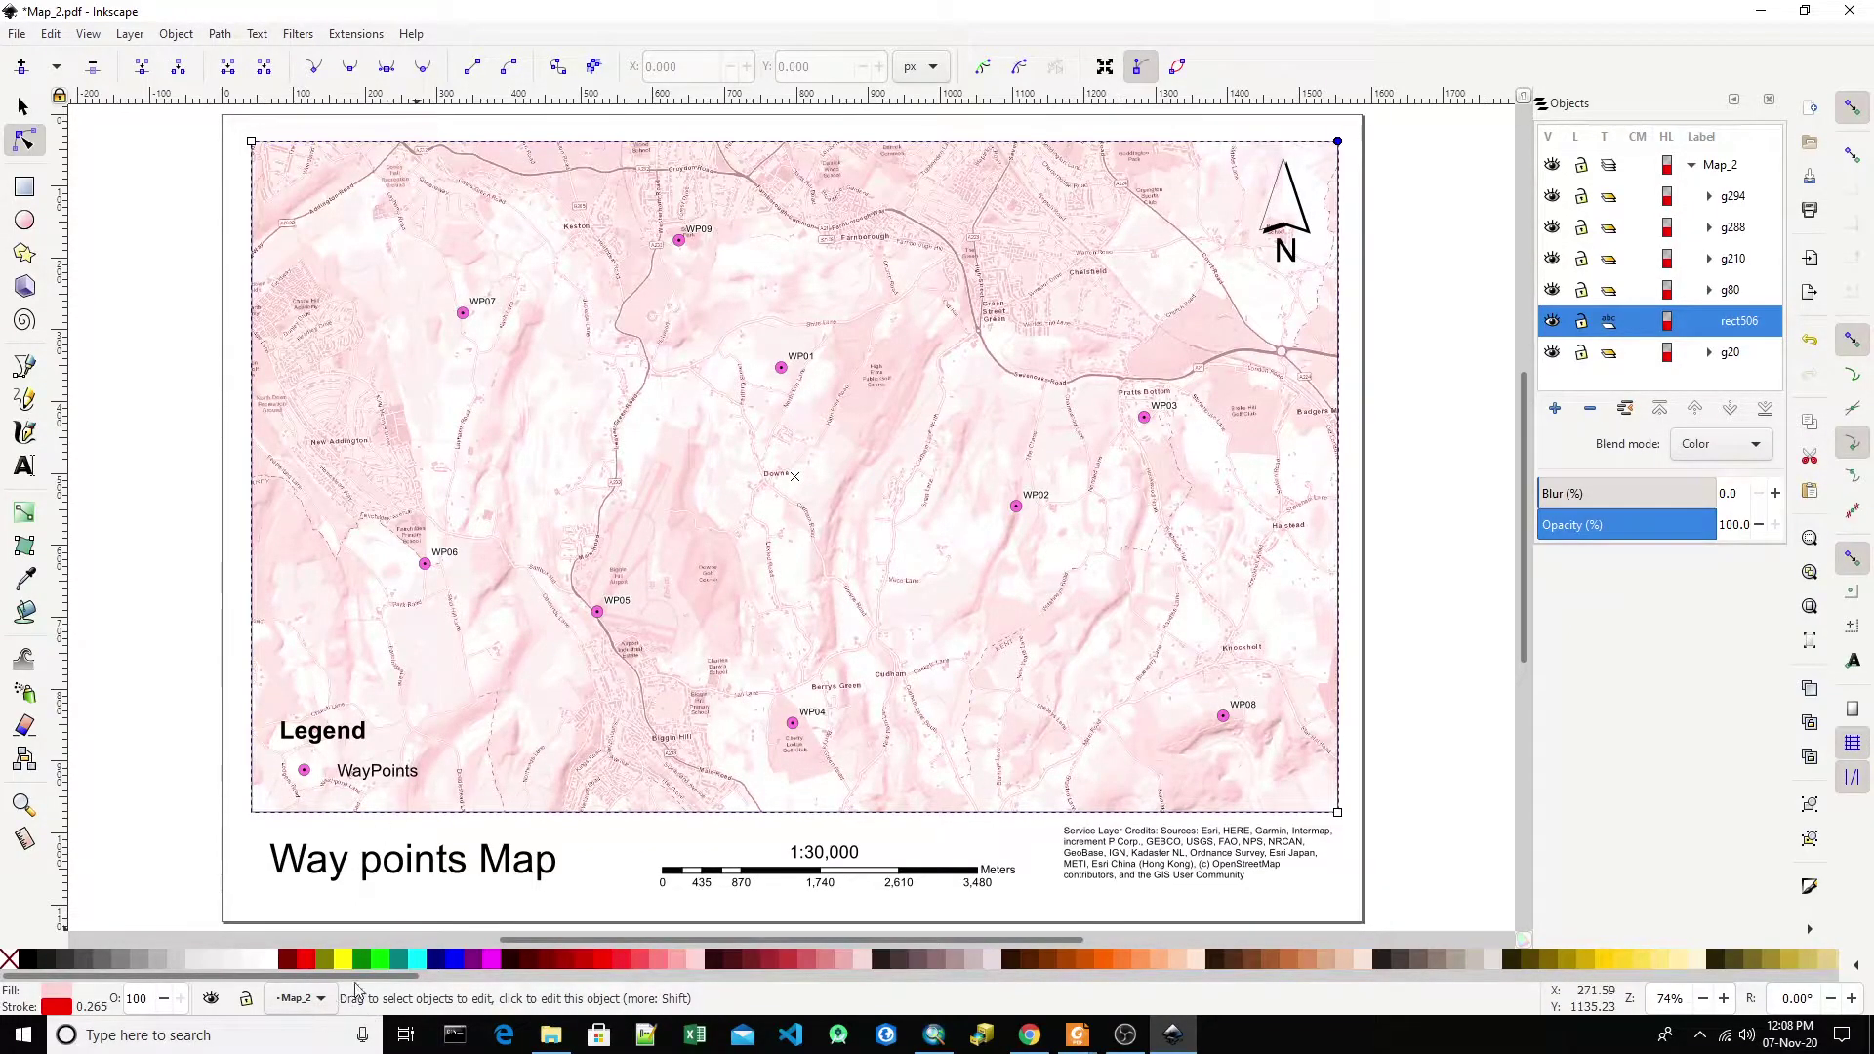
left_click(383, 961)
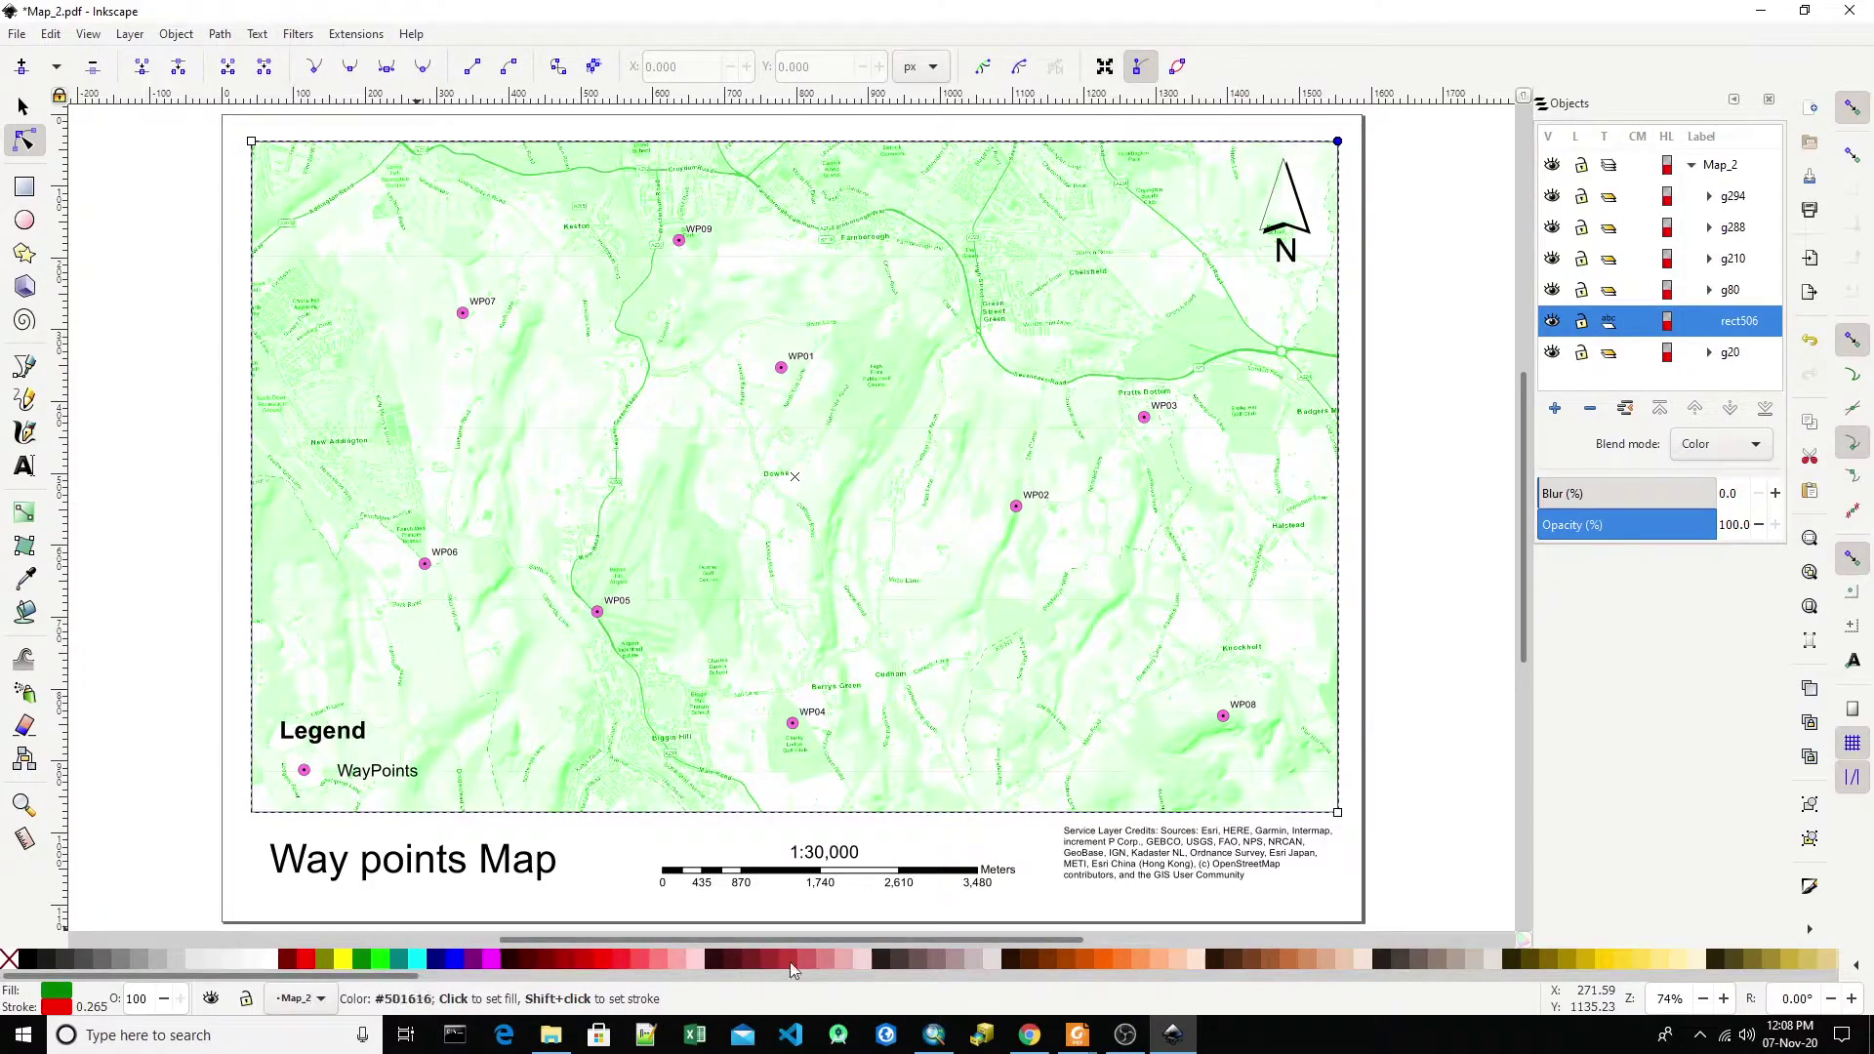
left_click(1696, 529)
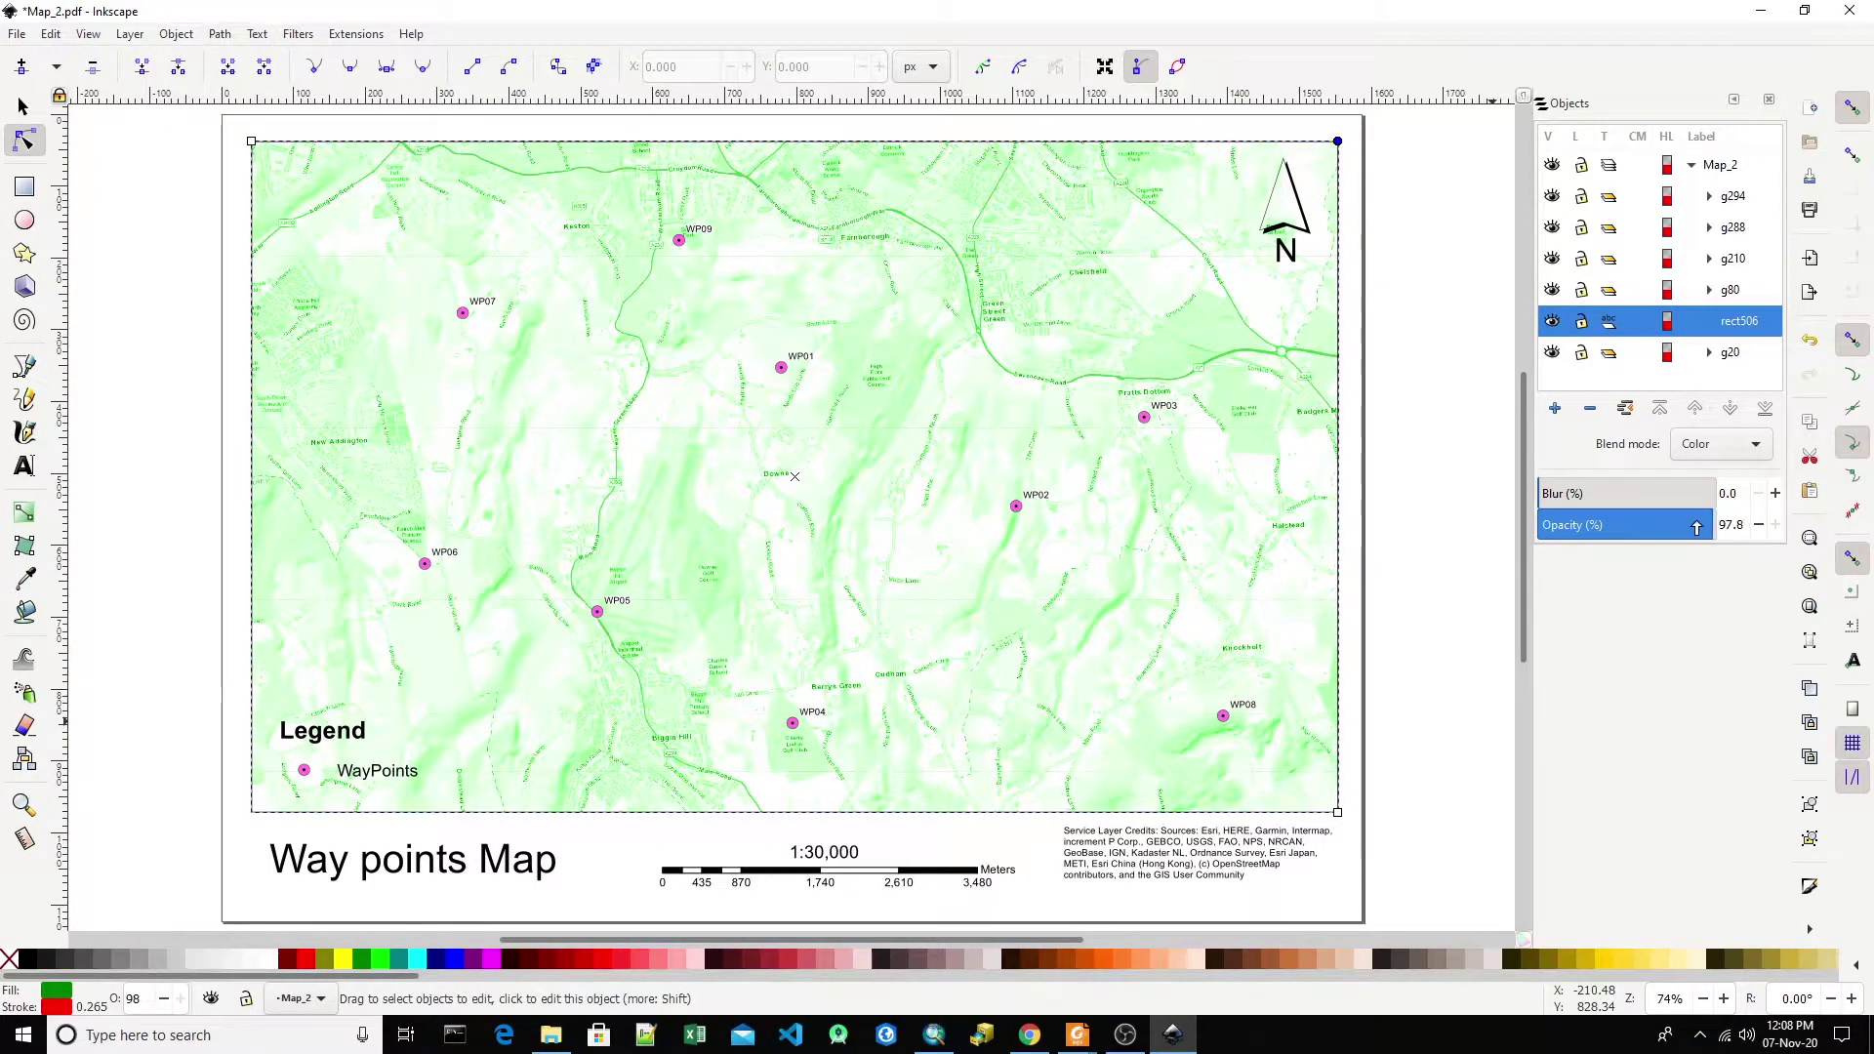
left_click_drag(1696, 528, 1632, 528)
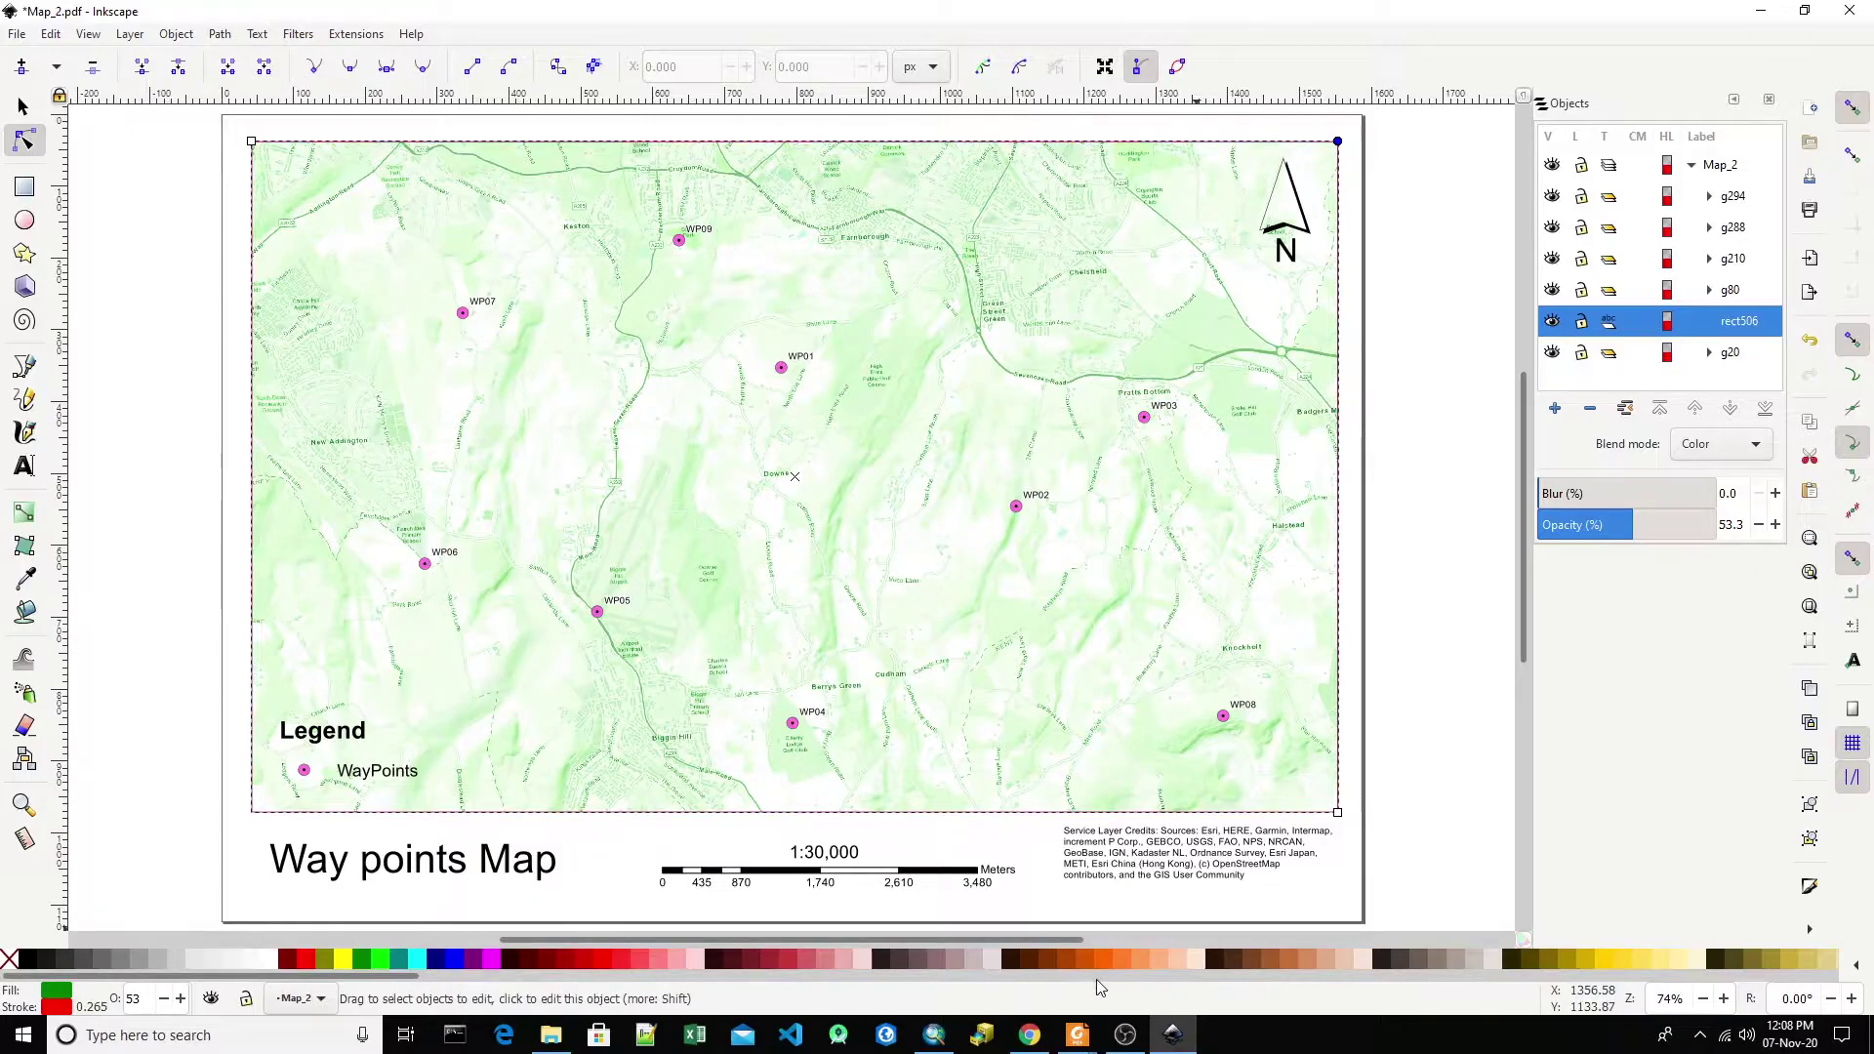
left_click_drag(408, 975, 1164, 976)
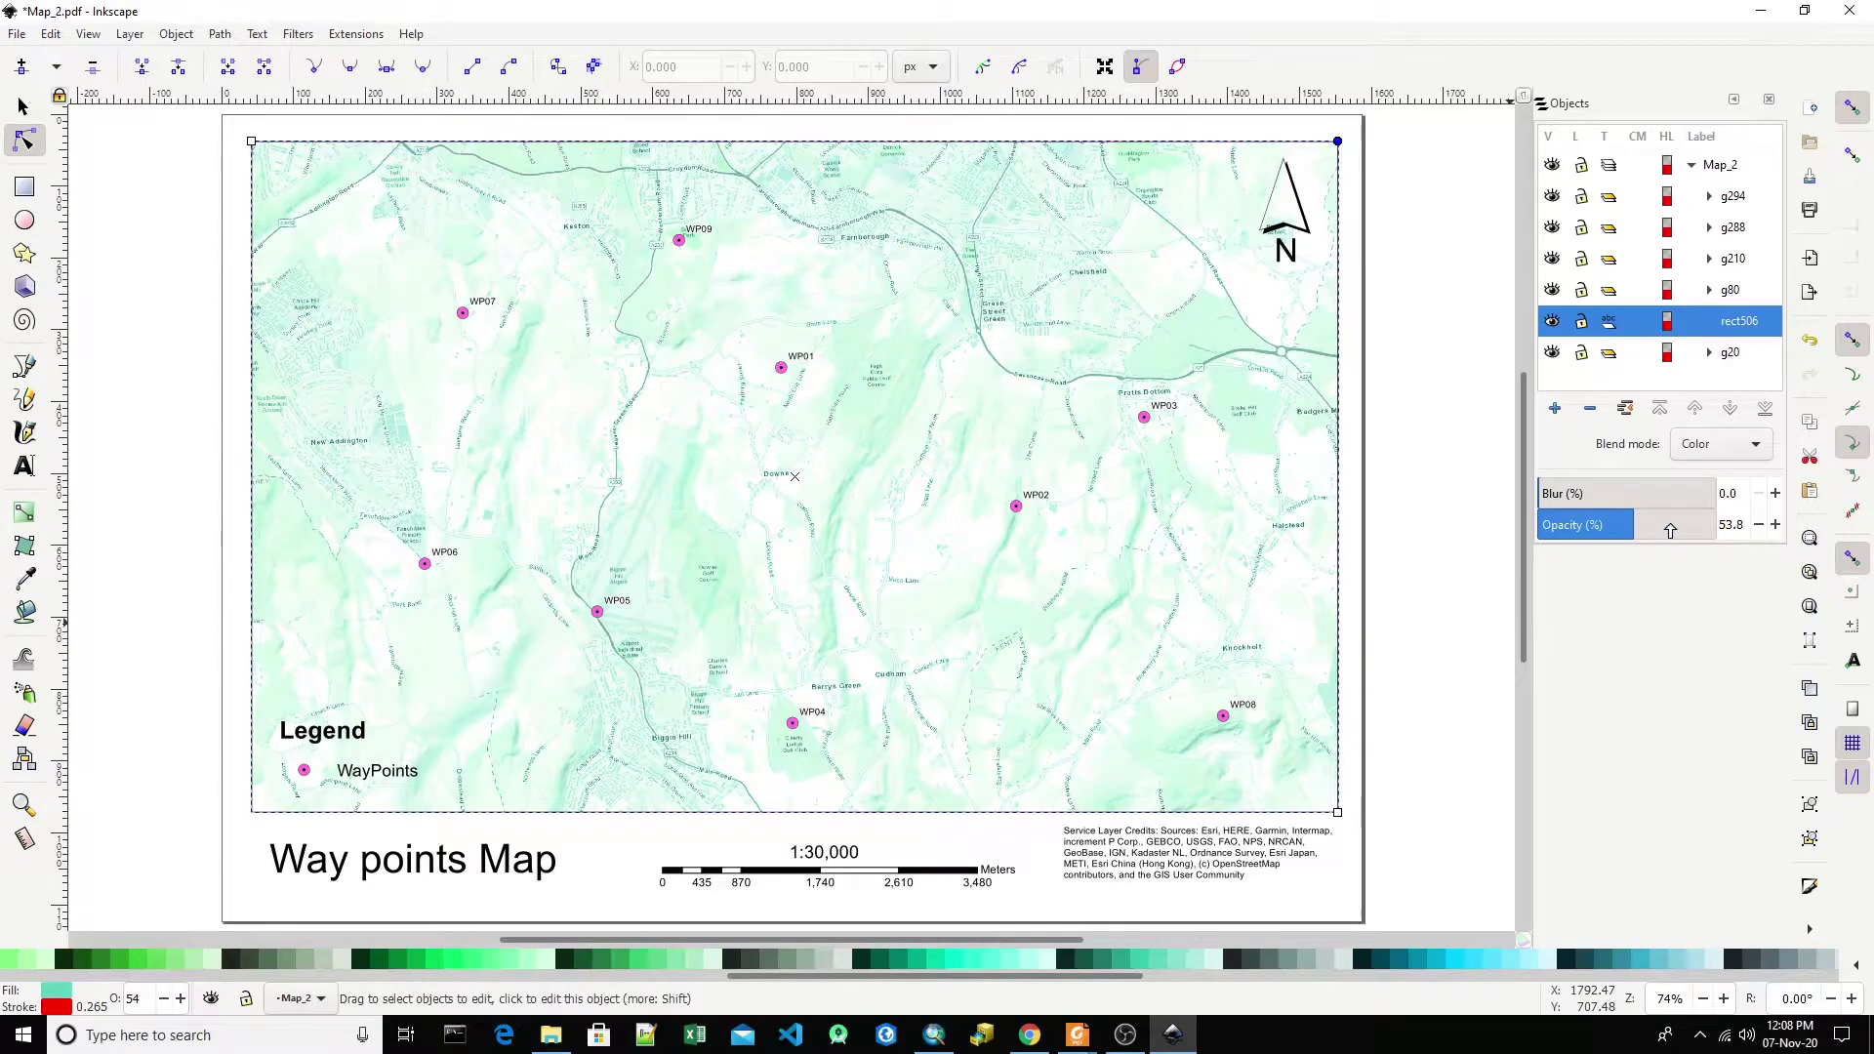
left_click_drag(1669, 524, 1723, 528)
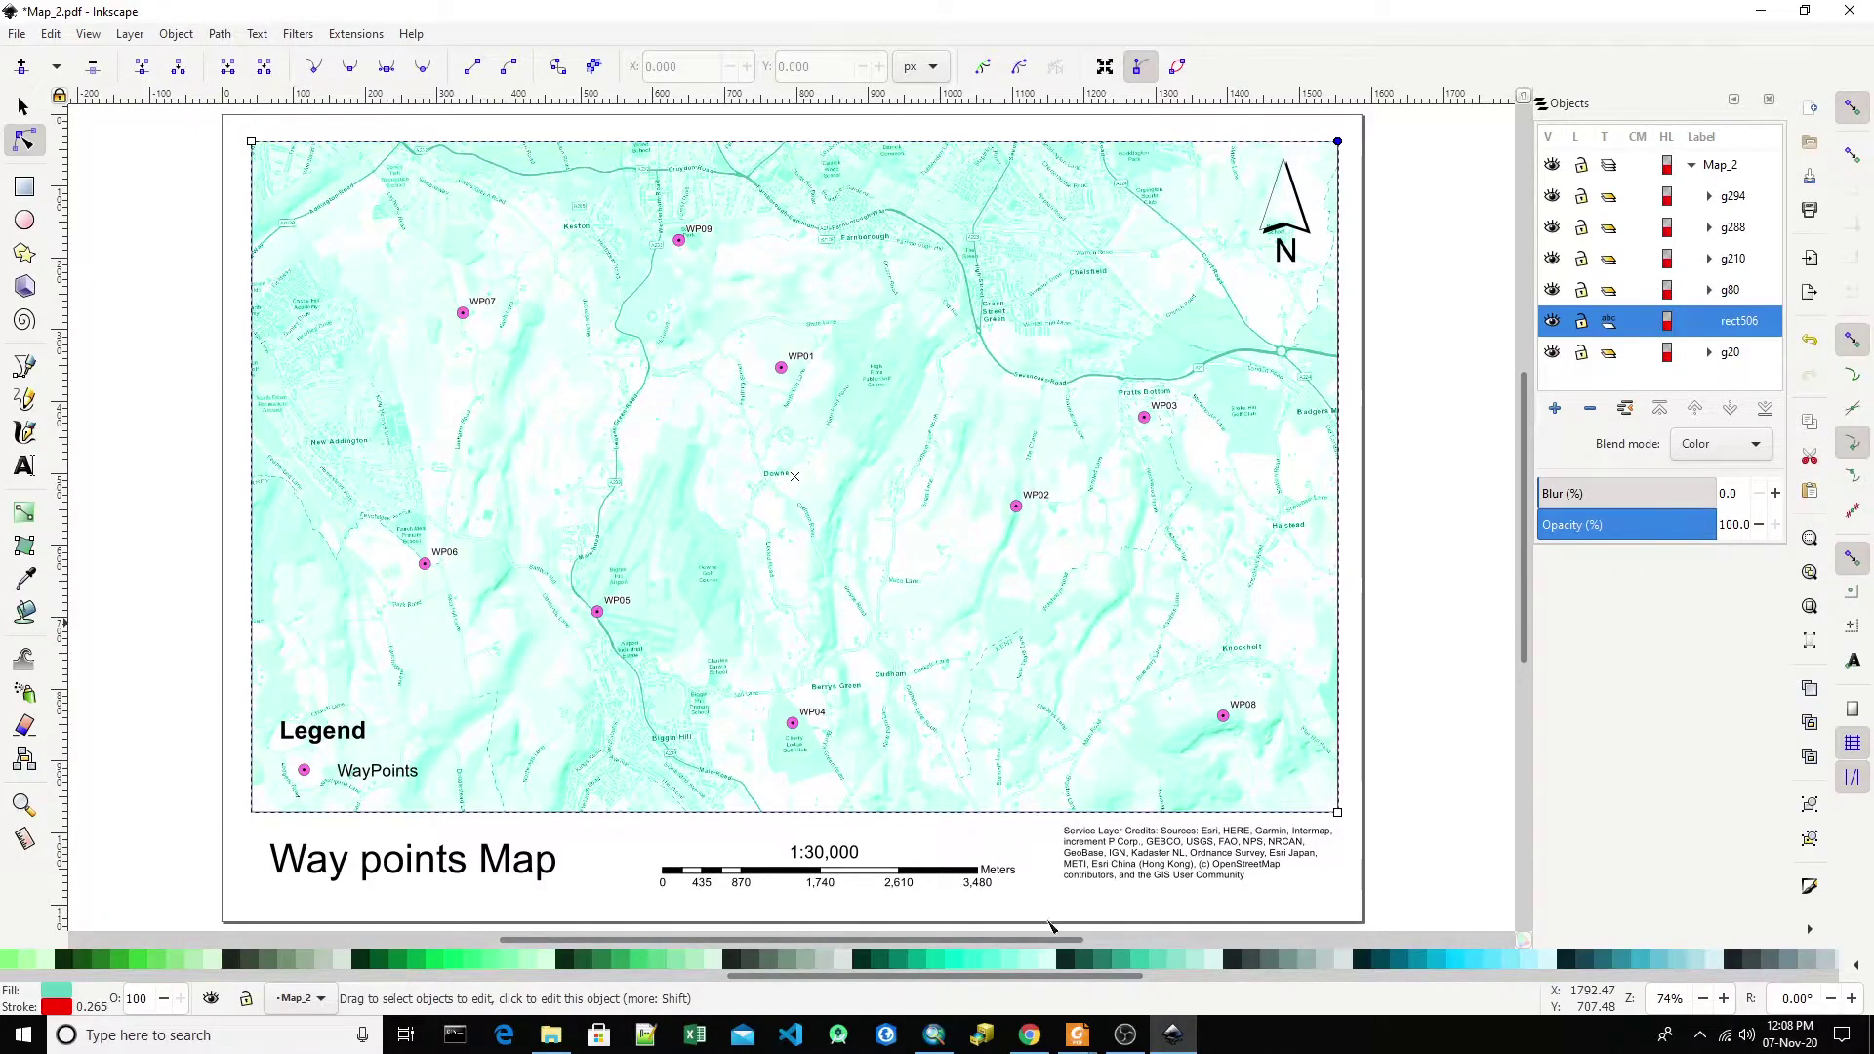
left_click_drag(913, 975, 176, 975)
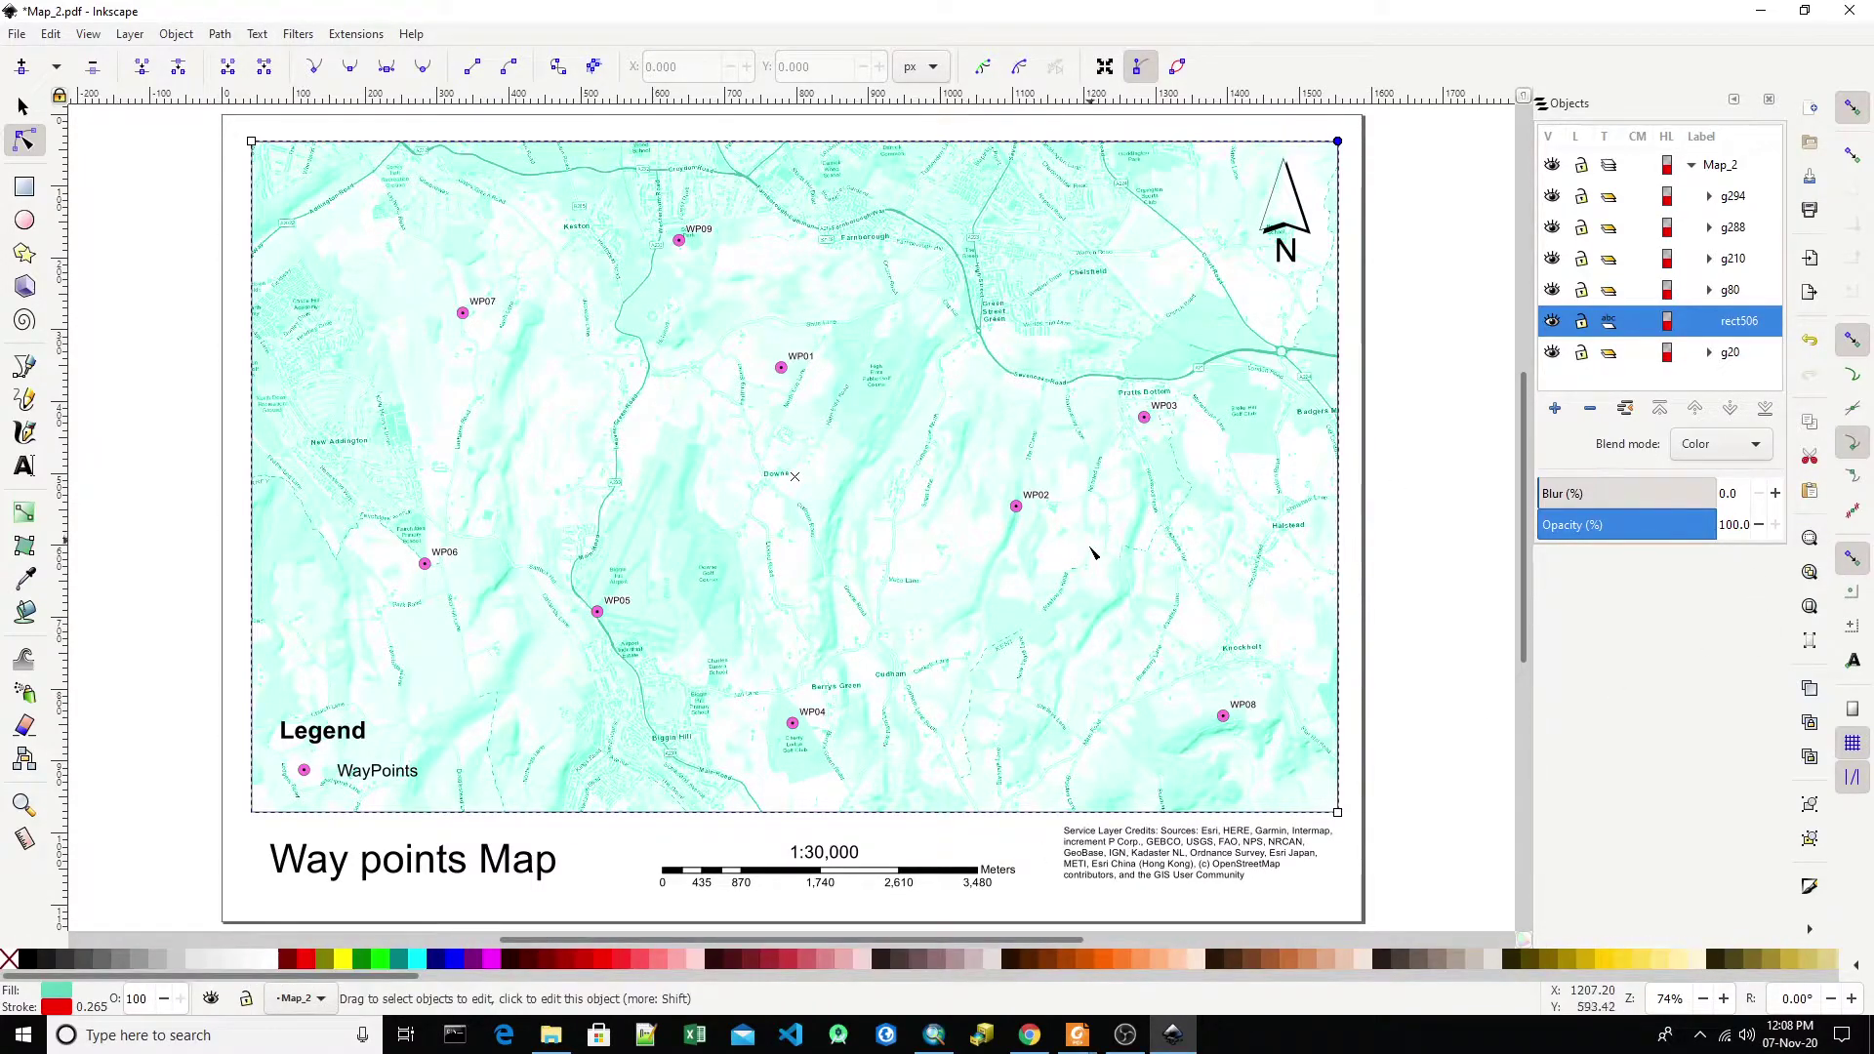
- Try the Lighten, Color Dodge and Color blend modes, then settle on Color Burn
left_click(1721, 449)
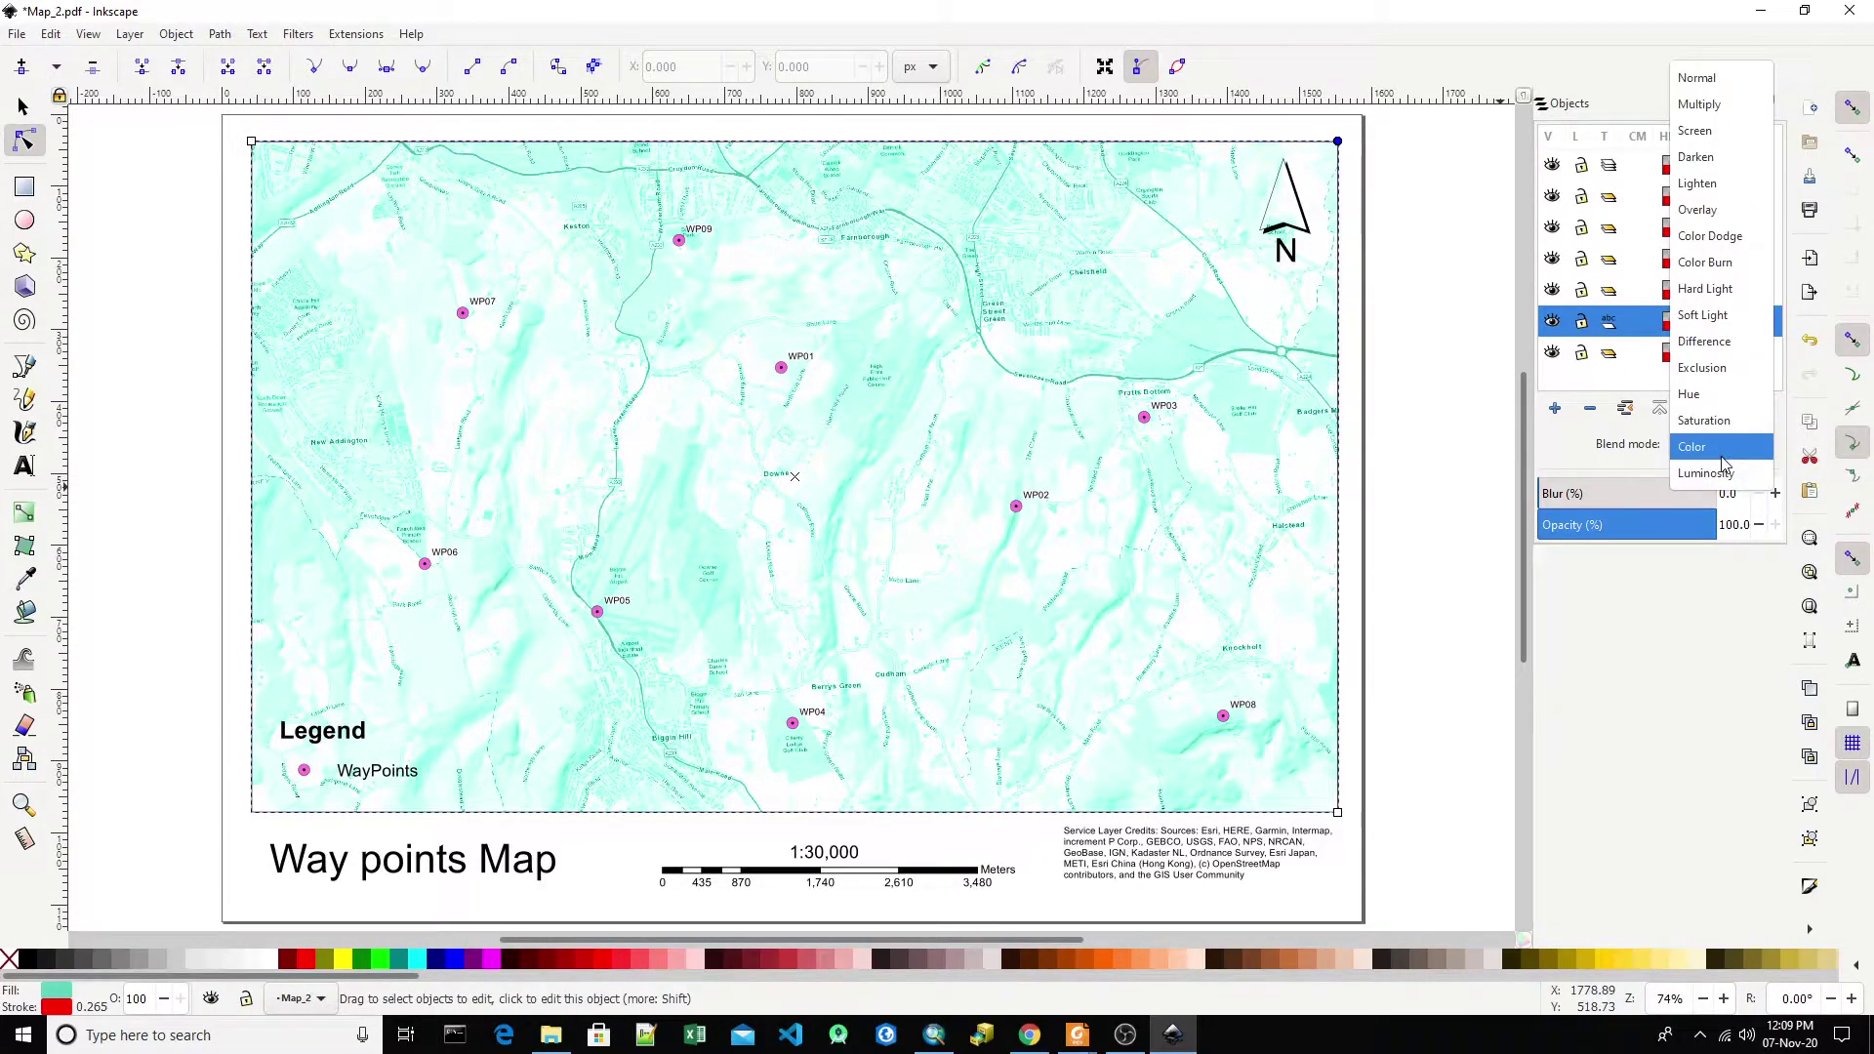
left_click(1726, 186)
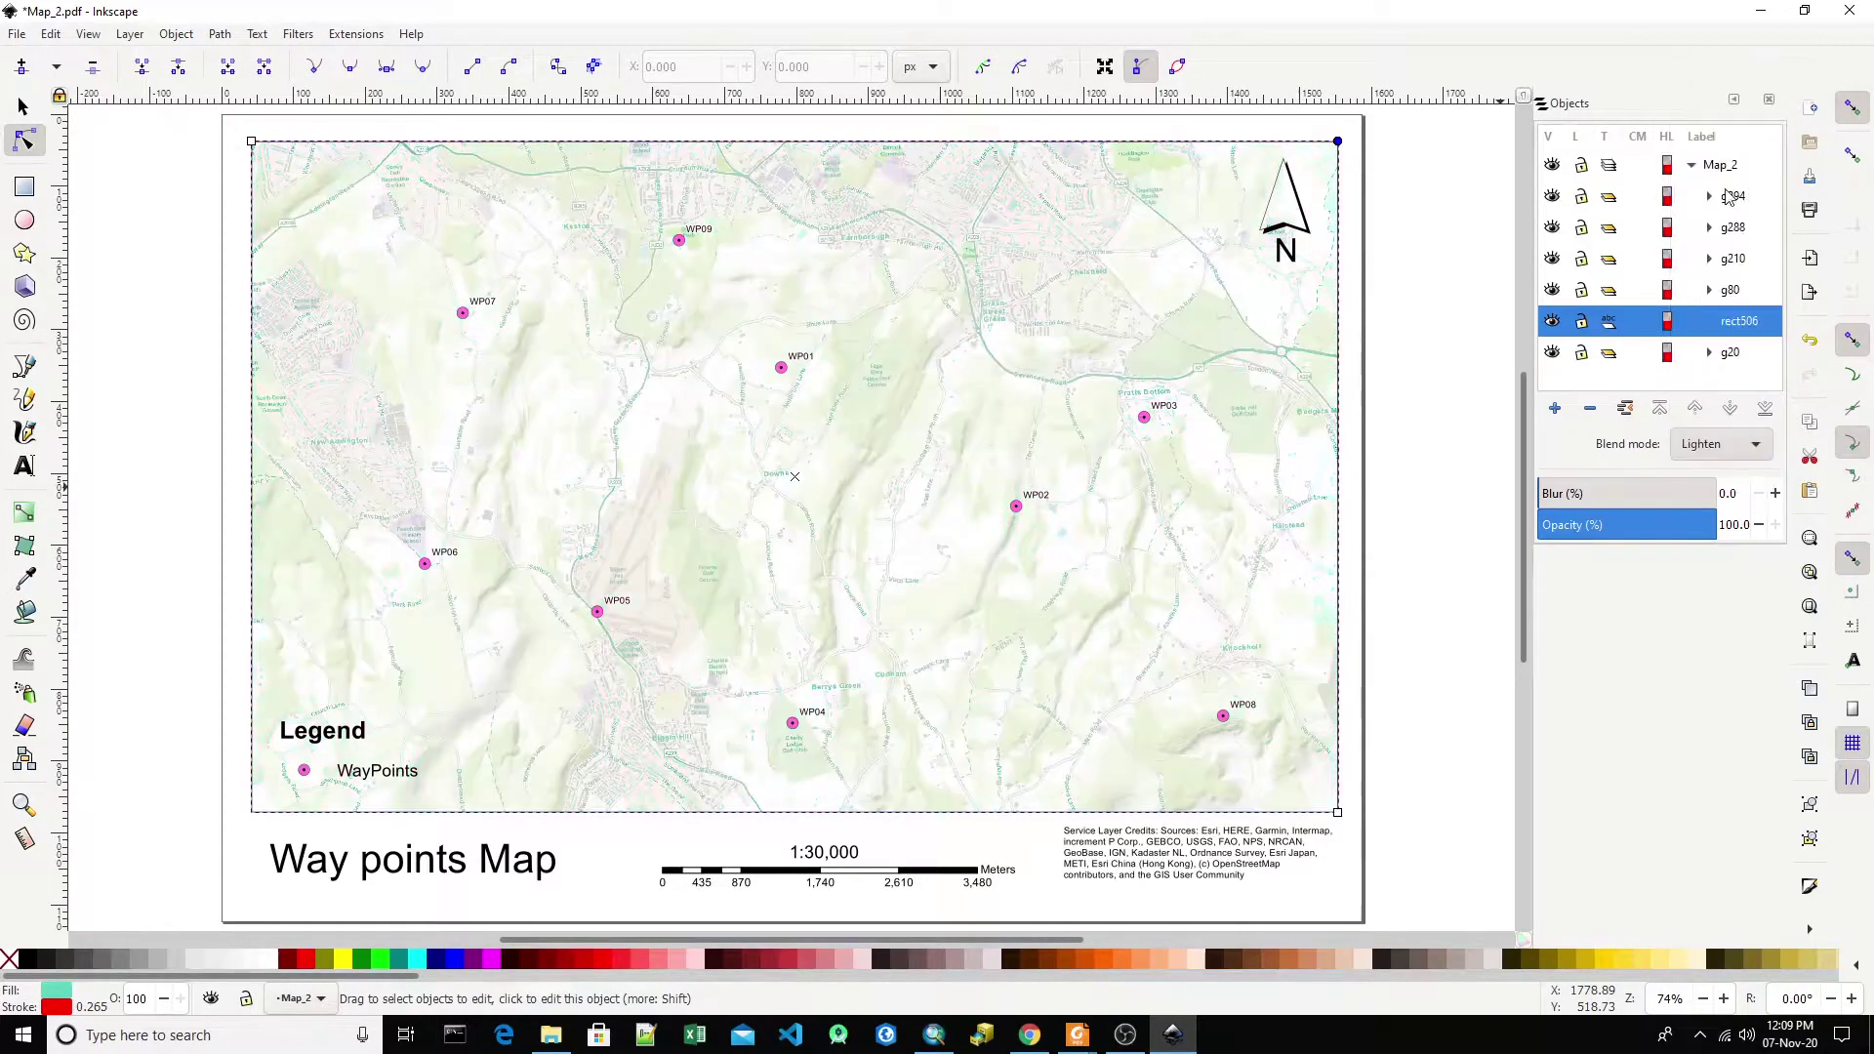
left_click(1728, 446)
left_click(1732, 501)
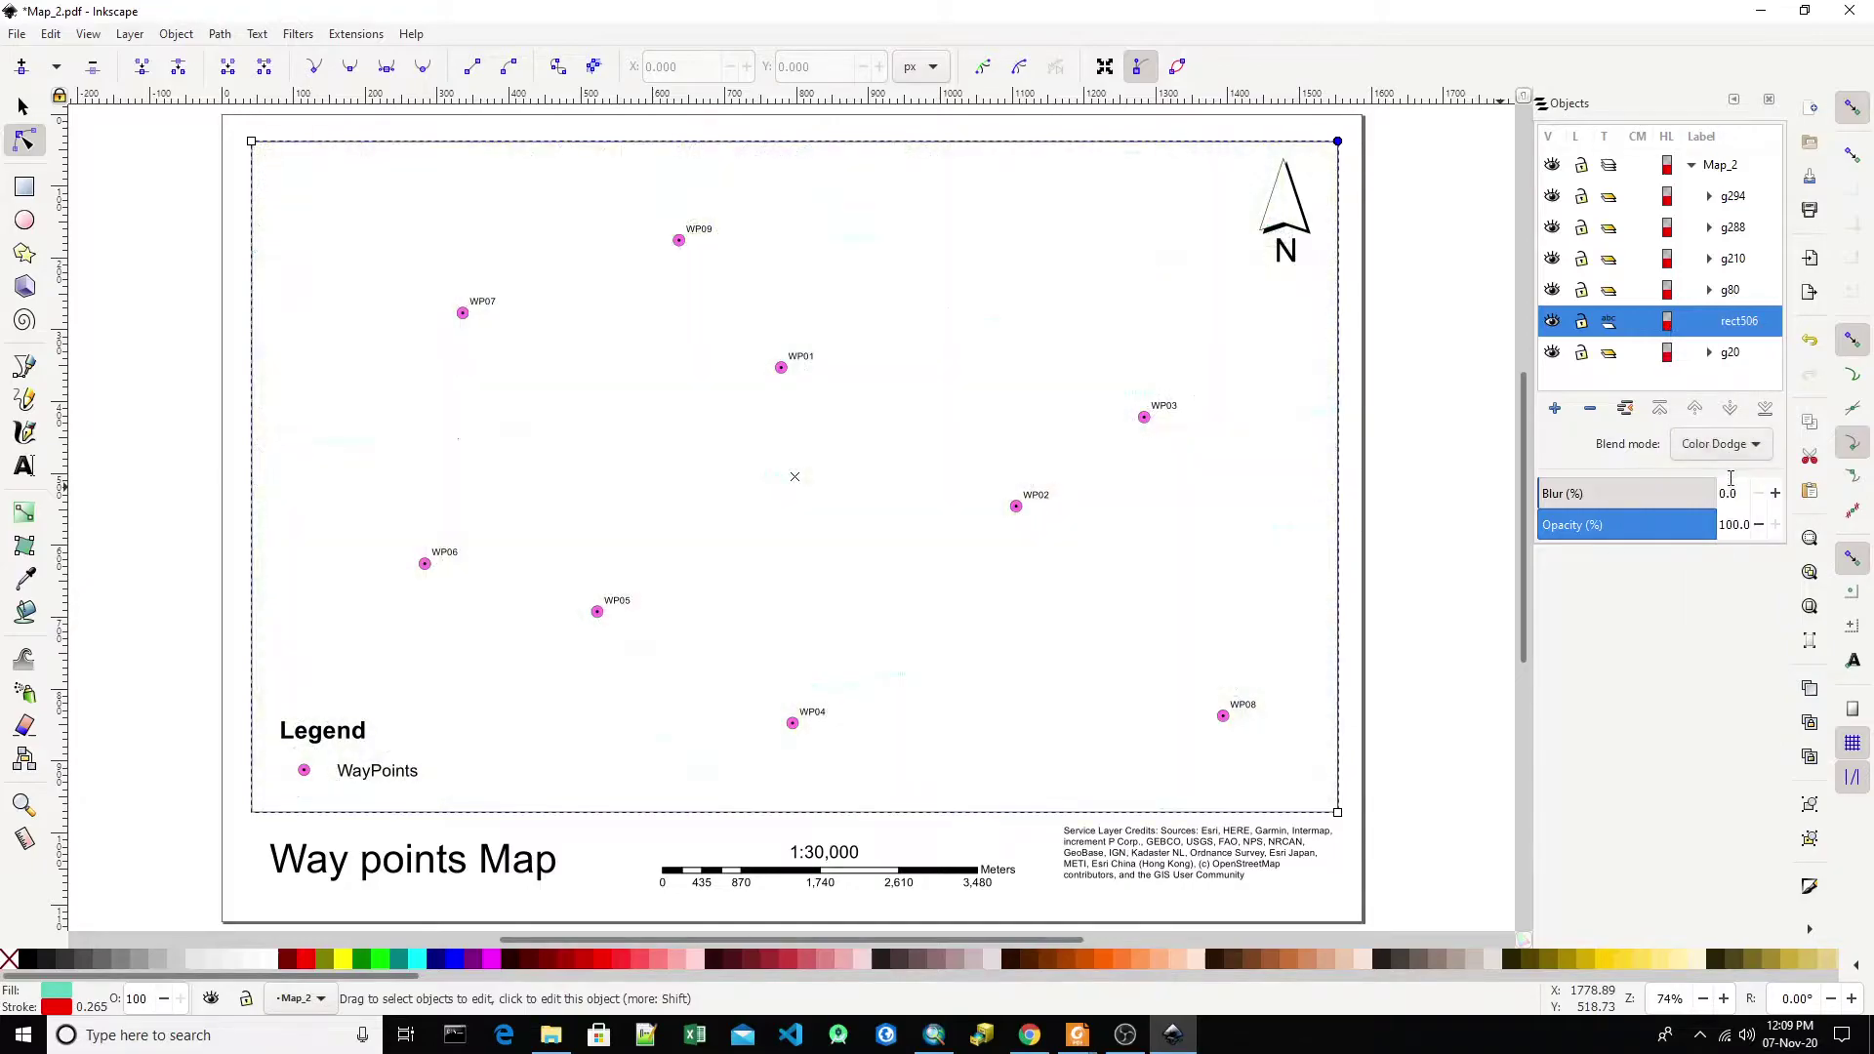
left_click(1733, 457)
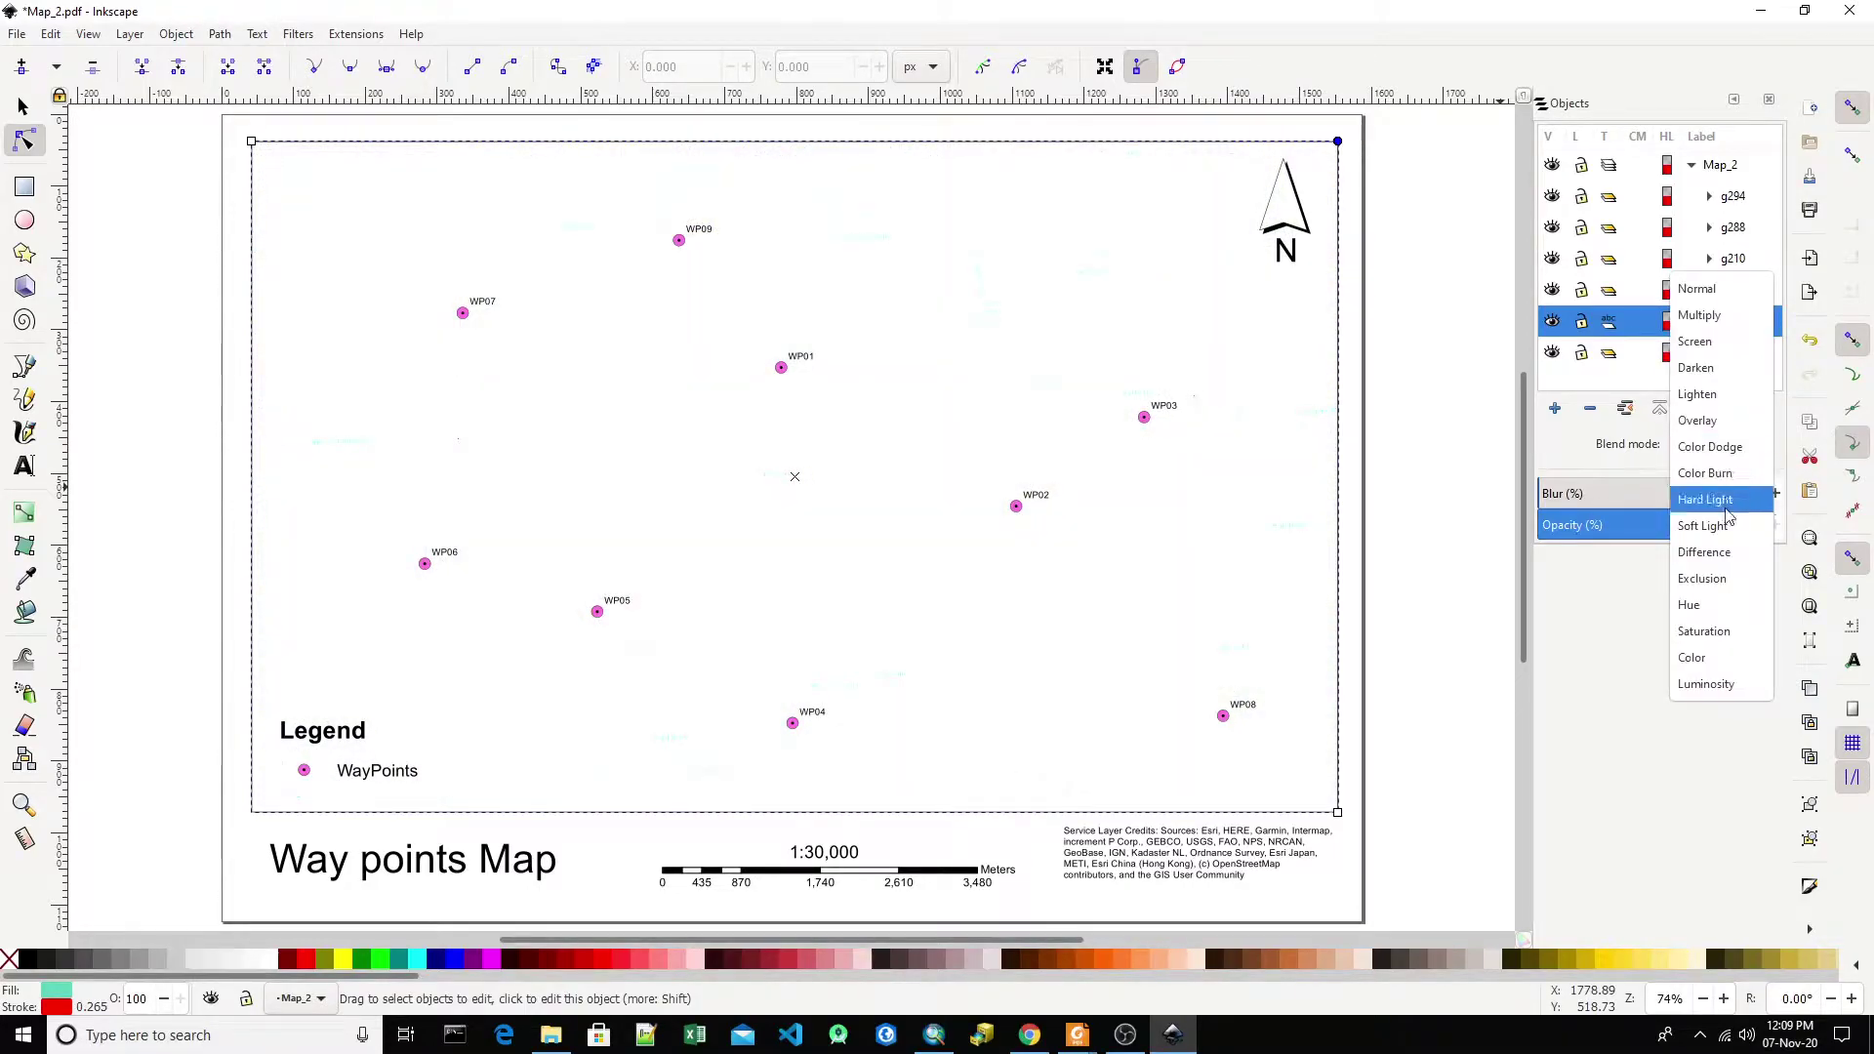
left_click(1721, 657)
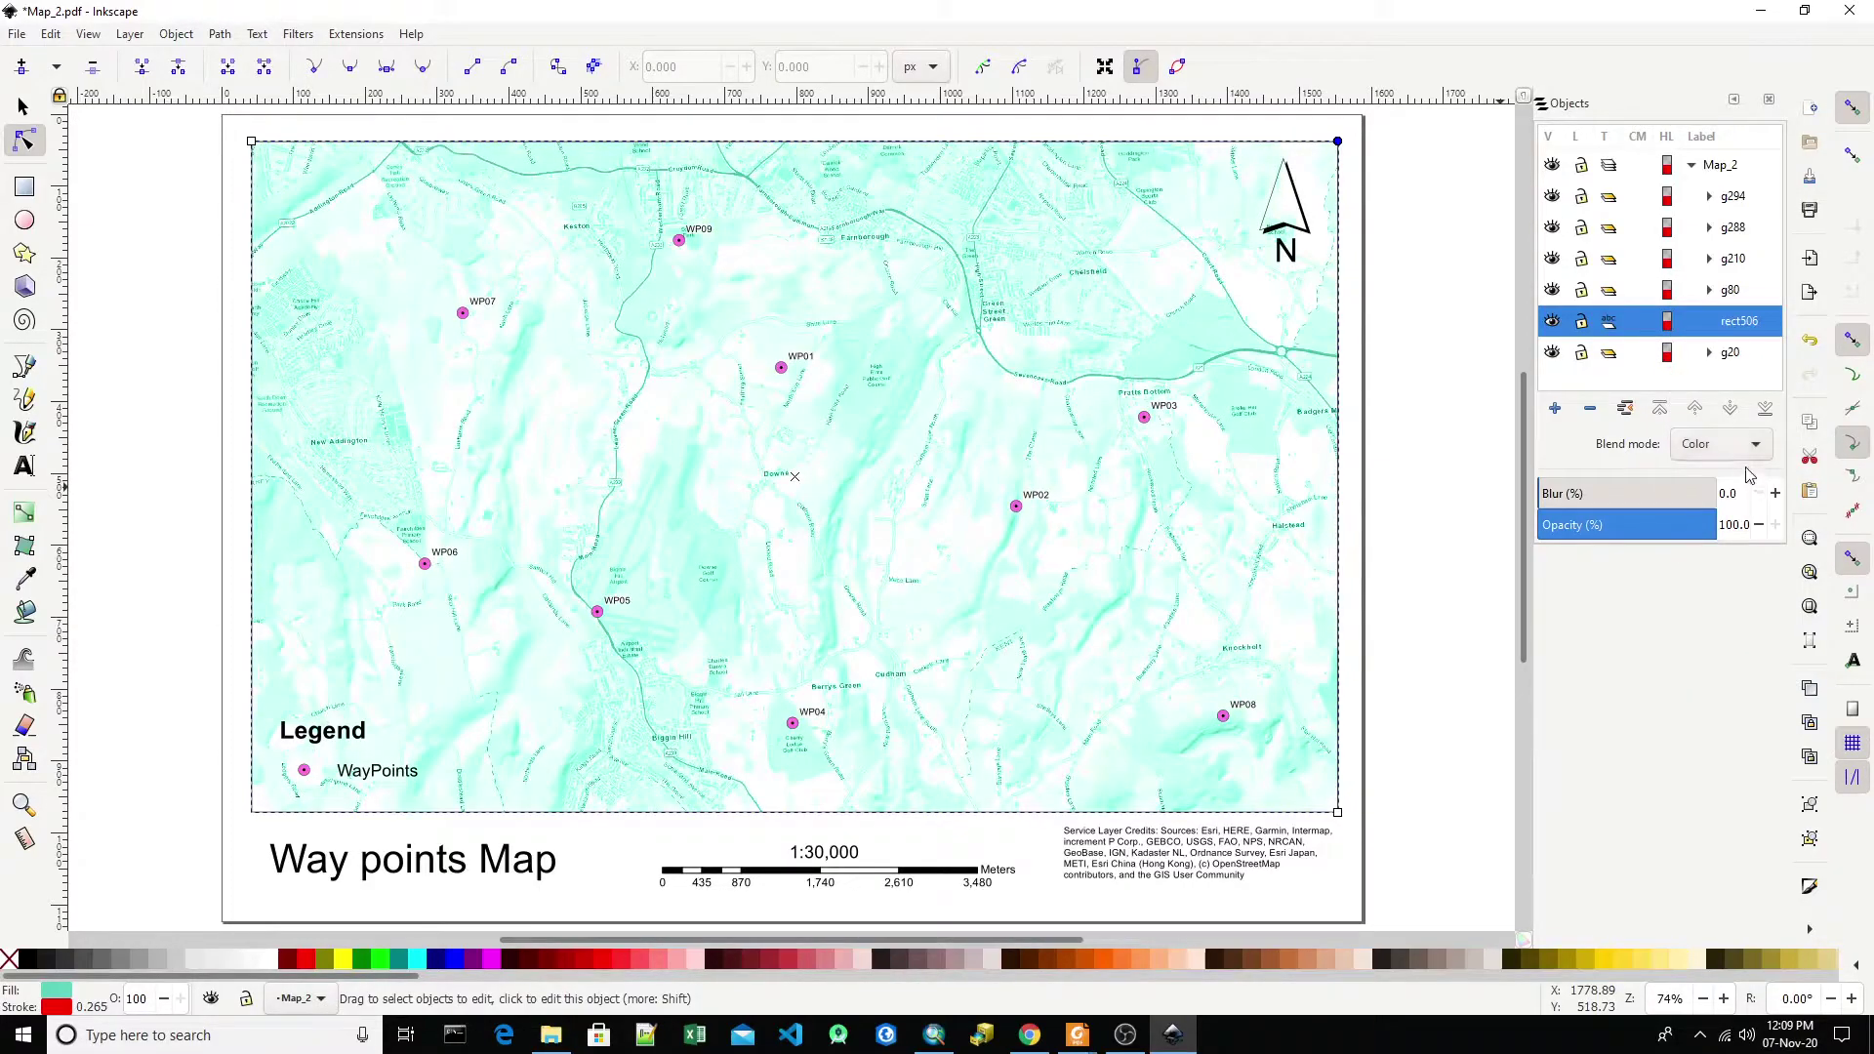
left_click(1751, 455)
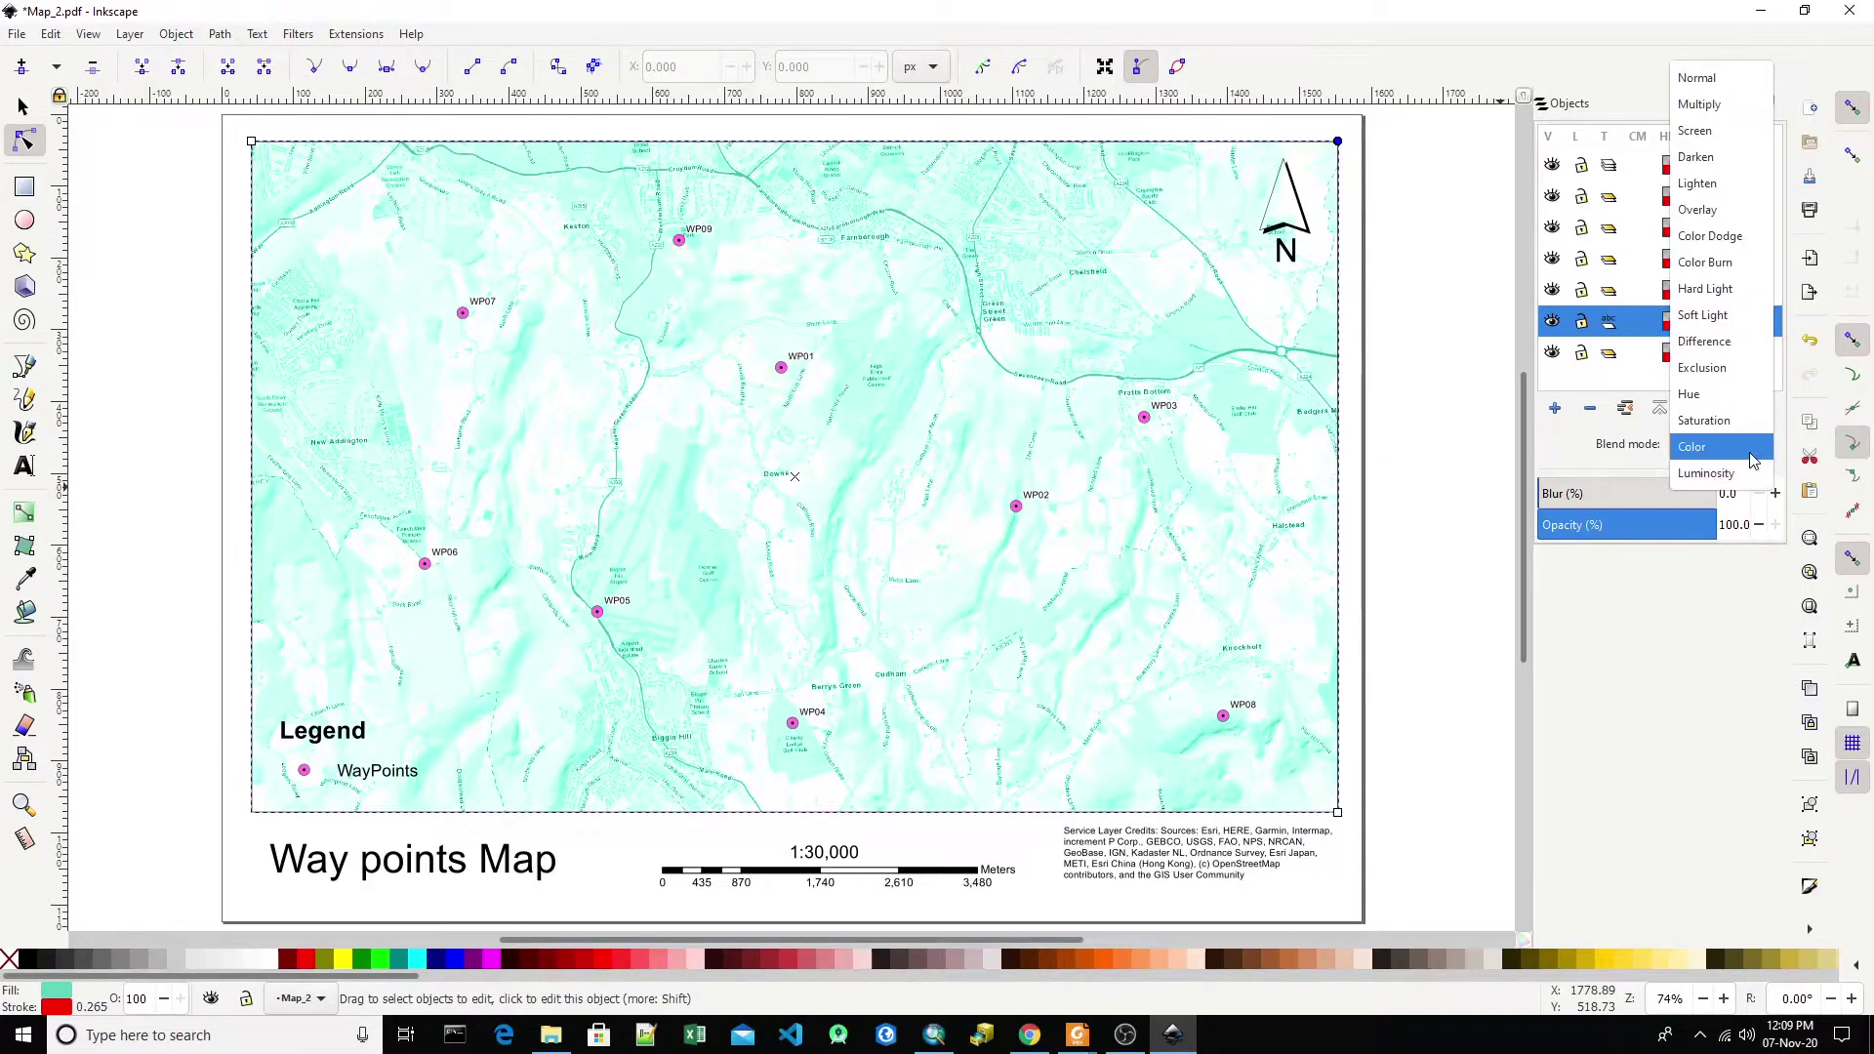
left_click(1734, 278)
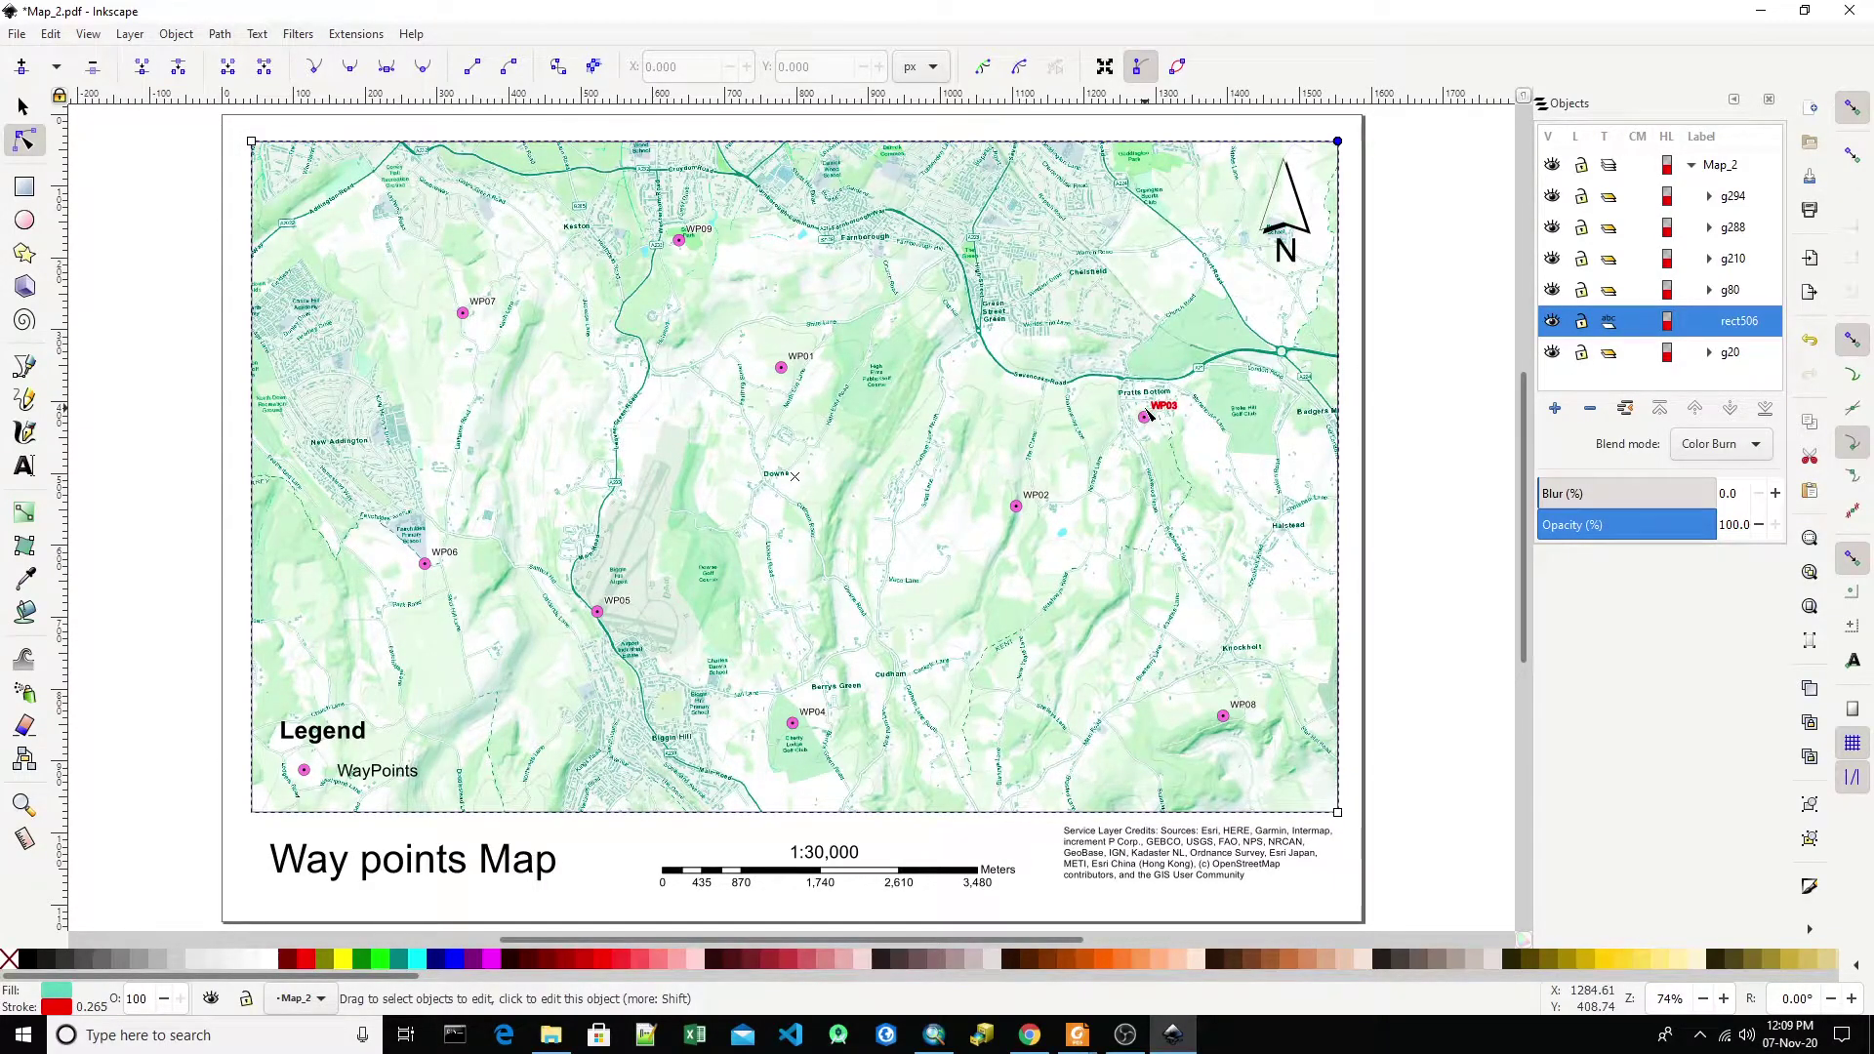
- Try a light pink #FFAAAA fill at about 88% opacity, then switch rect506 to a darker gray fill
left_click(676, 959)
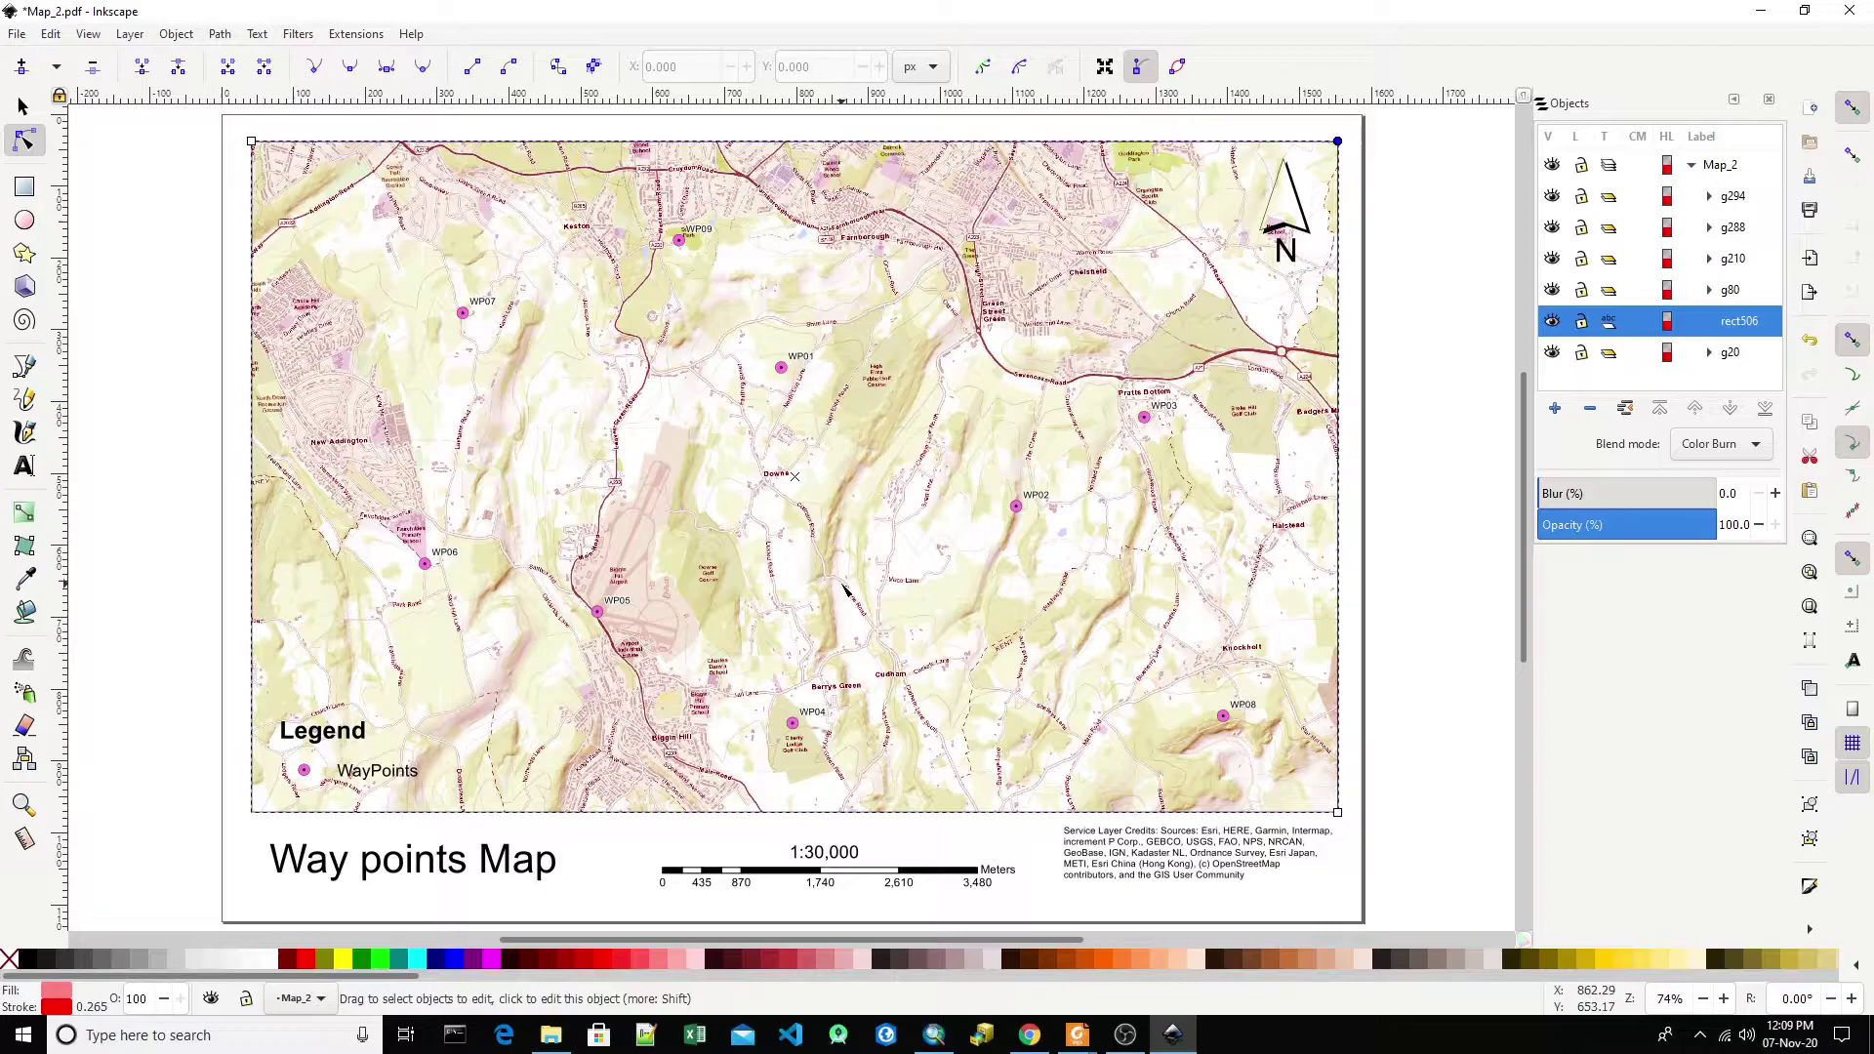
left_click_drag(1710, 524, 1753, 524)
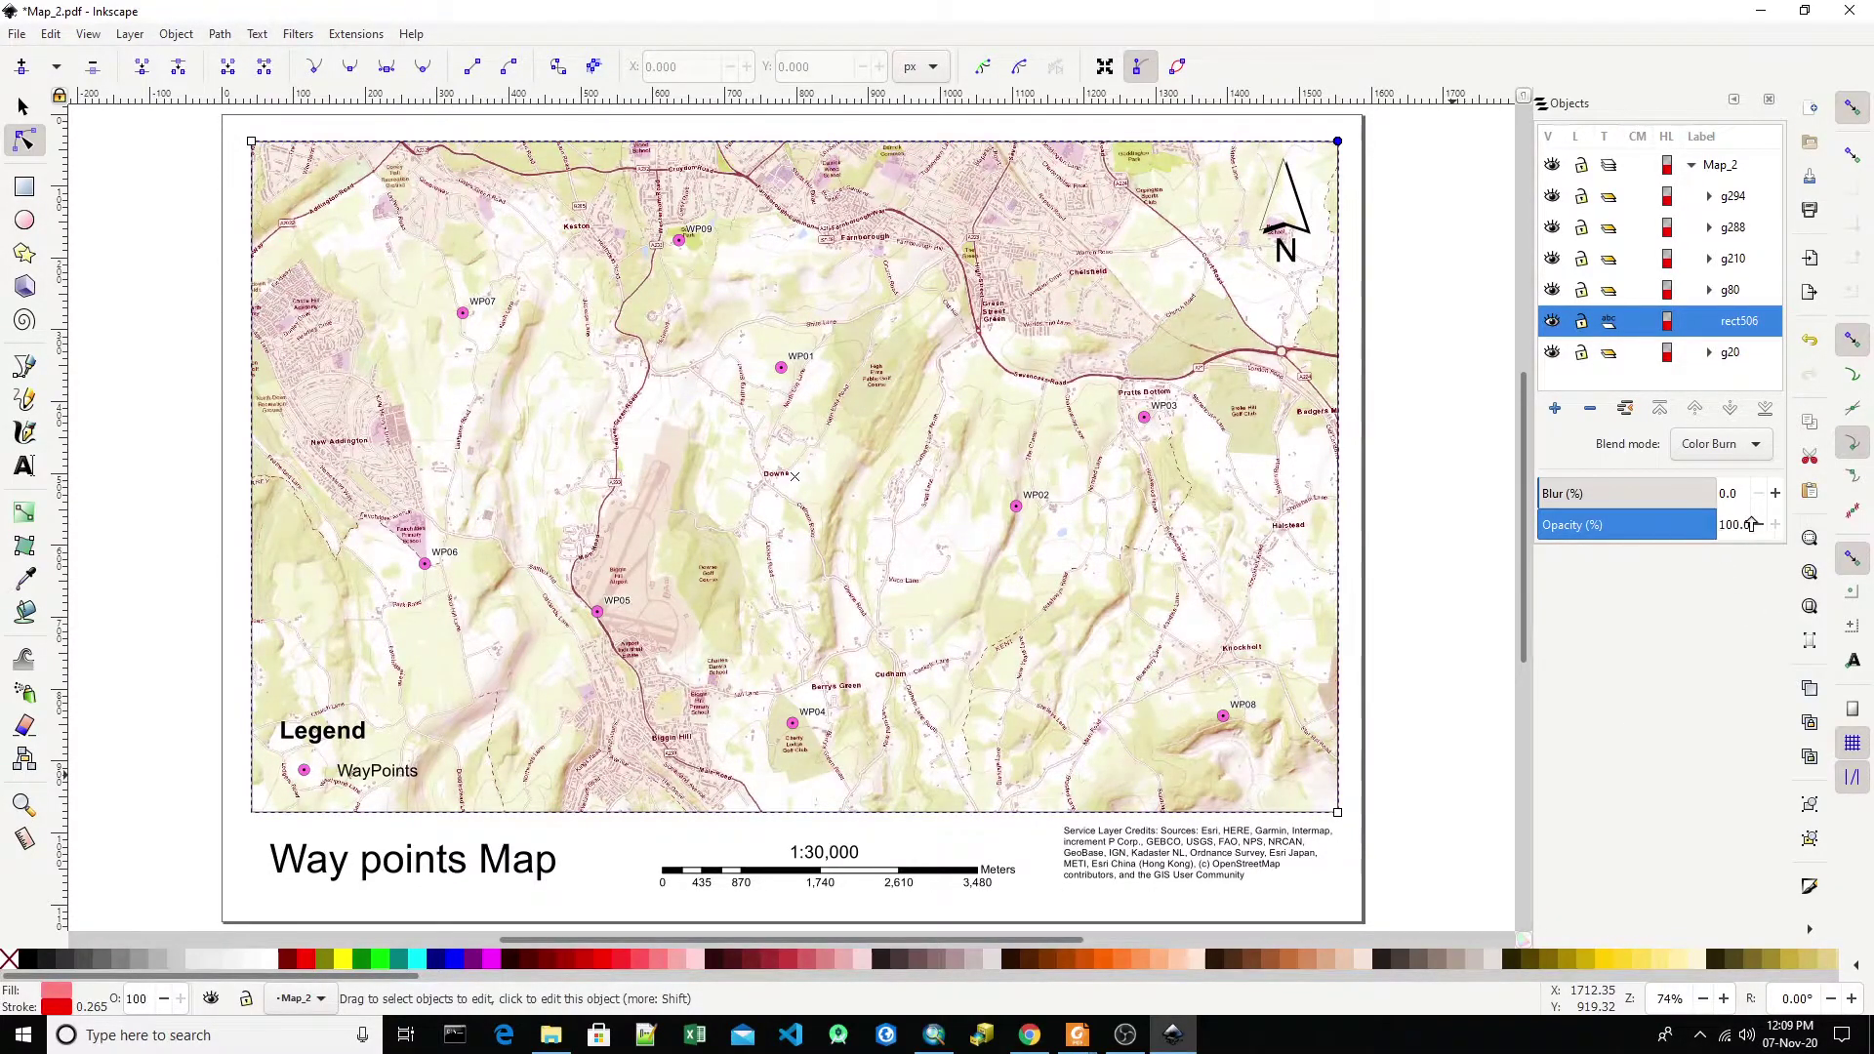
left_click(74, 959)
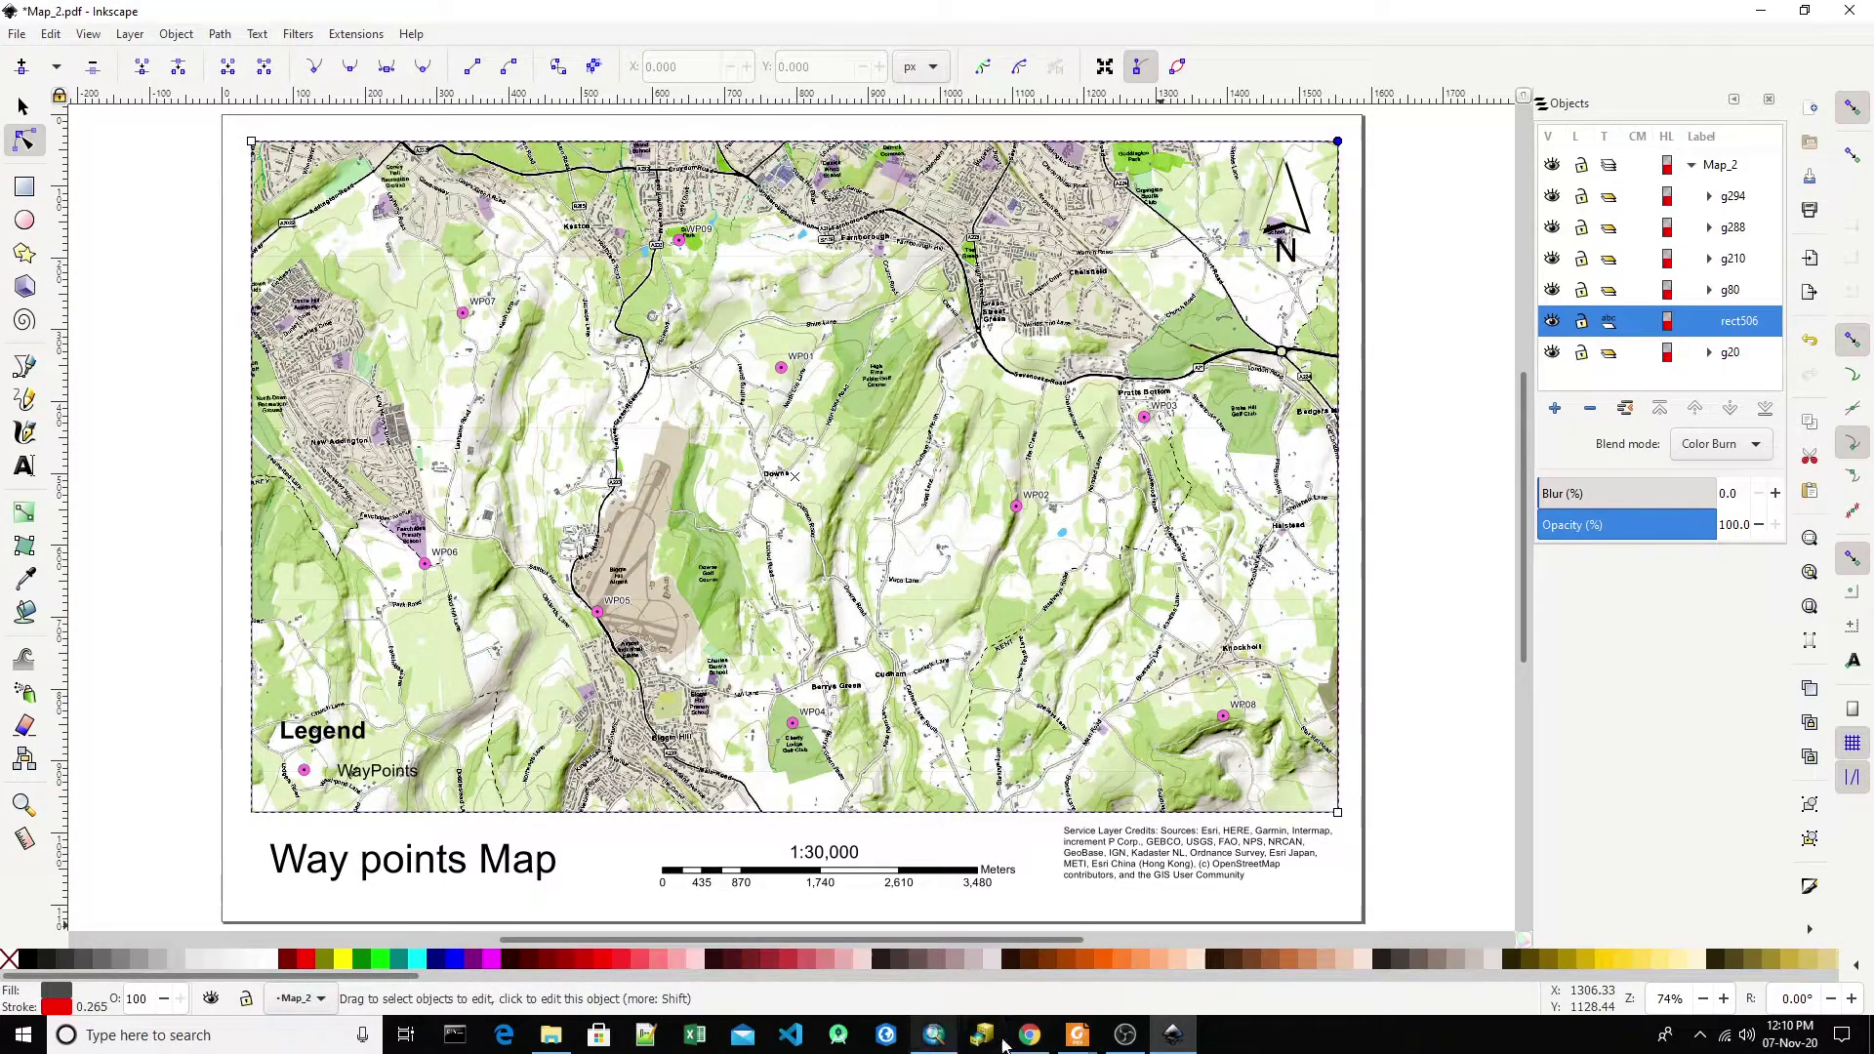
- Compare against the earlier Map_1.pdf in Foxit Reader, then return to Inkscape
left_click(1071, 1039)
left_click(1019, 937)
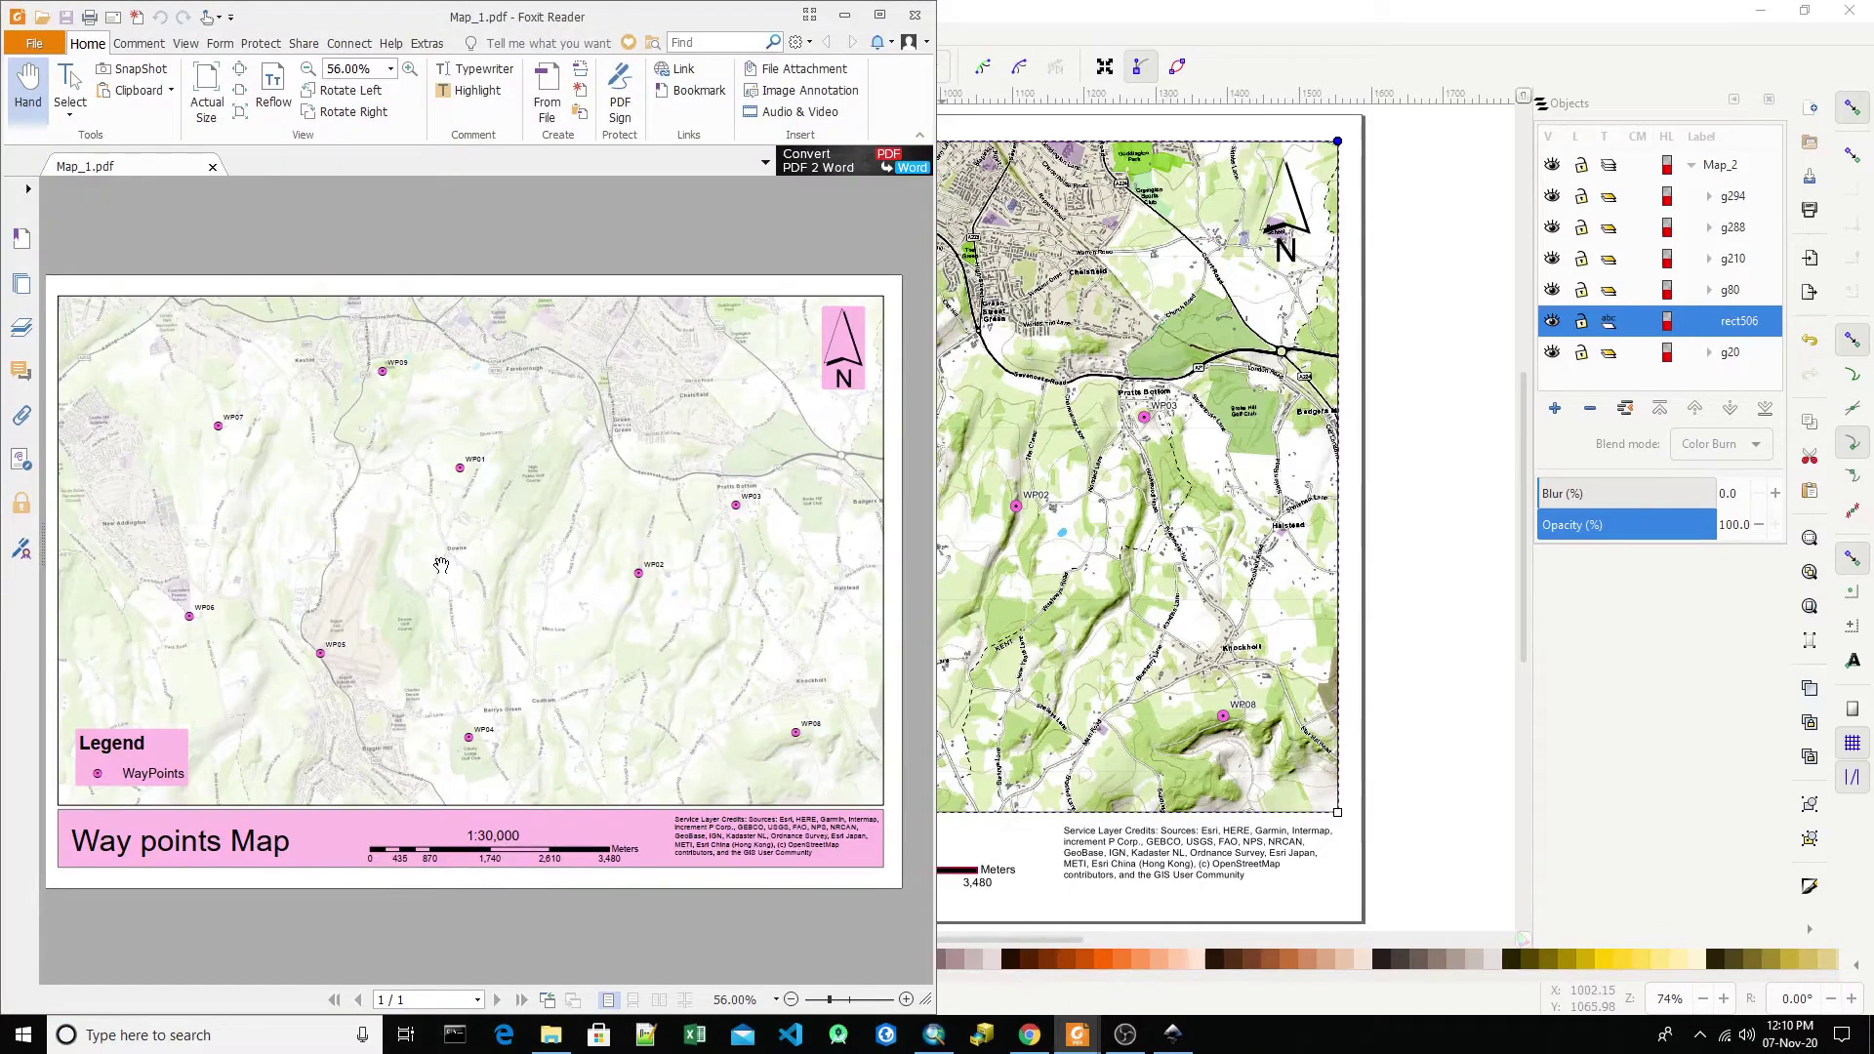
key("alt+Tab")
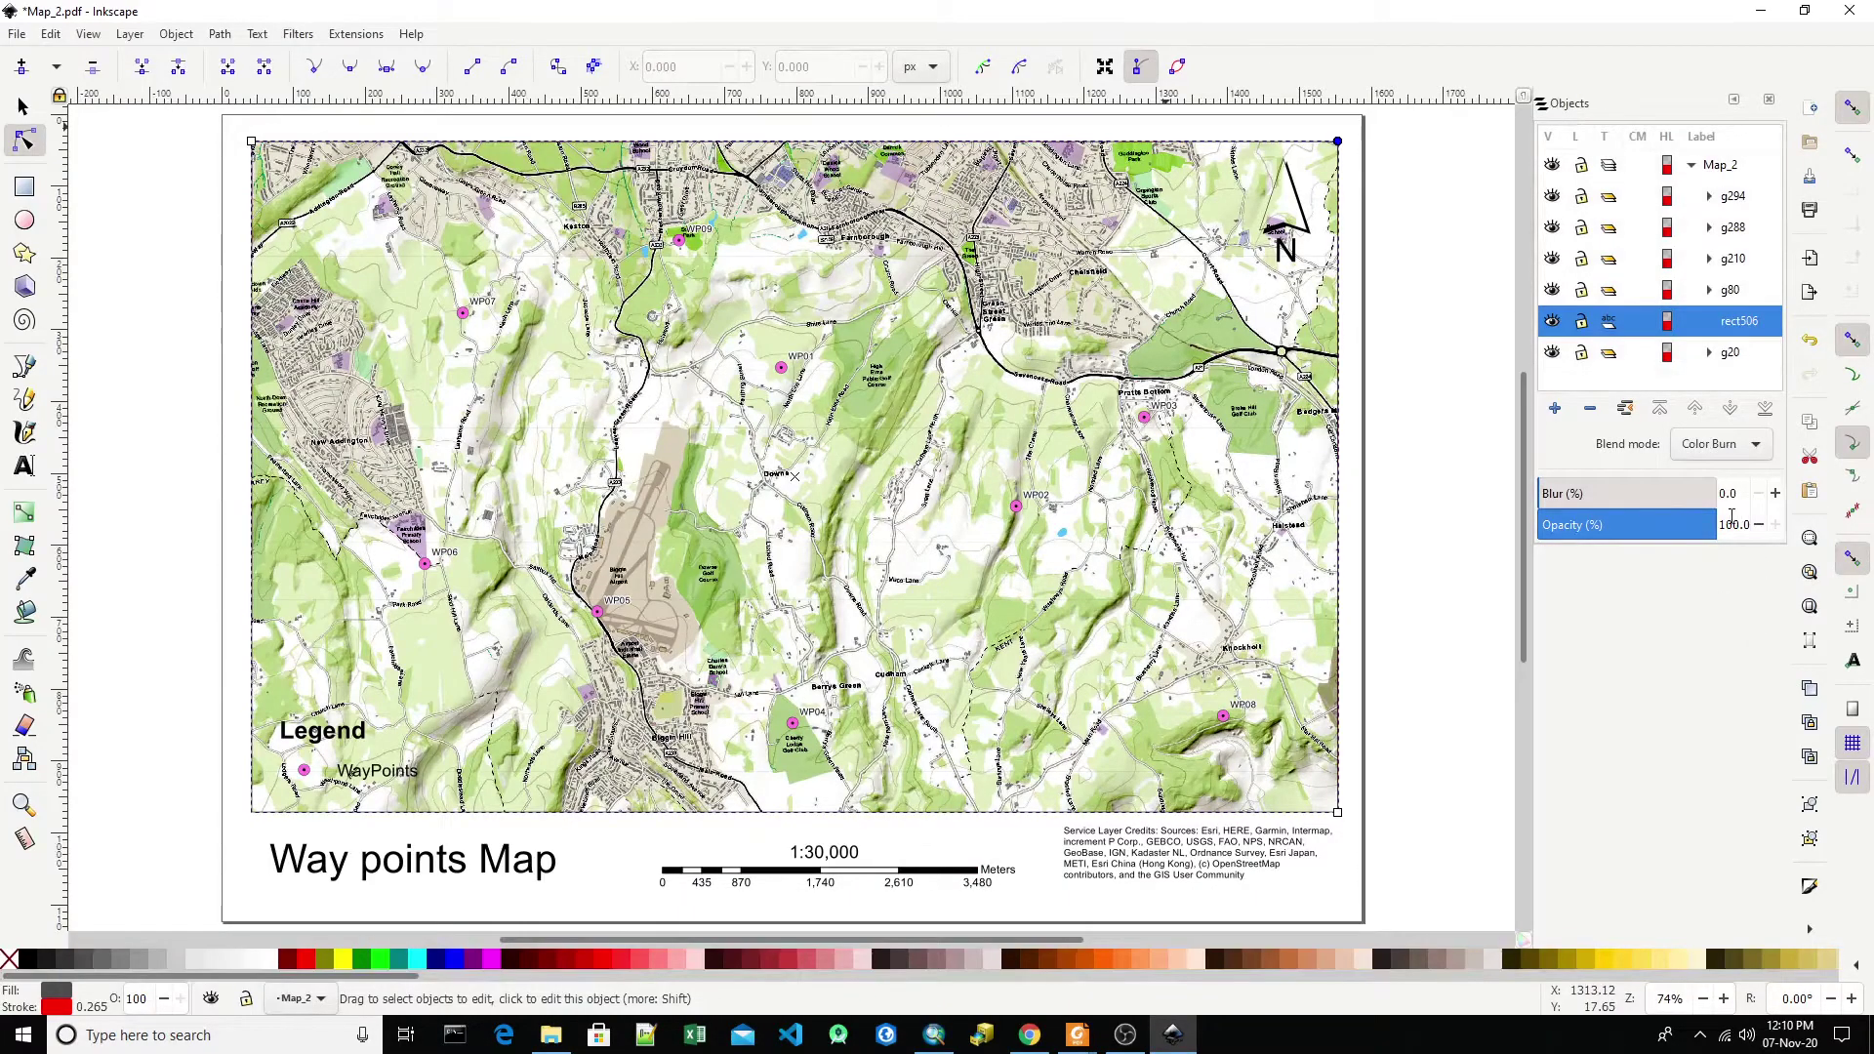
- Tune the gray overlay's opacity through 0, 100, 70 and 87, ending near 84%
left_click_drag(1713, 528, 1529, 526)
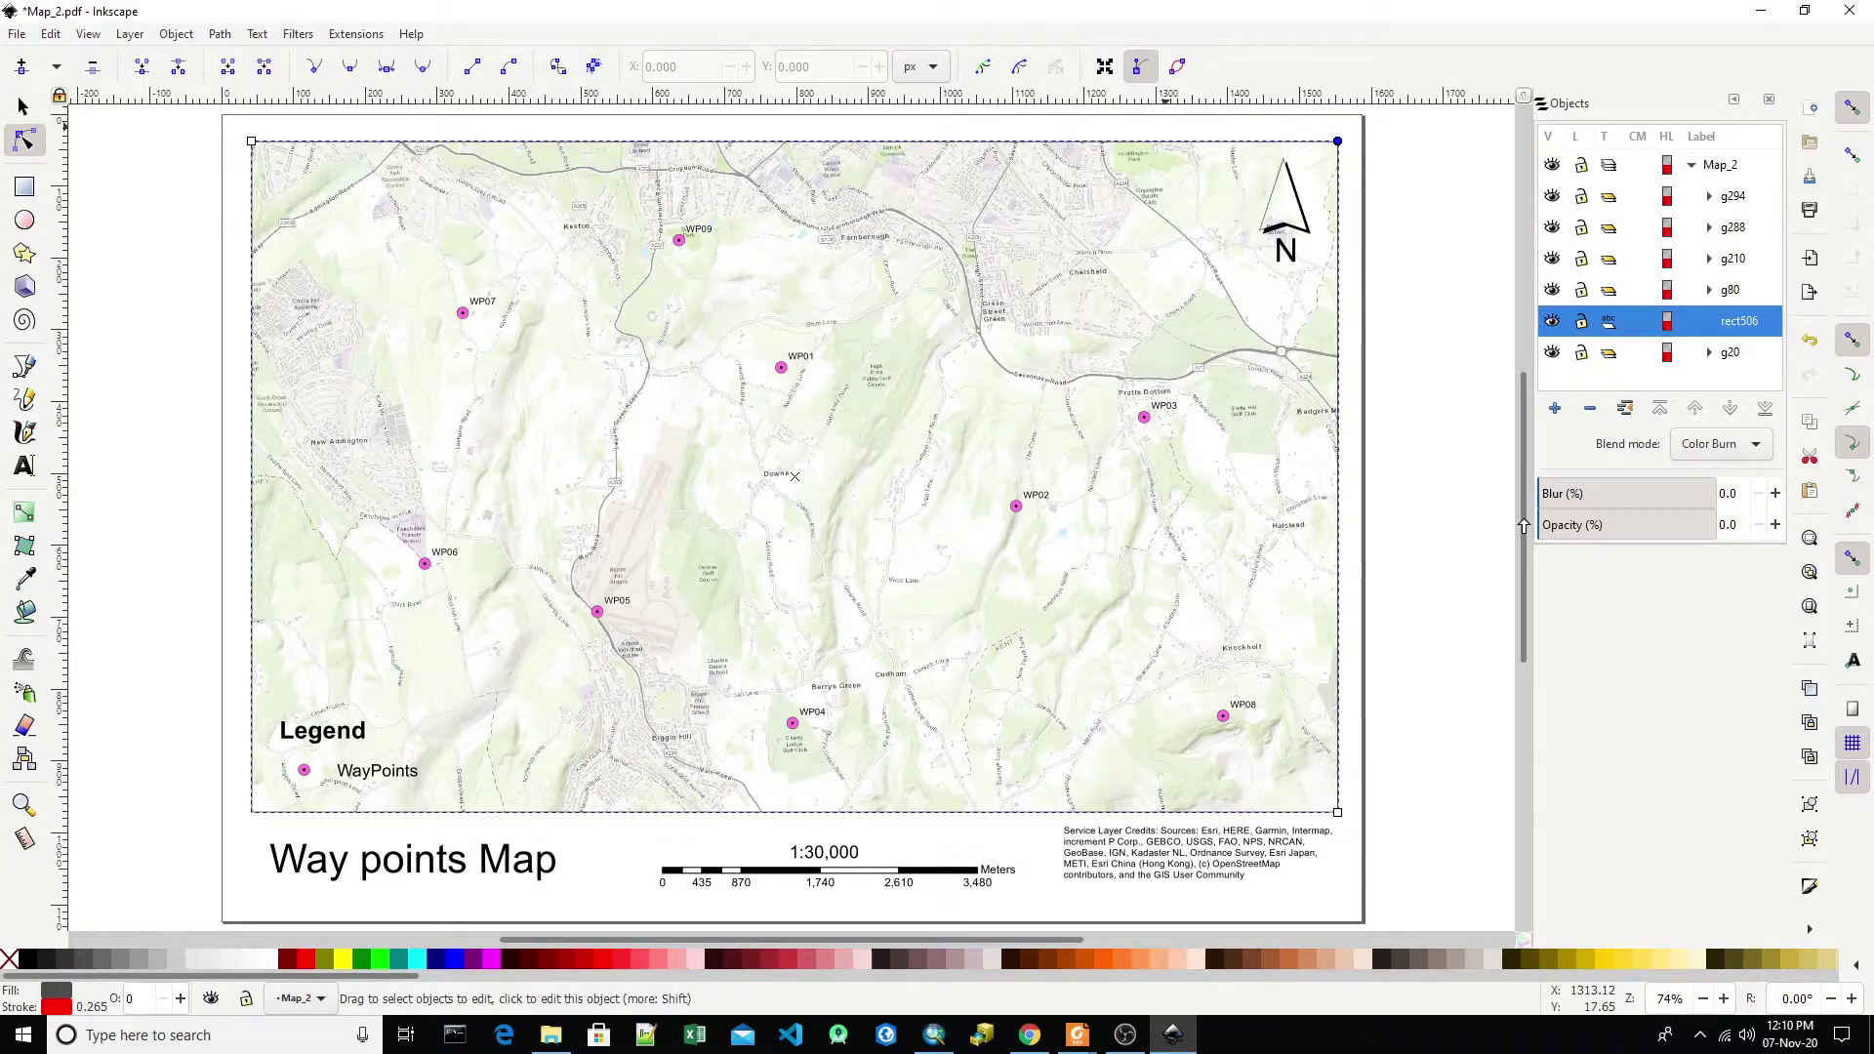
left_click_drag(1524, 527, 1758, 527)
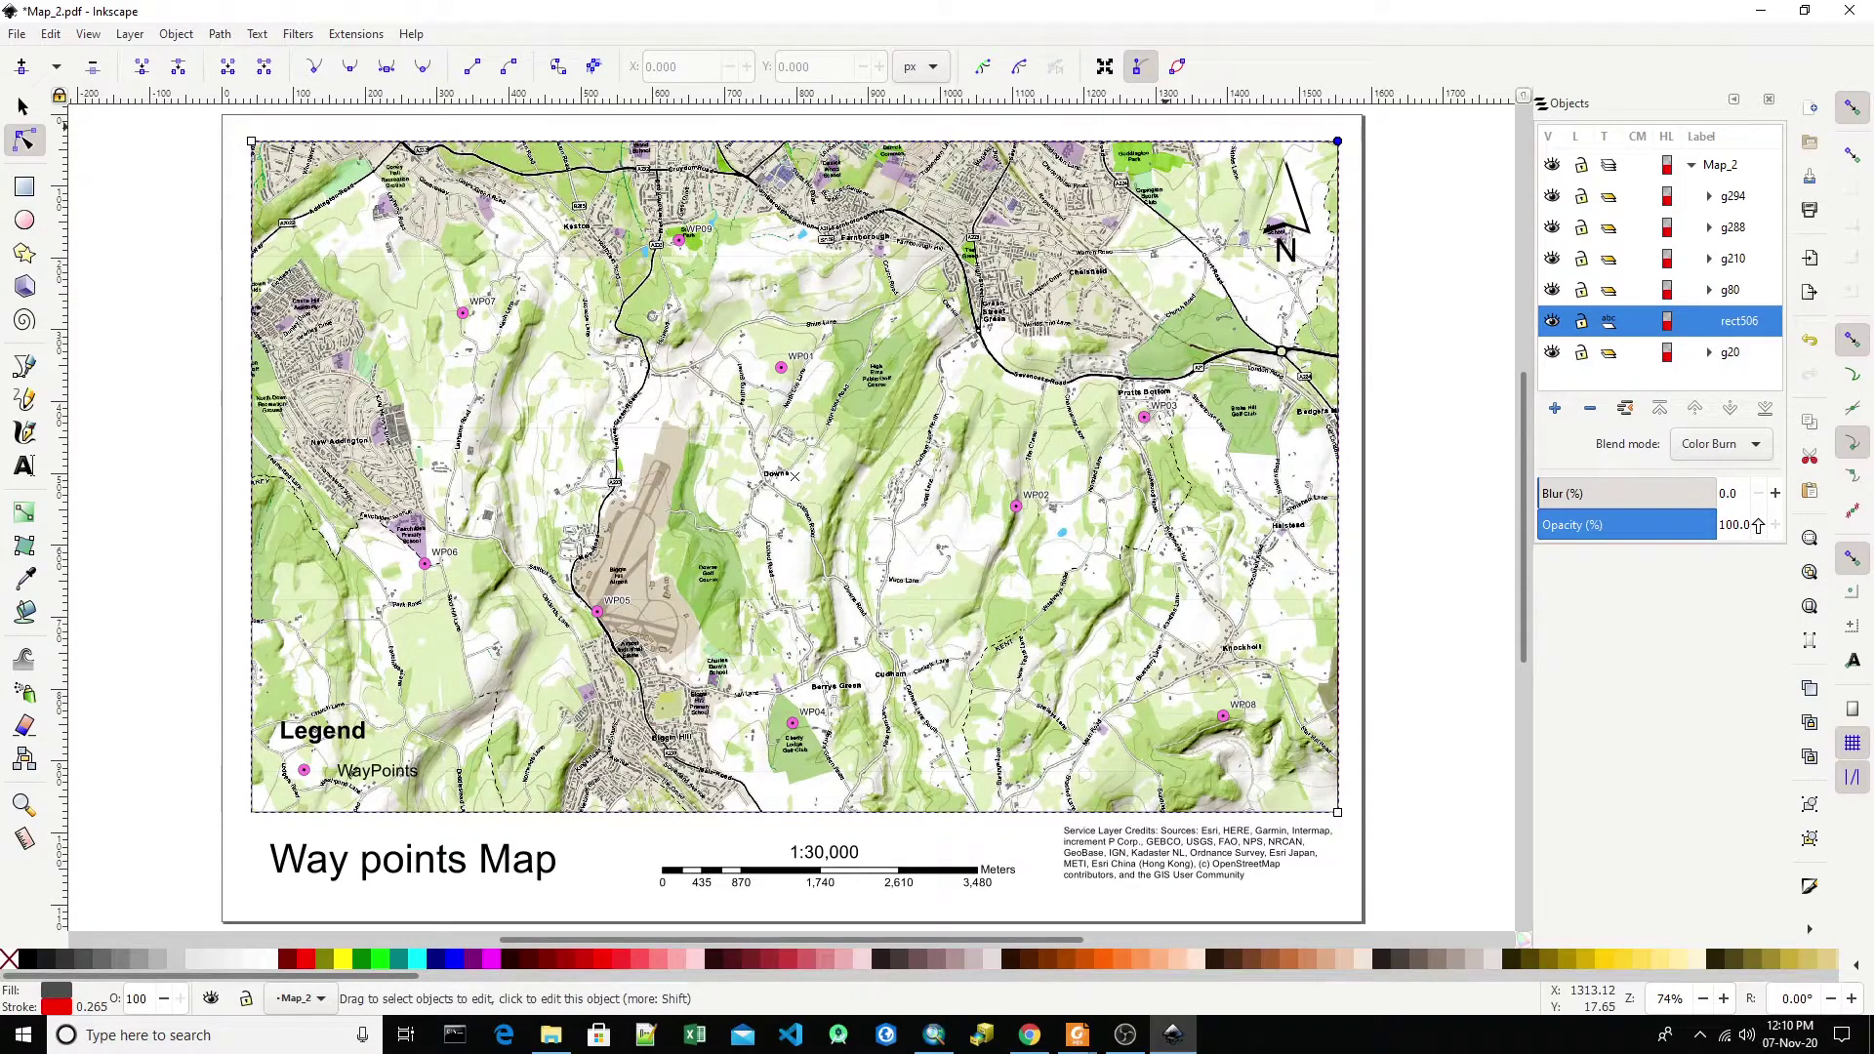
left_click_drag(1758, 526, 1671, 525)
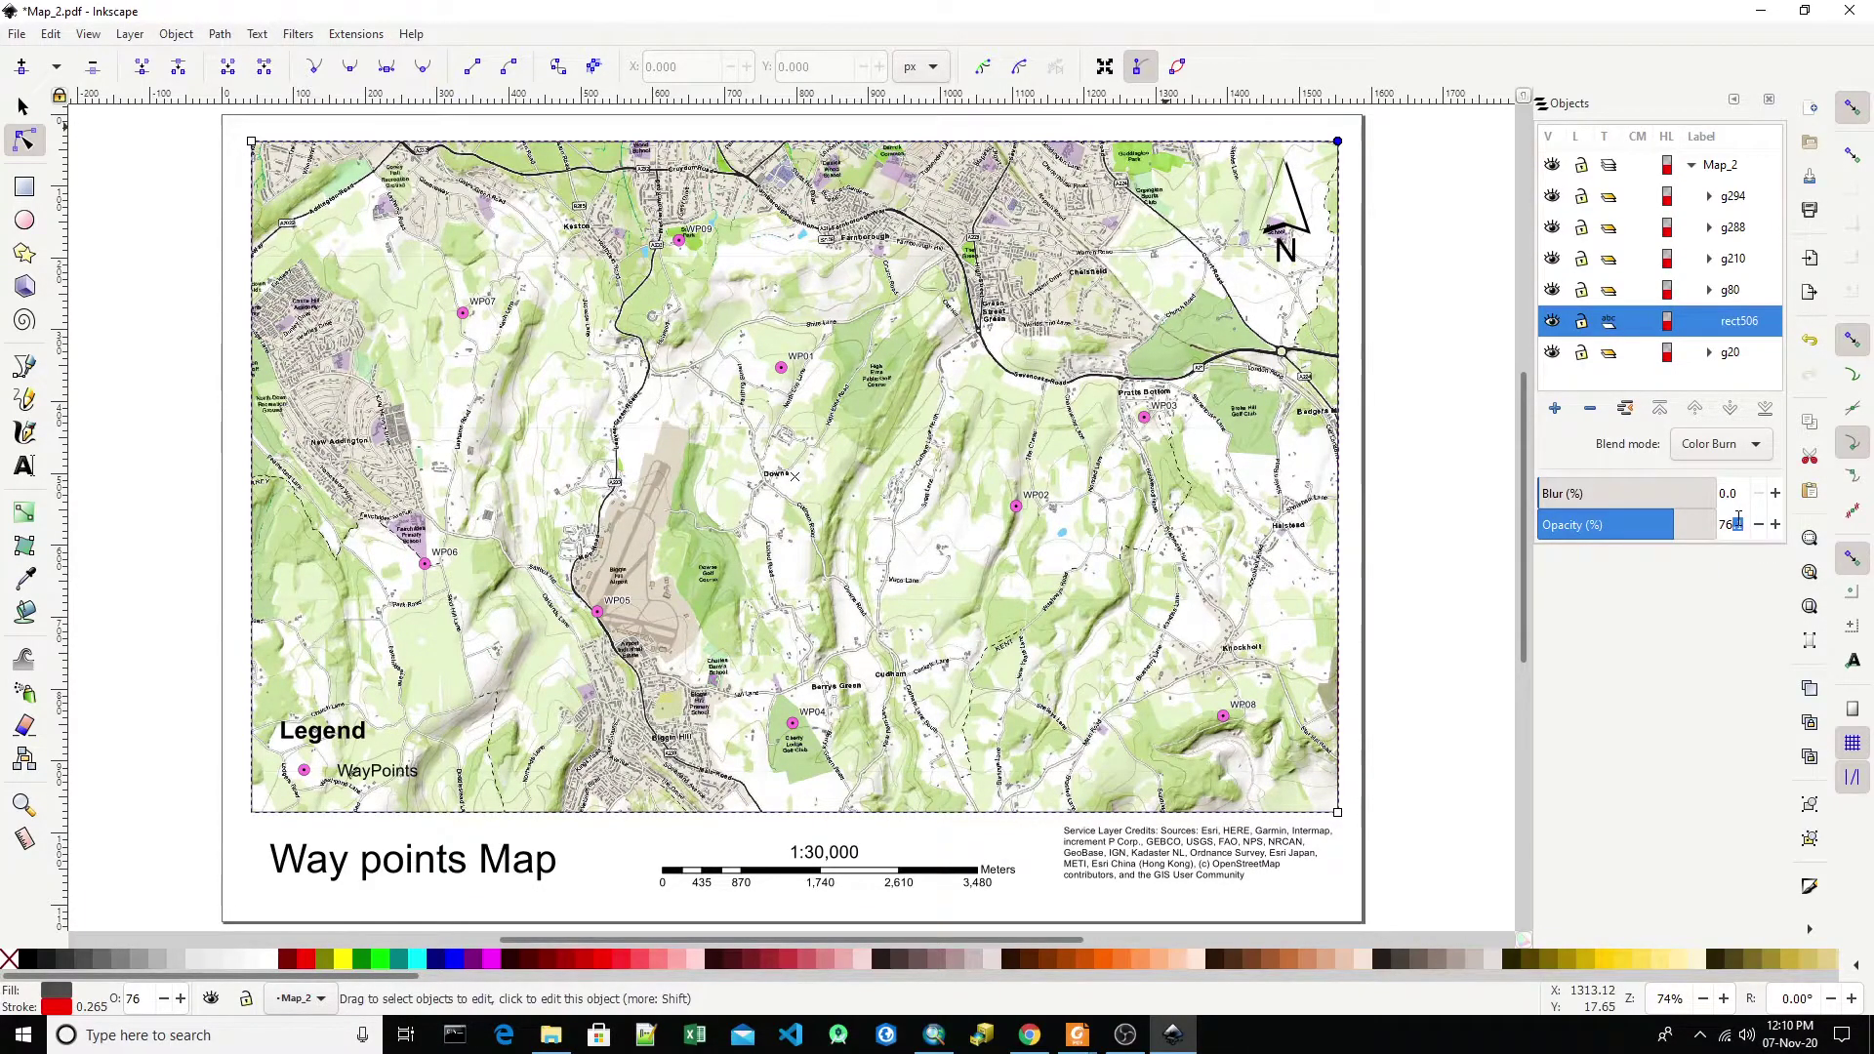
double_click(1746, 525)
triple_click(1746, 525)
key("Return")
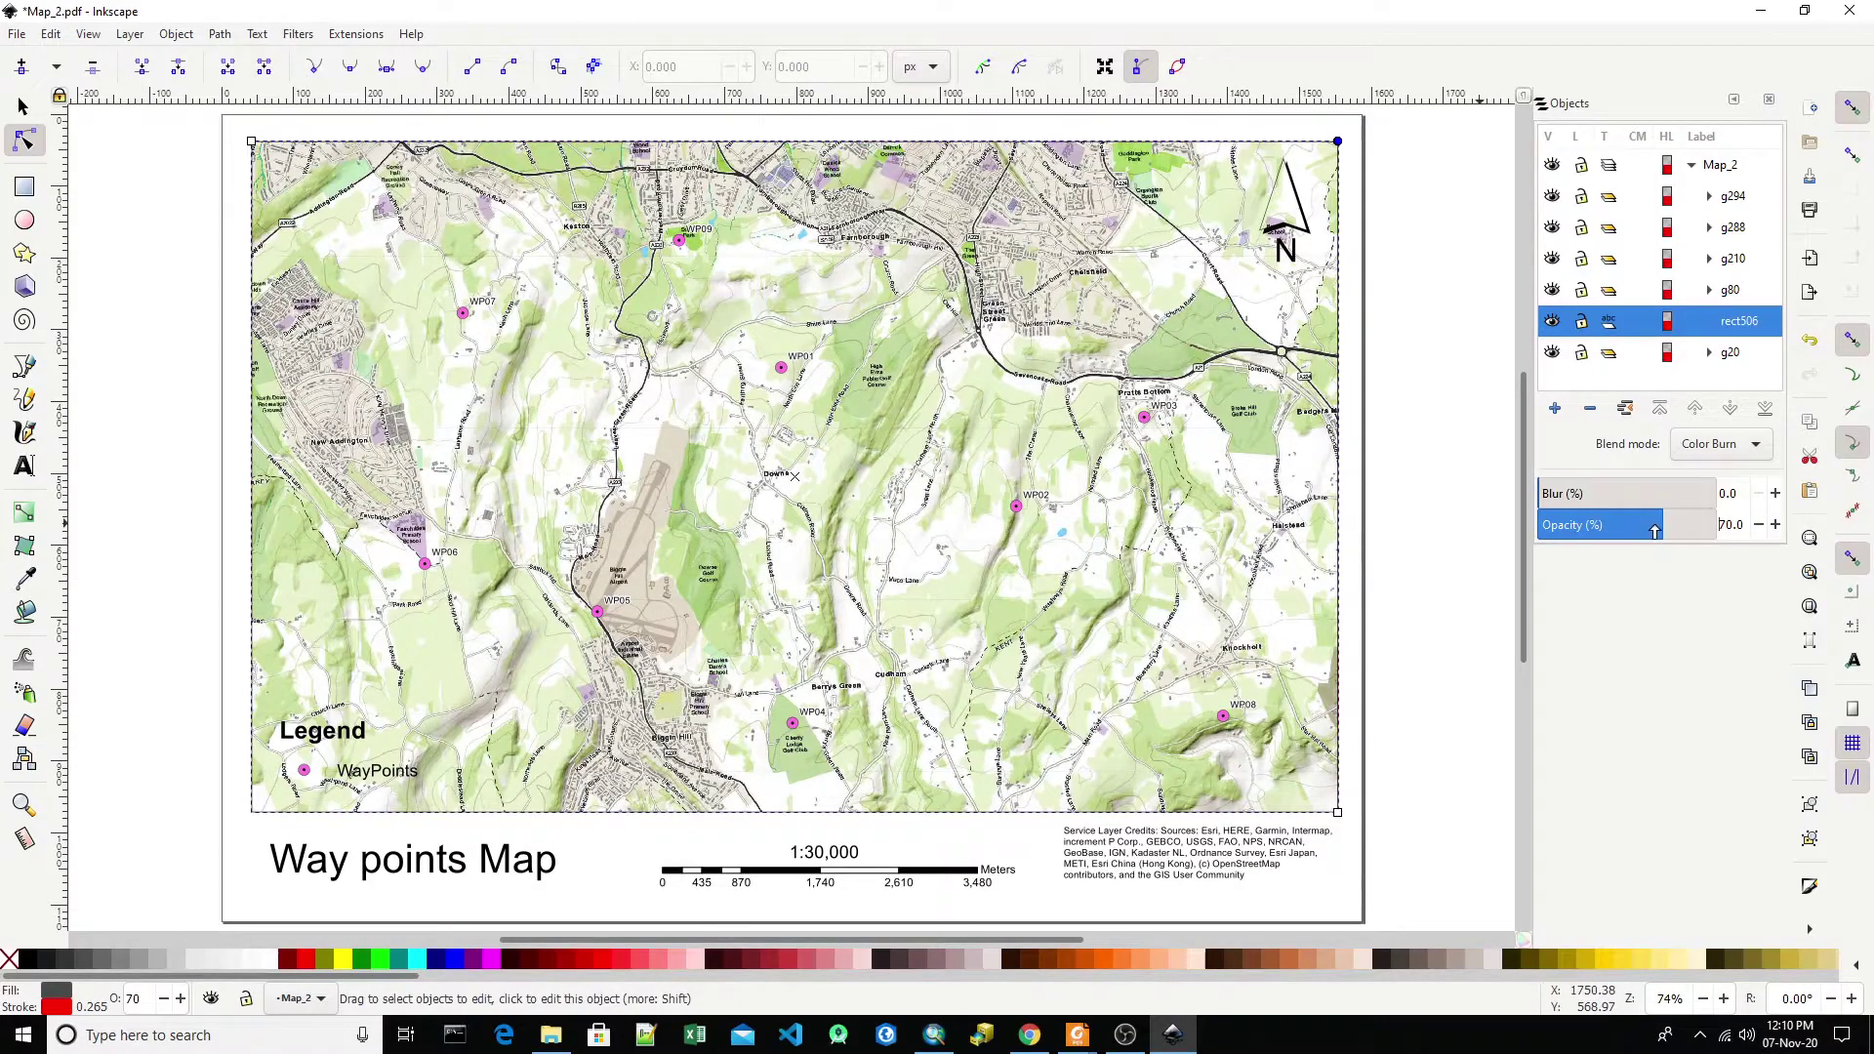
left_click_drag(1661, 525, 1689, 524)
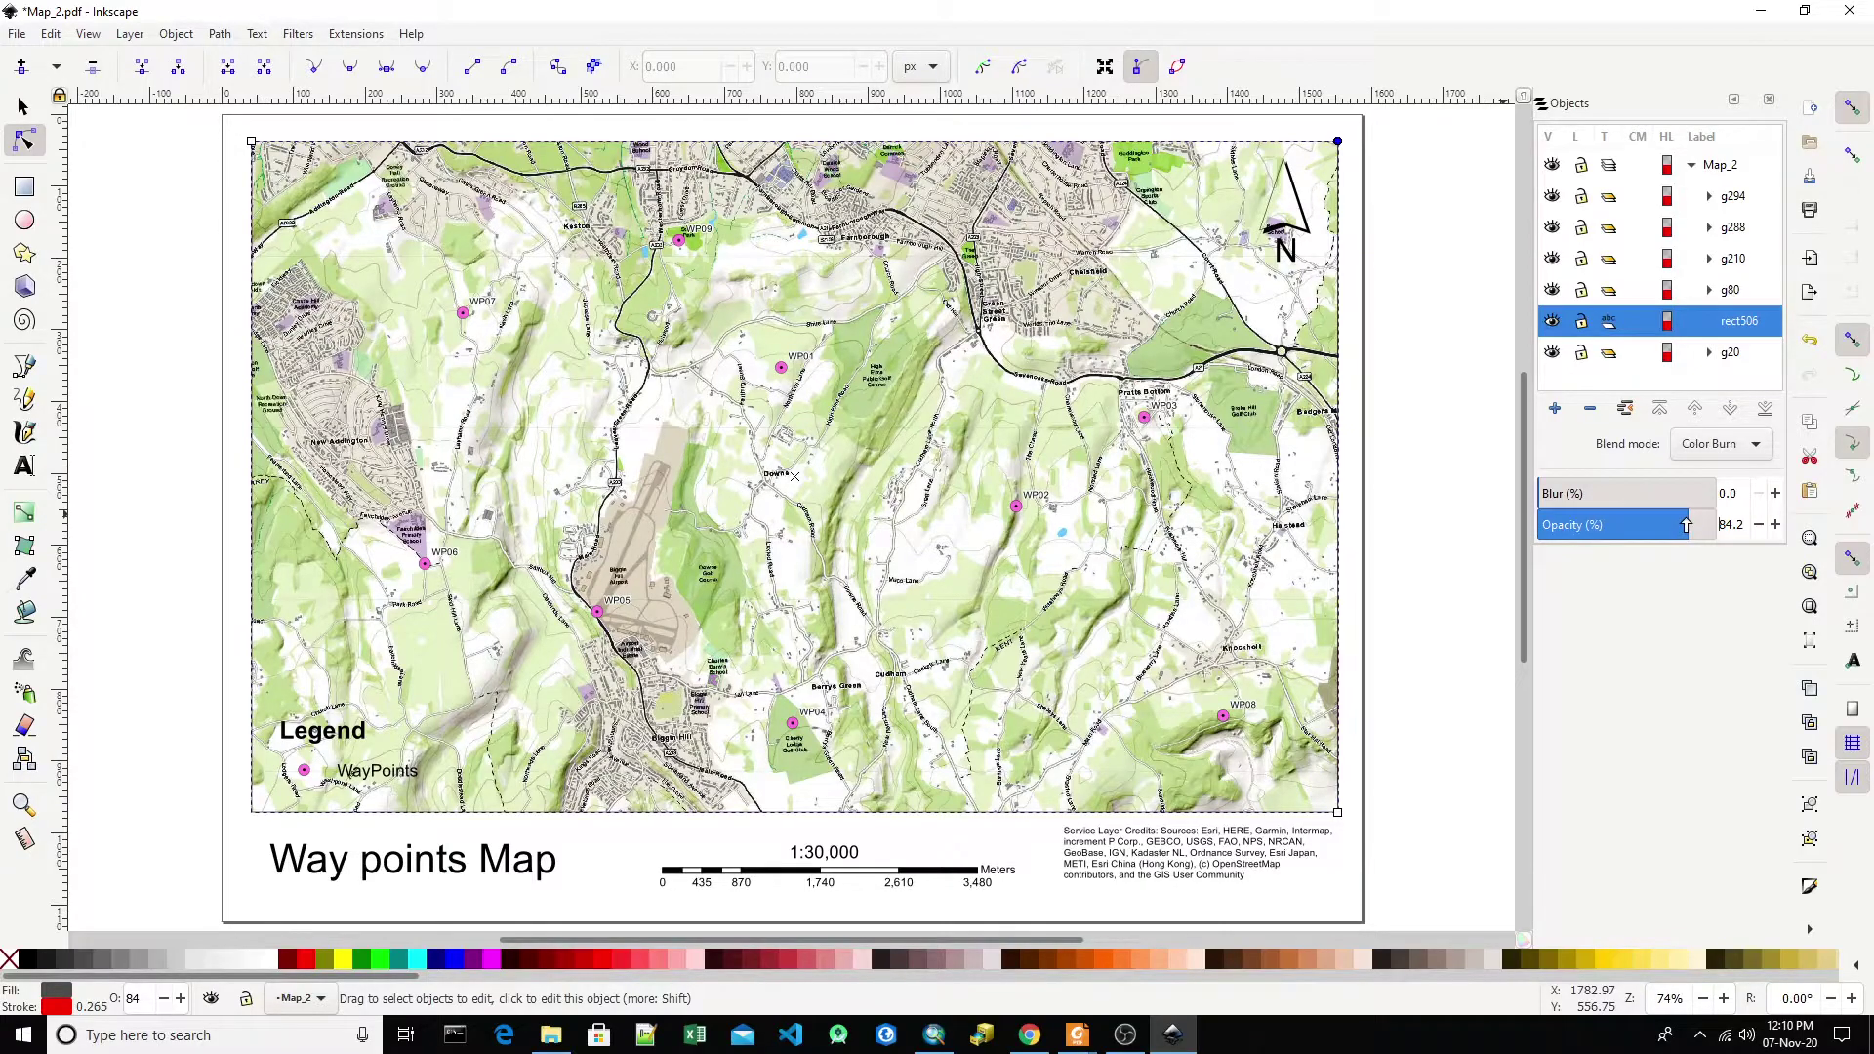
mouse_move(1660, 525)
left_mouse_down()
mouse_move(1532, 527)
mouse_move(1693, 528)
left_mouse_up()
- Draw a rounded-corner rectangle over the north arrow and place it beneath the arrow
left_click(24, 187)
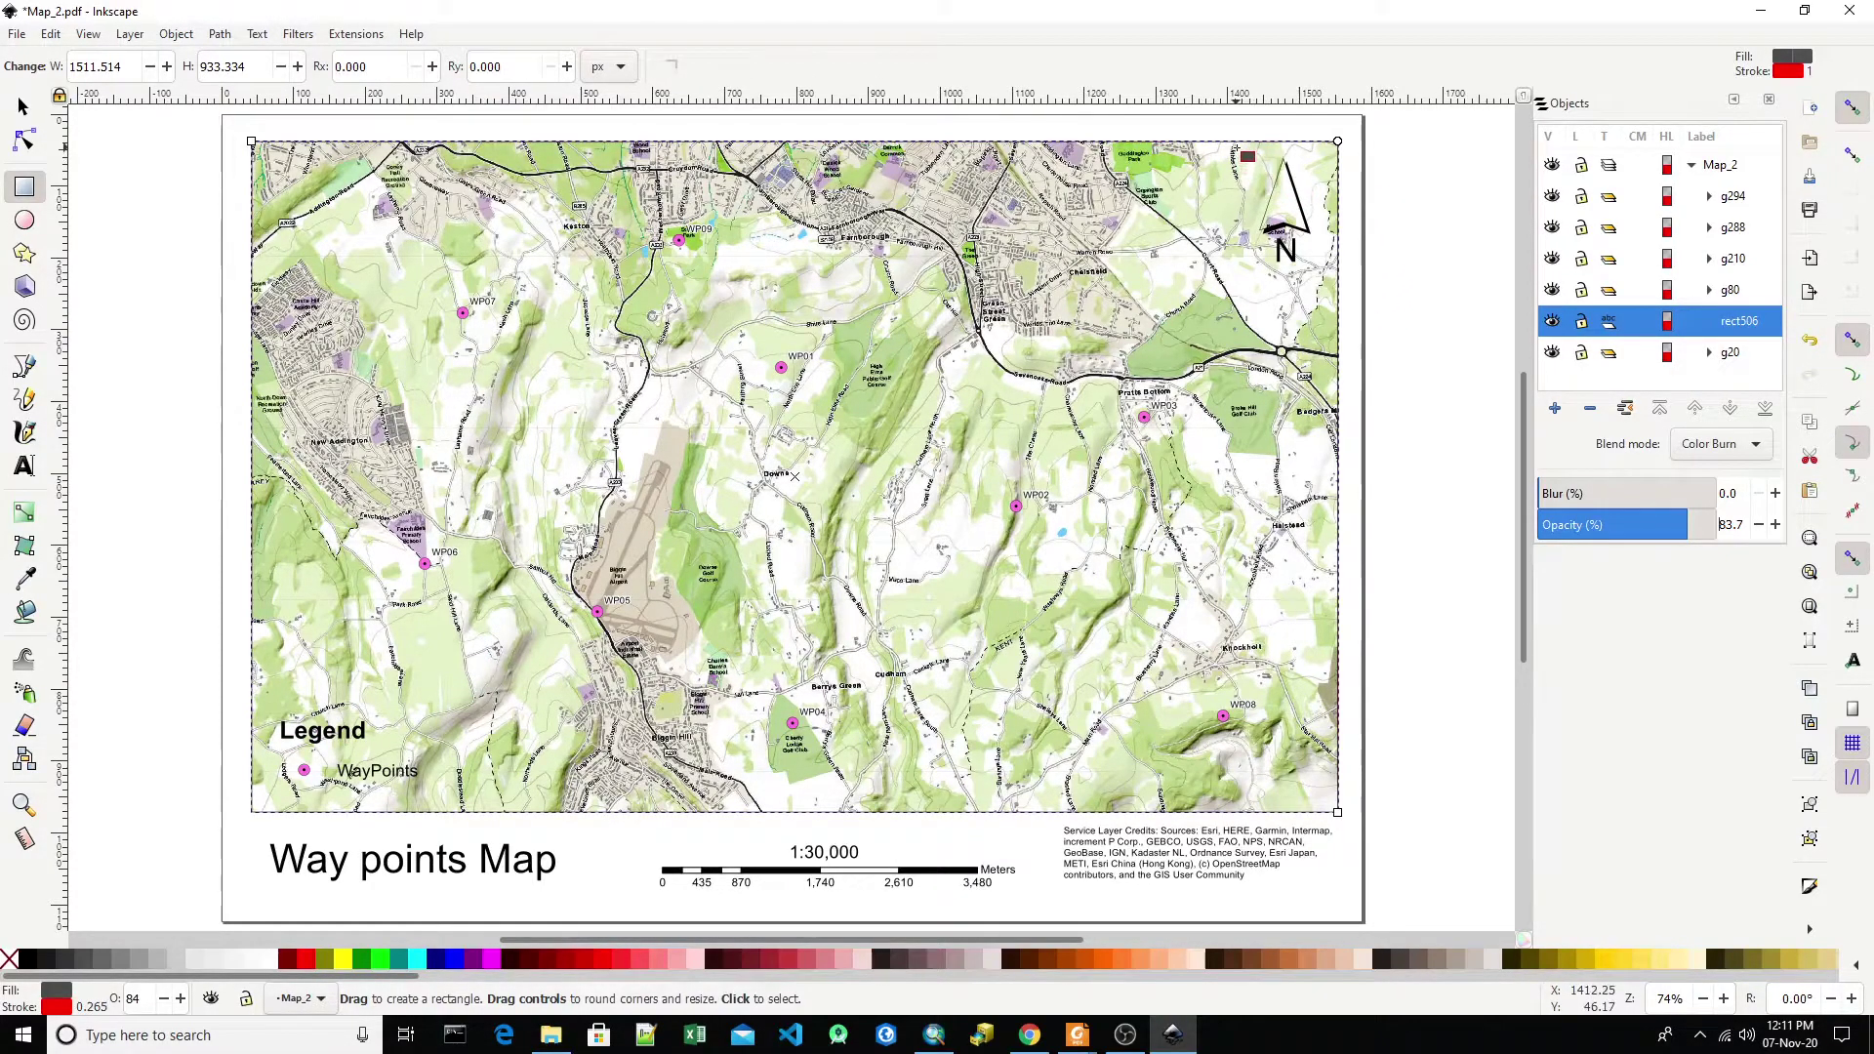
left_click_drag(1237, 147, 1329, 285)
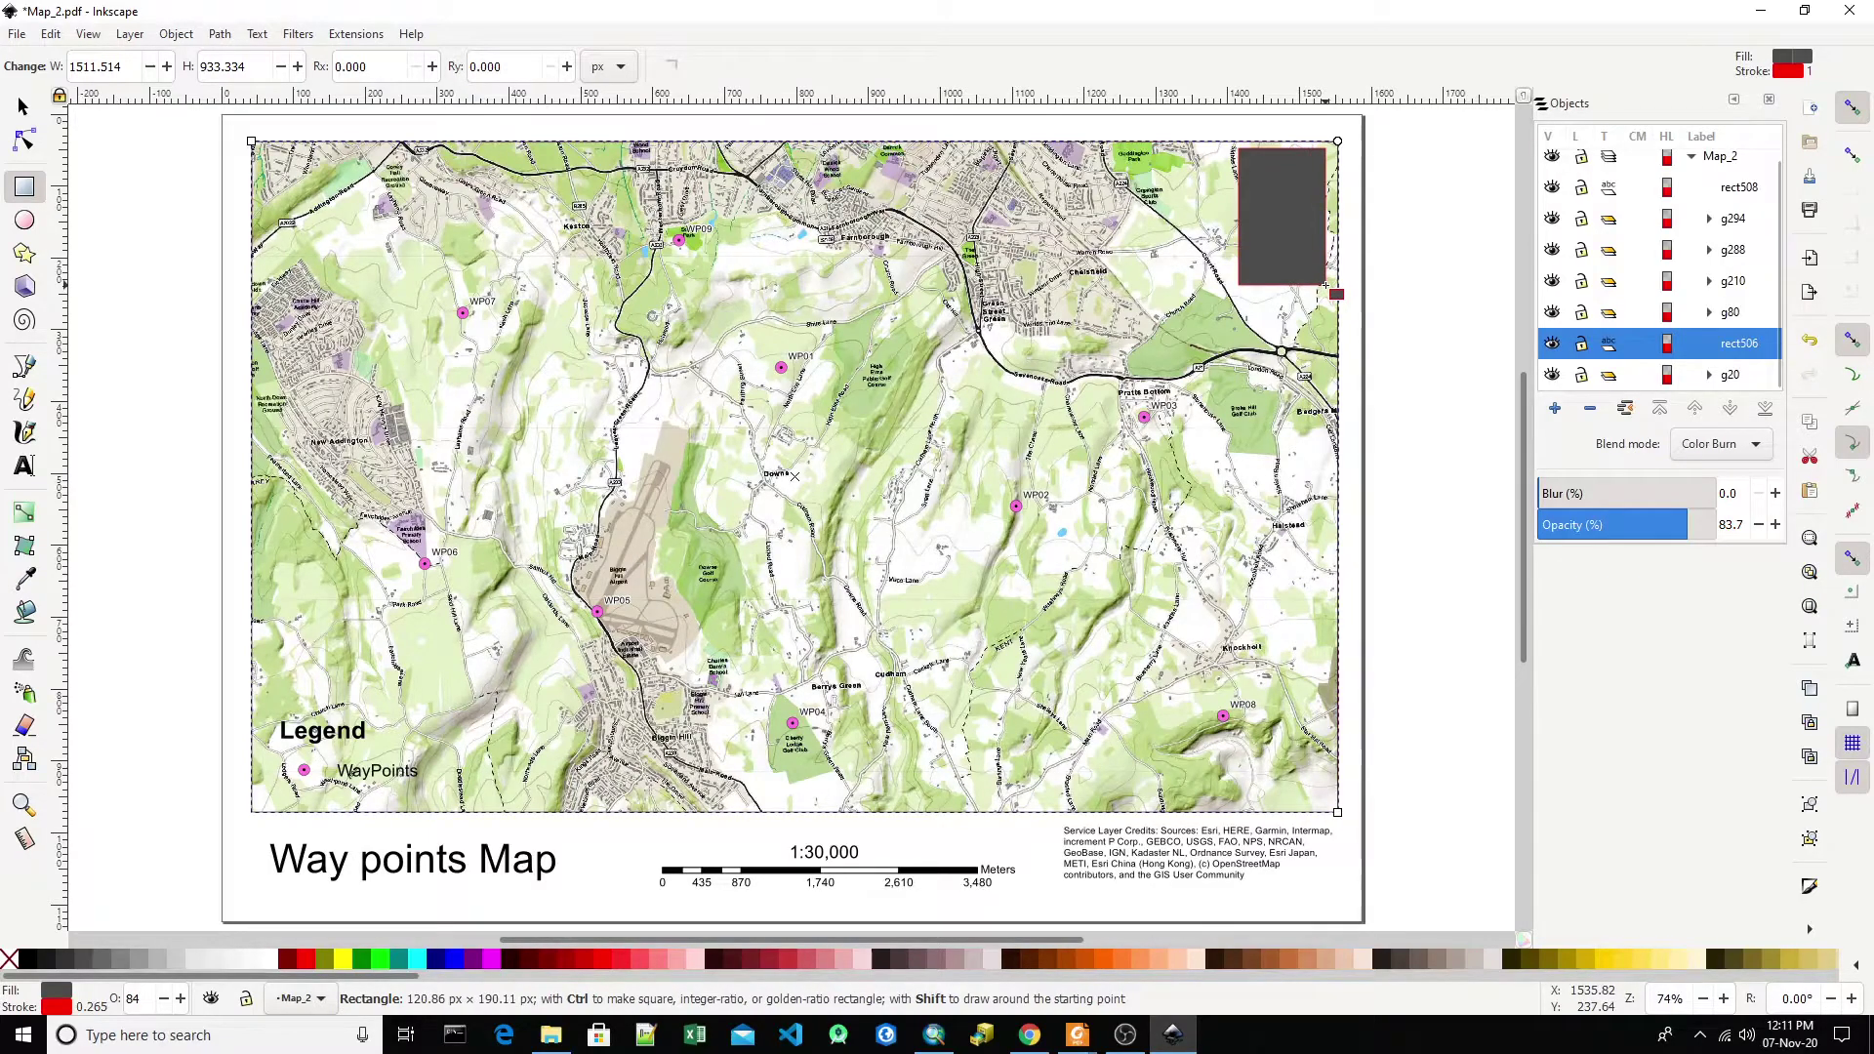
left_click(1734, 410)
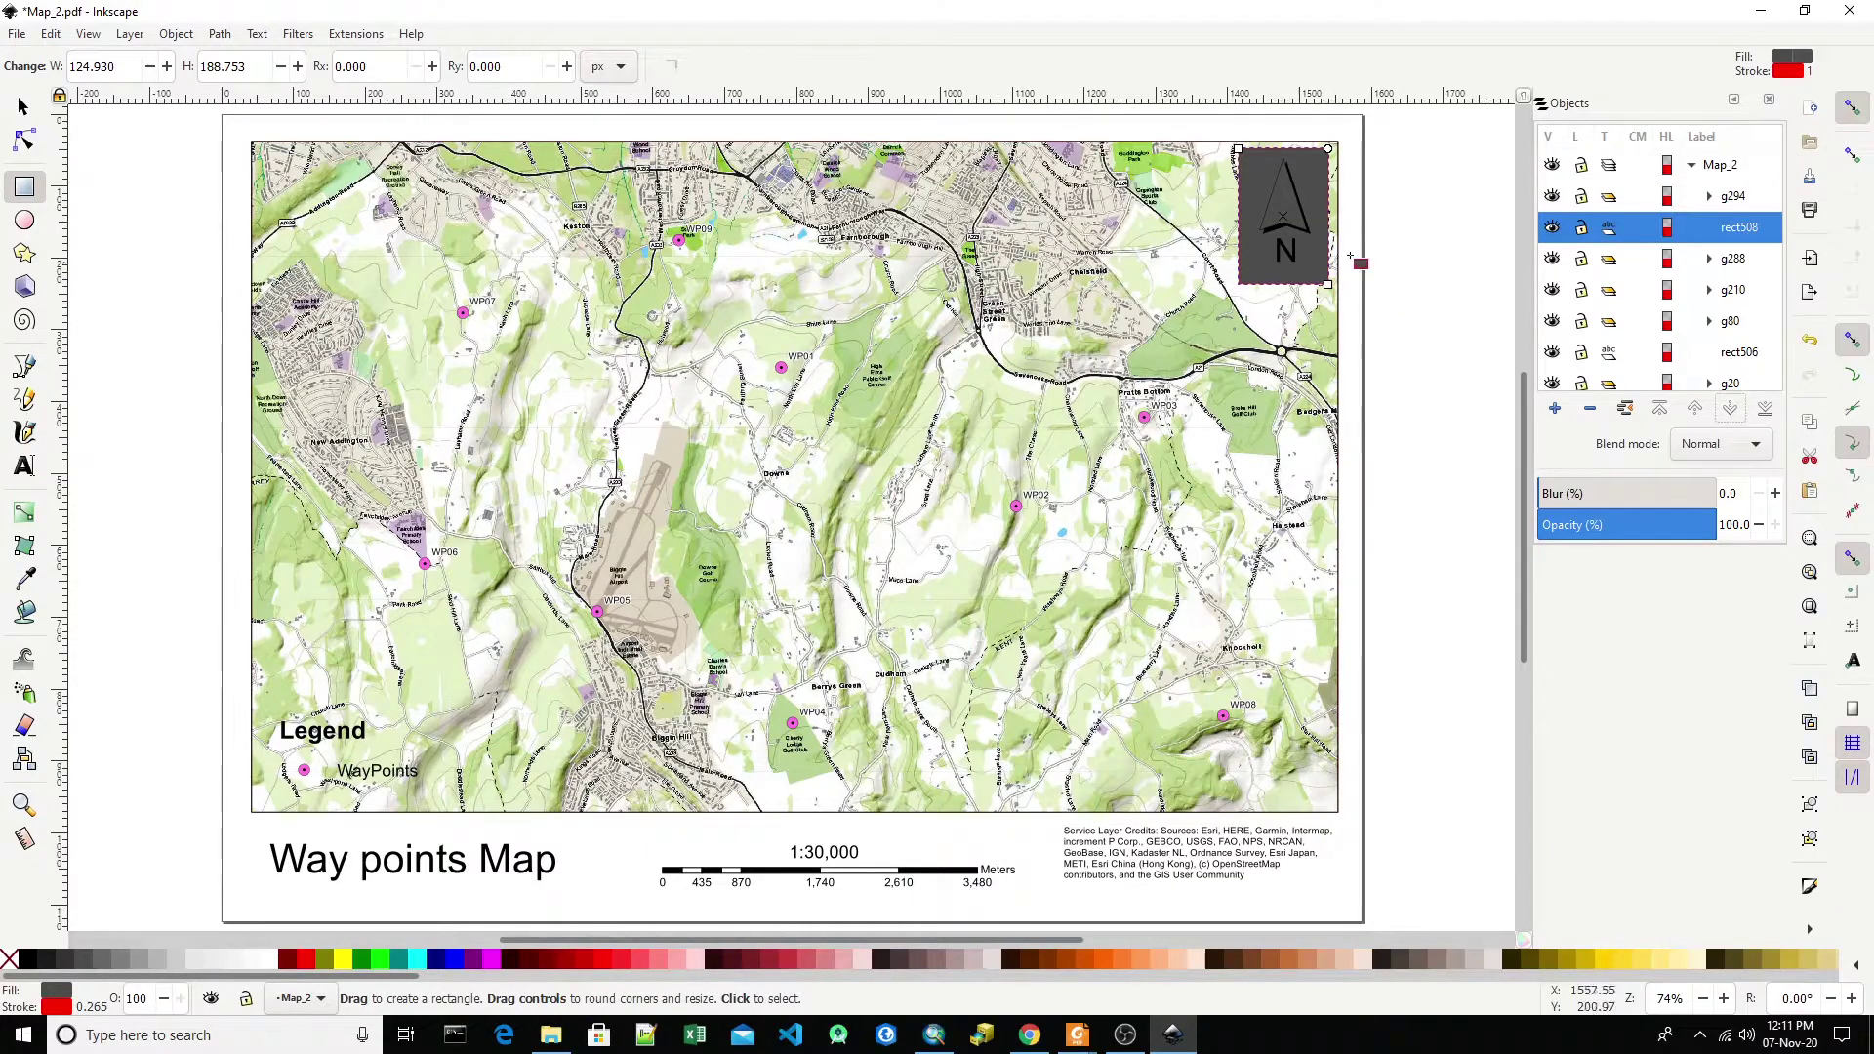
left_click(24, 140)
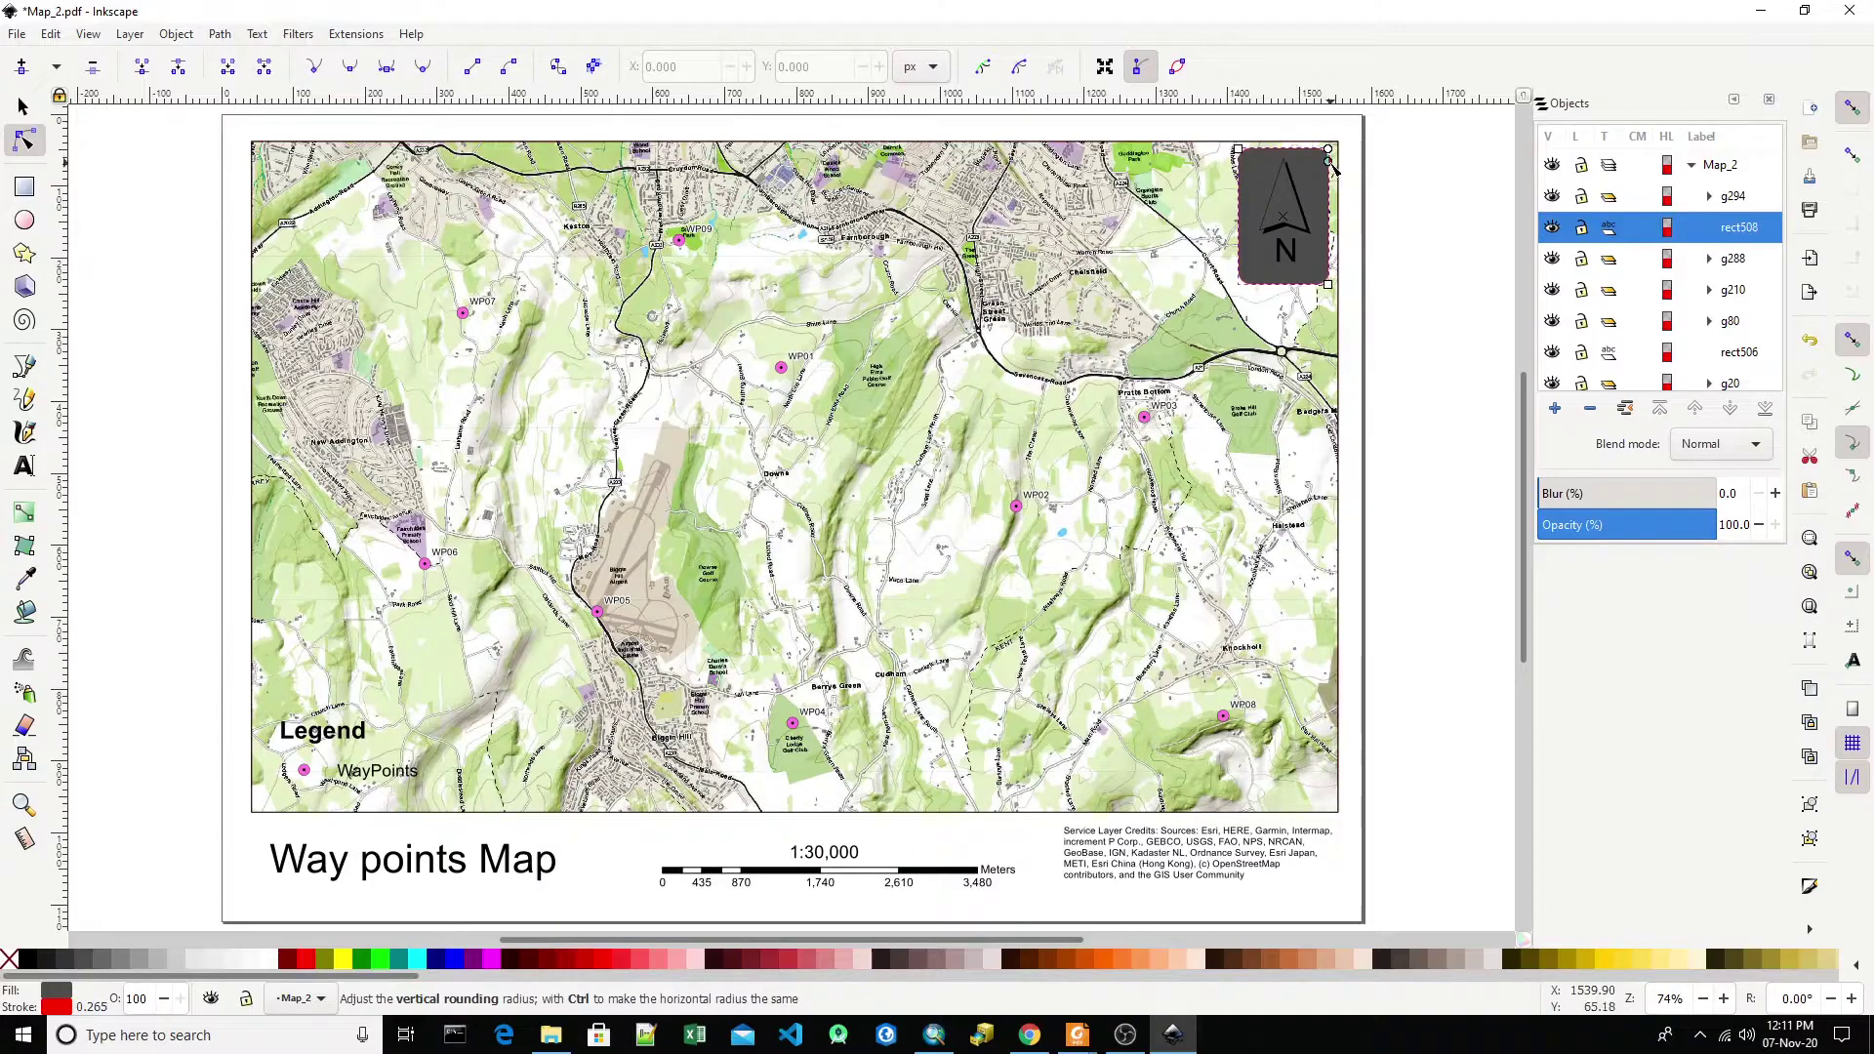
left_click_drag(1334, 168, 1337, 172)
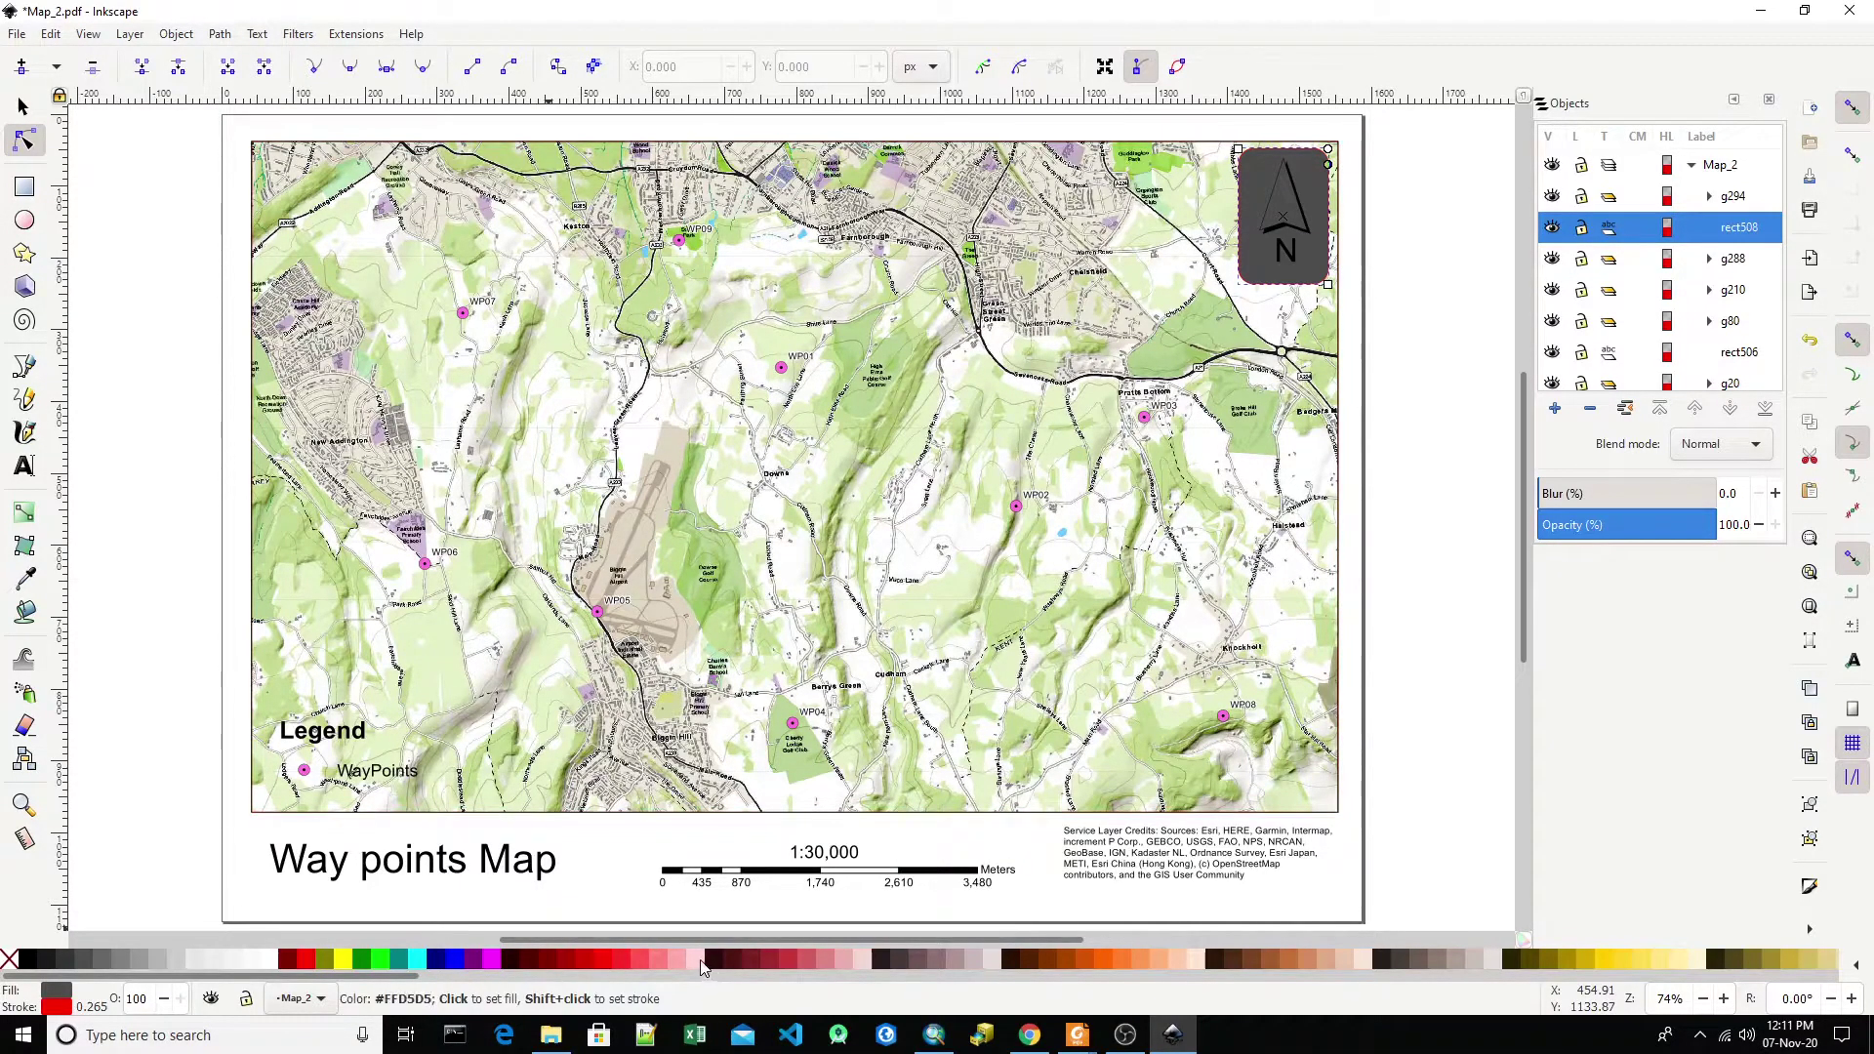
- Fill the north arrow panel orange #FFB380 and set its opacity to 70%
left_click(693, 958)
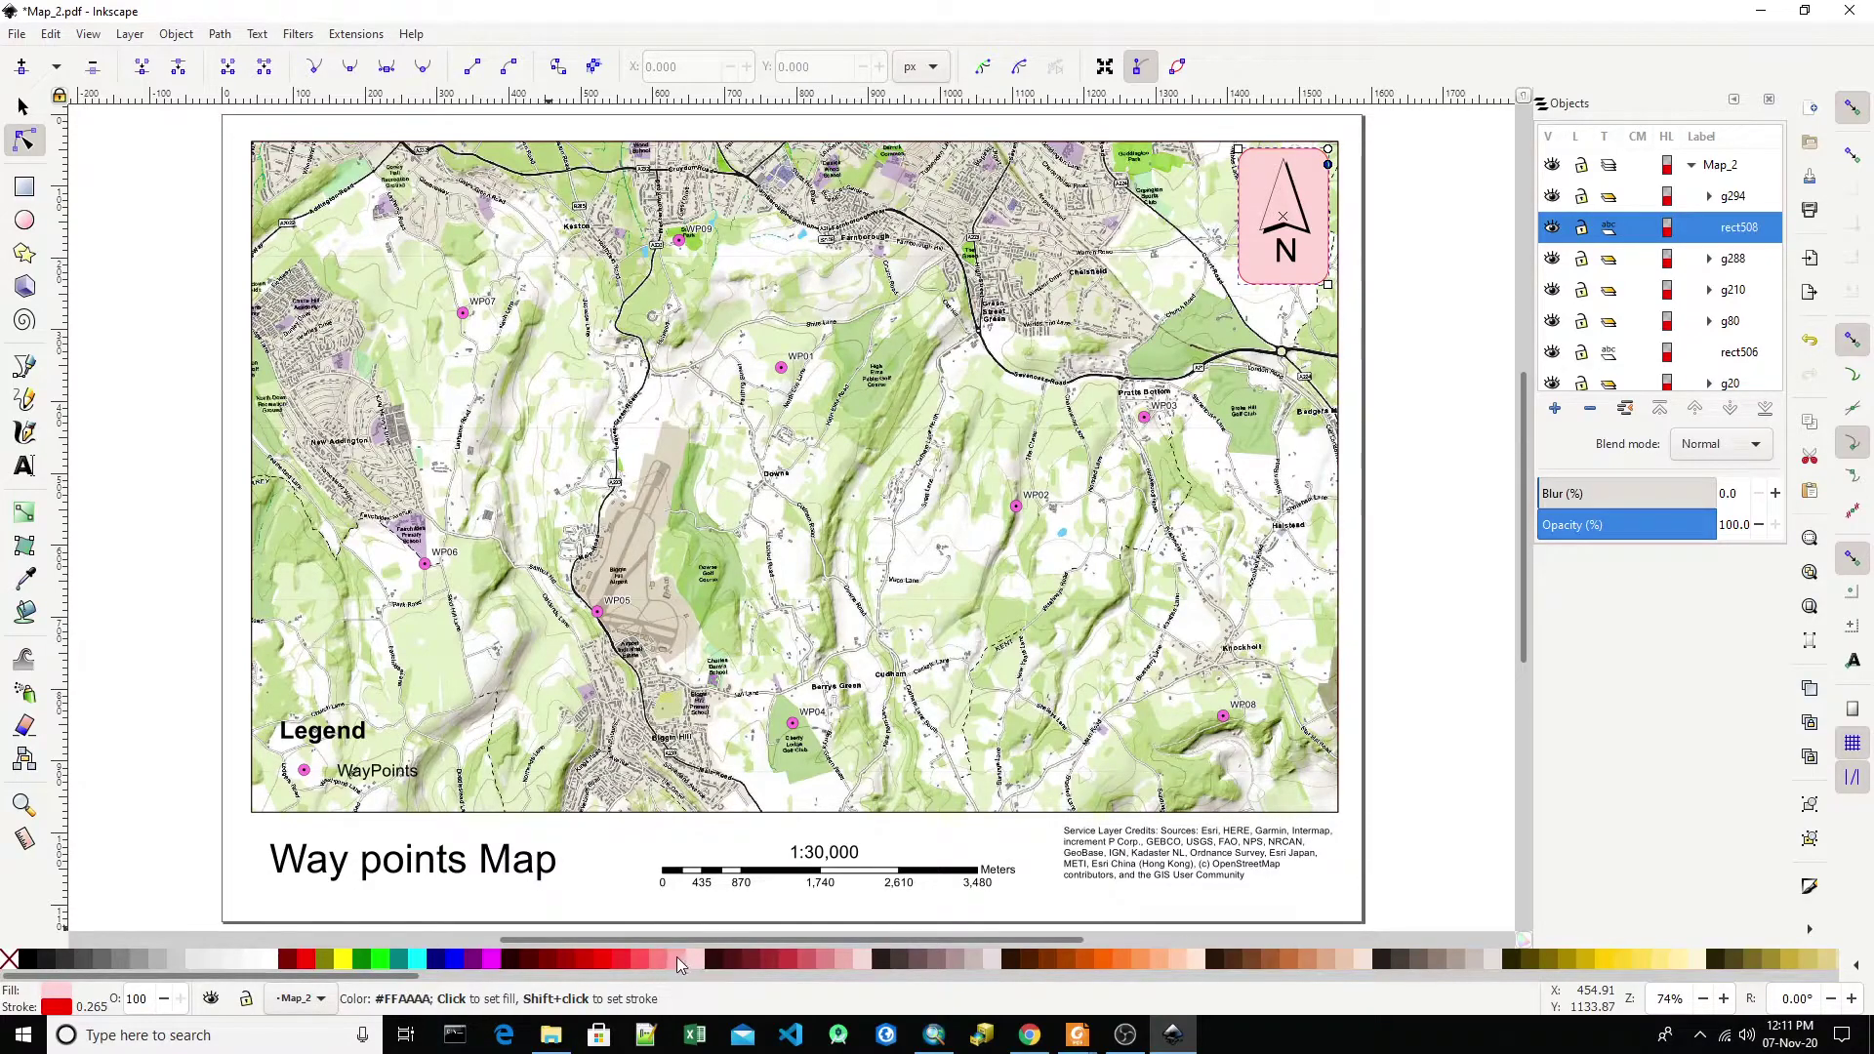
left_click(663, 959)
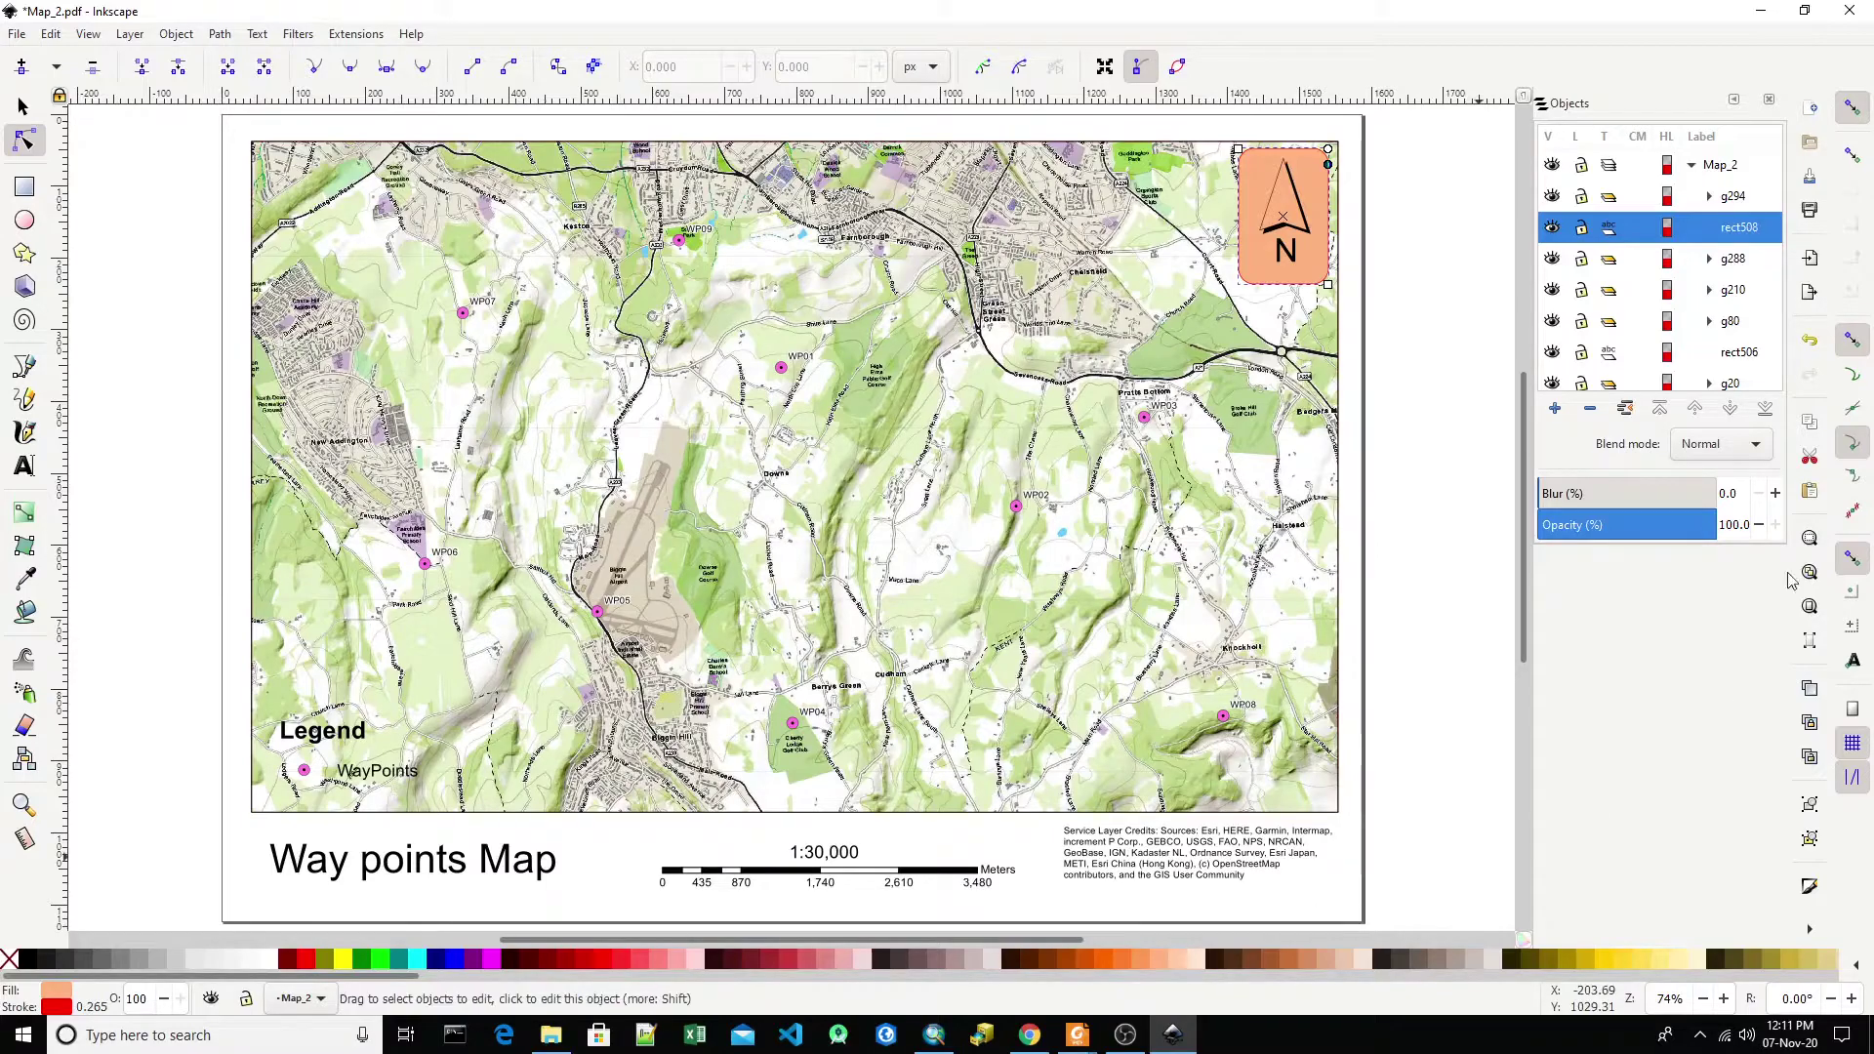
left_click_drag(1709, 526, 1662, 525)
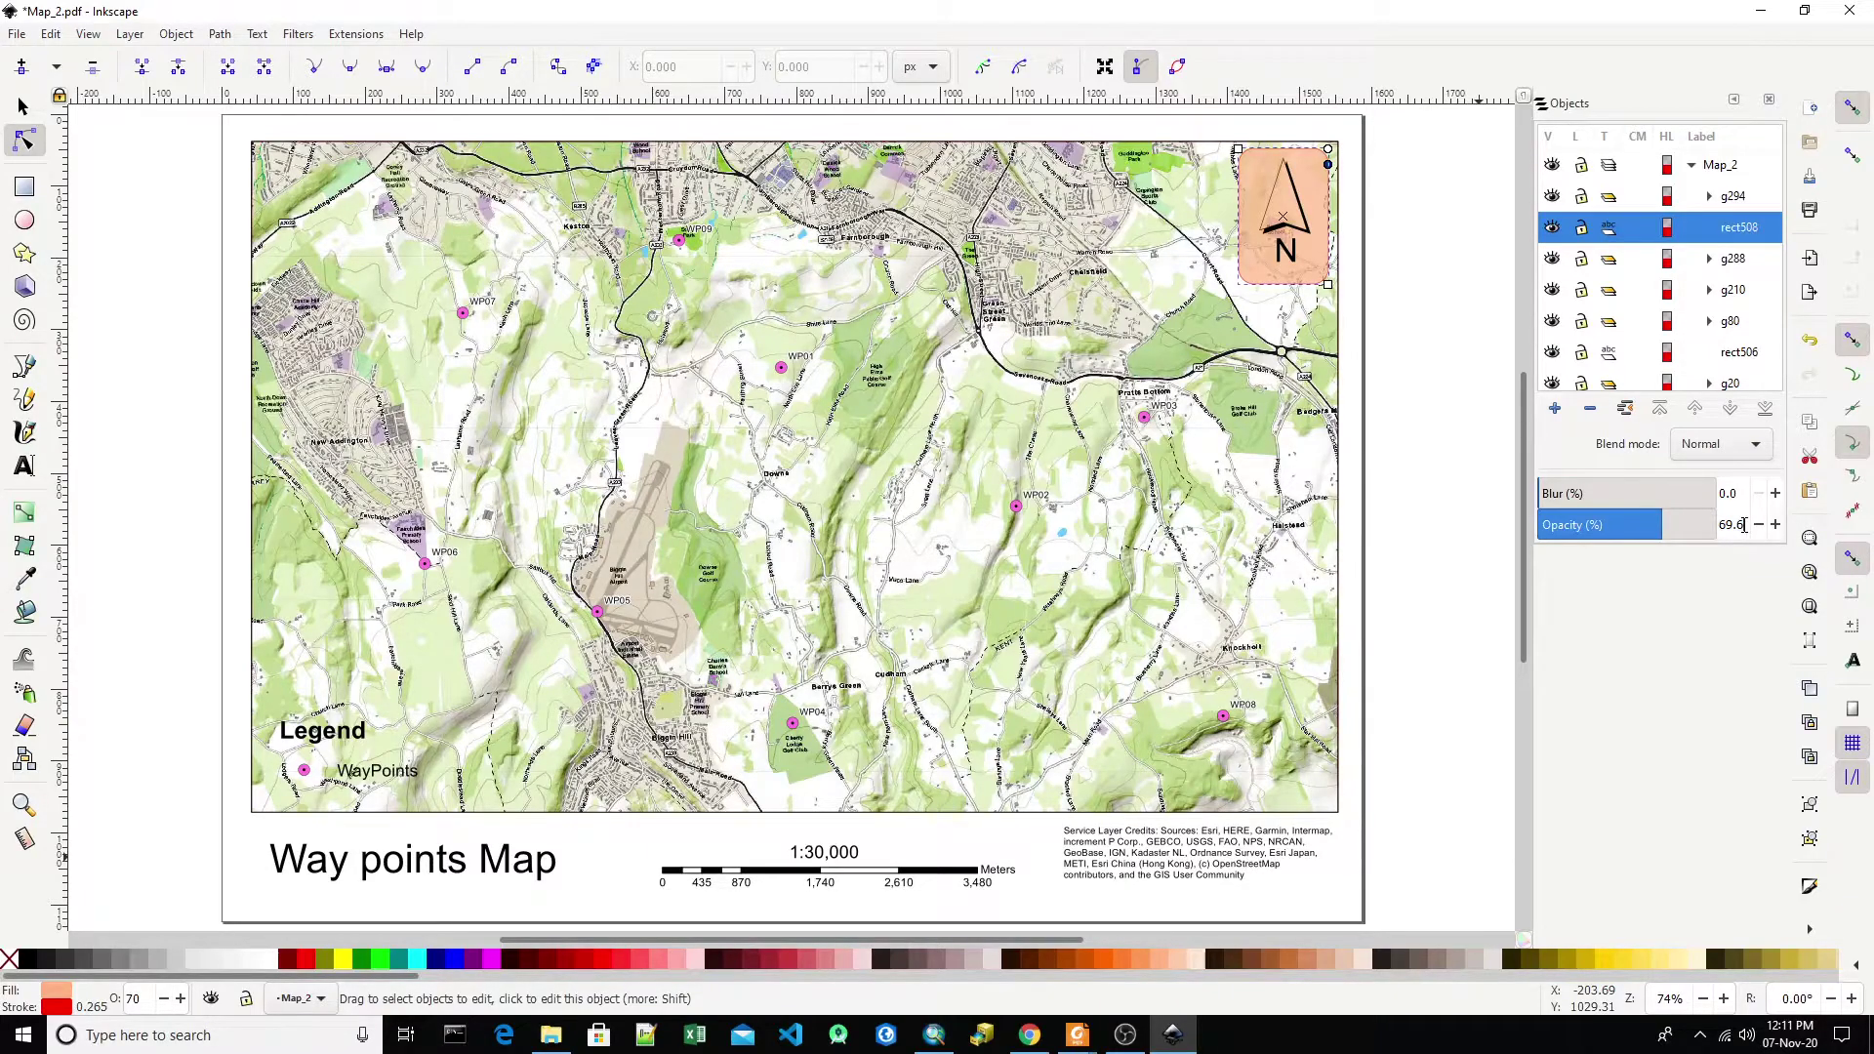
type("70")
key("Return")
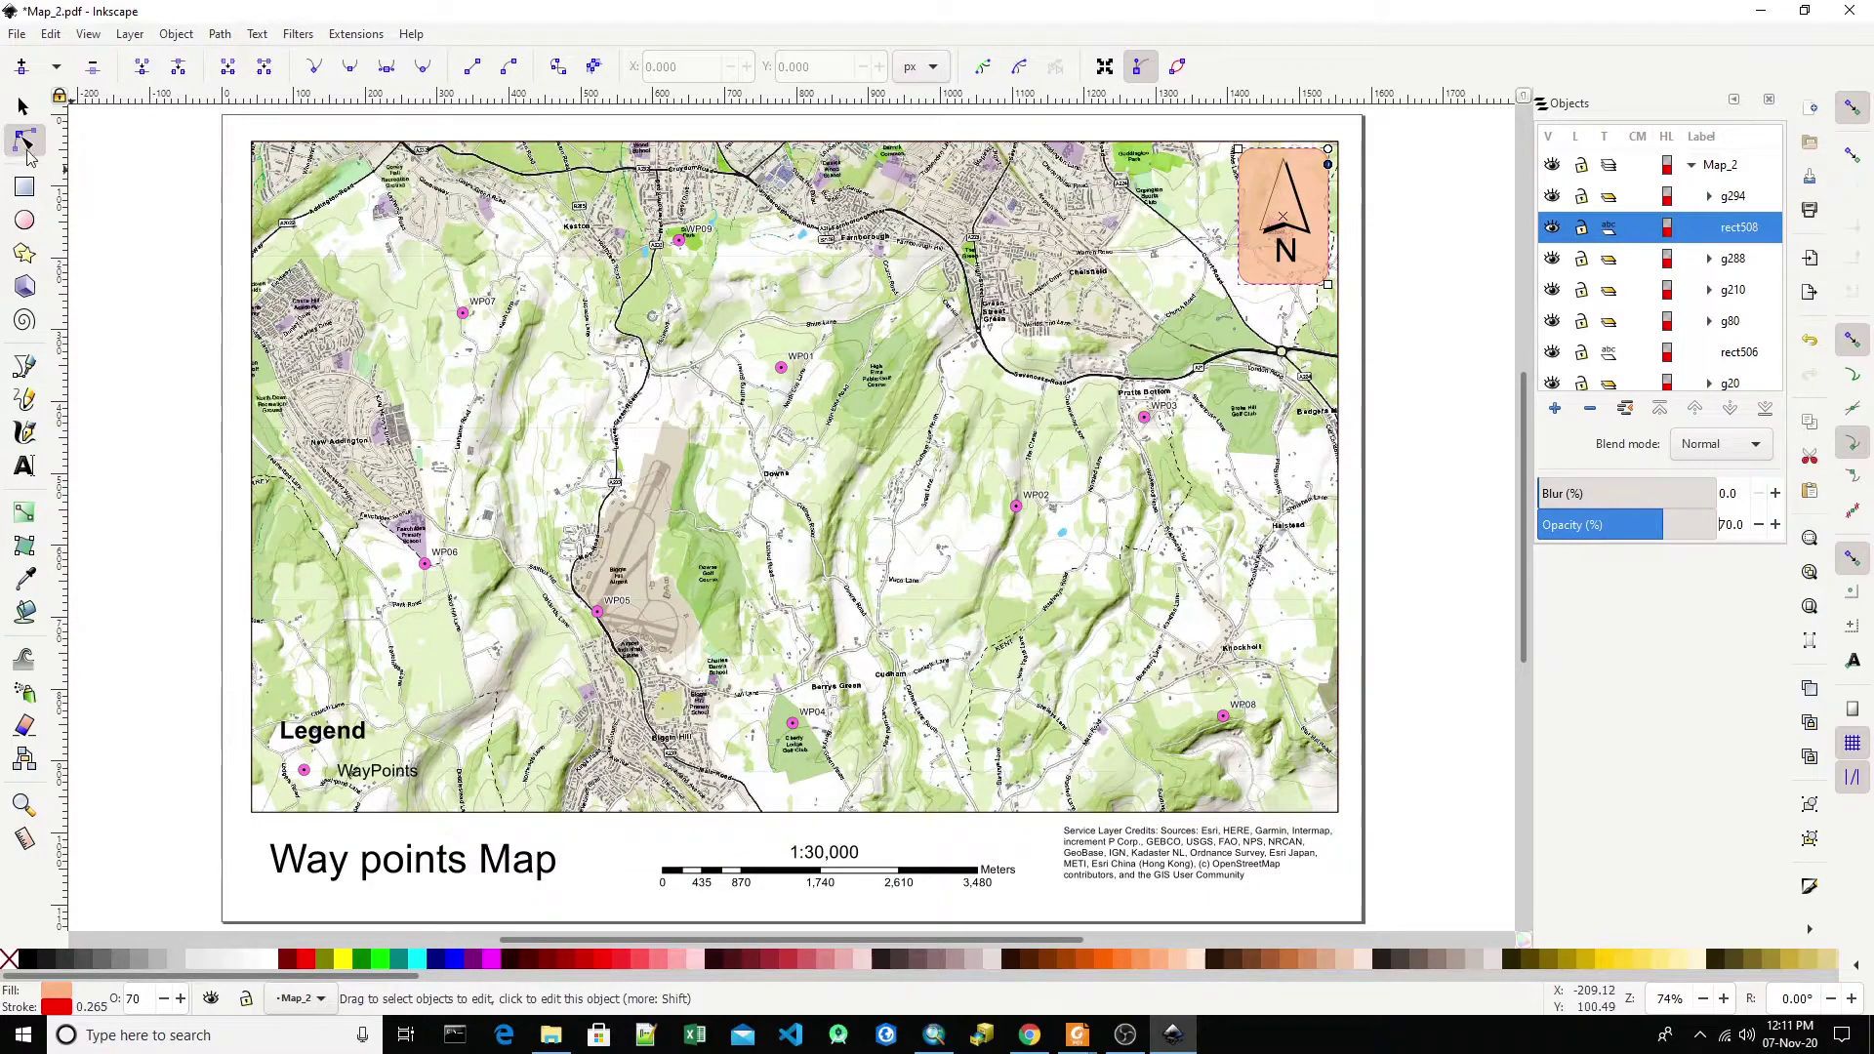
- Draw a rectangle panel over the legend, lower it one step, and set its opacity to 70%
left_click(21, 188)
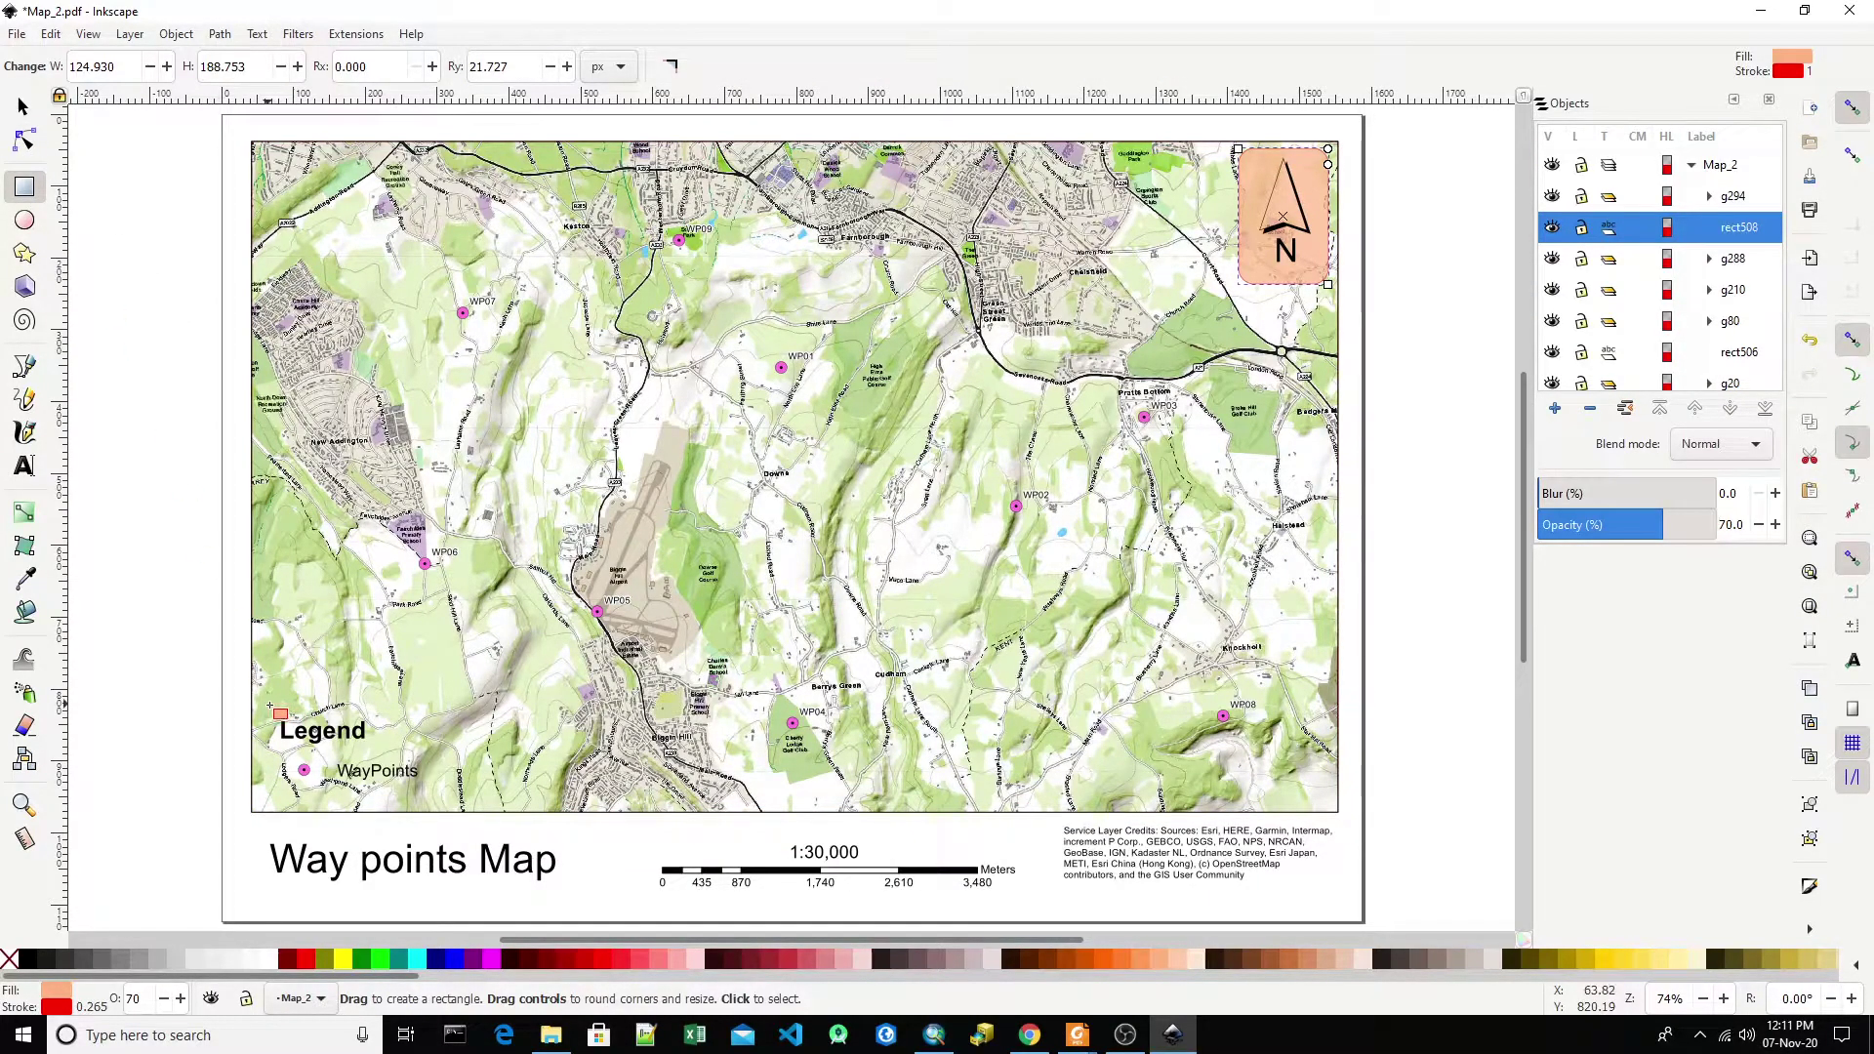
left_click_drag(267, 703, 433, 803)
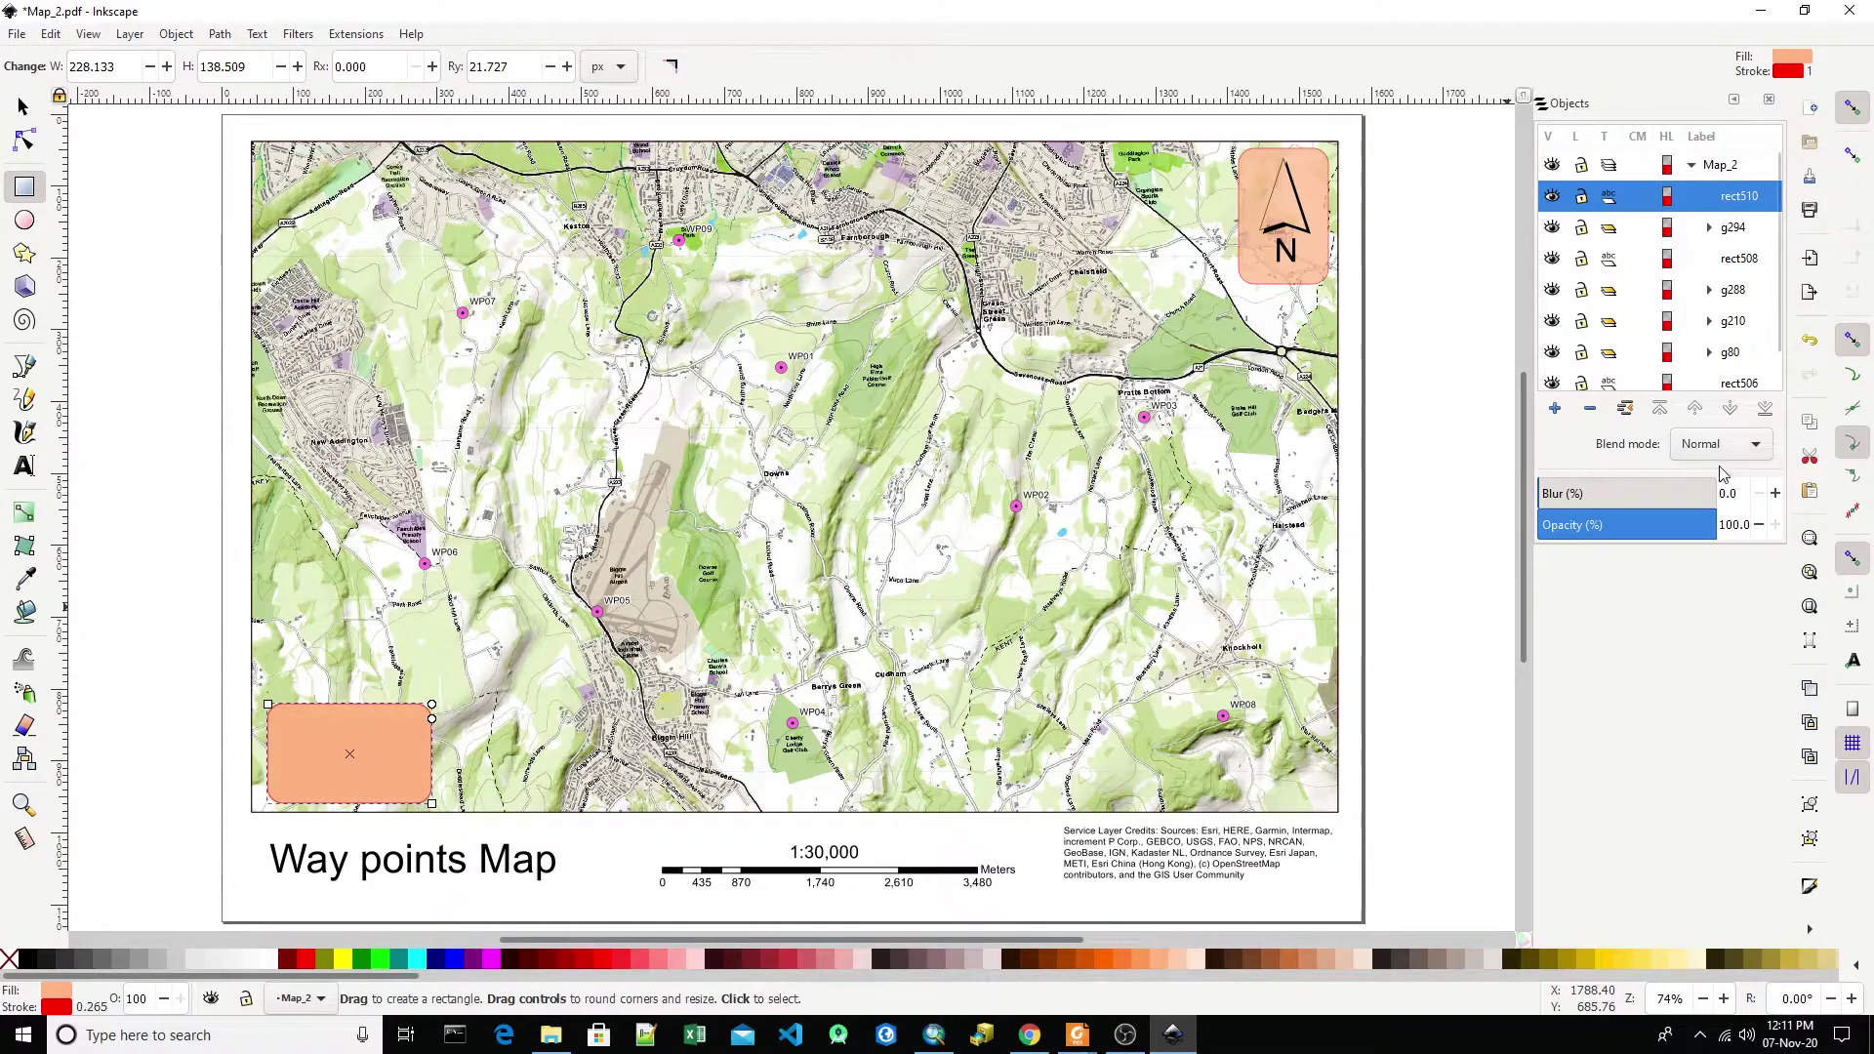
left_click(1728, 412)
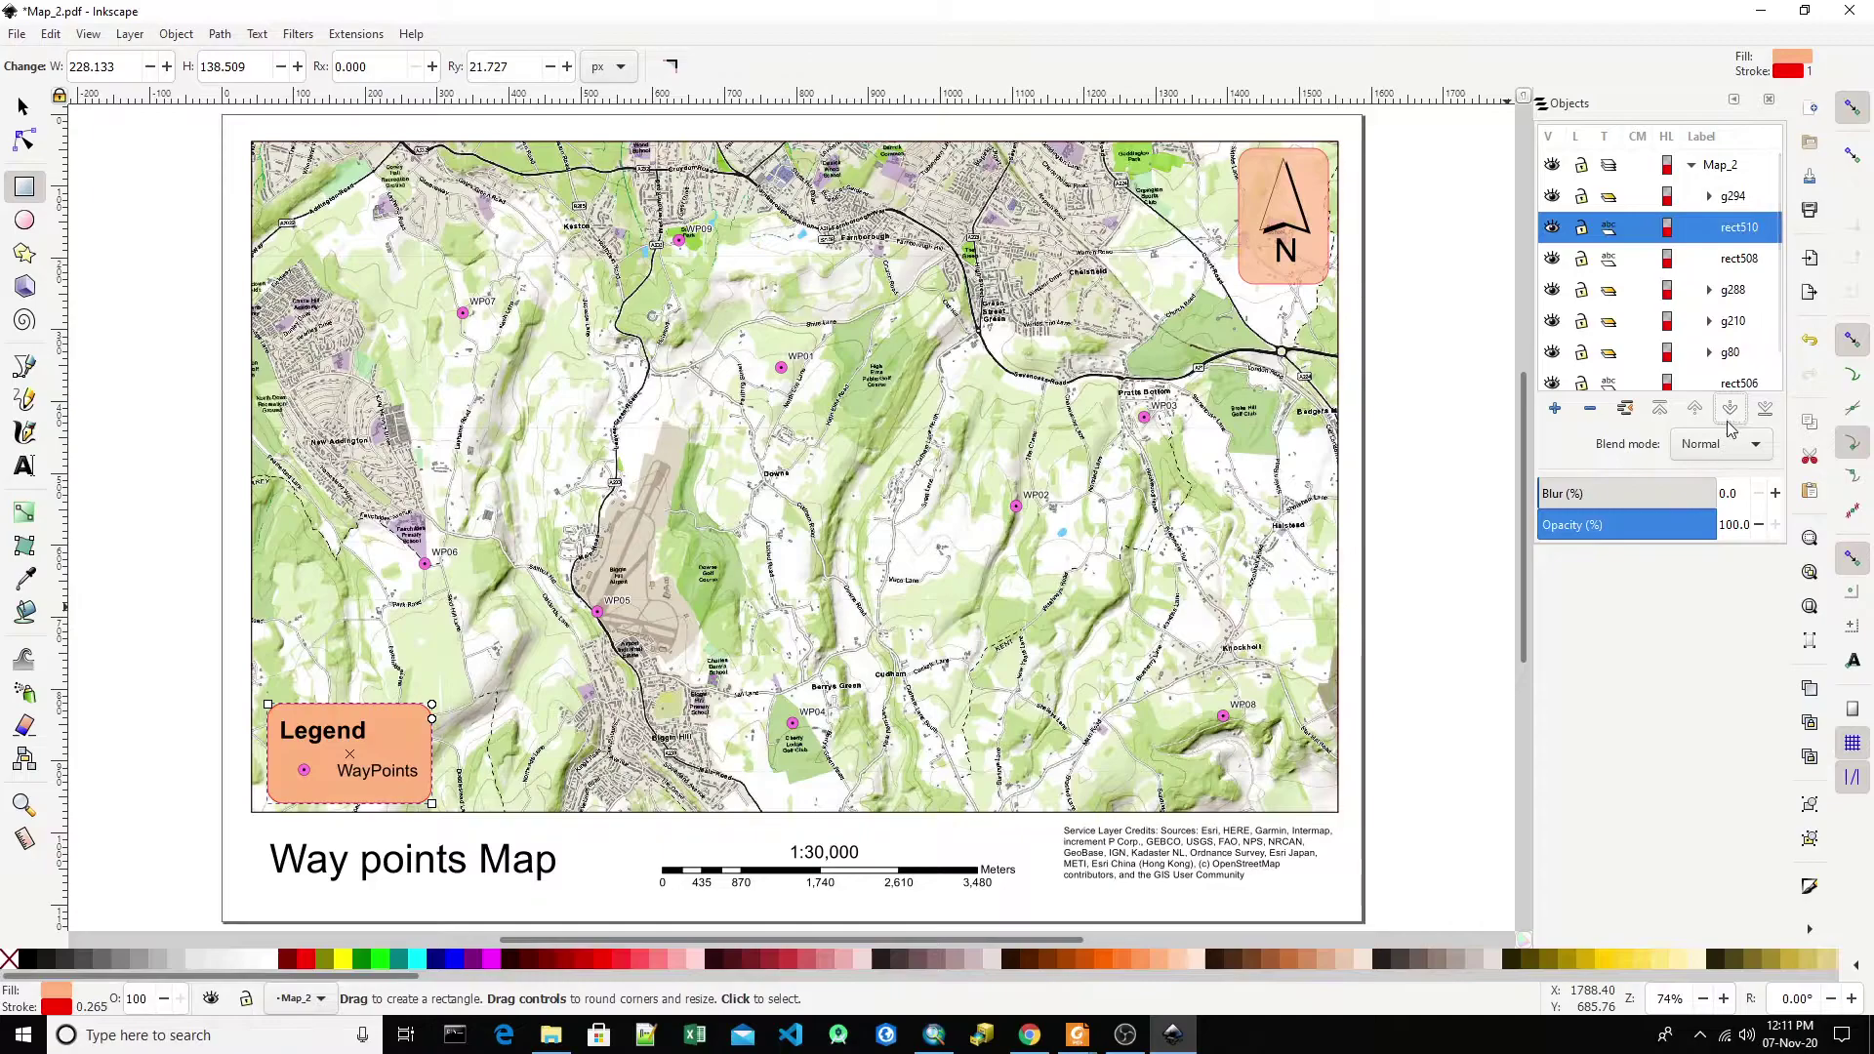
triple_click(1731, 526)
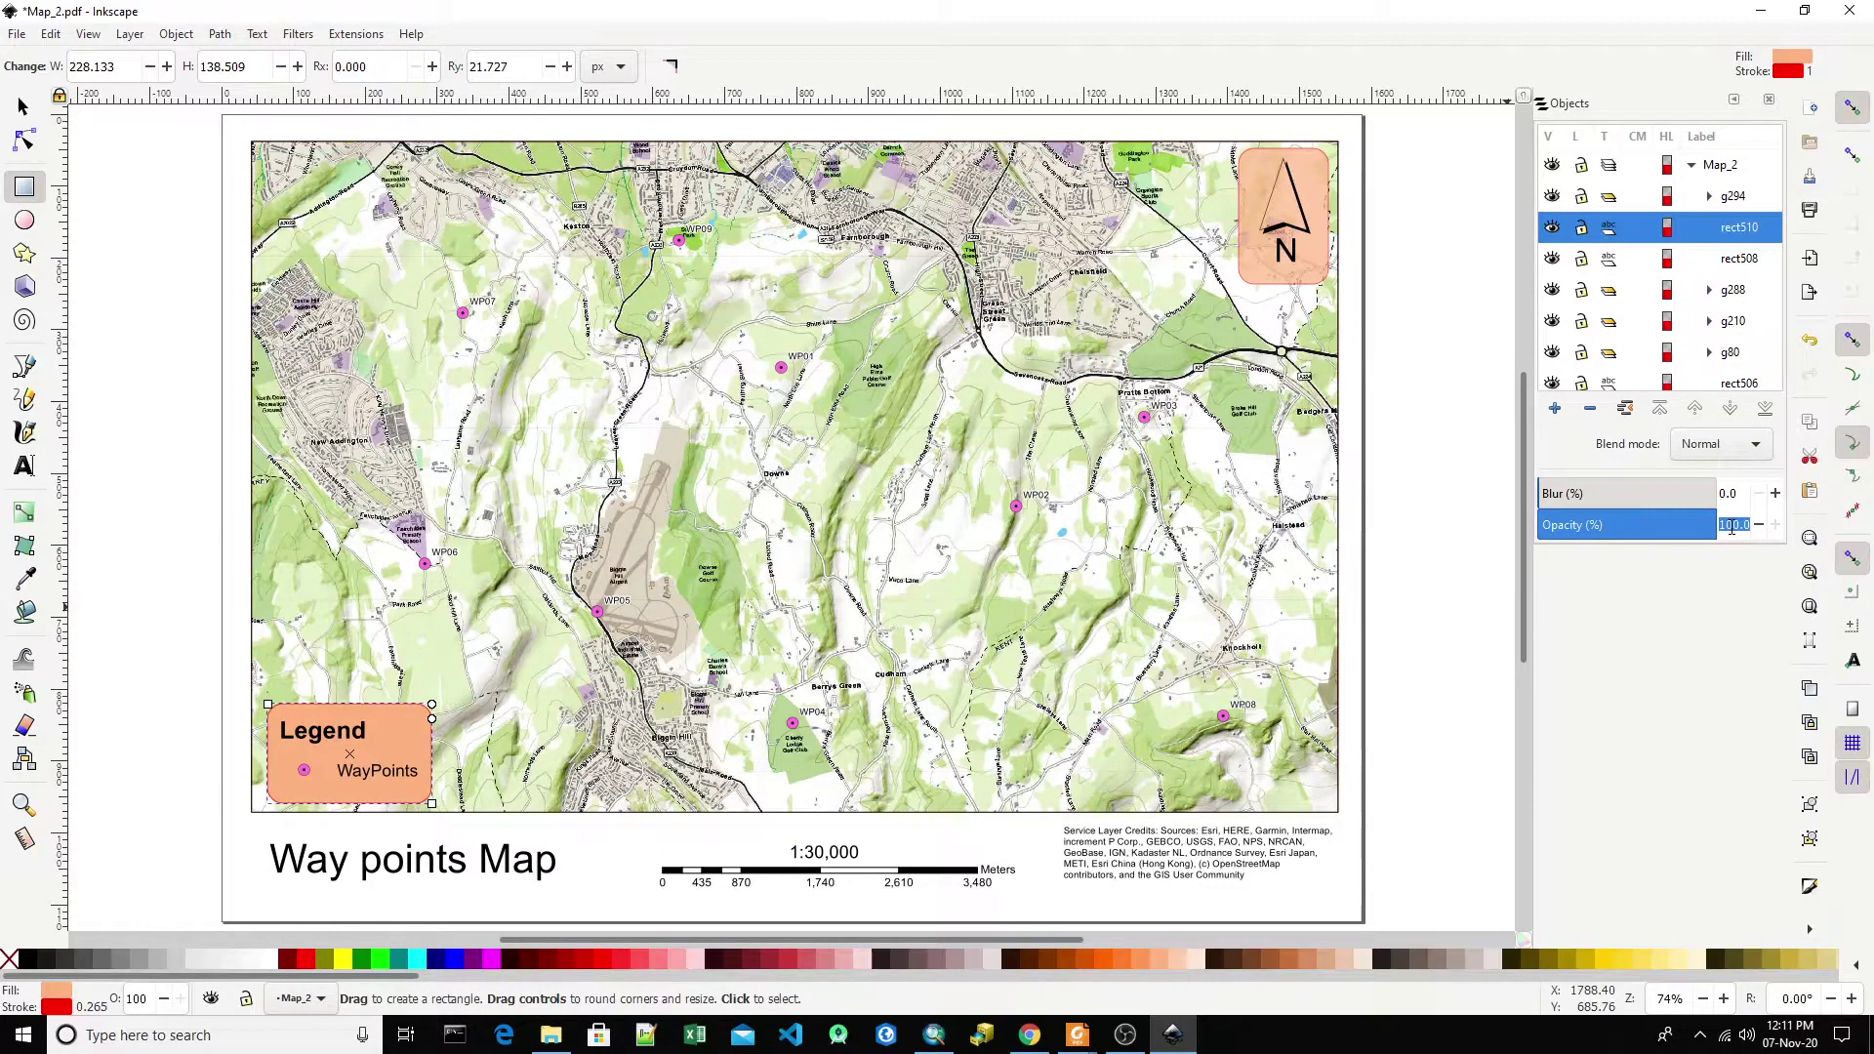
type("70")
key("Return")
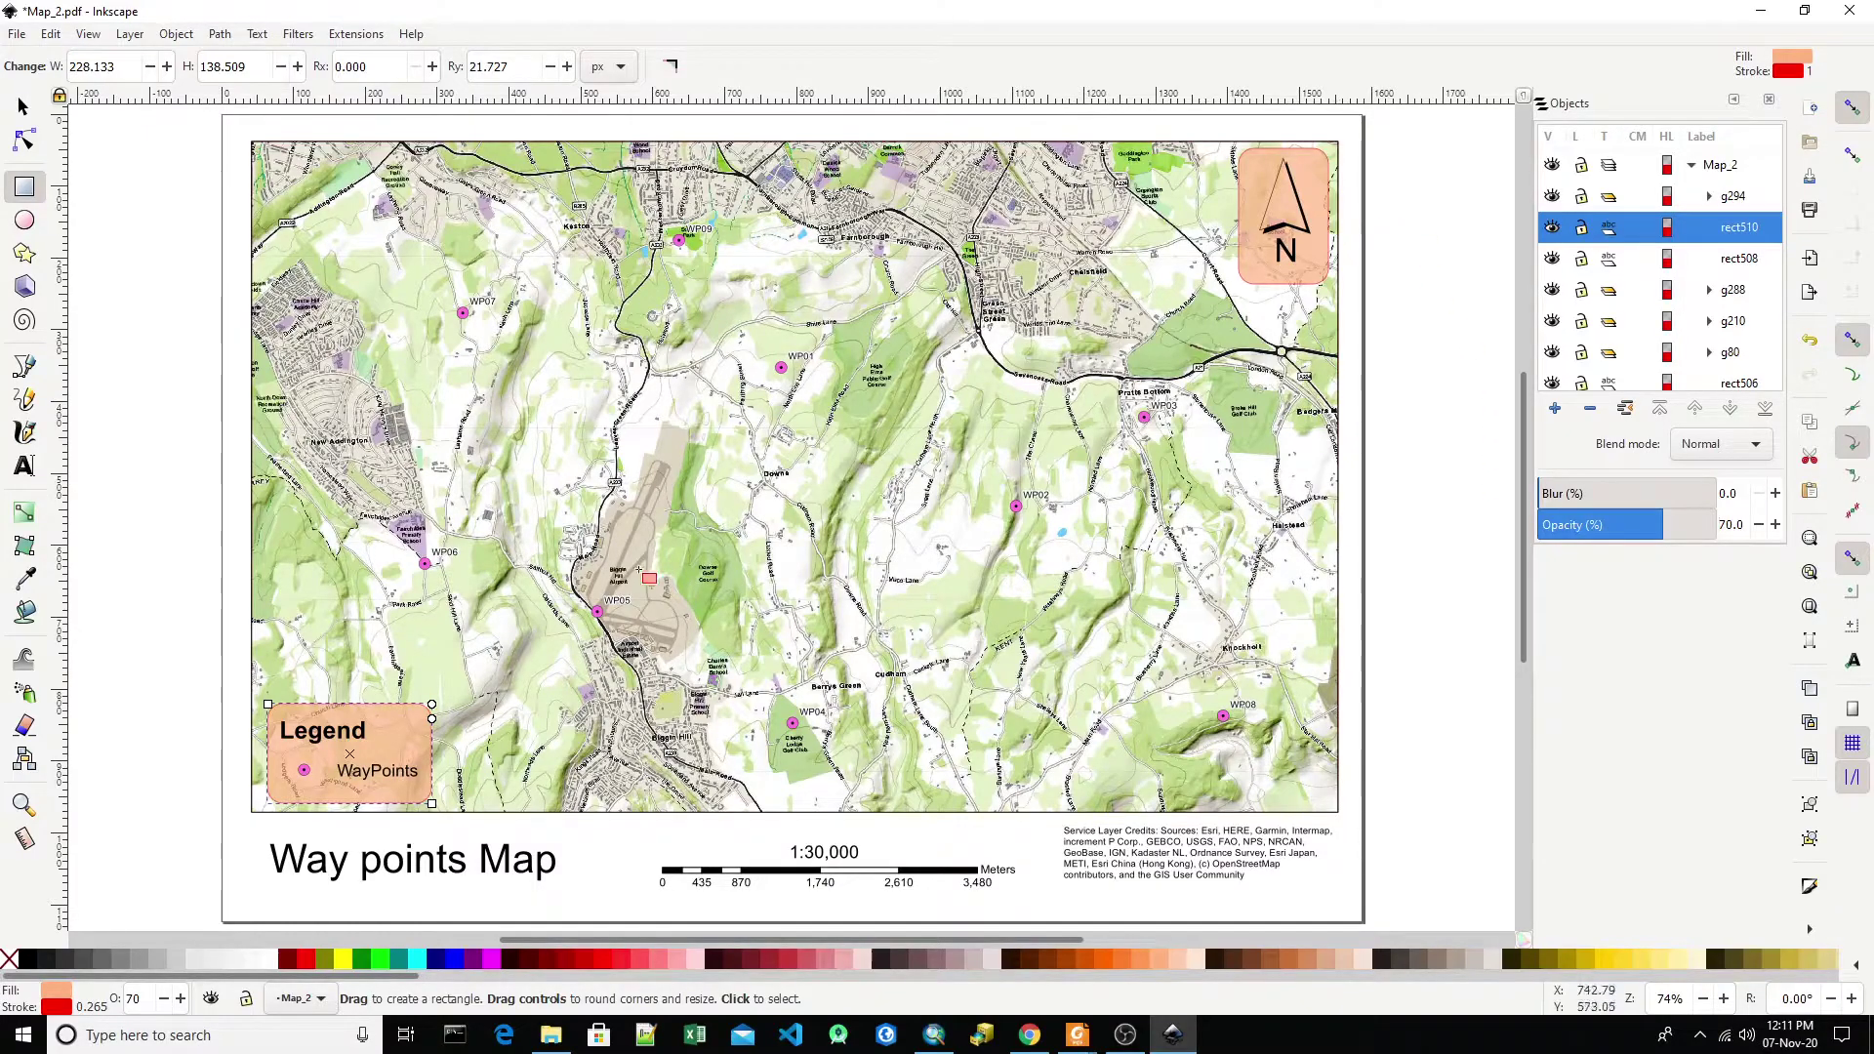
- Try Color Burn blending on the legend panel, then revert it to Normal
left_click(1726, 447)
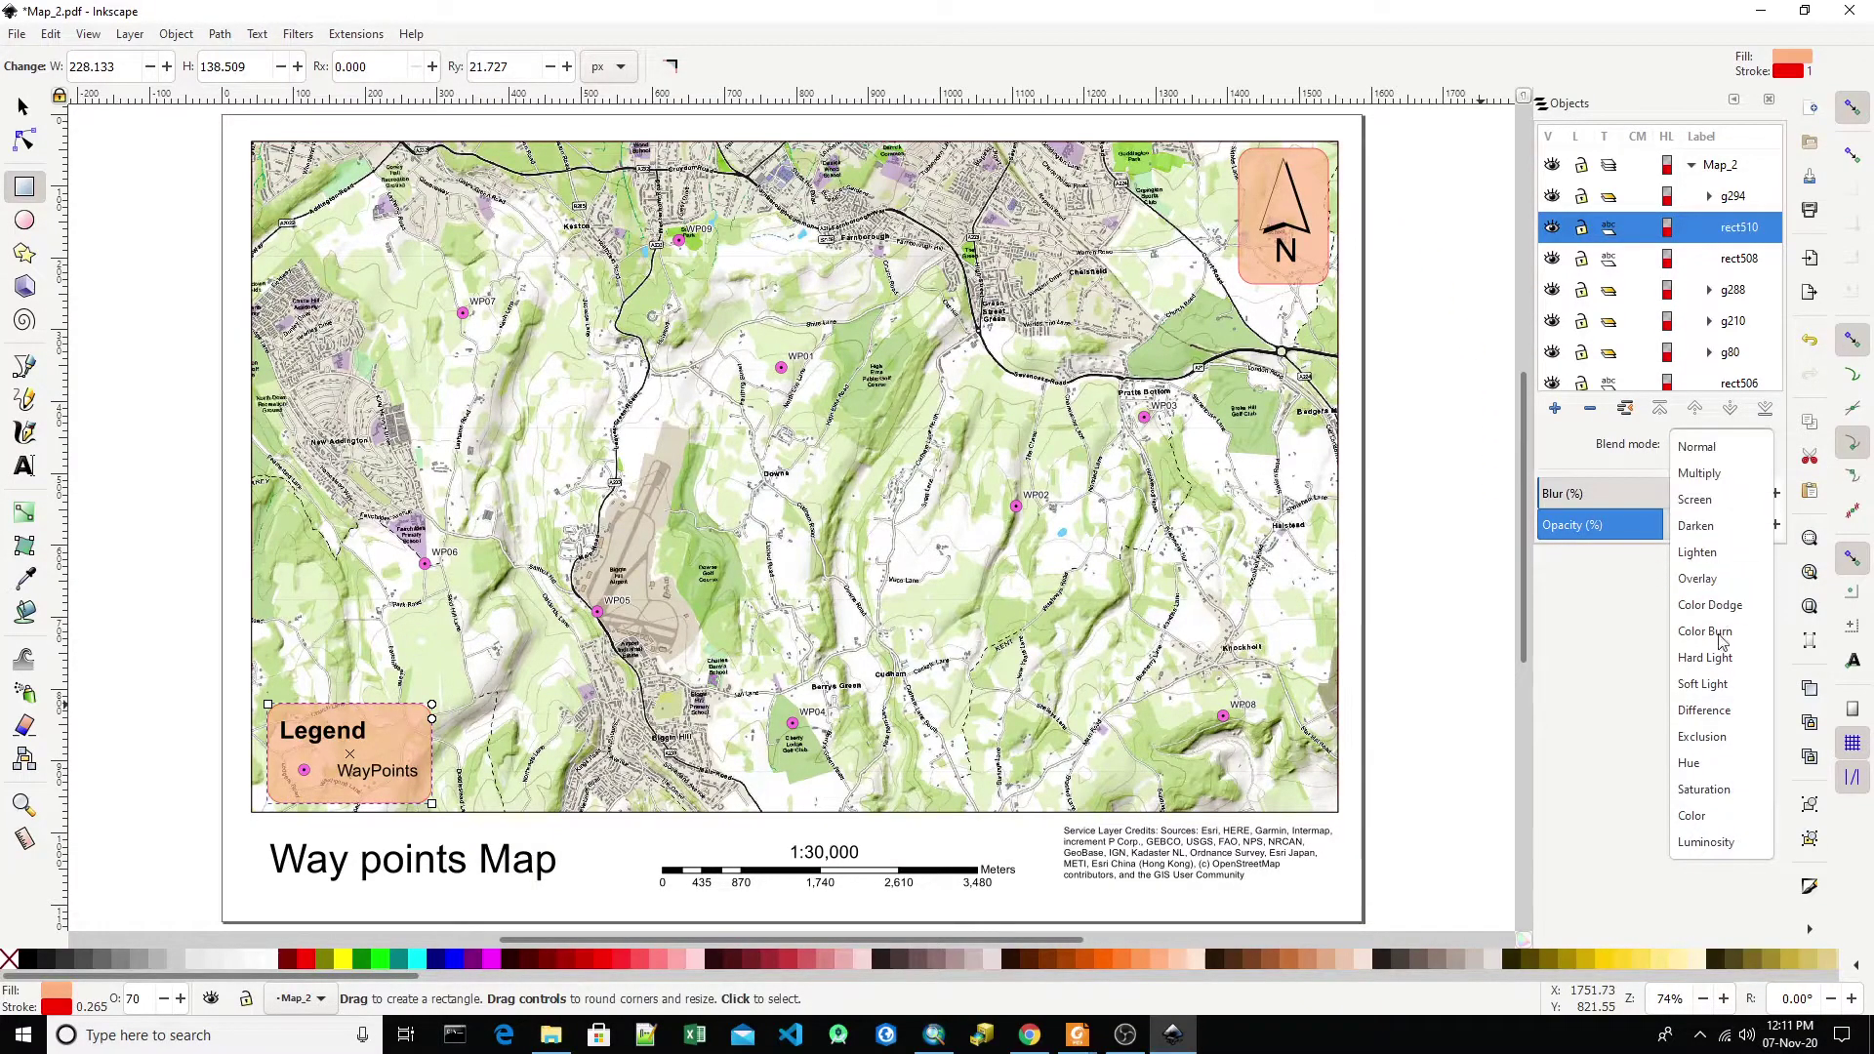
left_click(1724, 632)
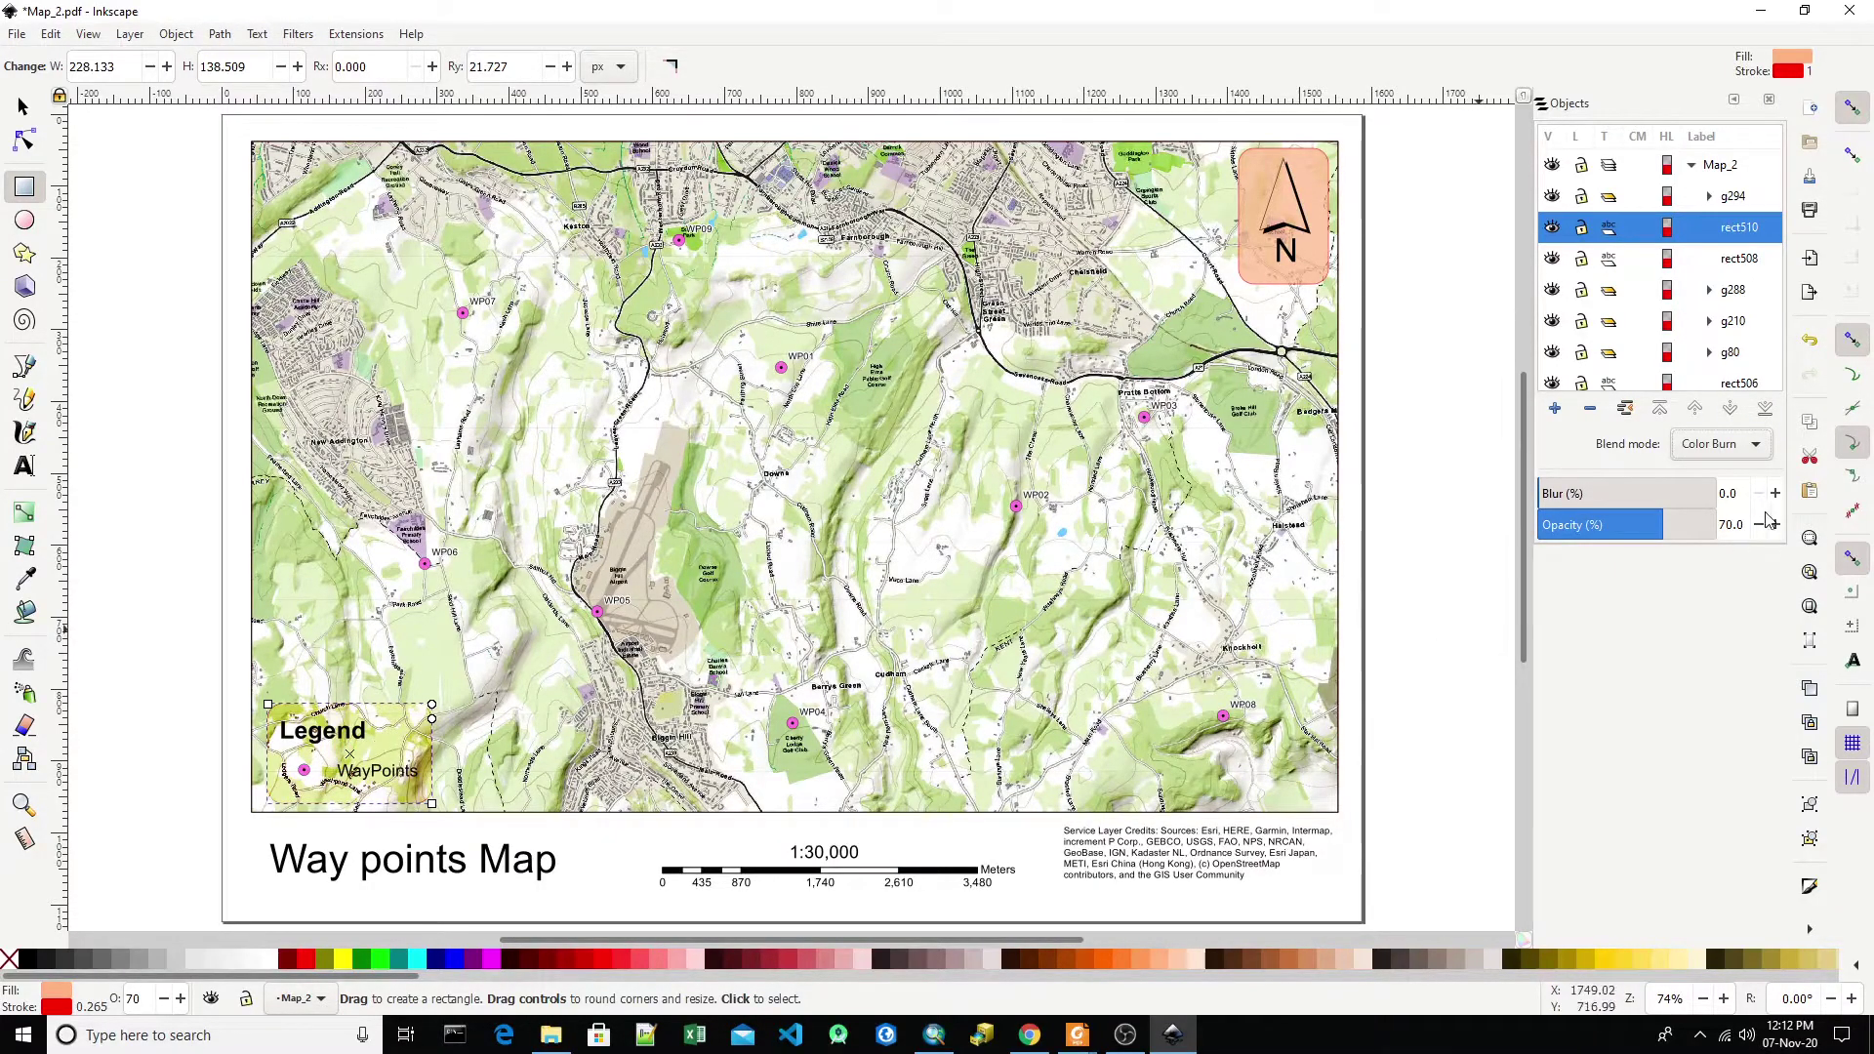
left_click(1723, 444)
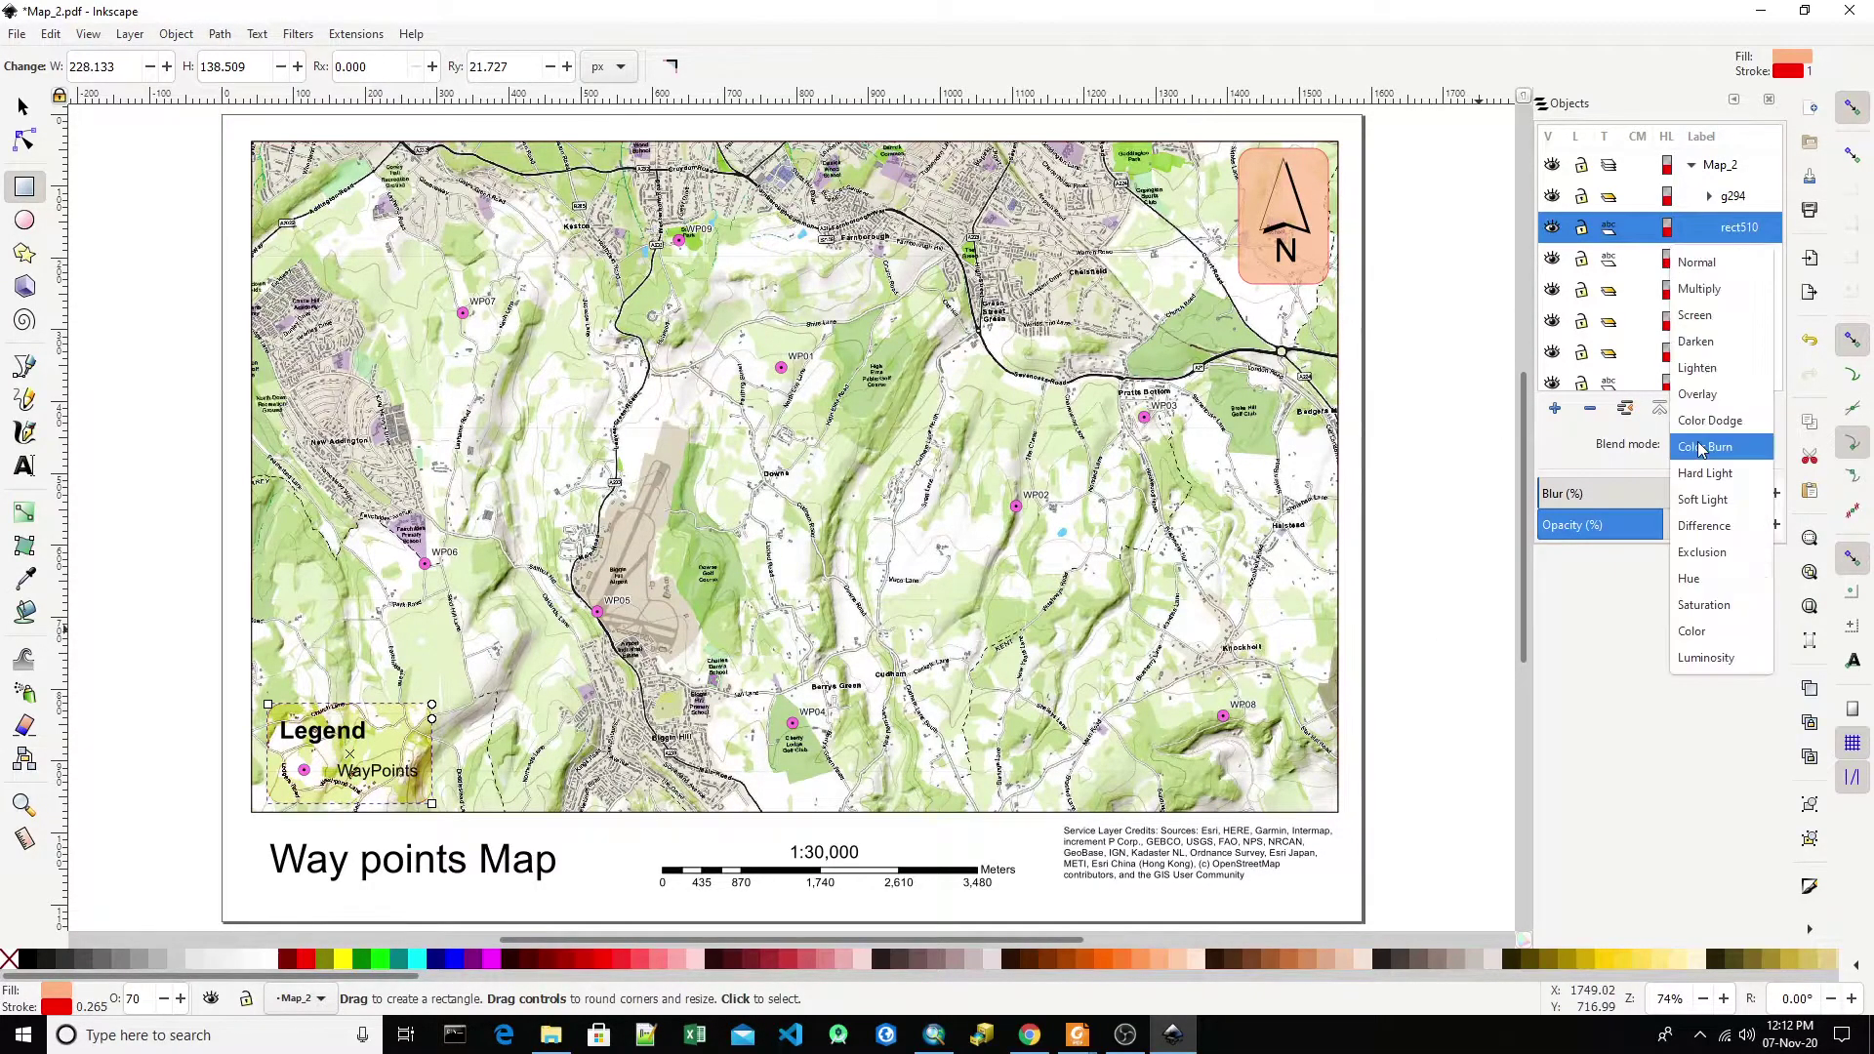
left_click(1699, 262)
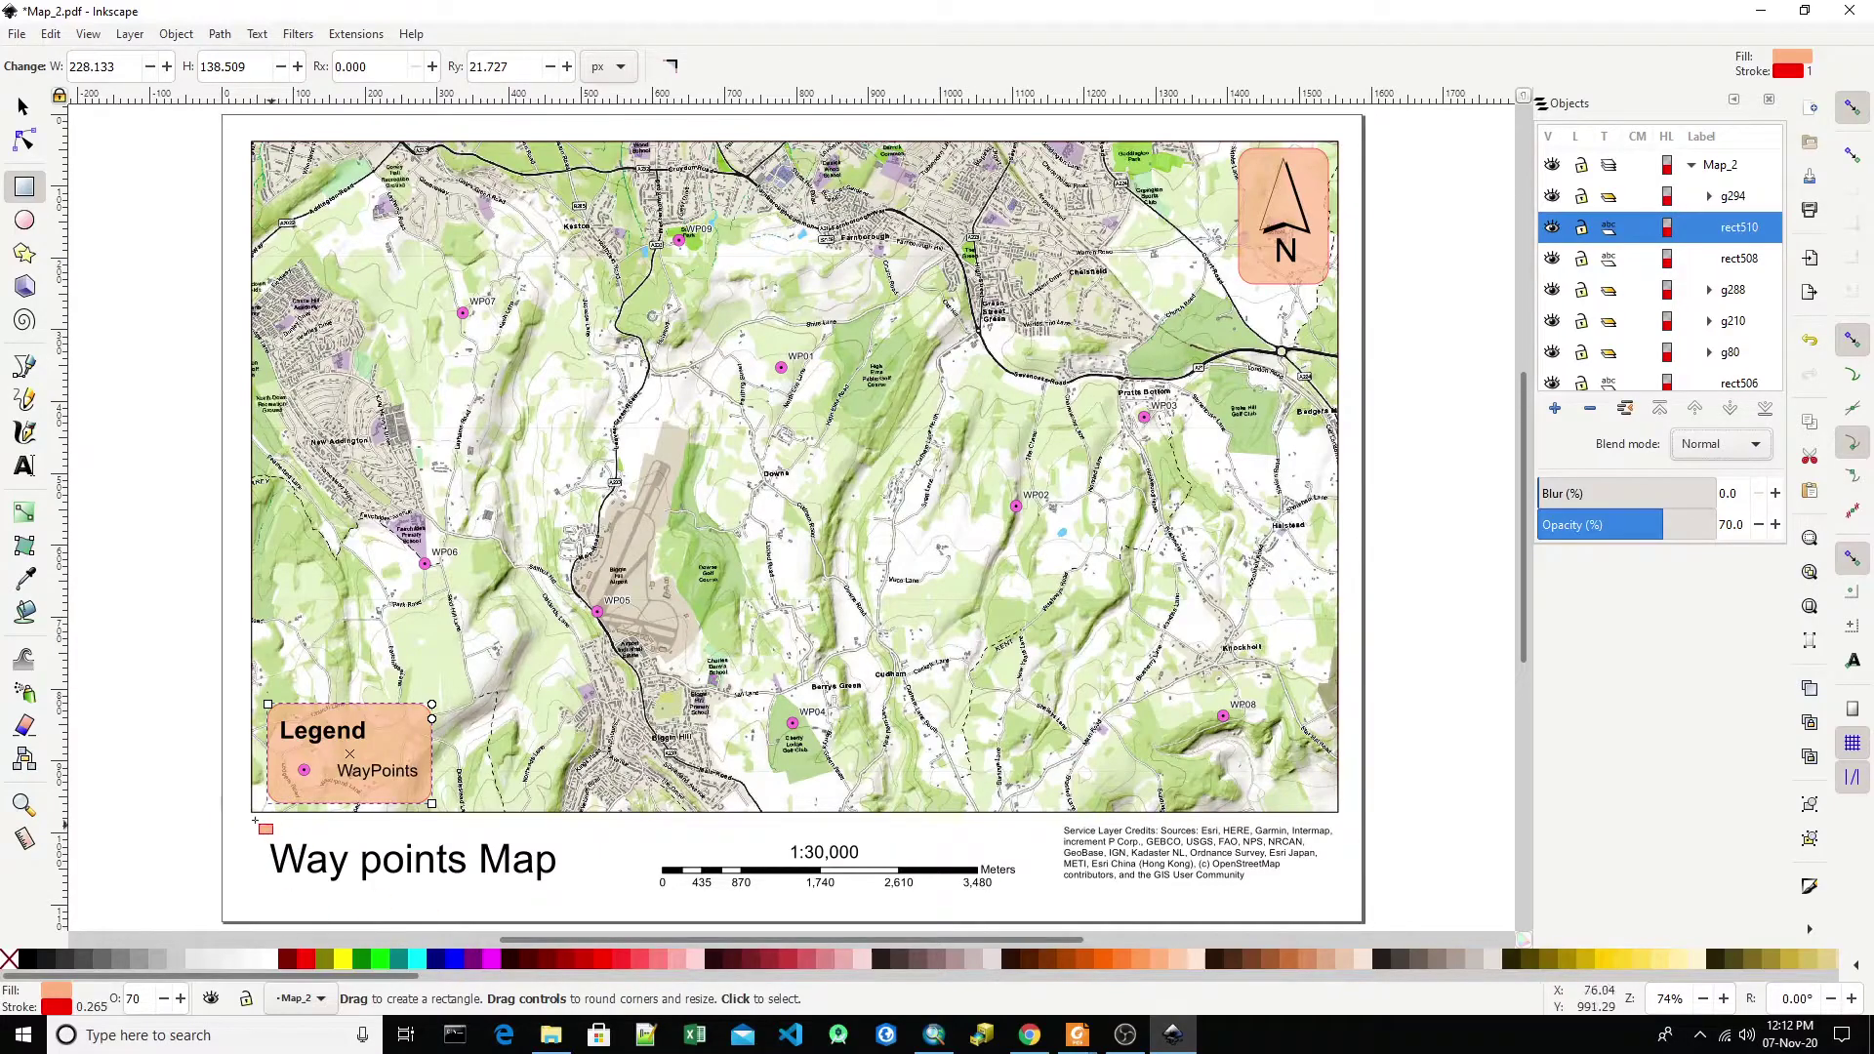
- Draw an orange bar along the map's bottom edge and stretch it to cover the title area
left_click_drag(252, 811, 1338, 771)
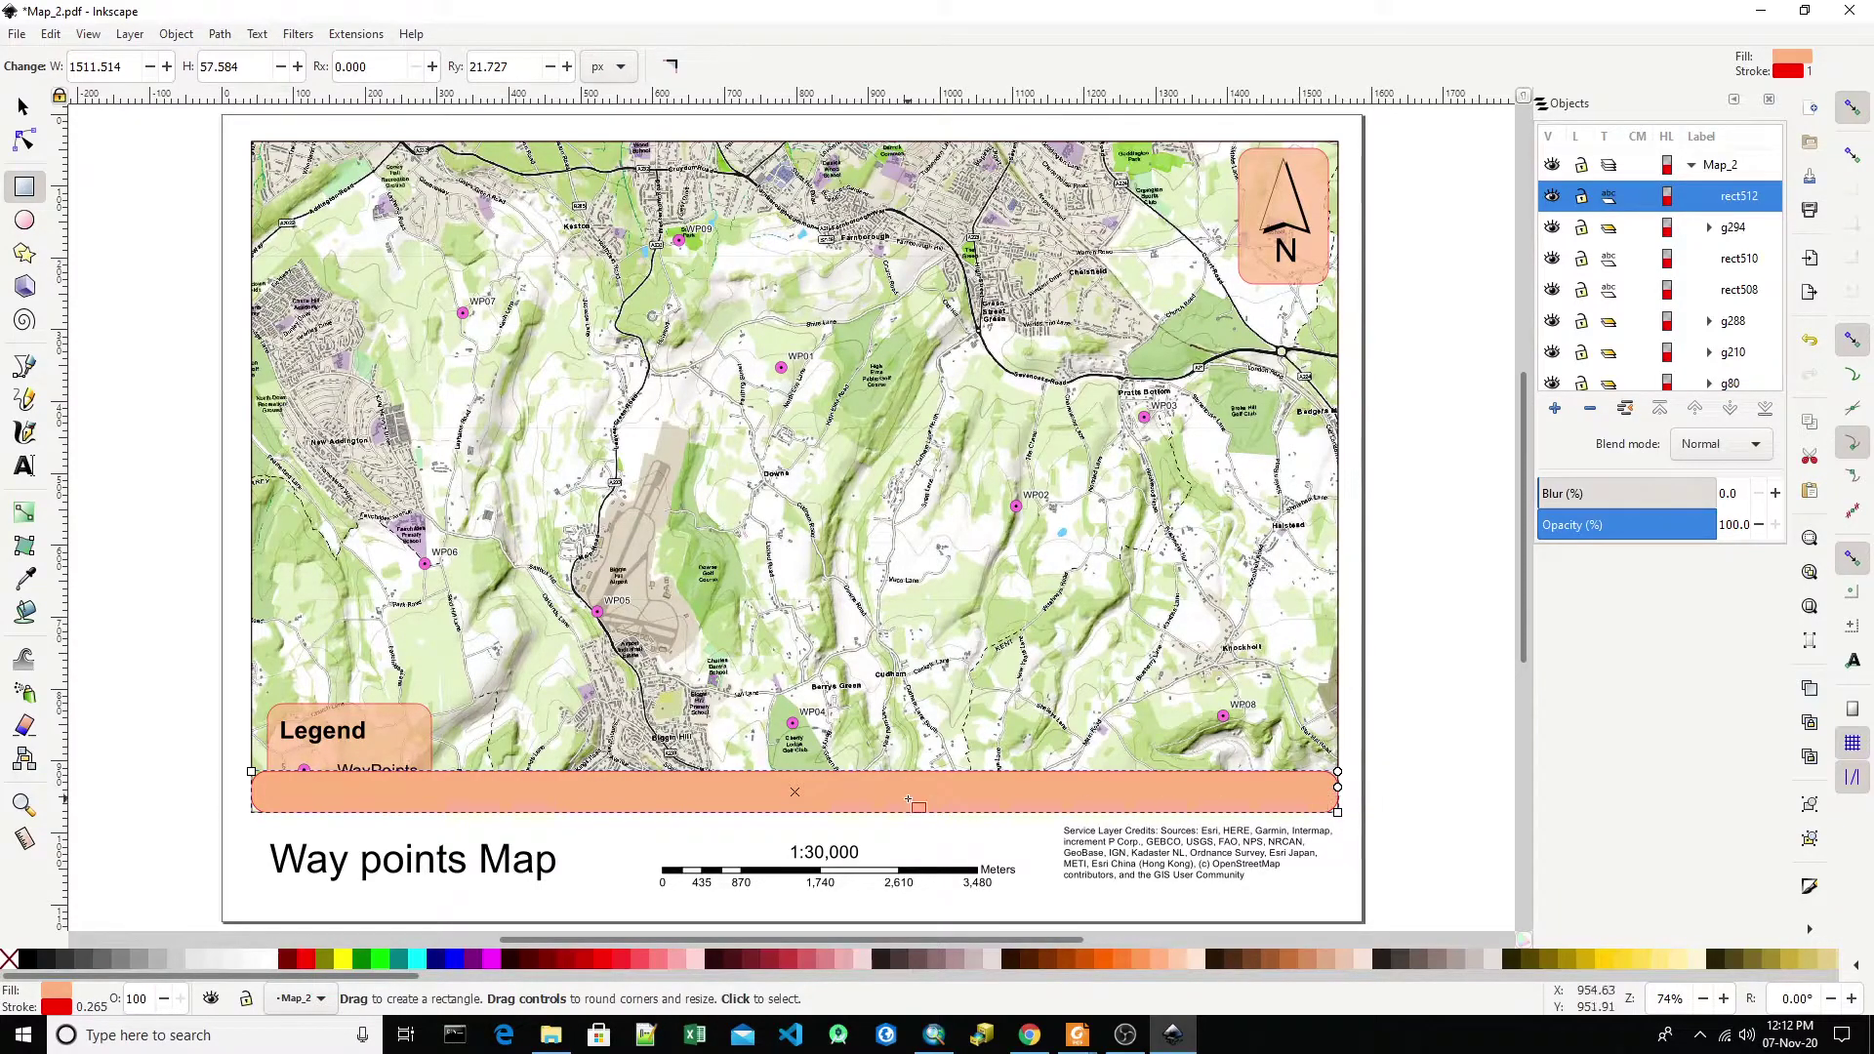
left_click(23, 141)
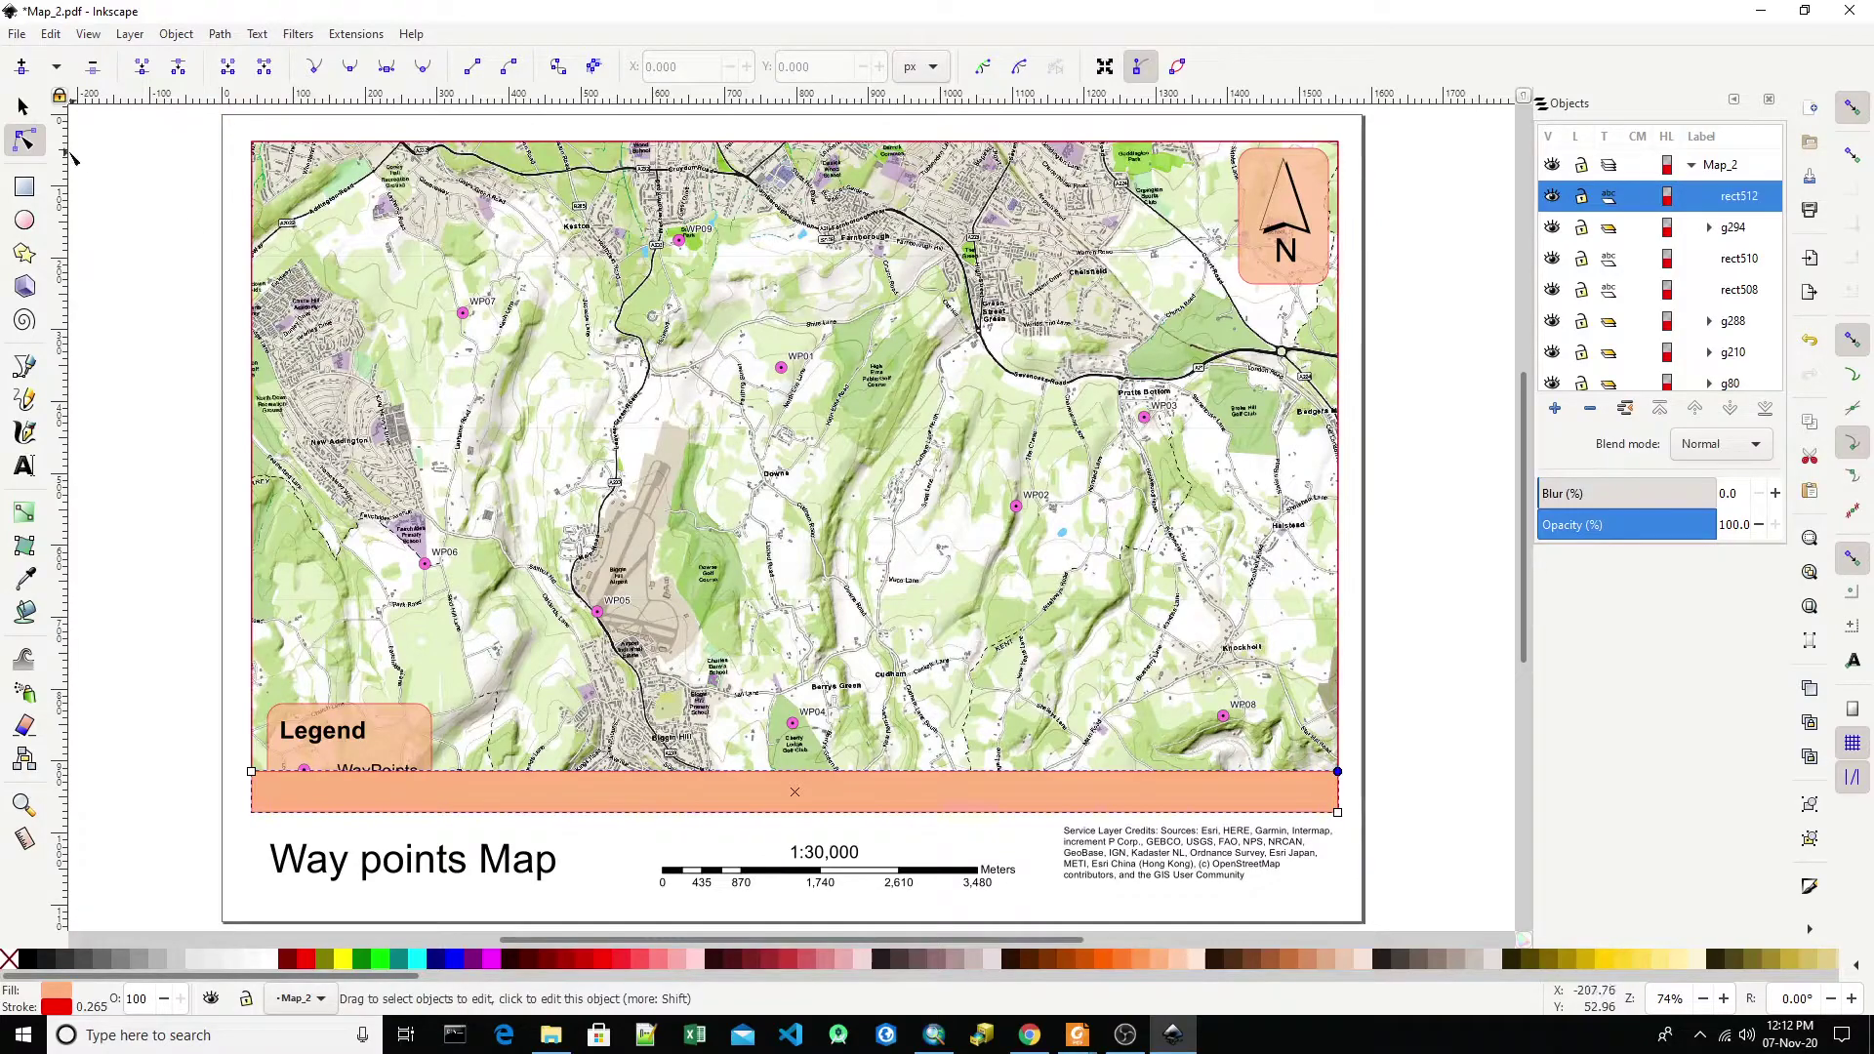
left_click(24, 106)
key("Down")
key("Down")
key("Down")
key("Down")
key("Down")
key("Down")
key("Down")
key("Down")
key("Down")
key("Down")
key("Down")
key("Down")
key("Down")
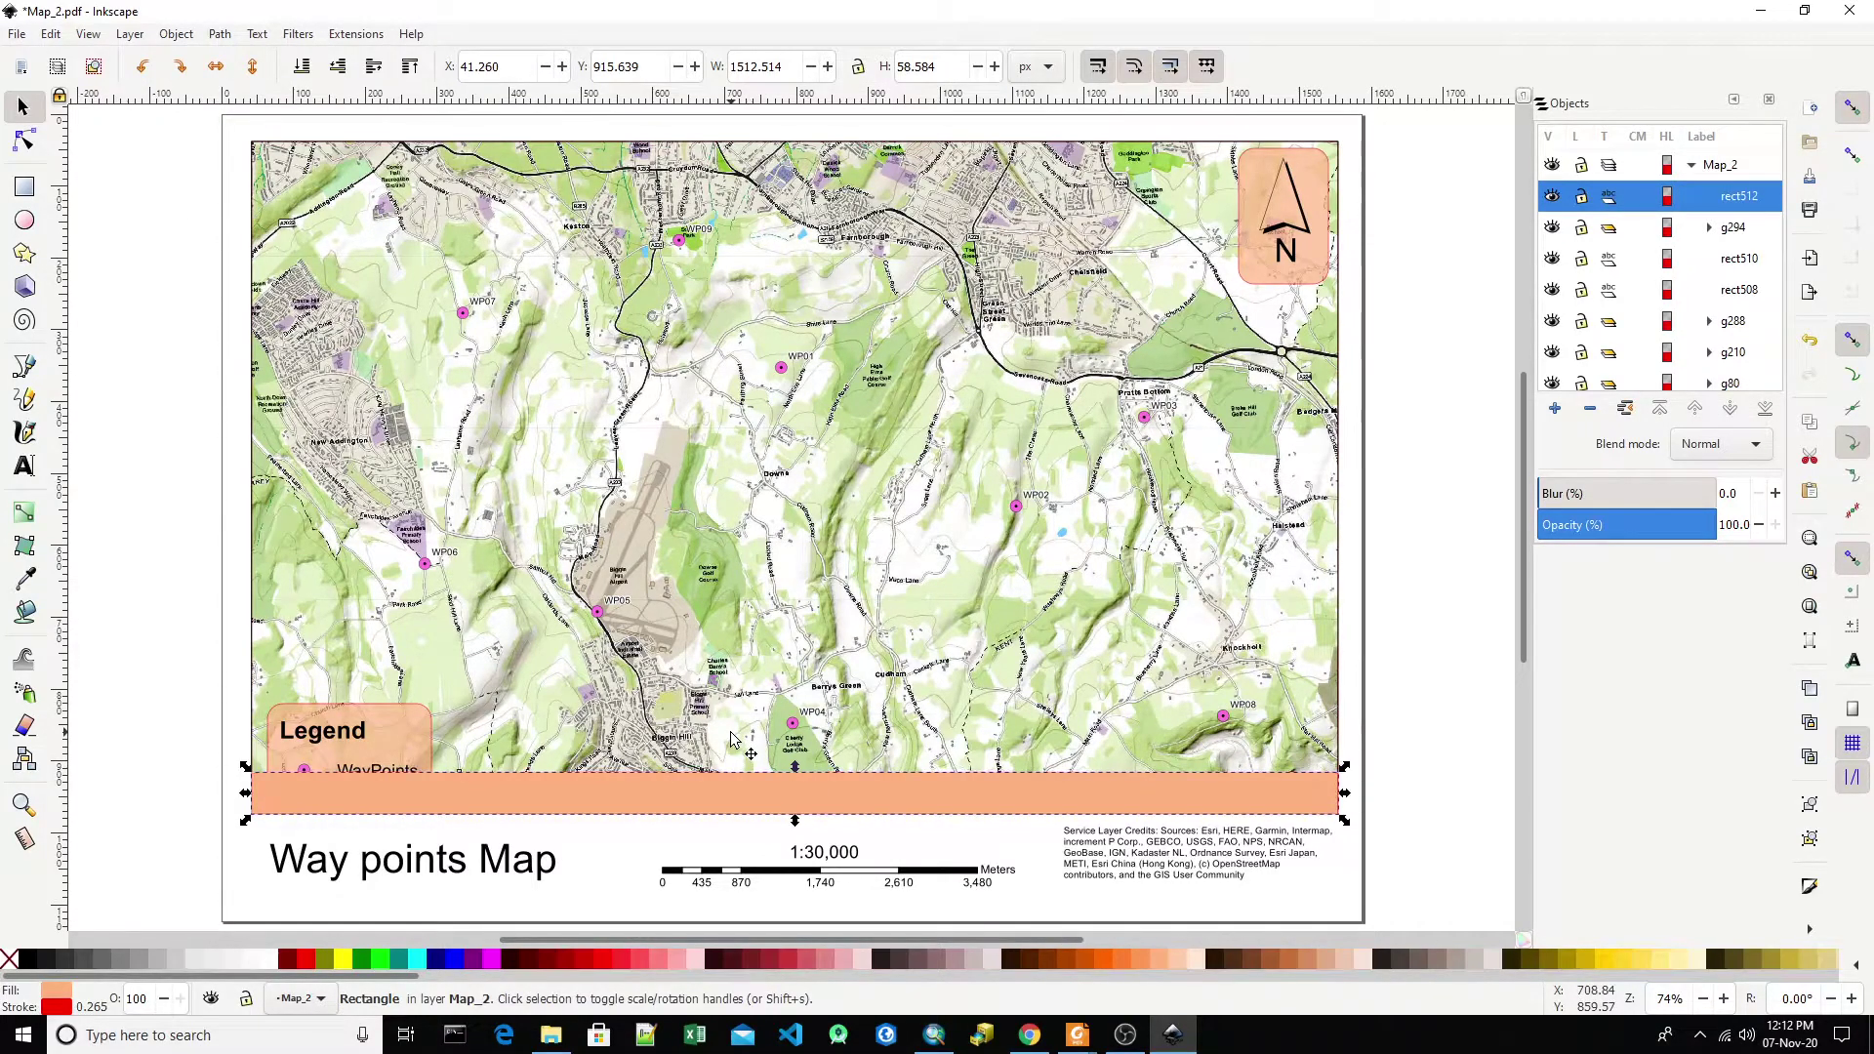
key("Down")
key("Down")
key("Down")
key("Down")
key("Down")
key("Down")
key("Down")
key("Down")
key("Down")
key("Down")
key("Down")
key("Down")
key("Down")
key("Down")
key("Down")
key("Down")
key("Down")
key("Down")
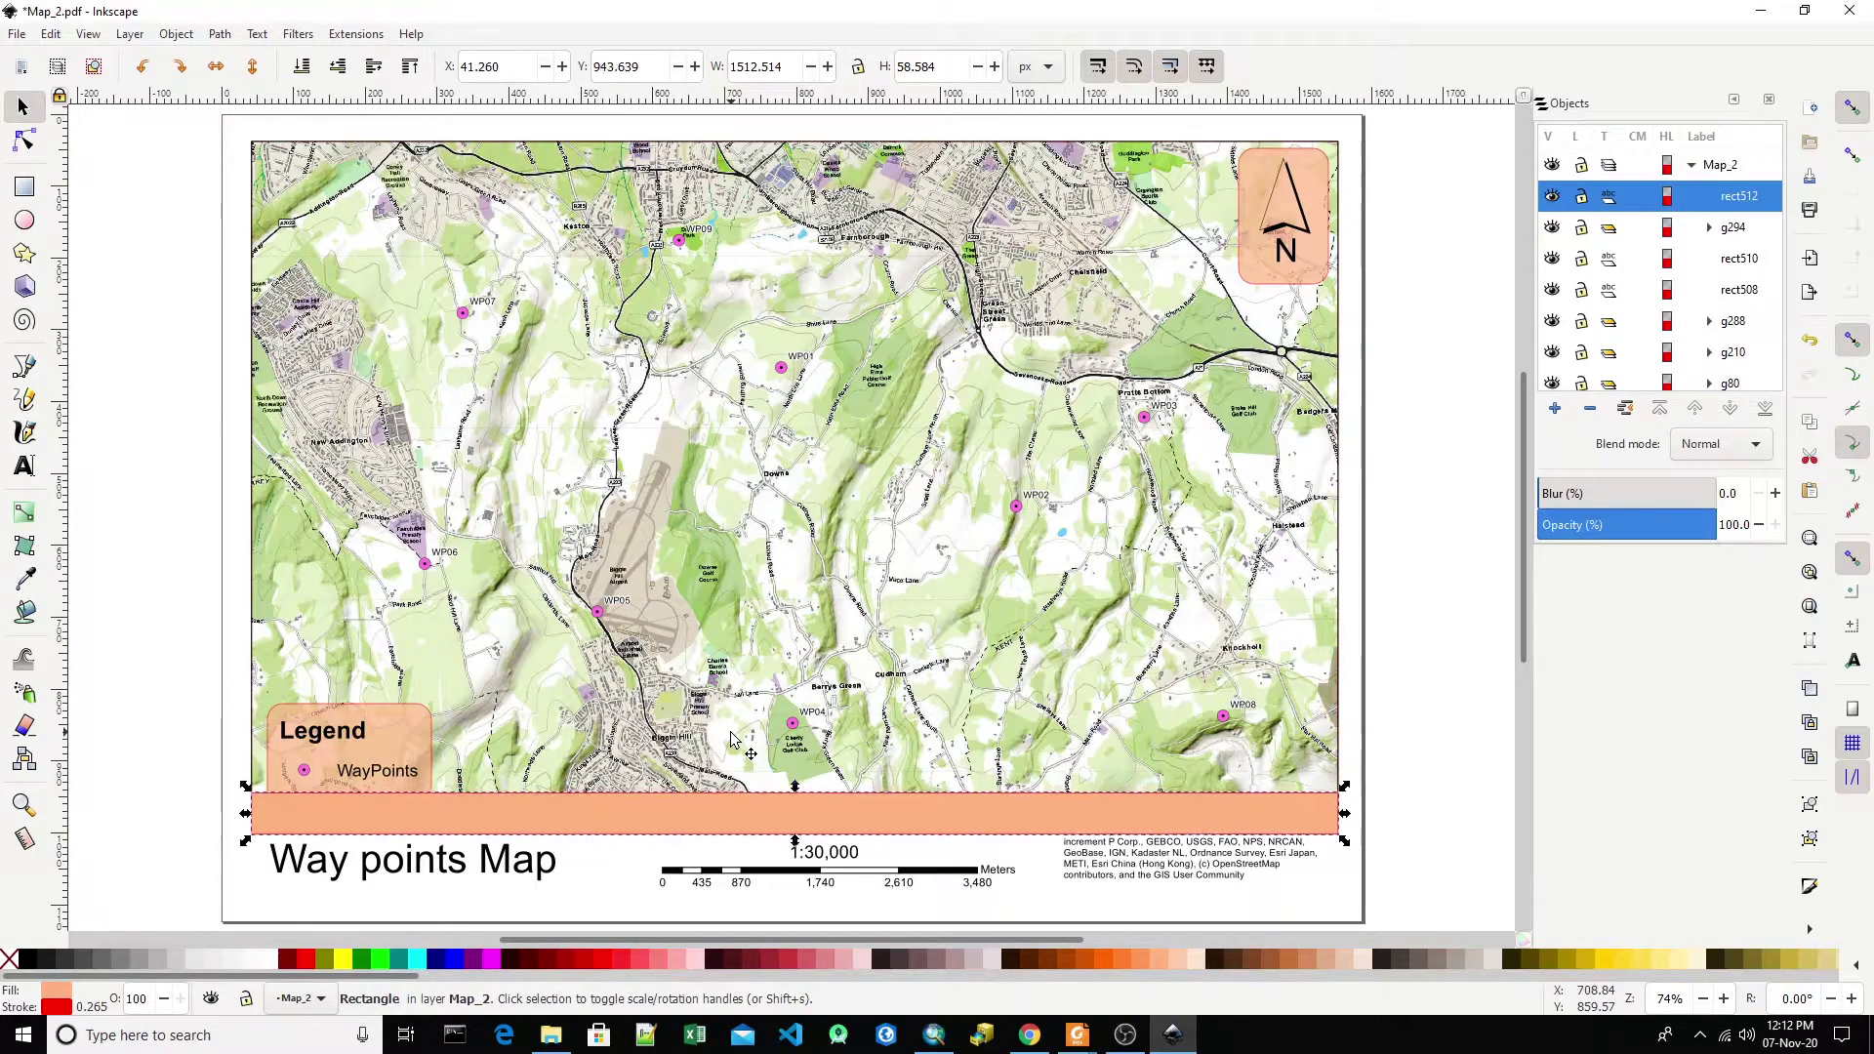
key("Down")
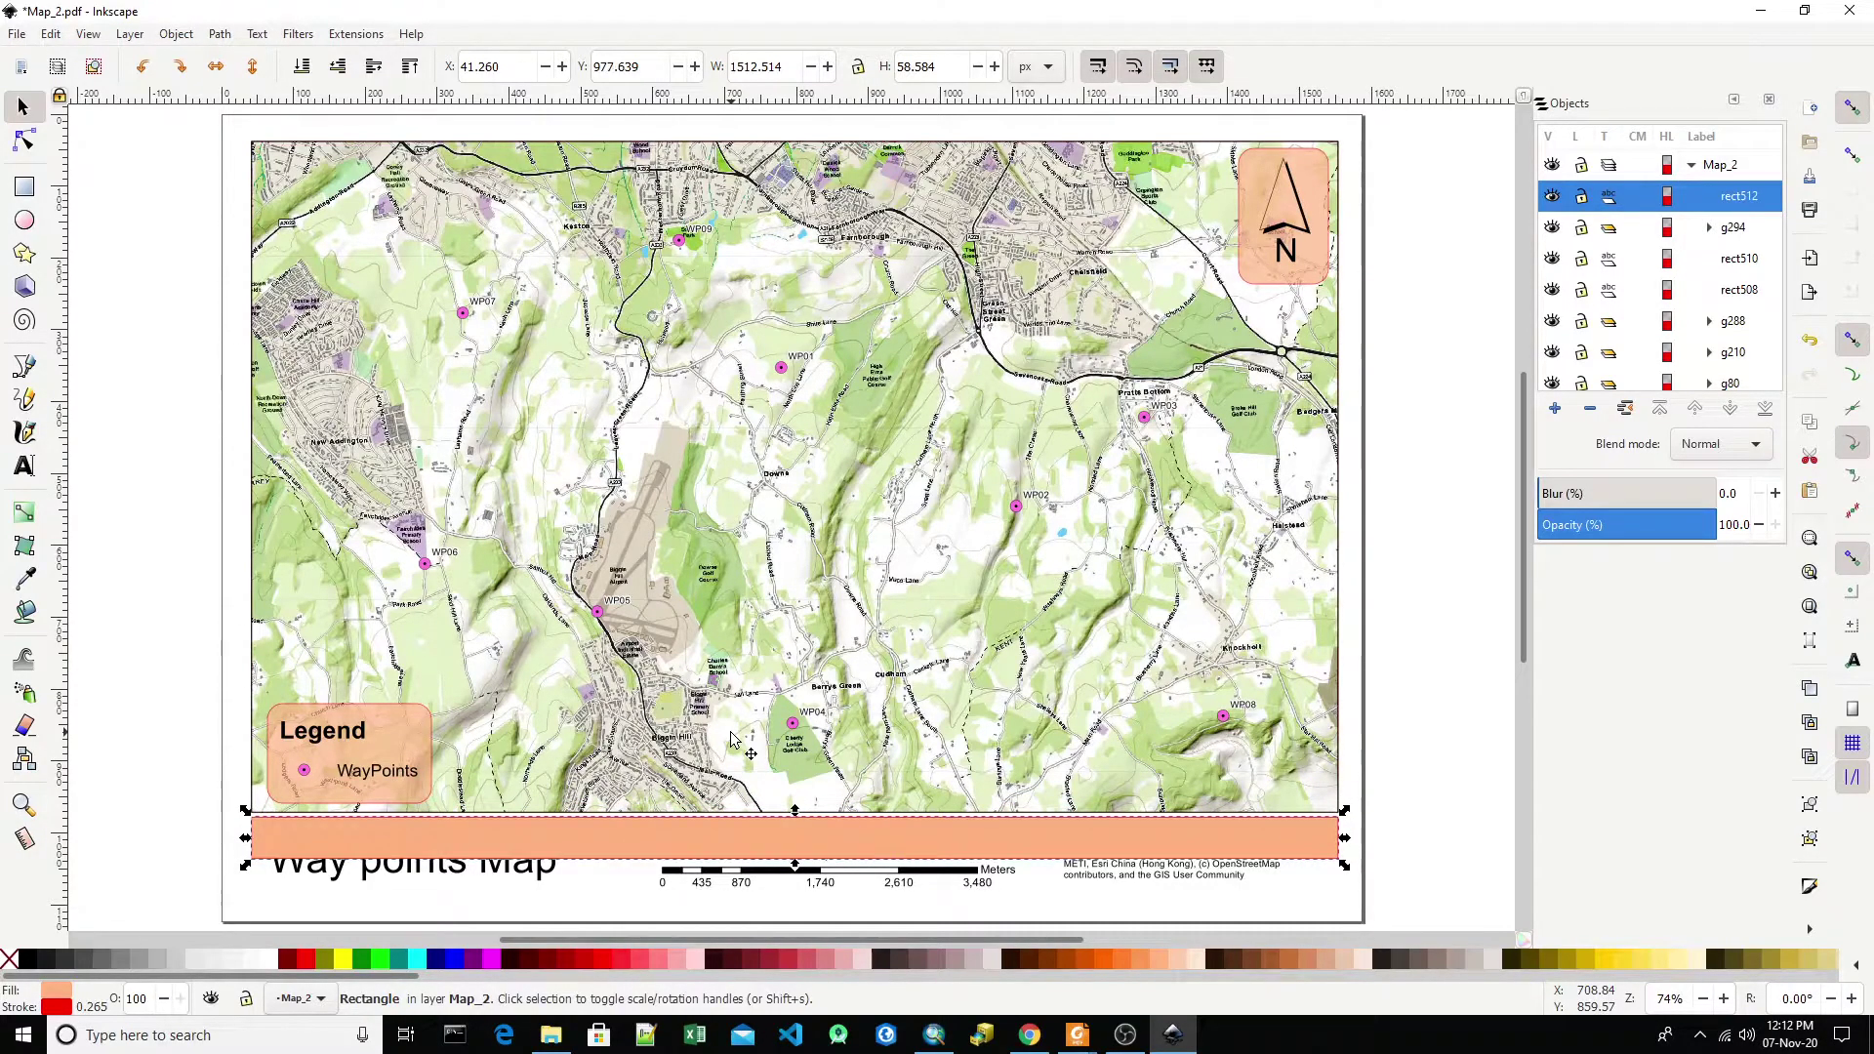
left_click_drag(796, 866, 796, 904)
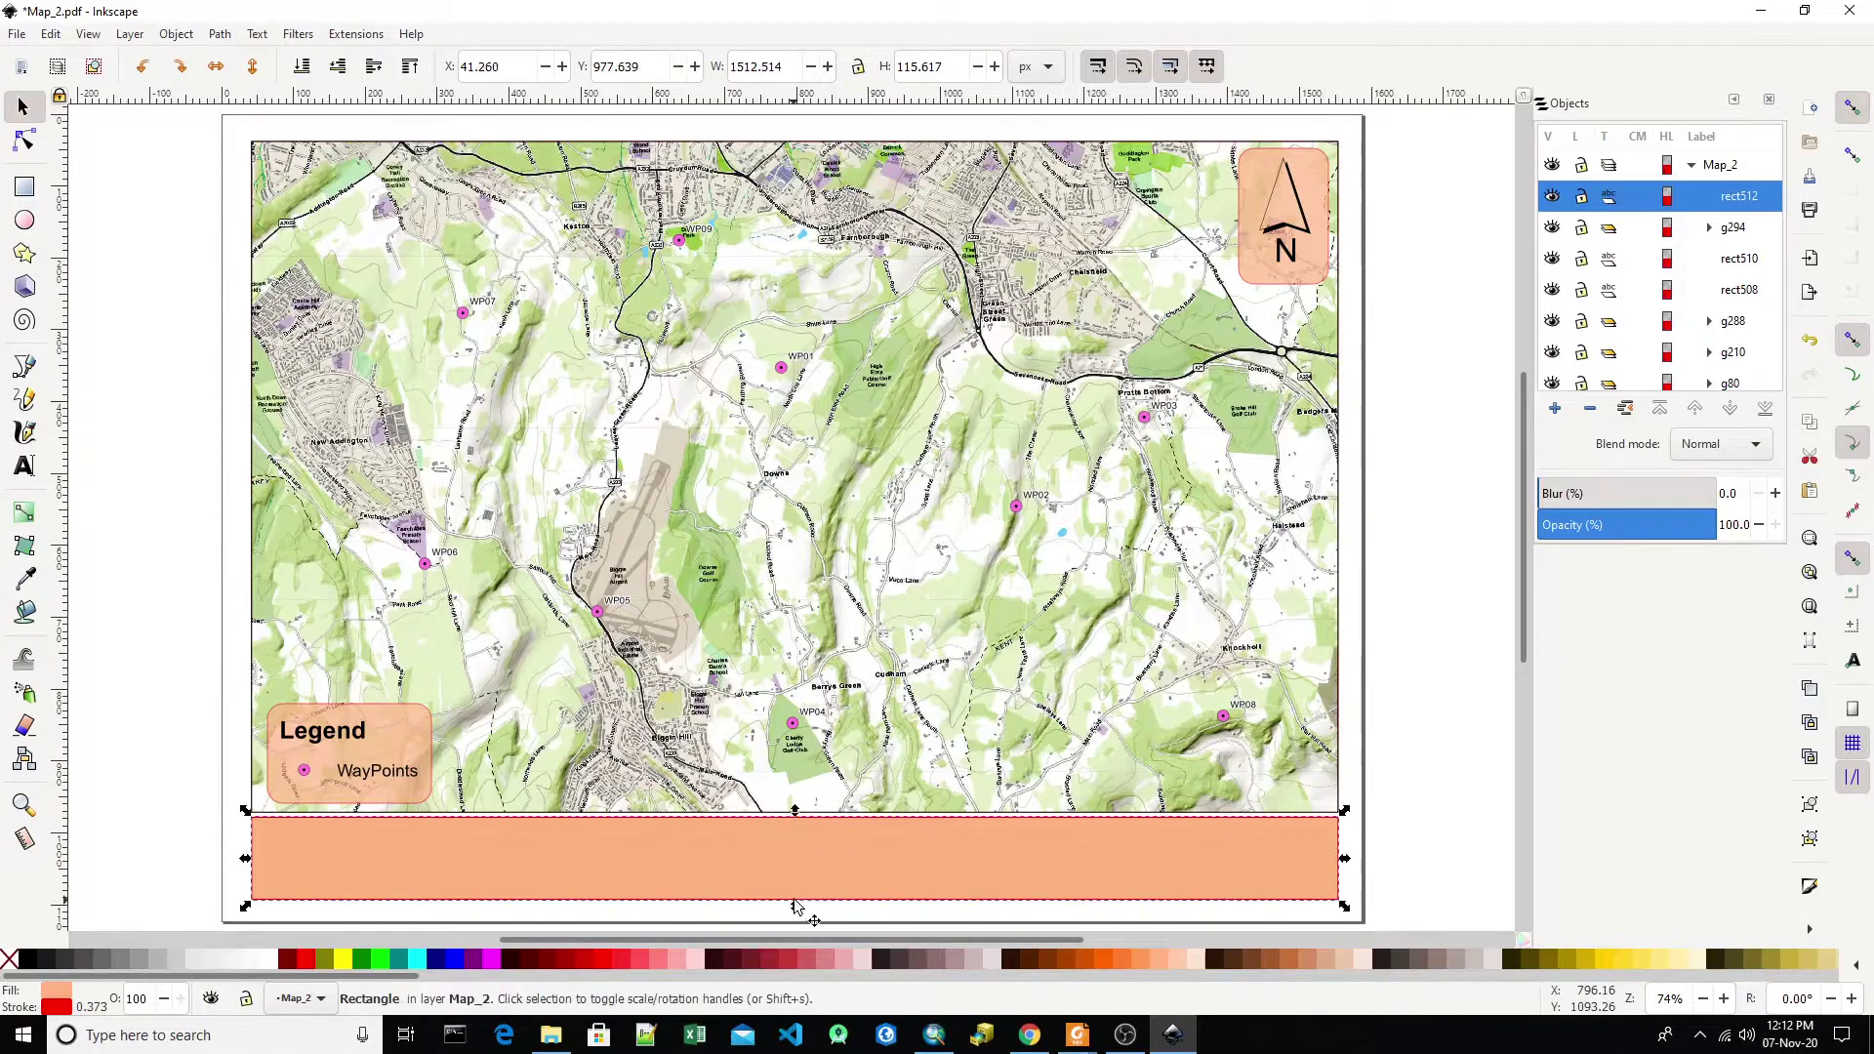
- Send the orange bar behind the title and scale bar, set 70% opacity, and deselect it
left_click(1765, 413)
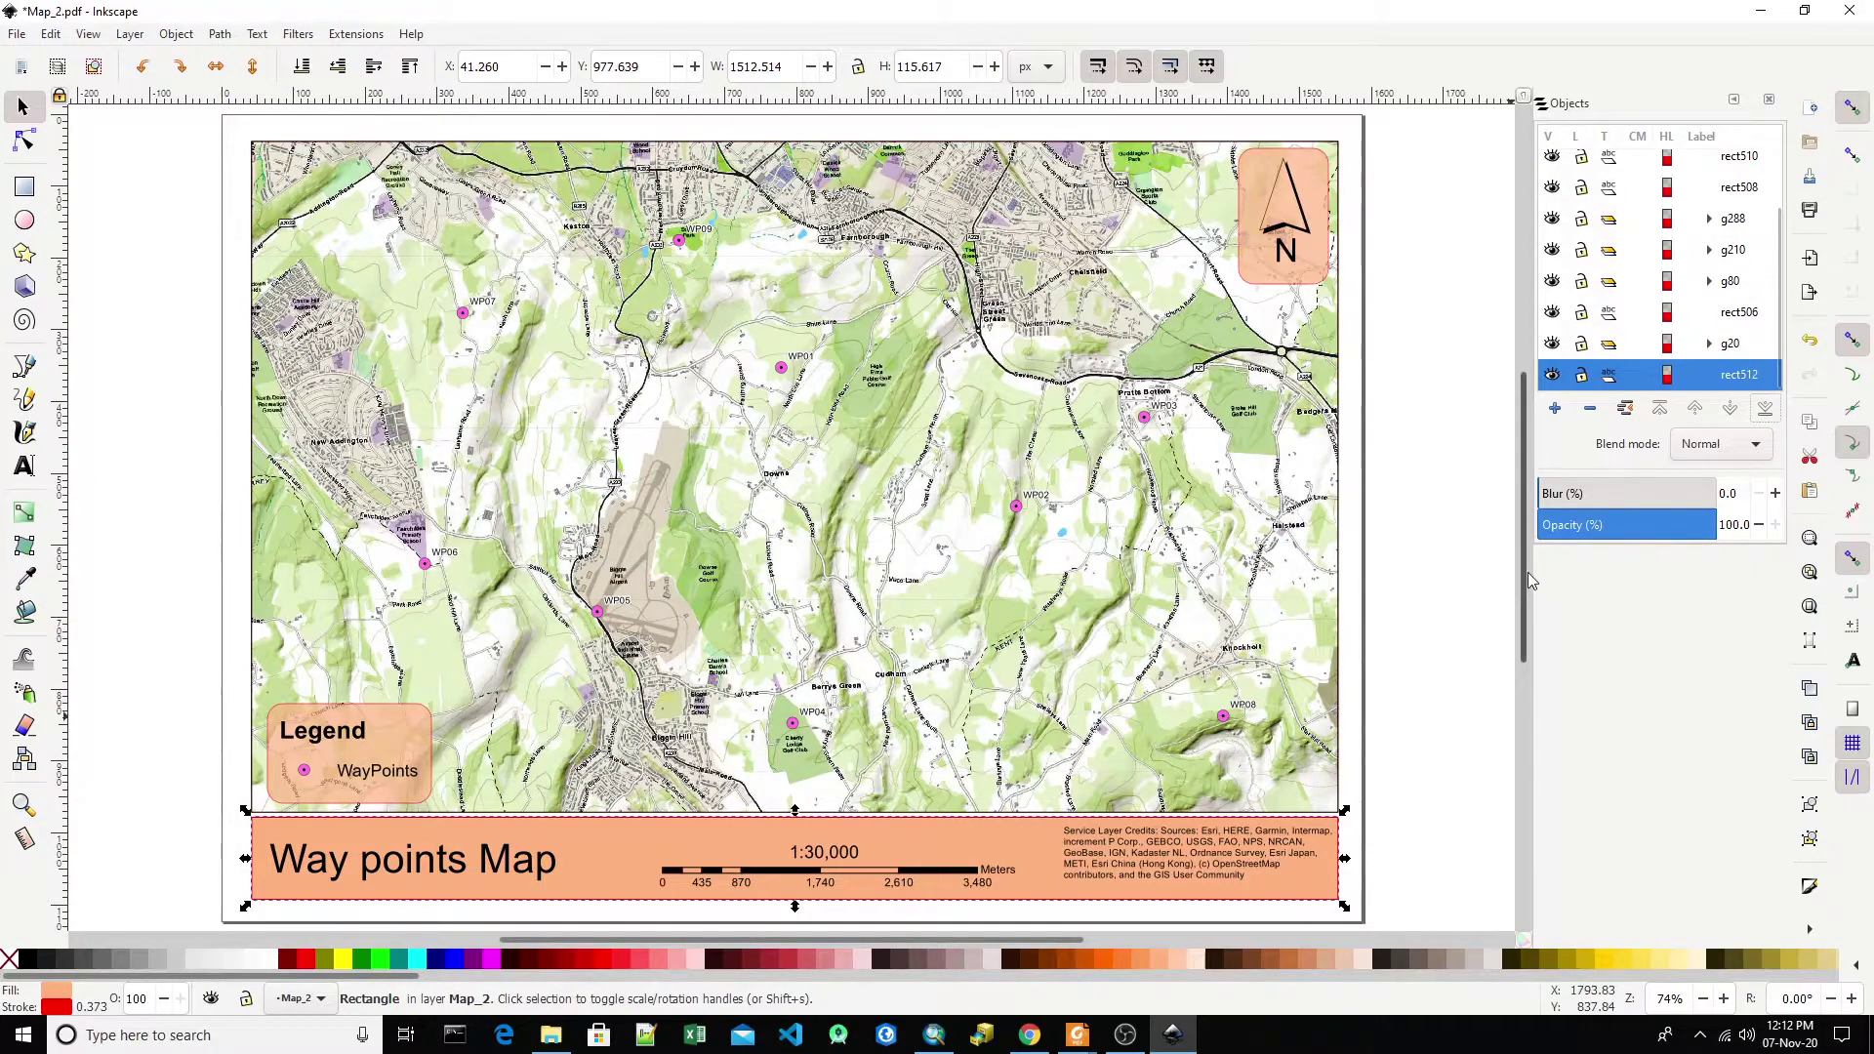
double_click(1735, 524)
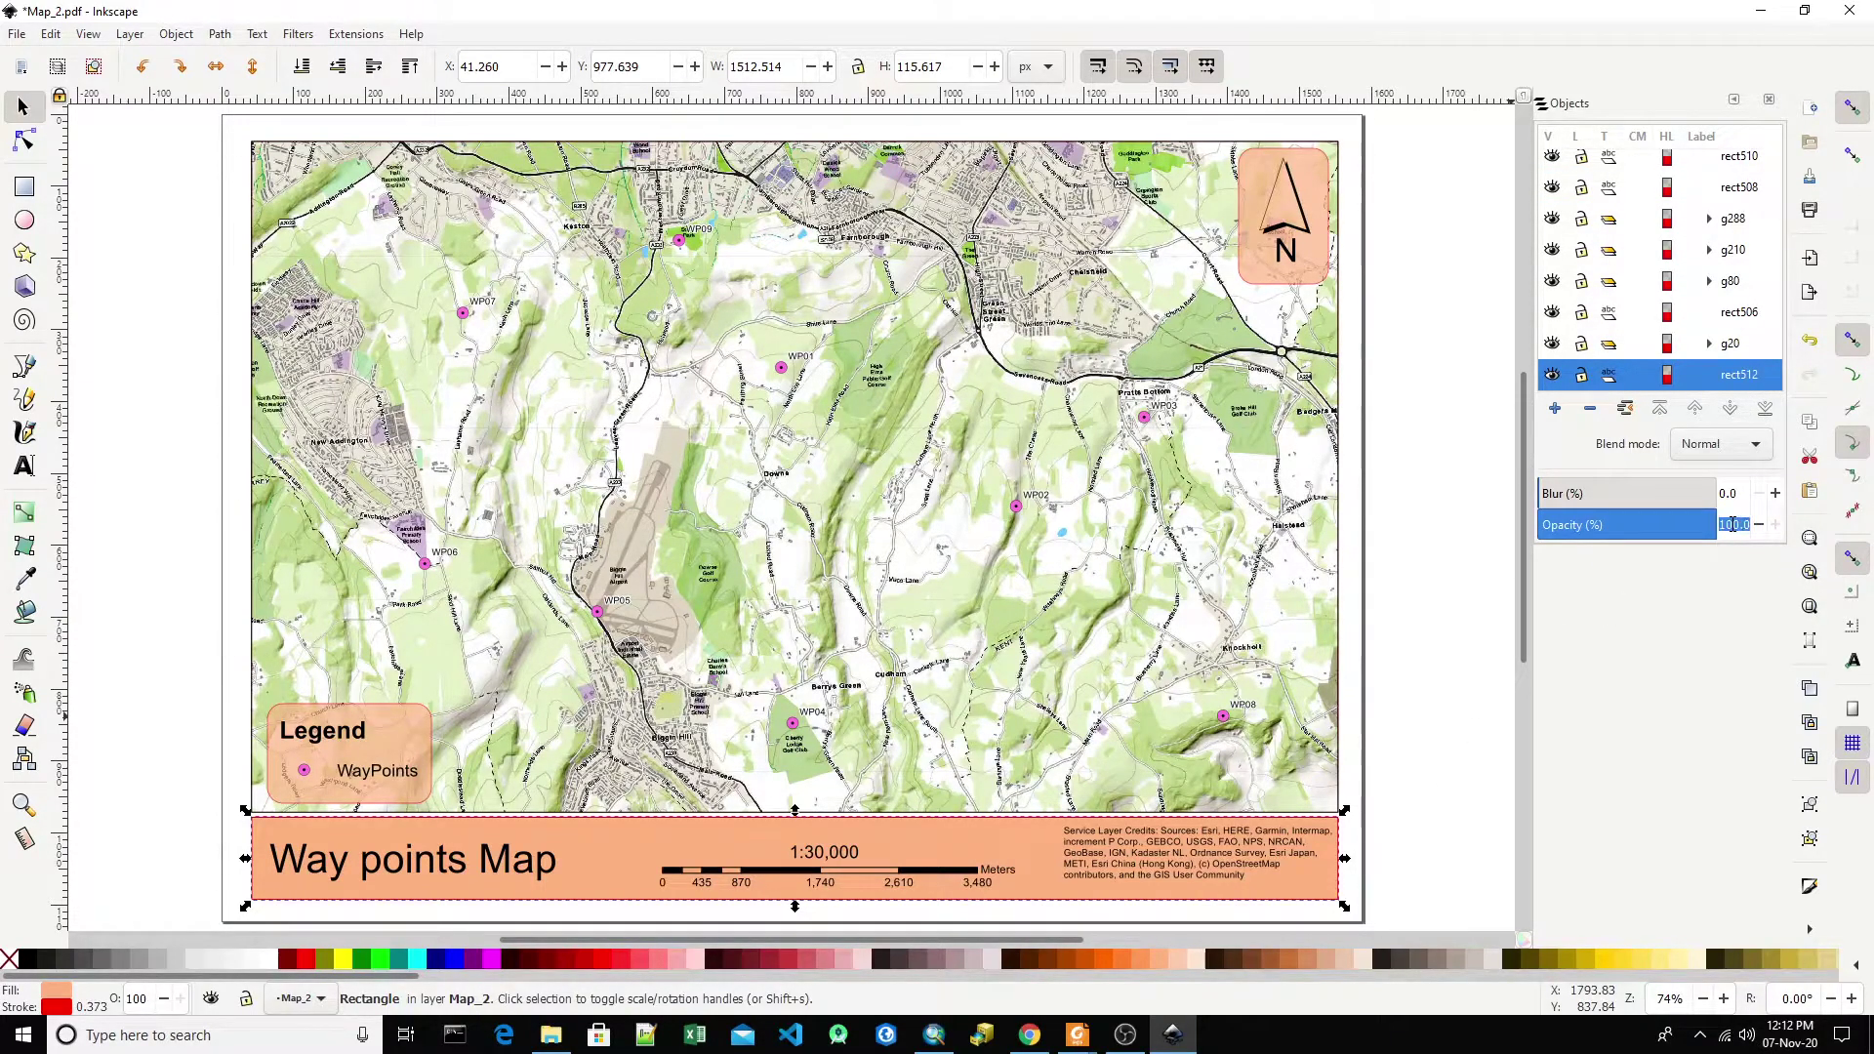
type("70")
key("Return")
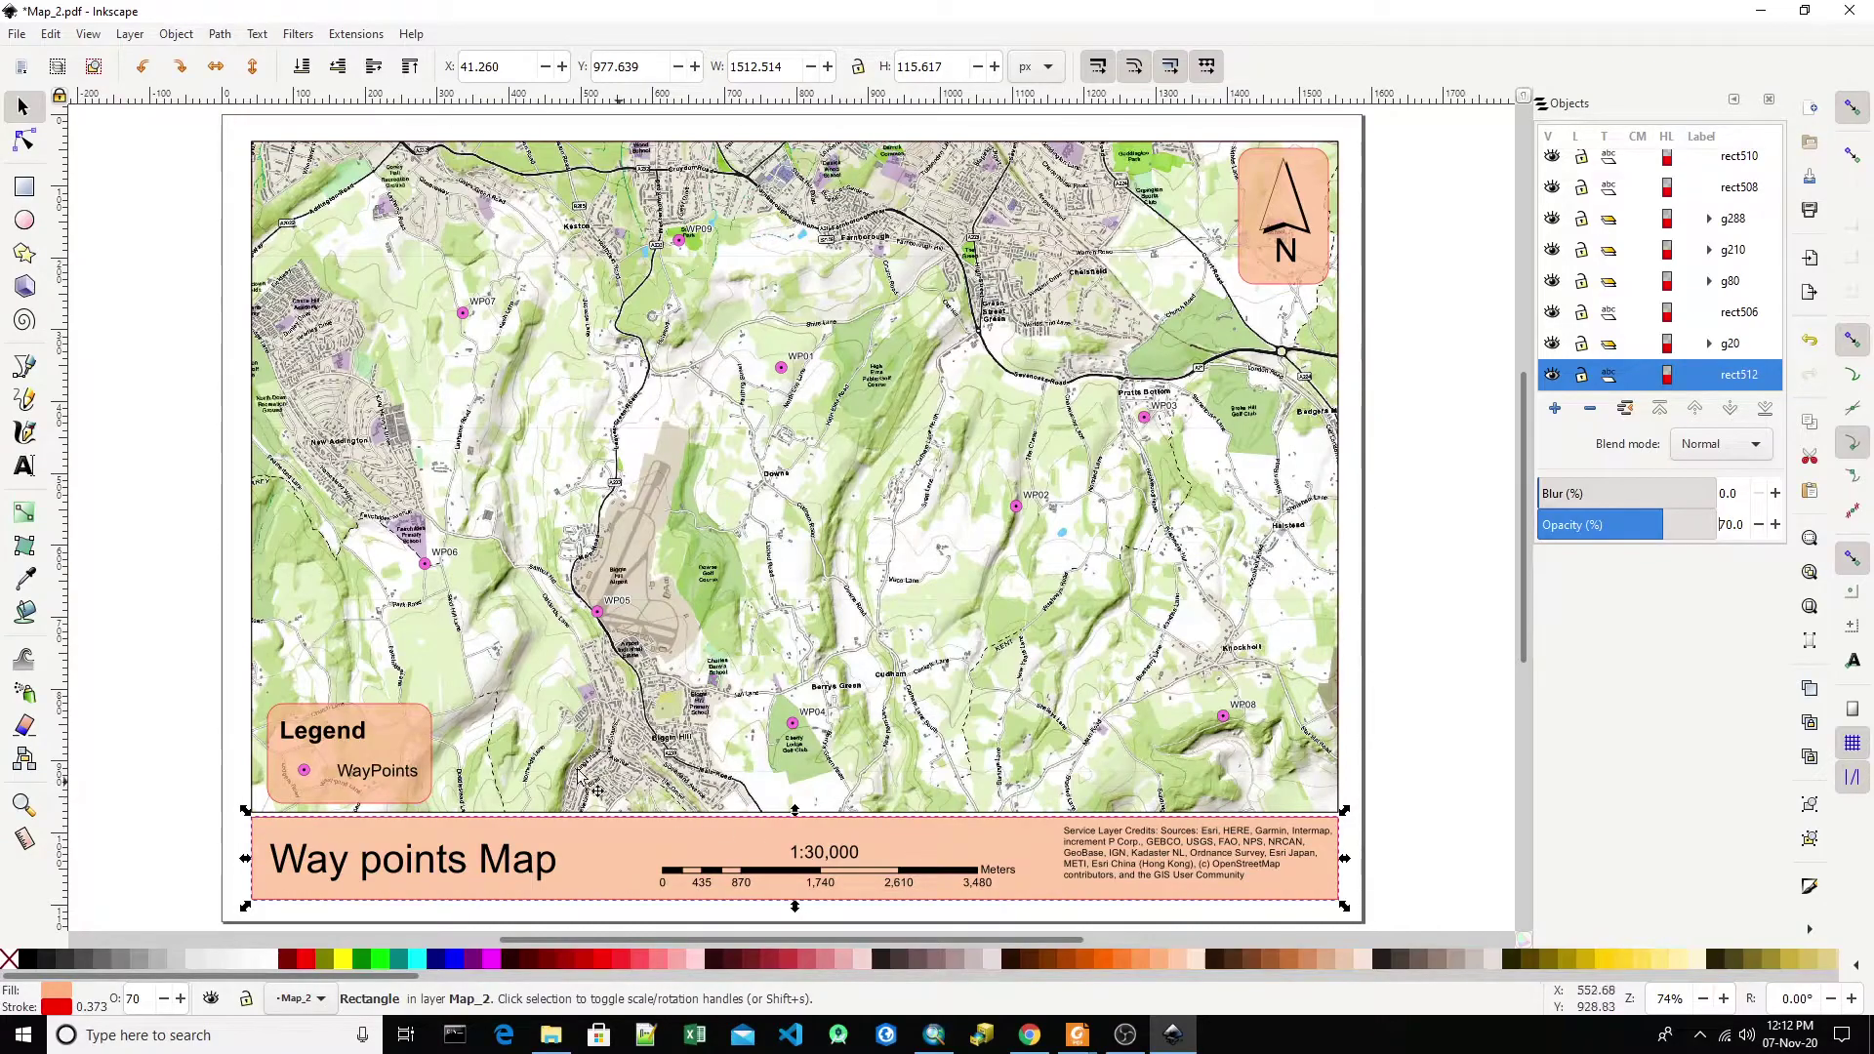
left_click(1427, 389)
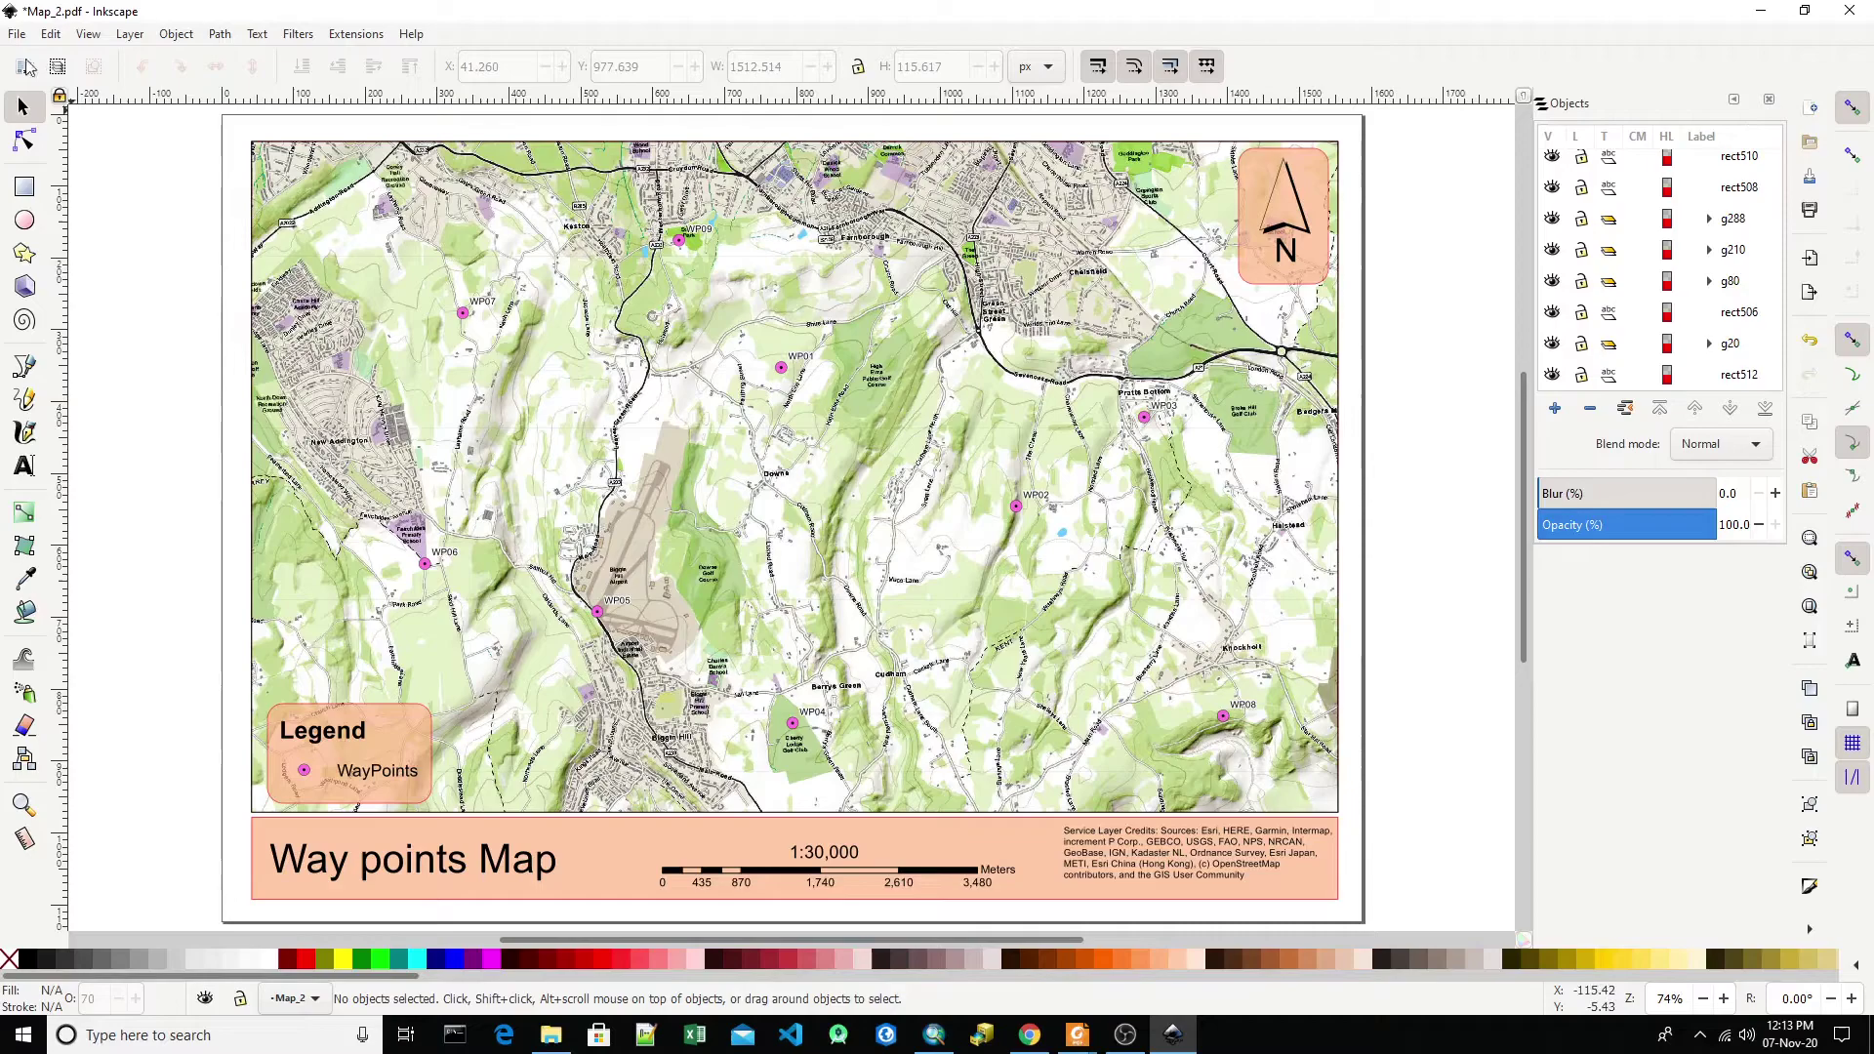
- Save a copy as Portable Document Format named Map_3.pdf, accepting the default PDF settings
left_click(17, 33)
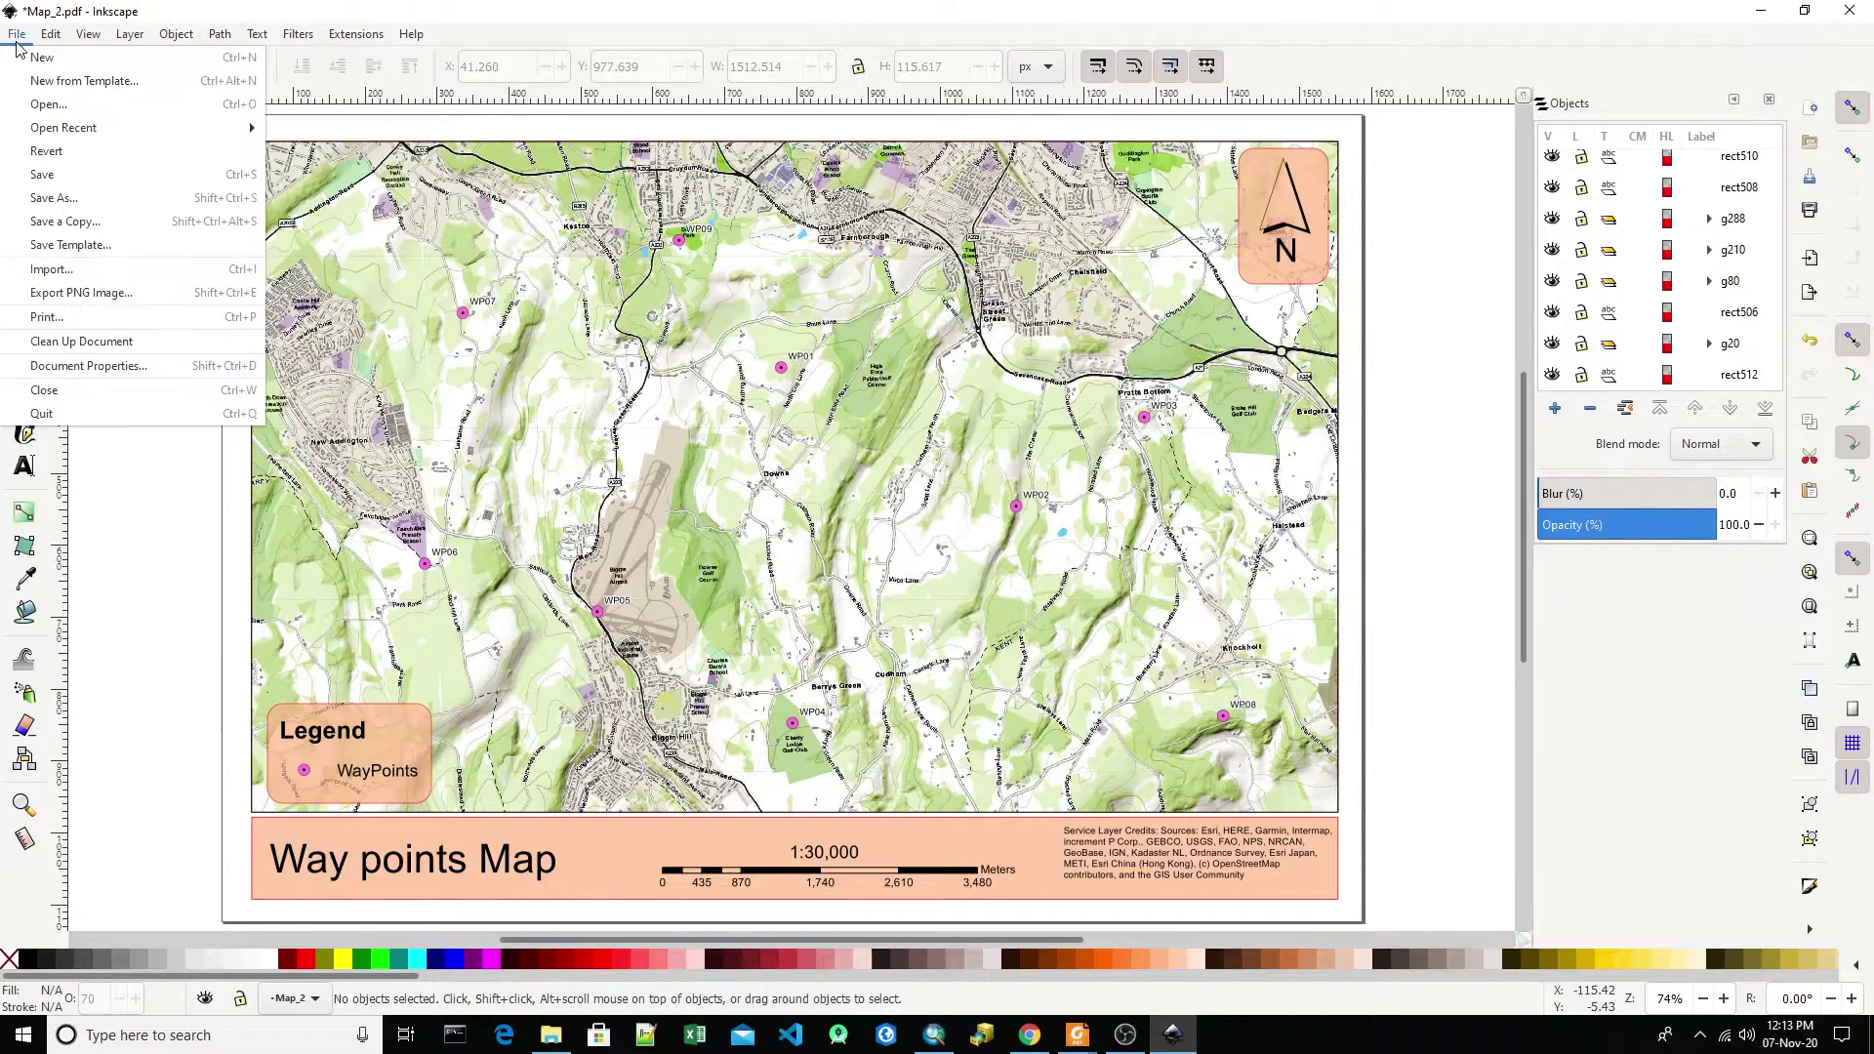
left_click(84, 226)
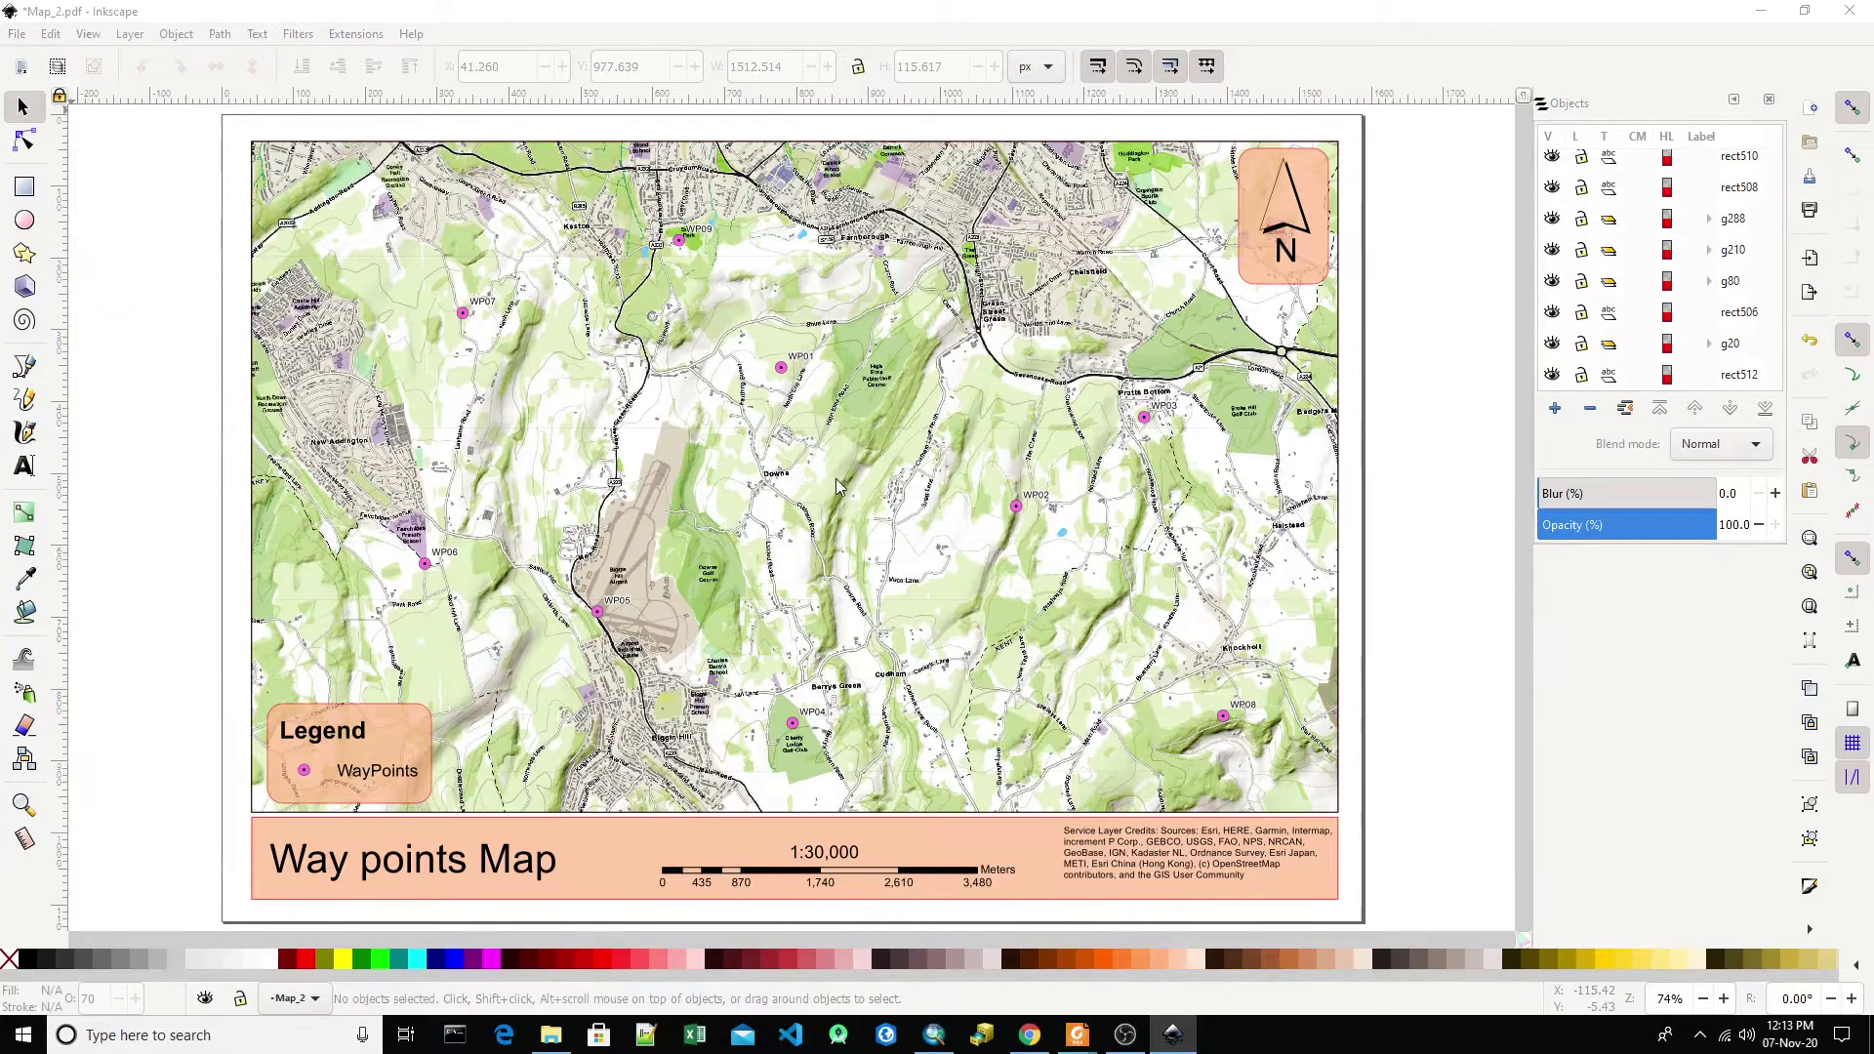
left_click(293, 411)
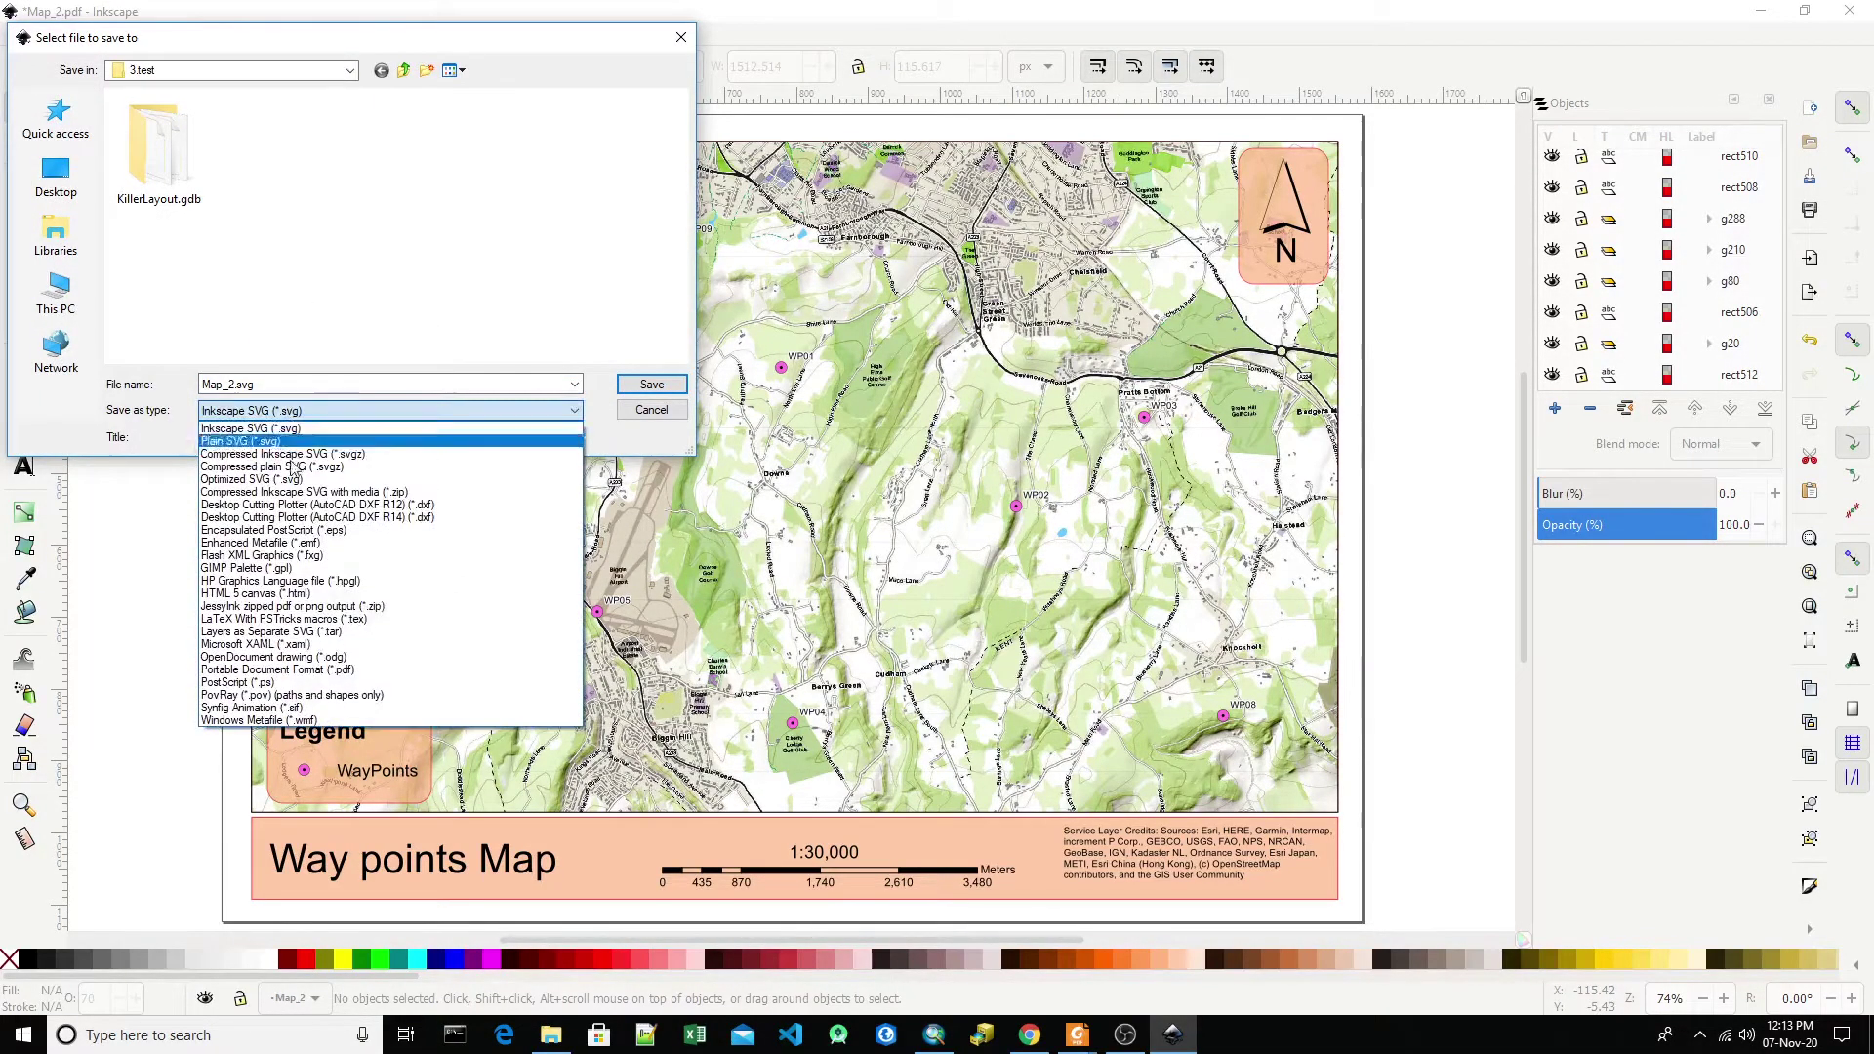
left_click(344, 671)
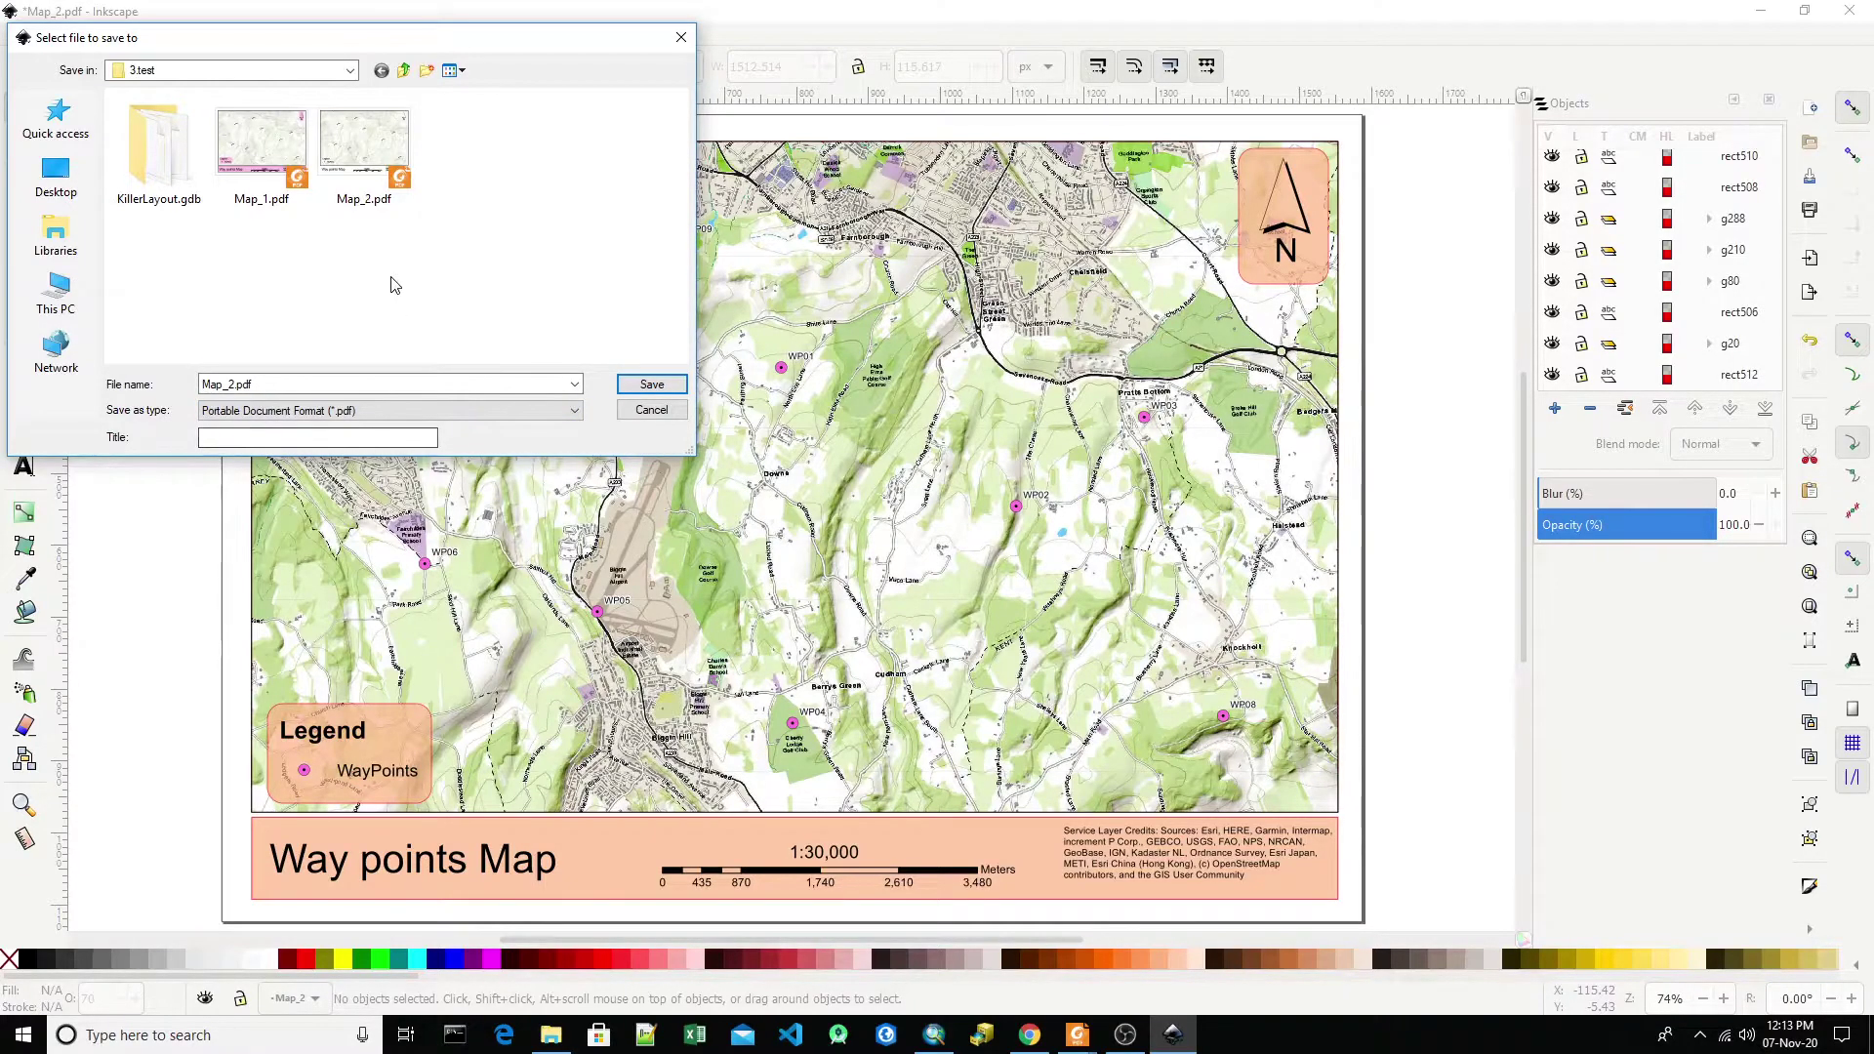
left_click(230, 383)
double_click(230, 383)
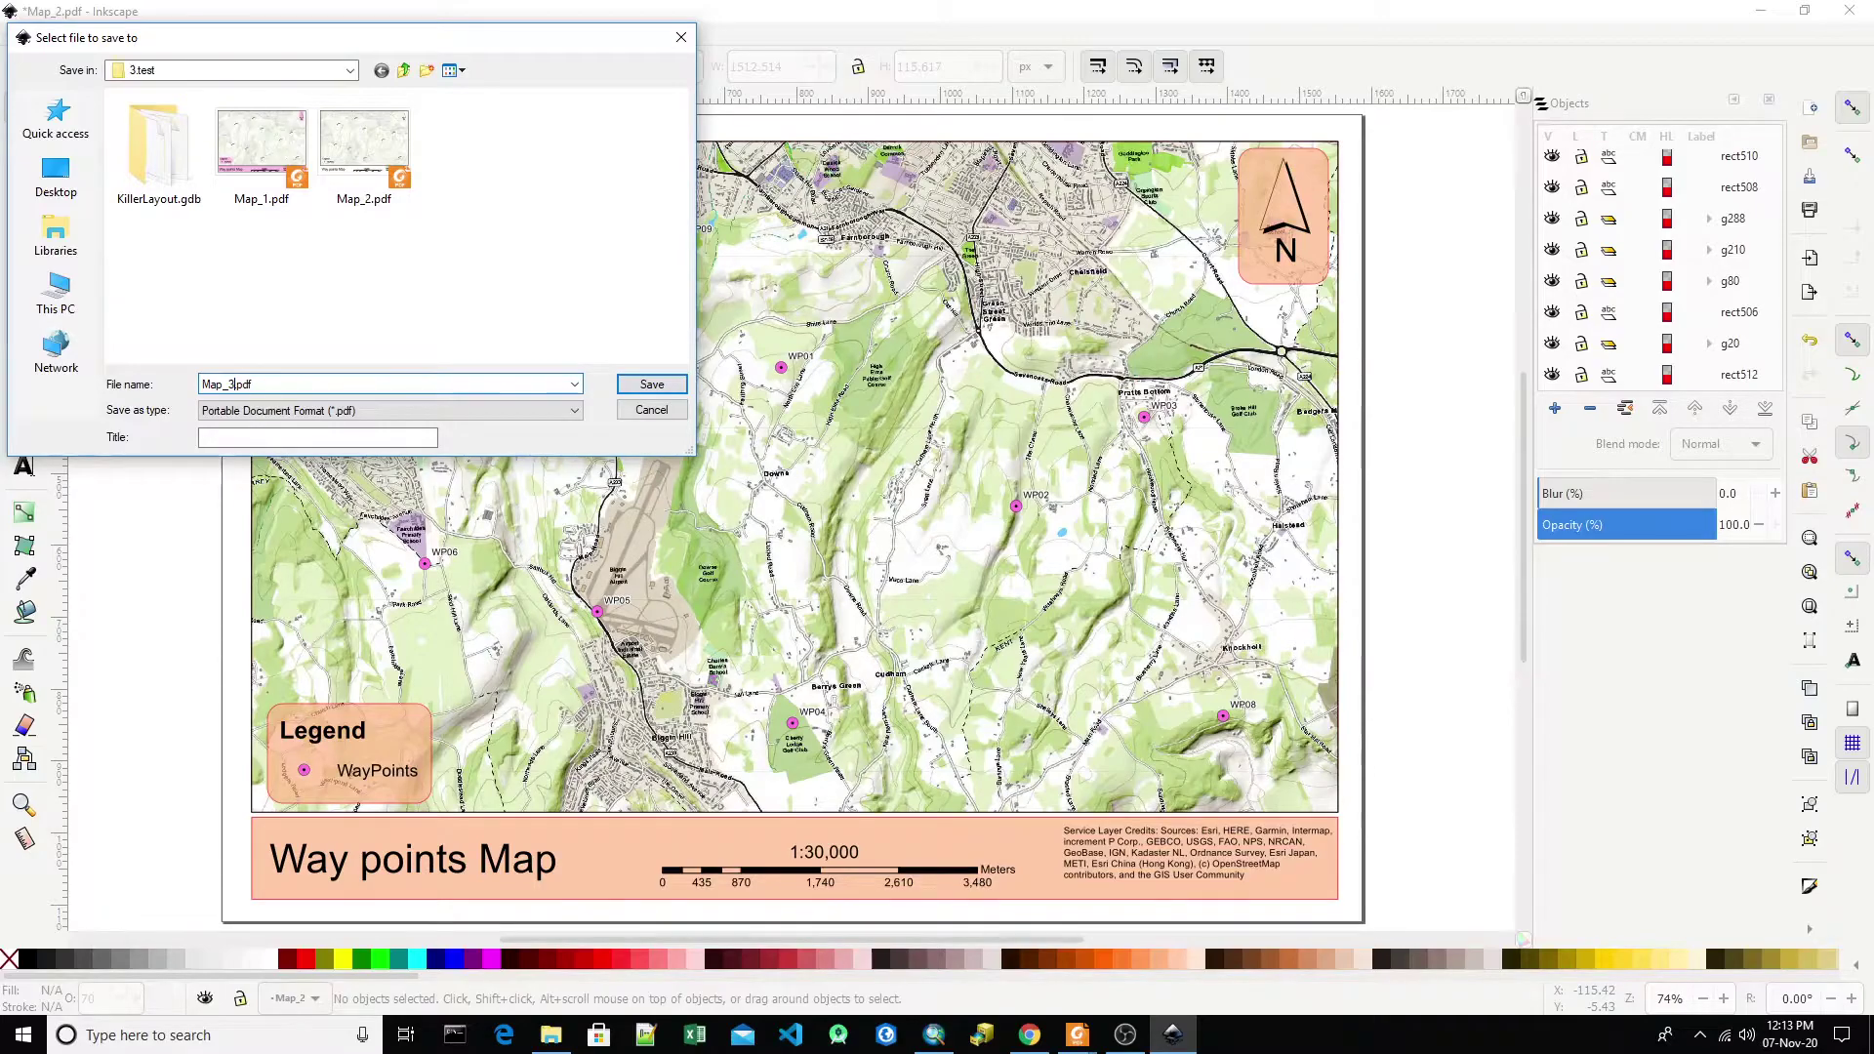
type("3")
key("Return")
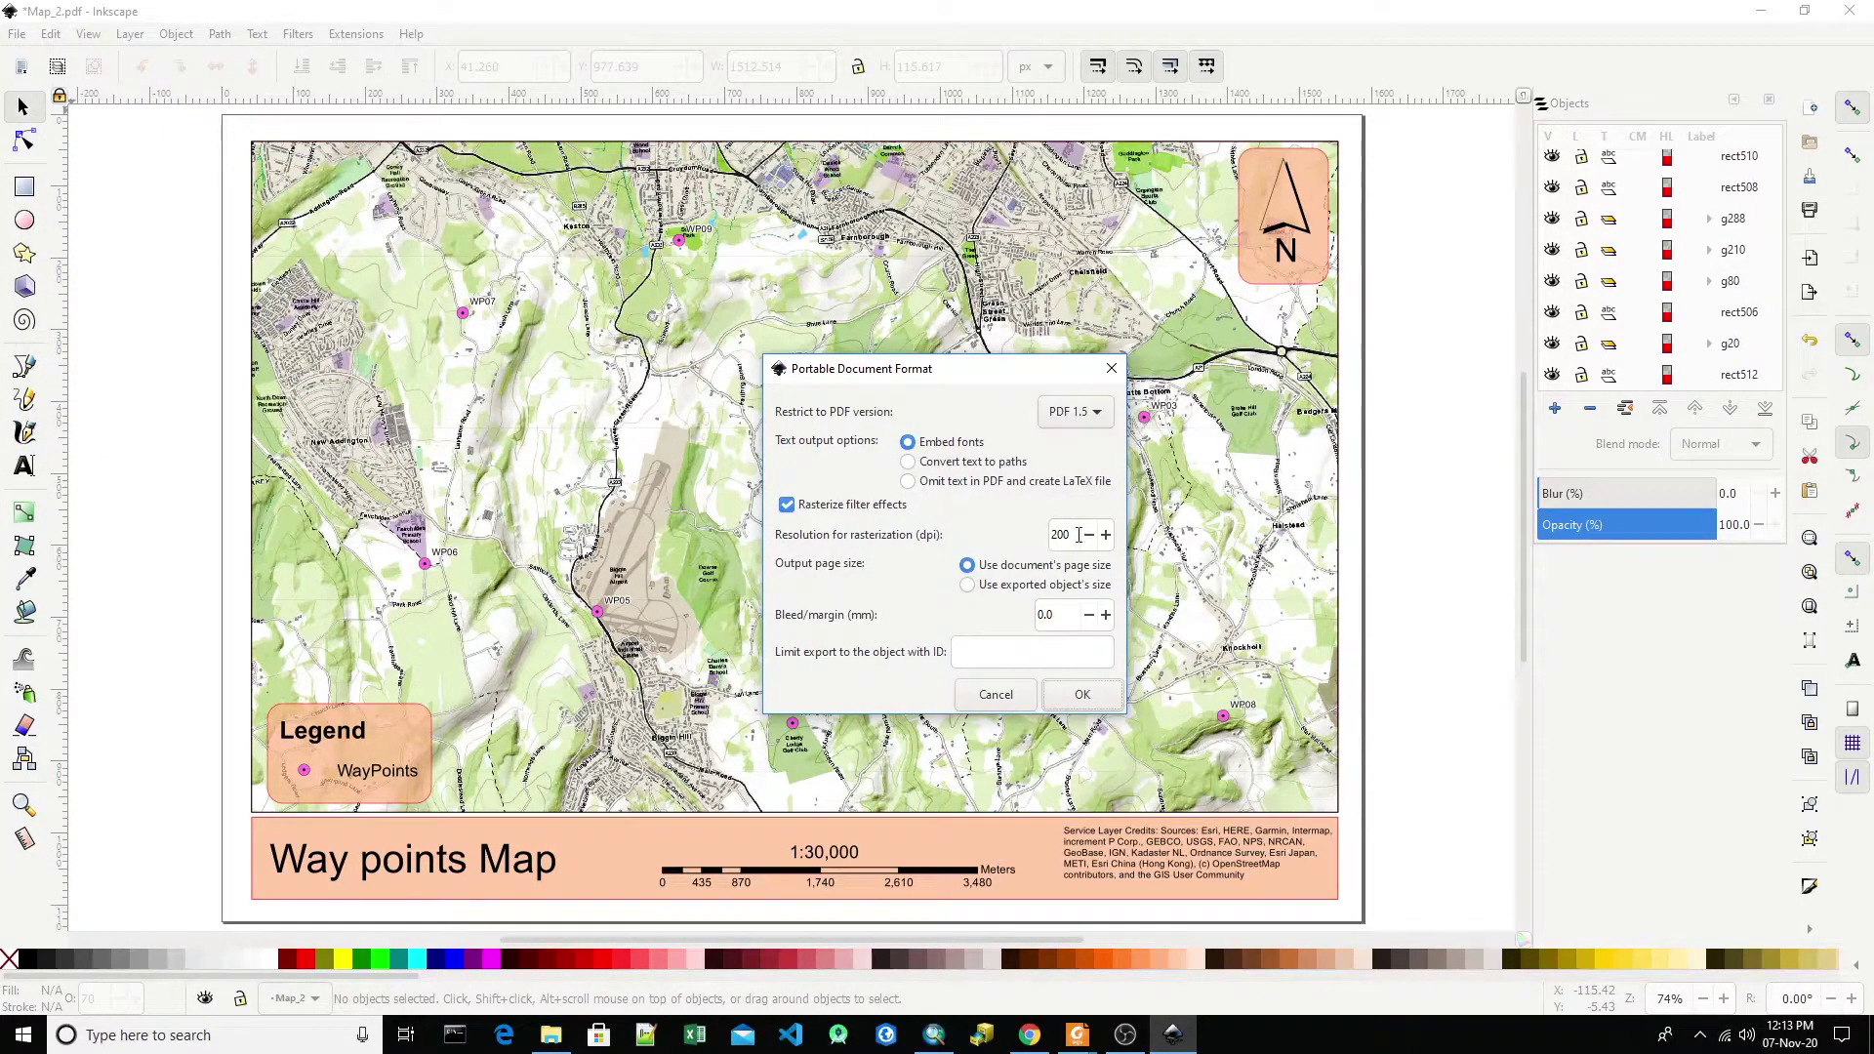
left_click(1084, 696)
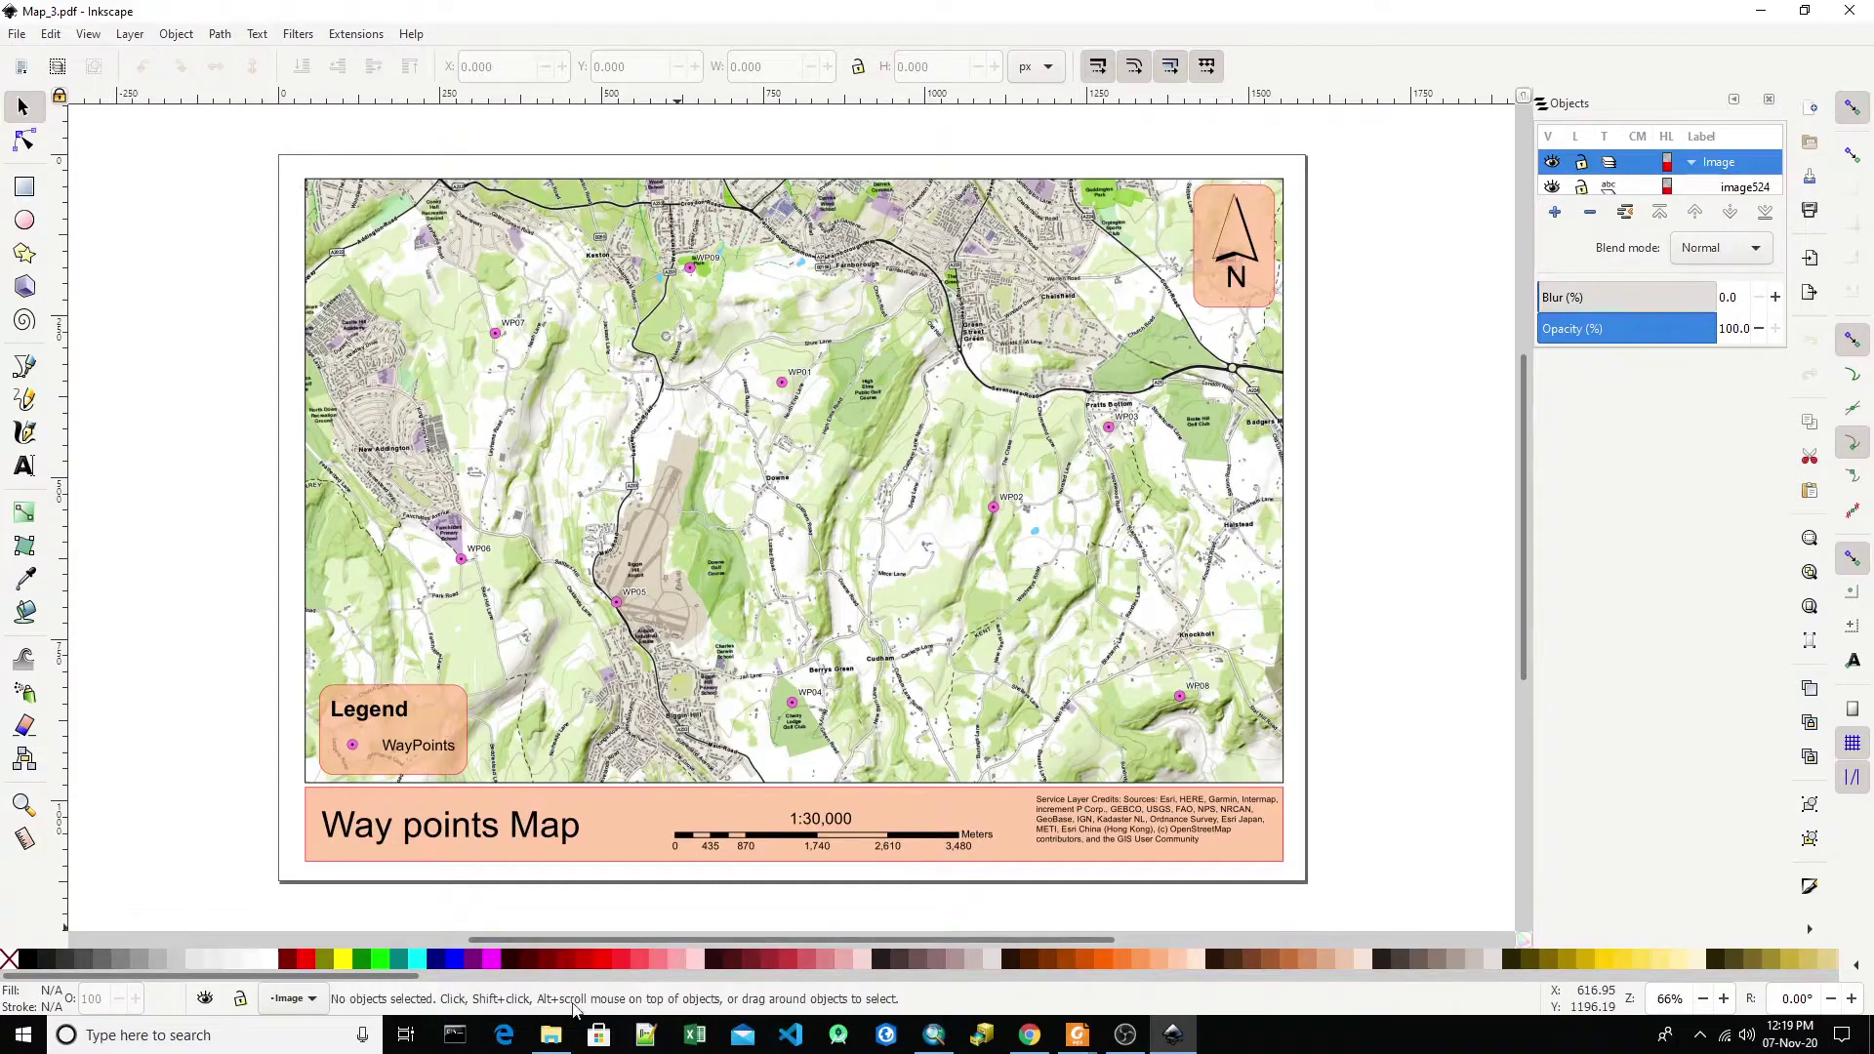
- Open Map_3.pdf from the 3.test folder window in Foxit Reader
mouse_move(553, 1032)
mouse_move(583, 960)
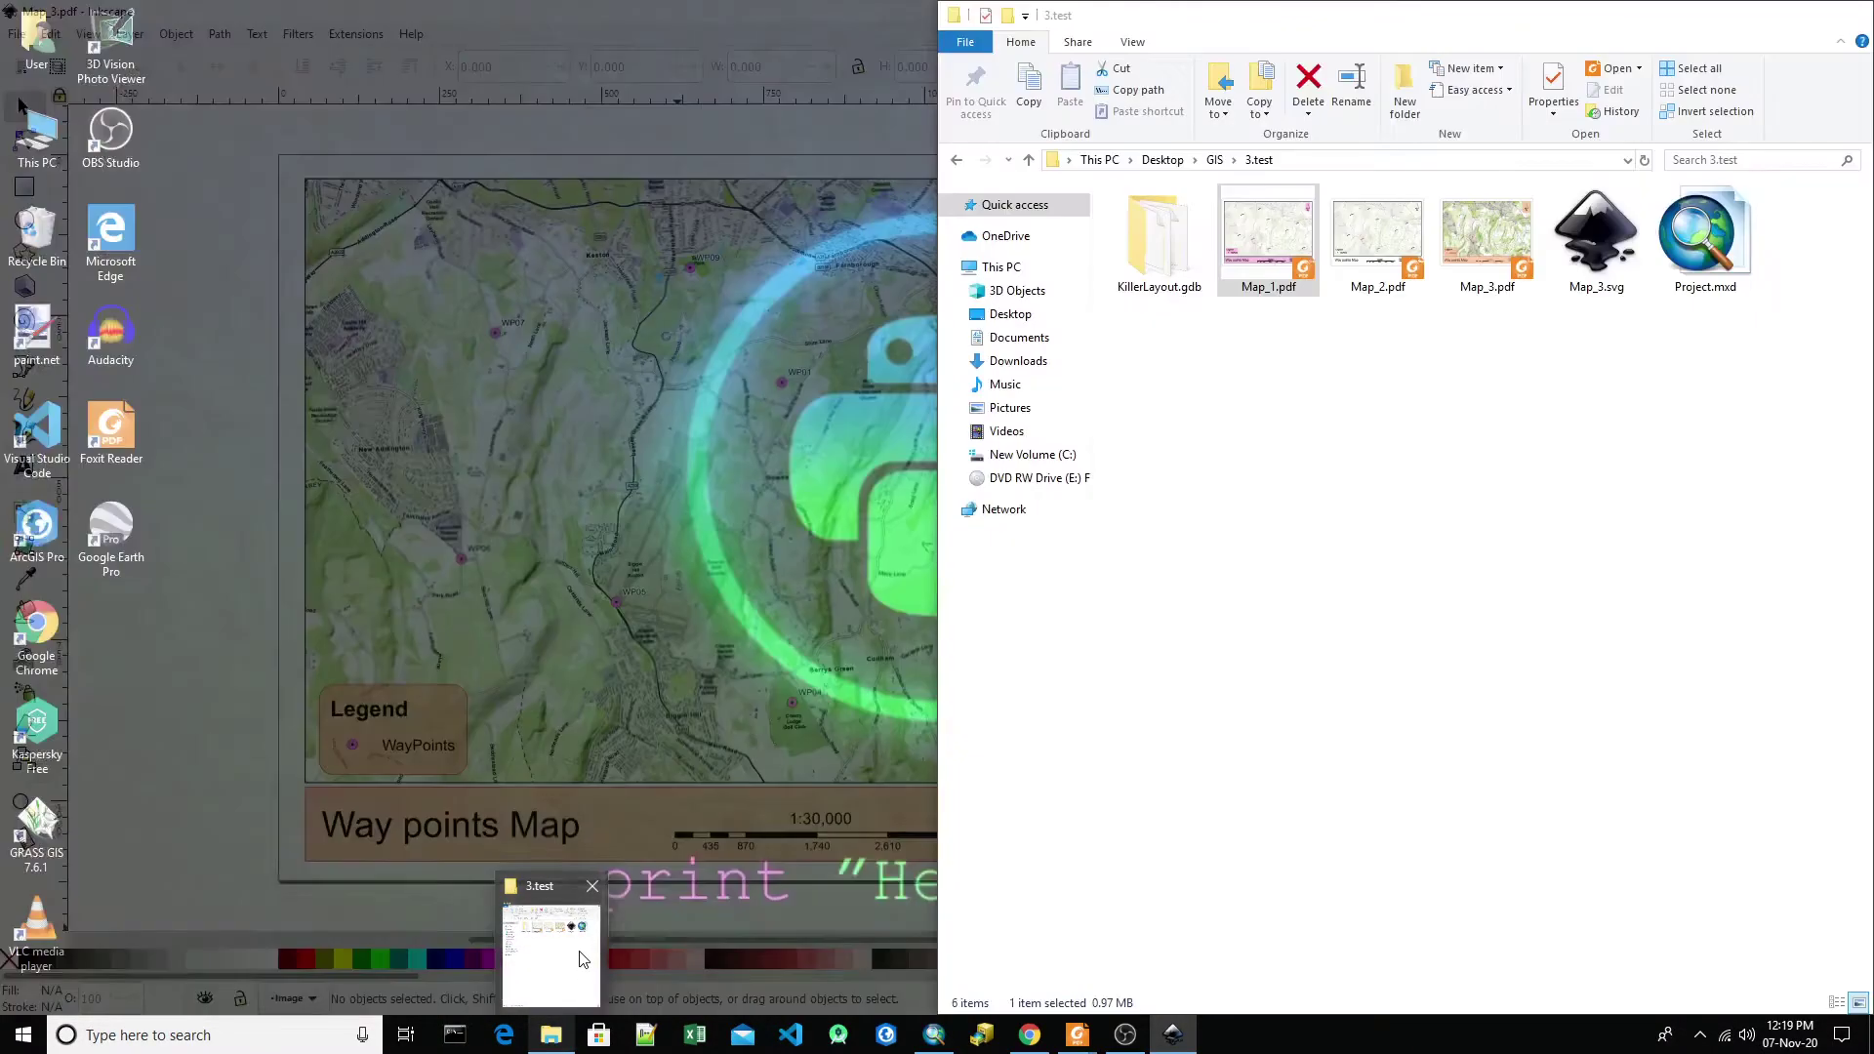
left_click(1122, 745)
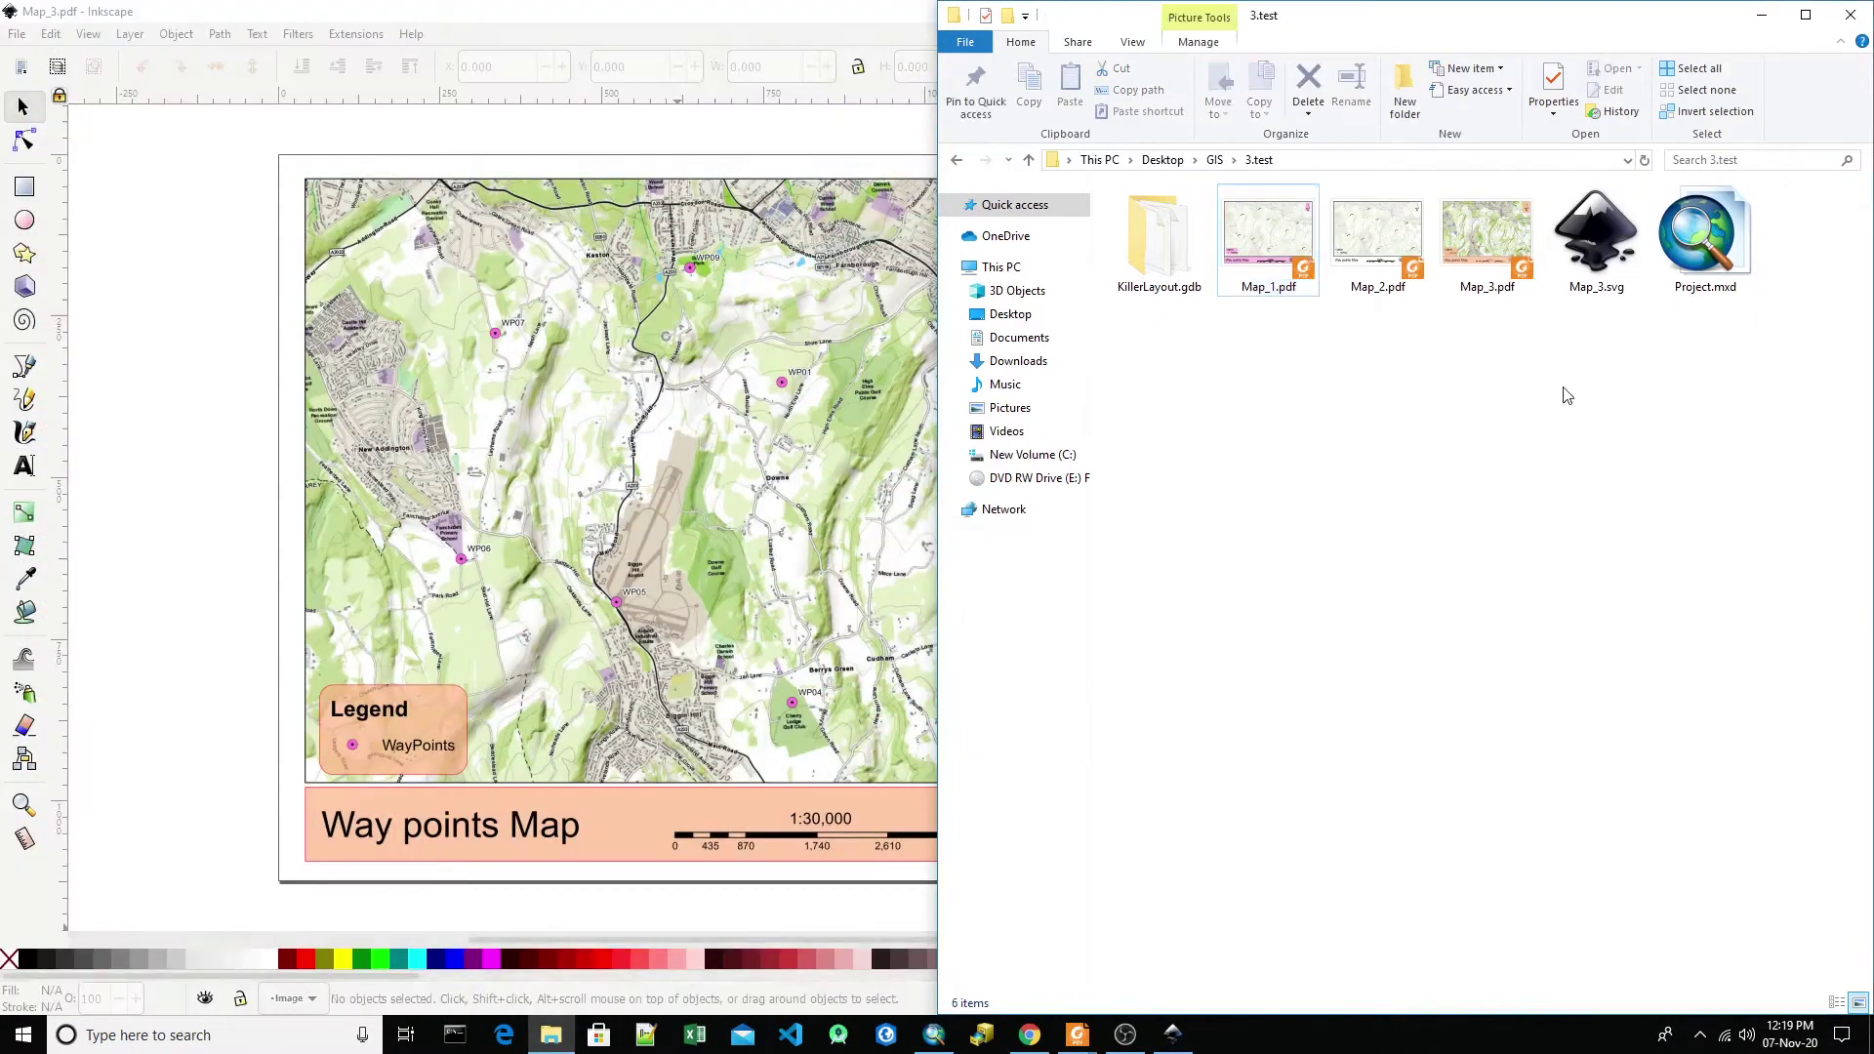
double_click(1483, 265)
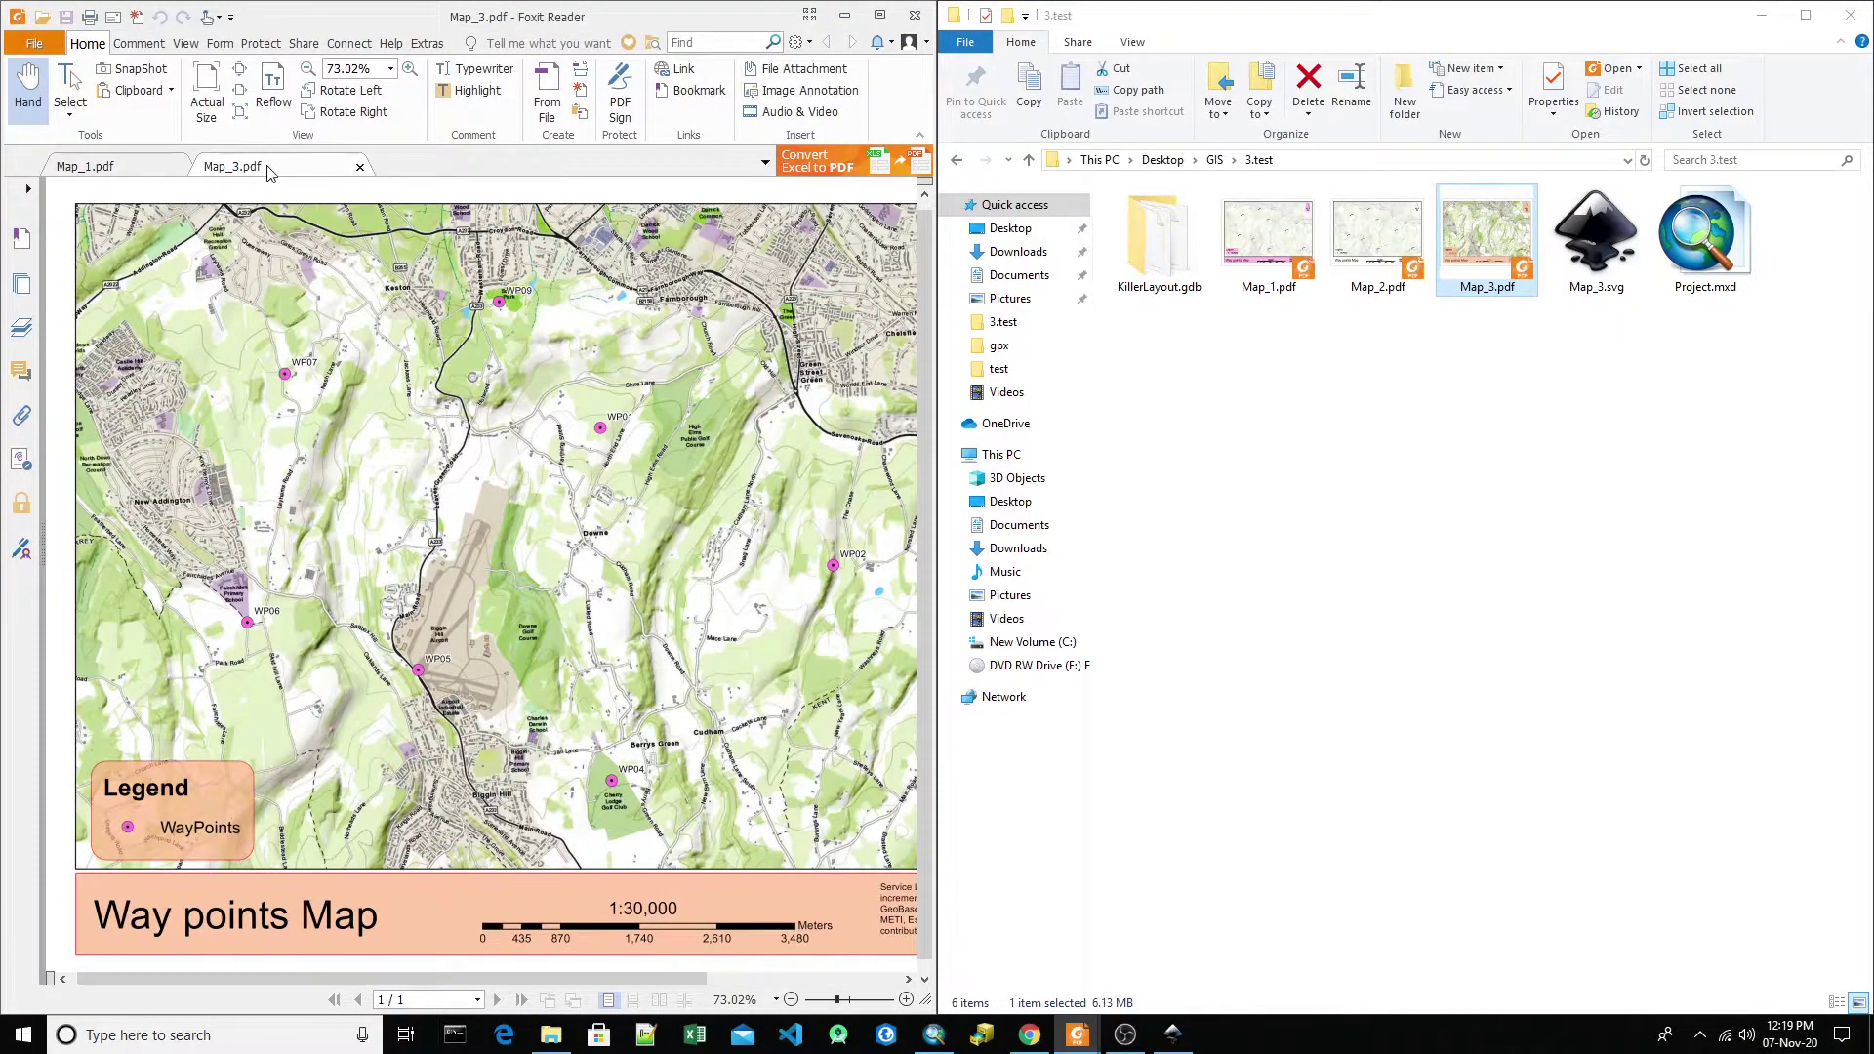
- Detach Map_3.pdf into its own right-half window, show both maps at actual size, and zoom in
left_click_drag(271, 172, 967, 273)
key("super+Right")
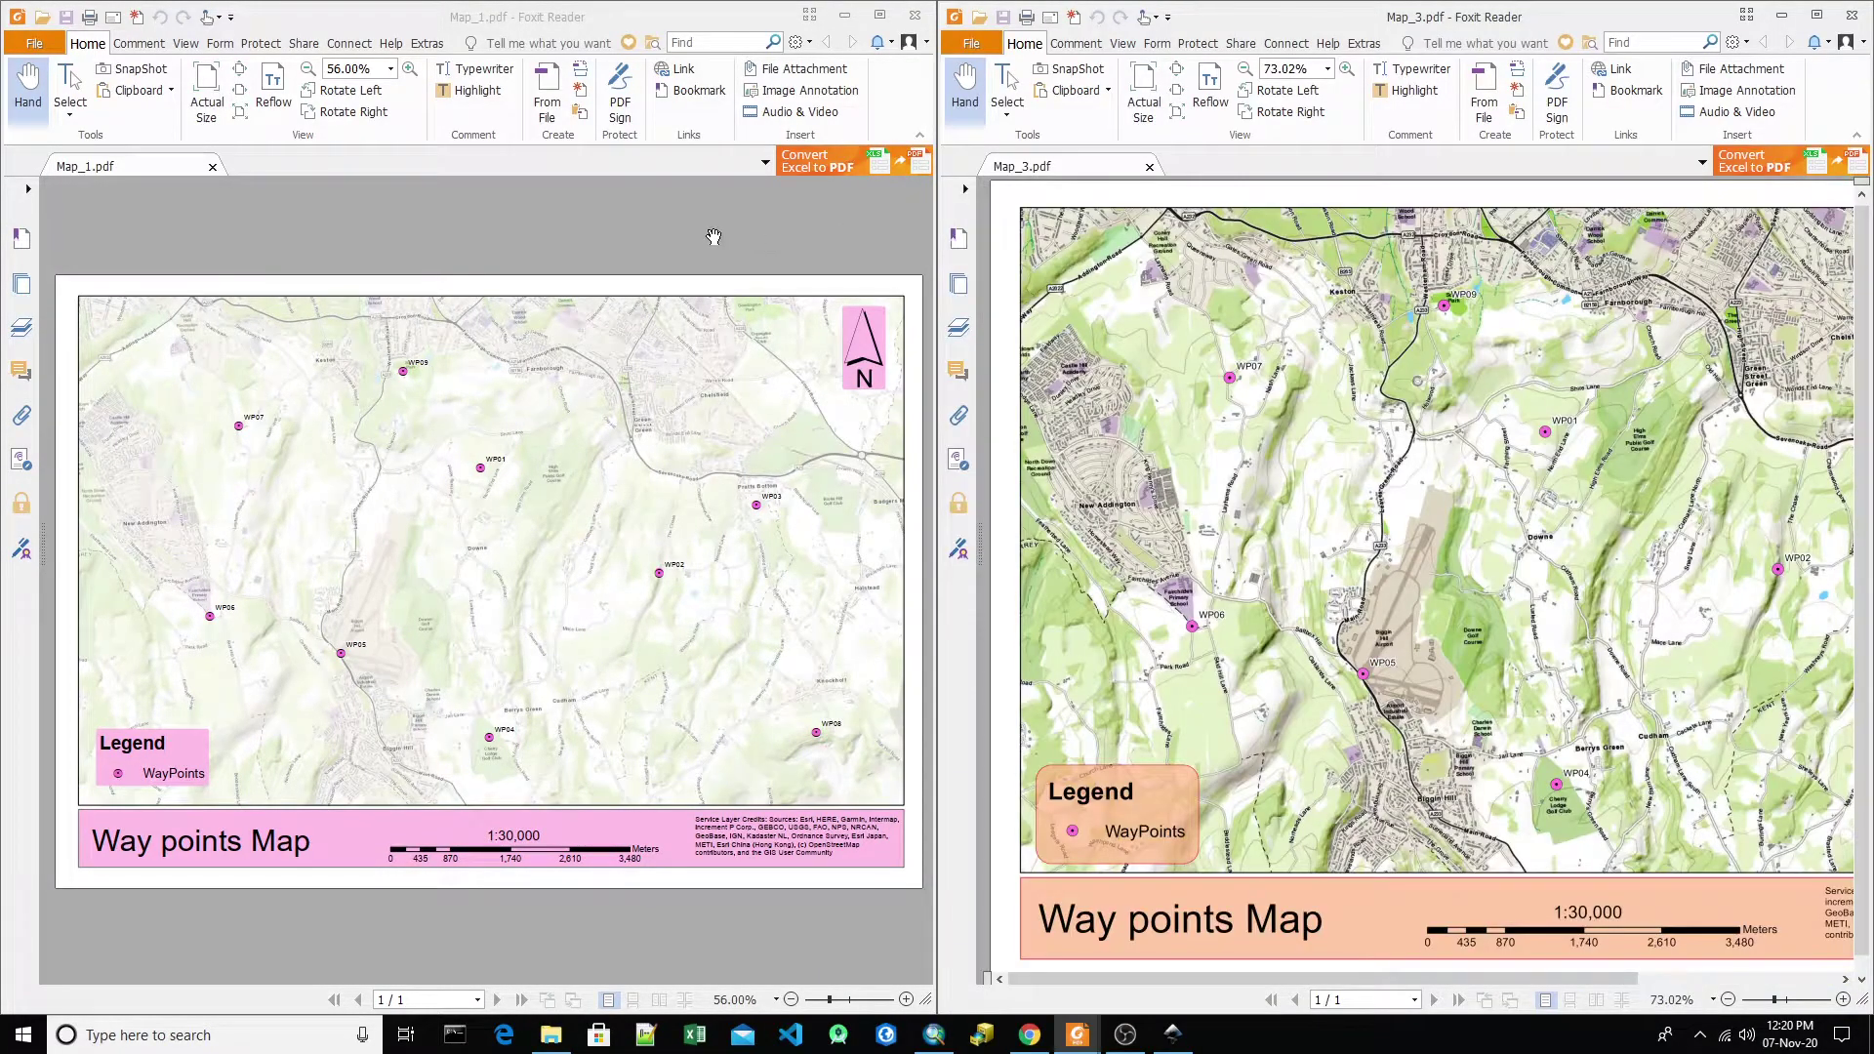
left_click(1146, 87)
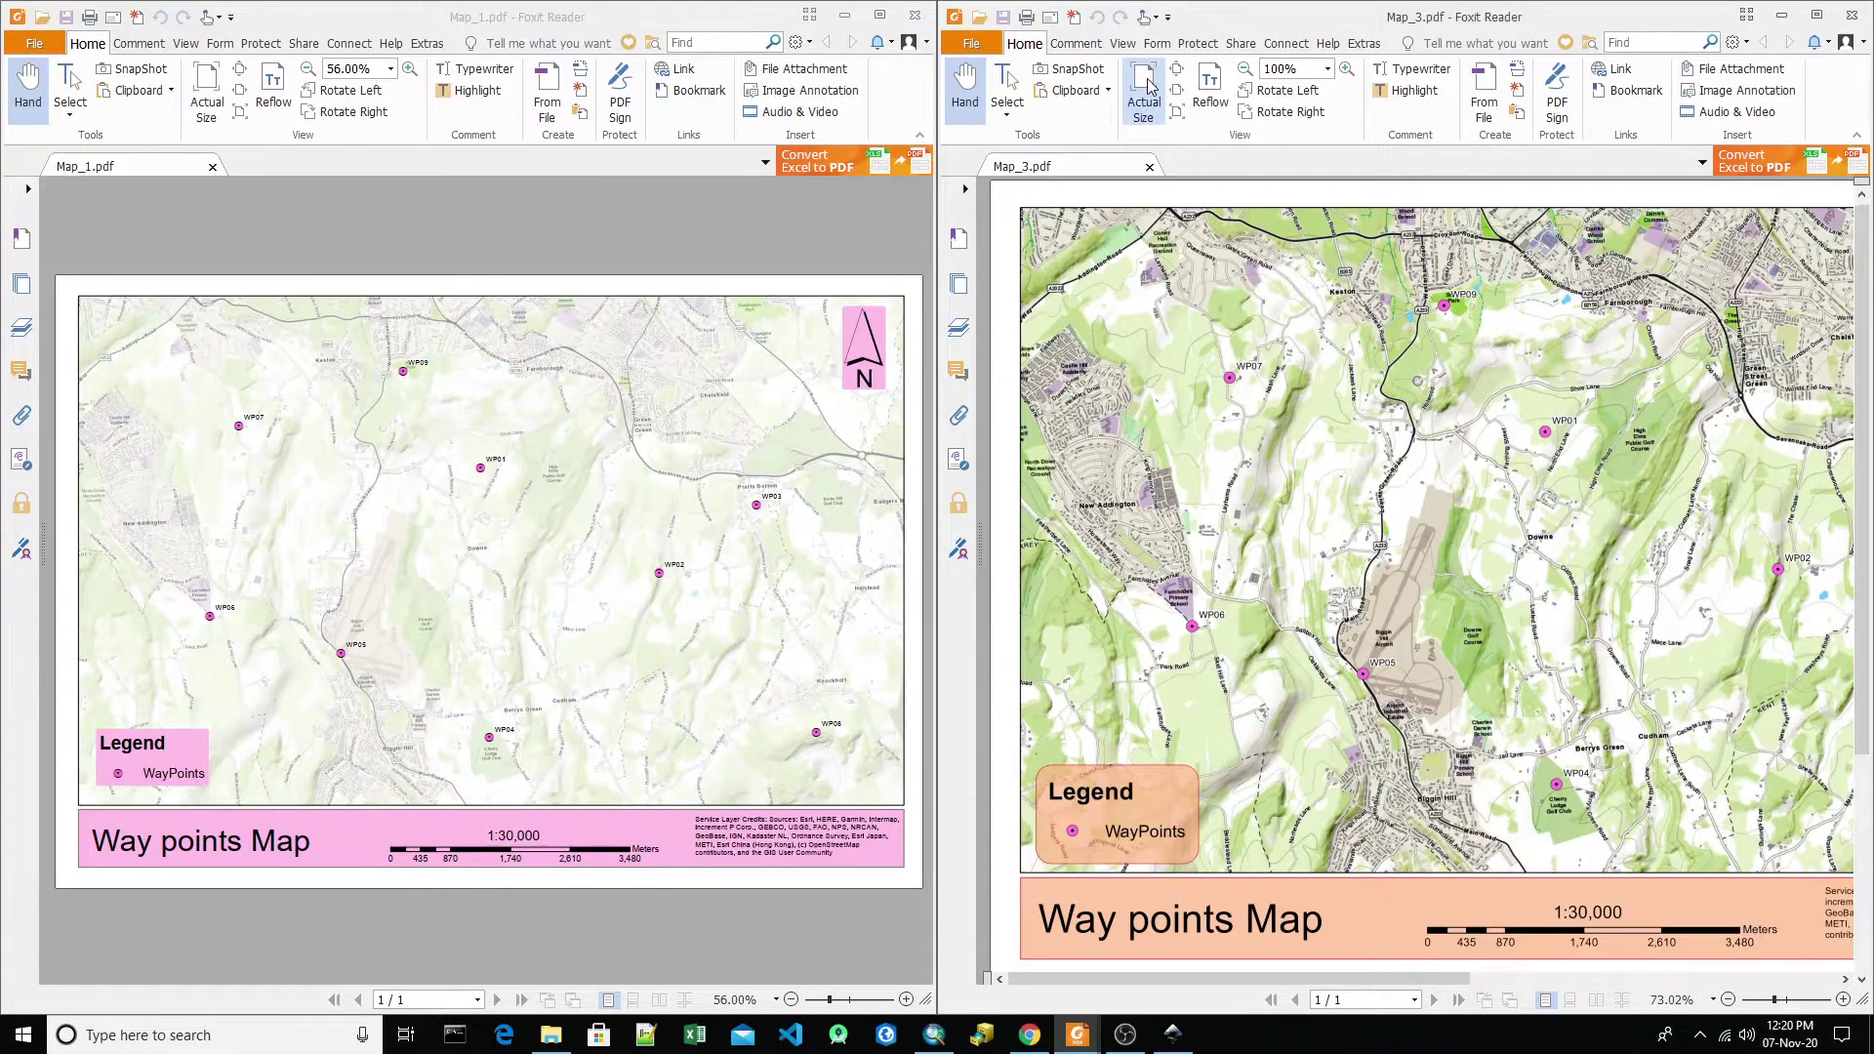
left_click(208, 93)
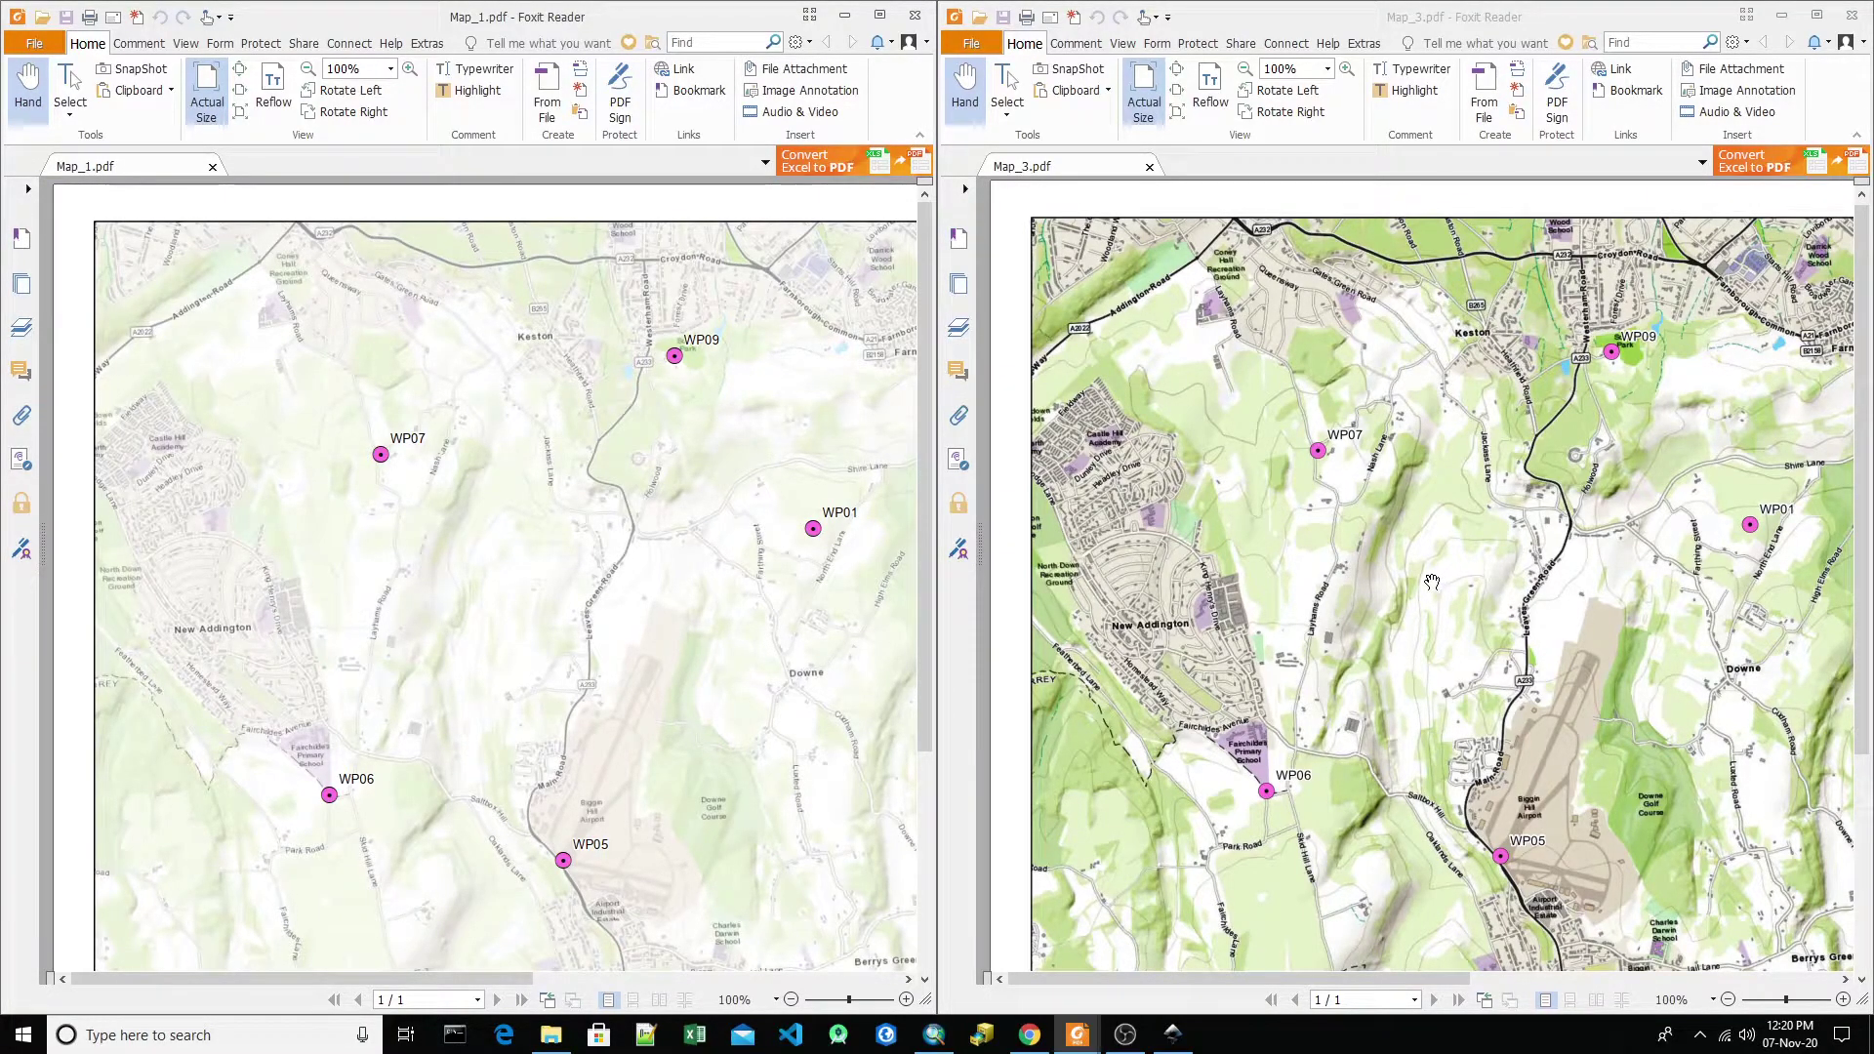
scroll(1375, 613, "up", 1)
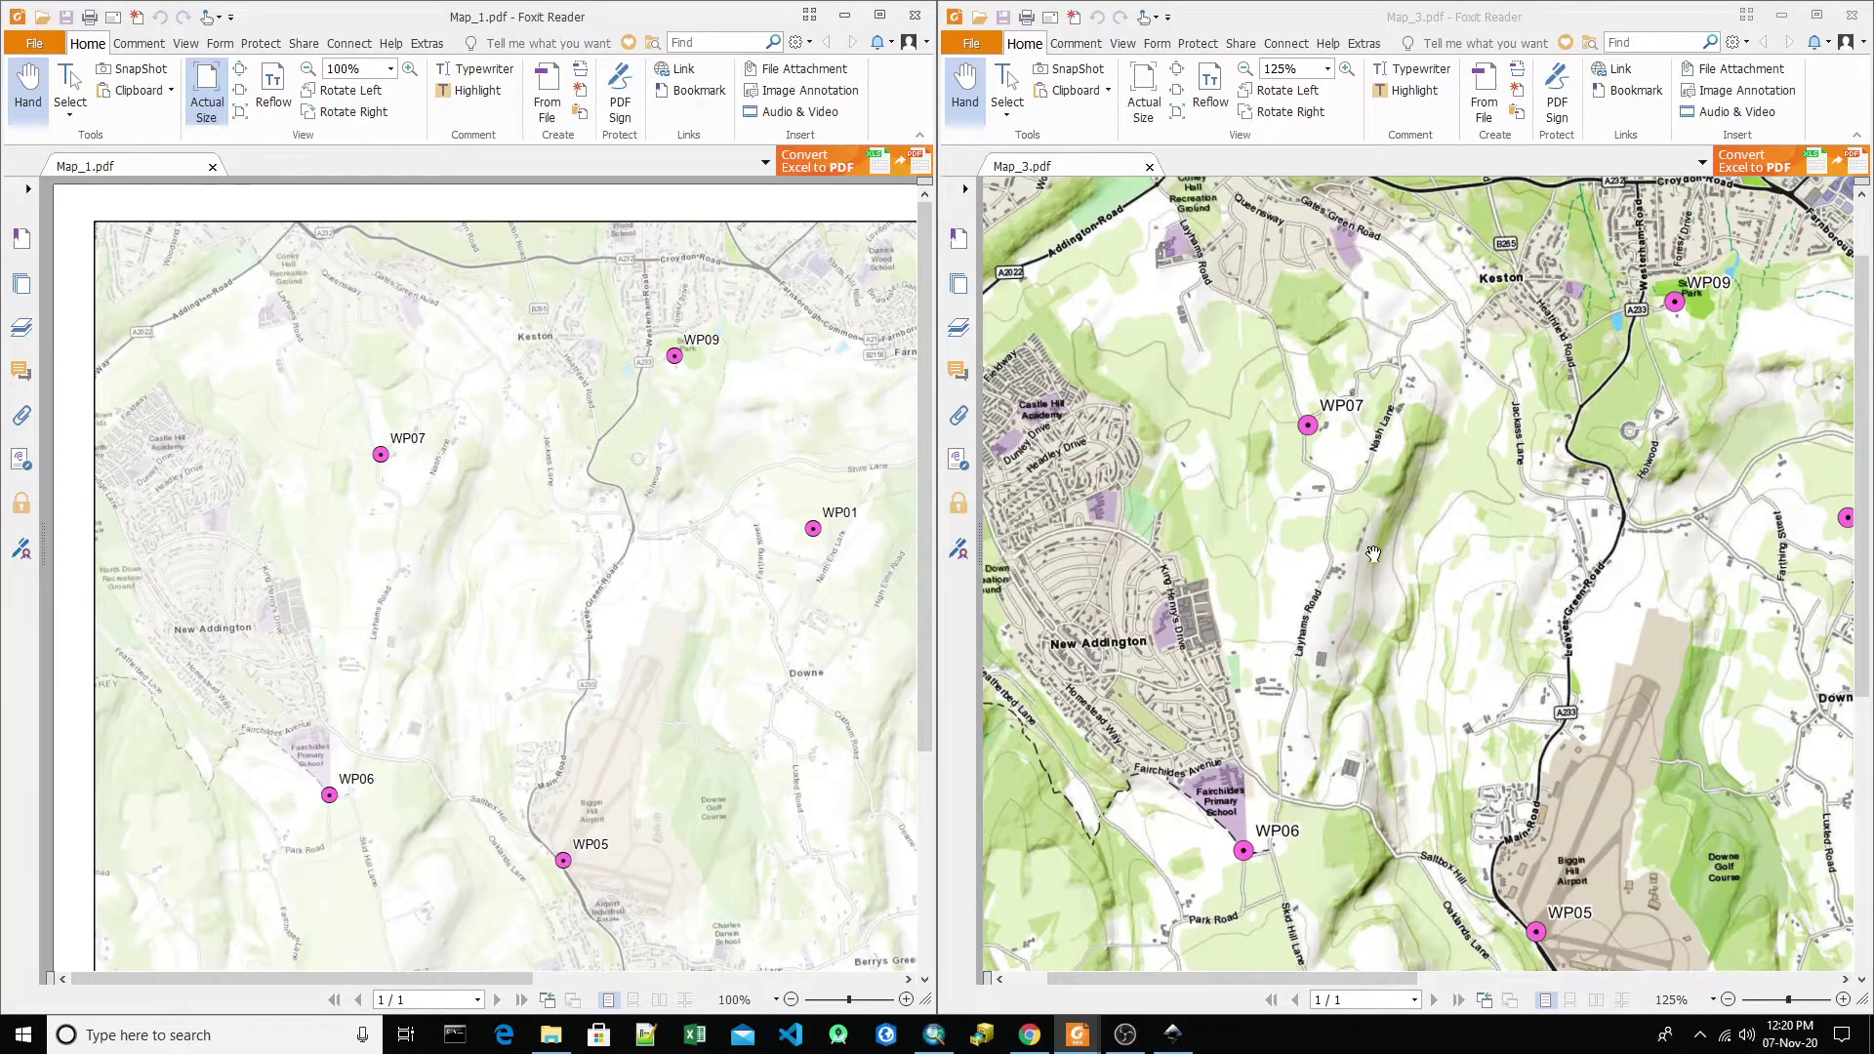
scroll(1374, 554, "up", 2)
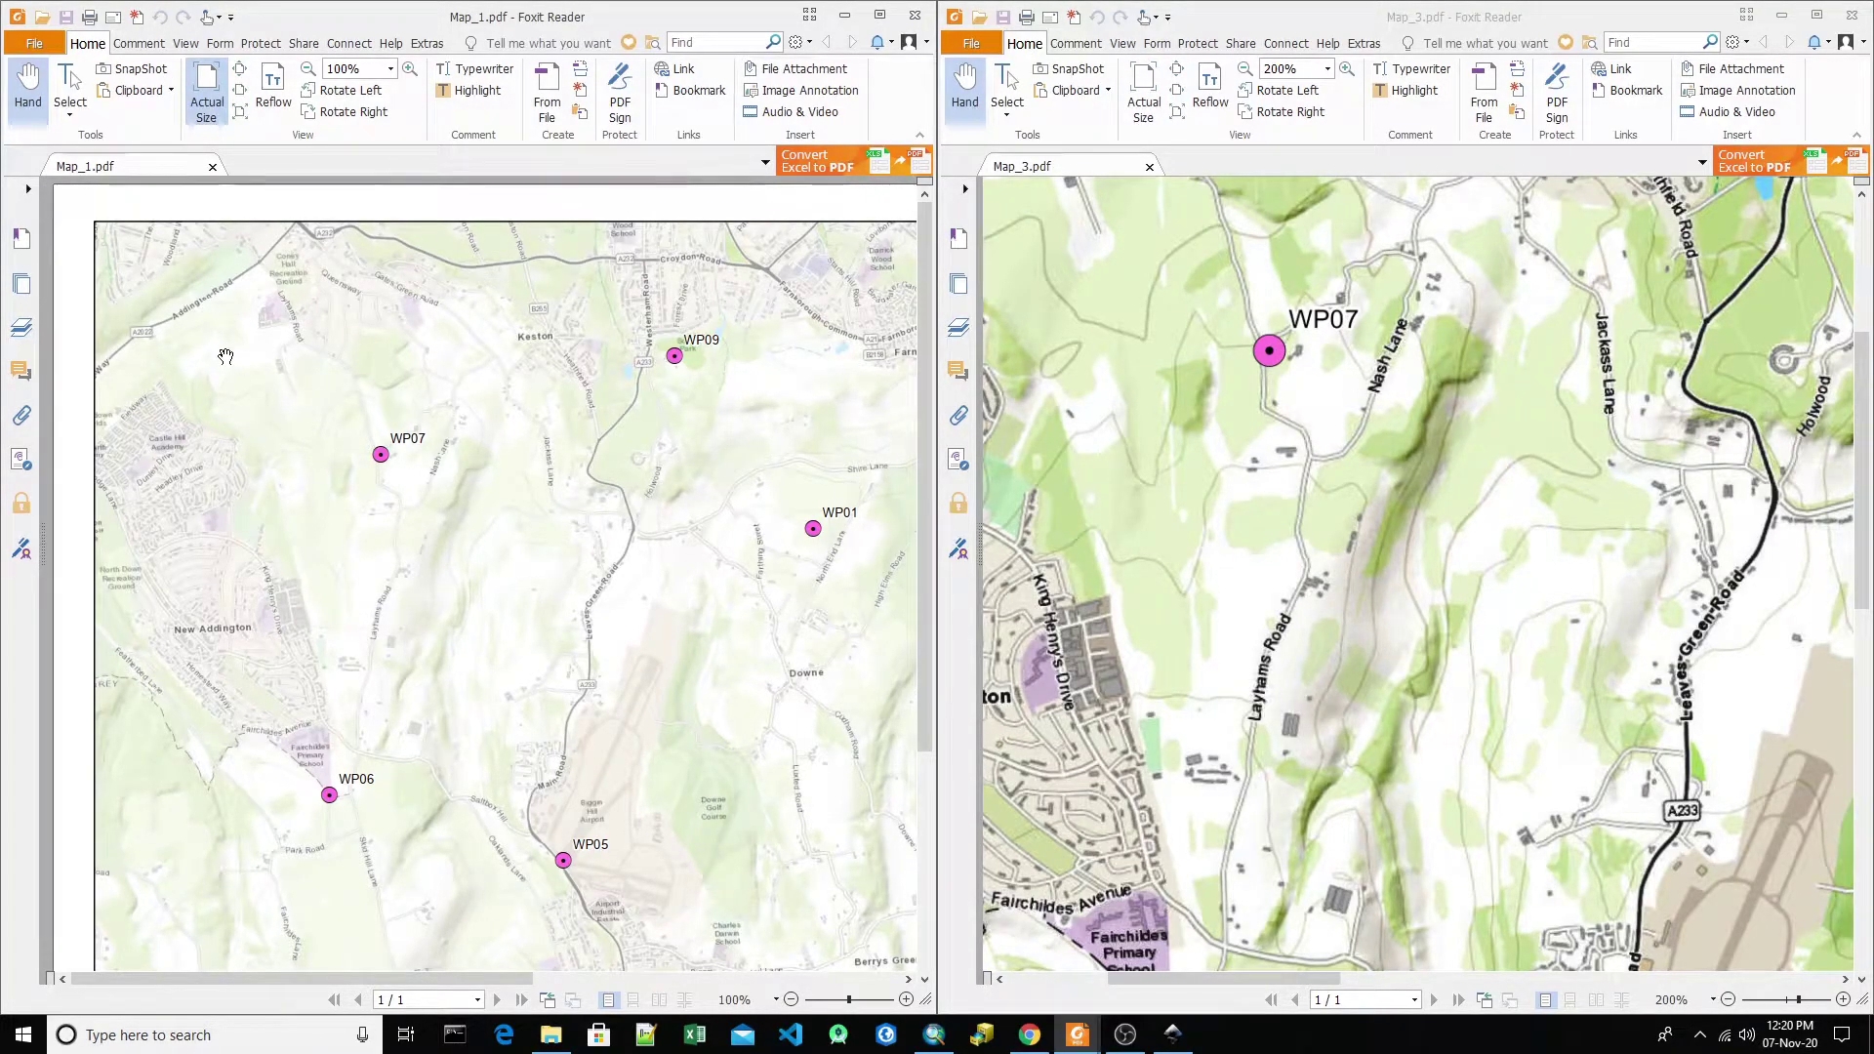
- Zoom the left map (Map_1.pdf) to 200% and pan to WP07
left_click(340, 66)
type("200")
key("Return")
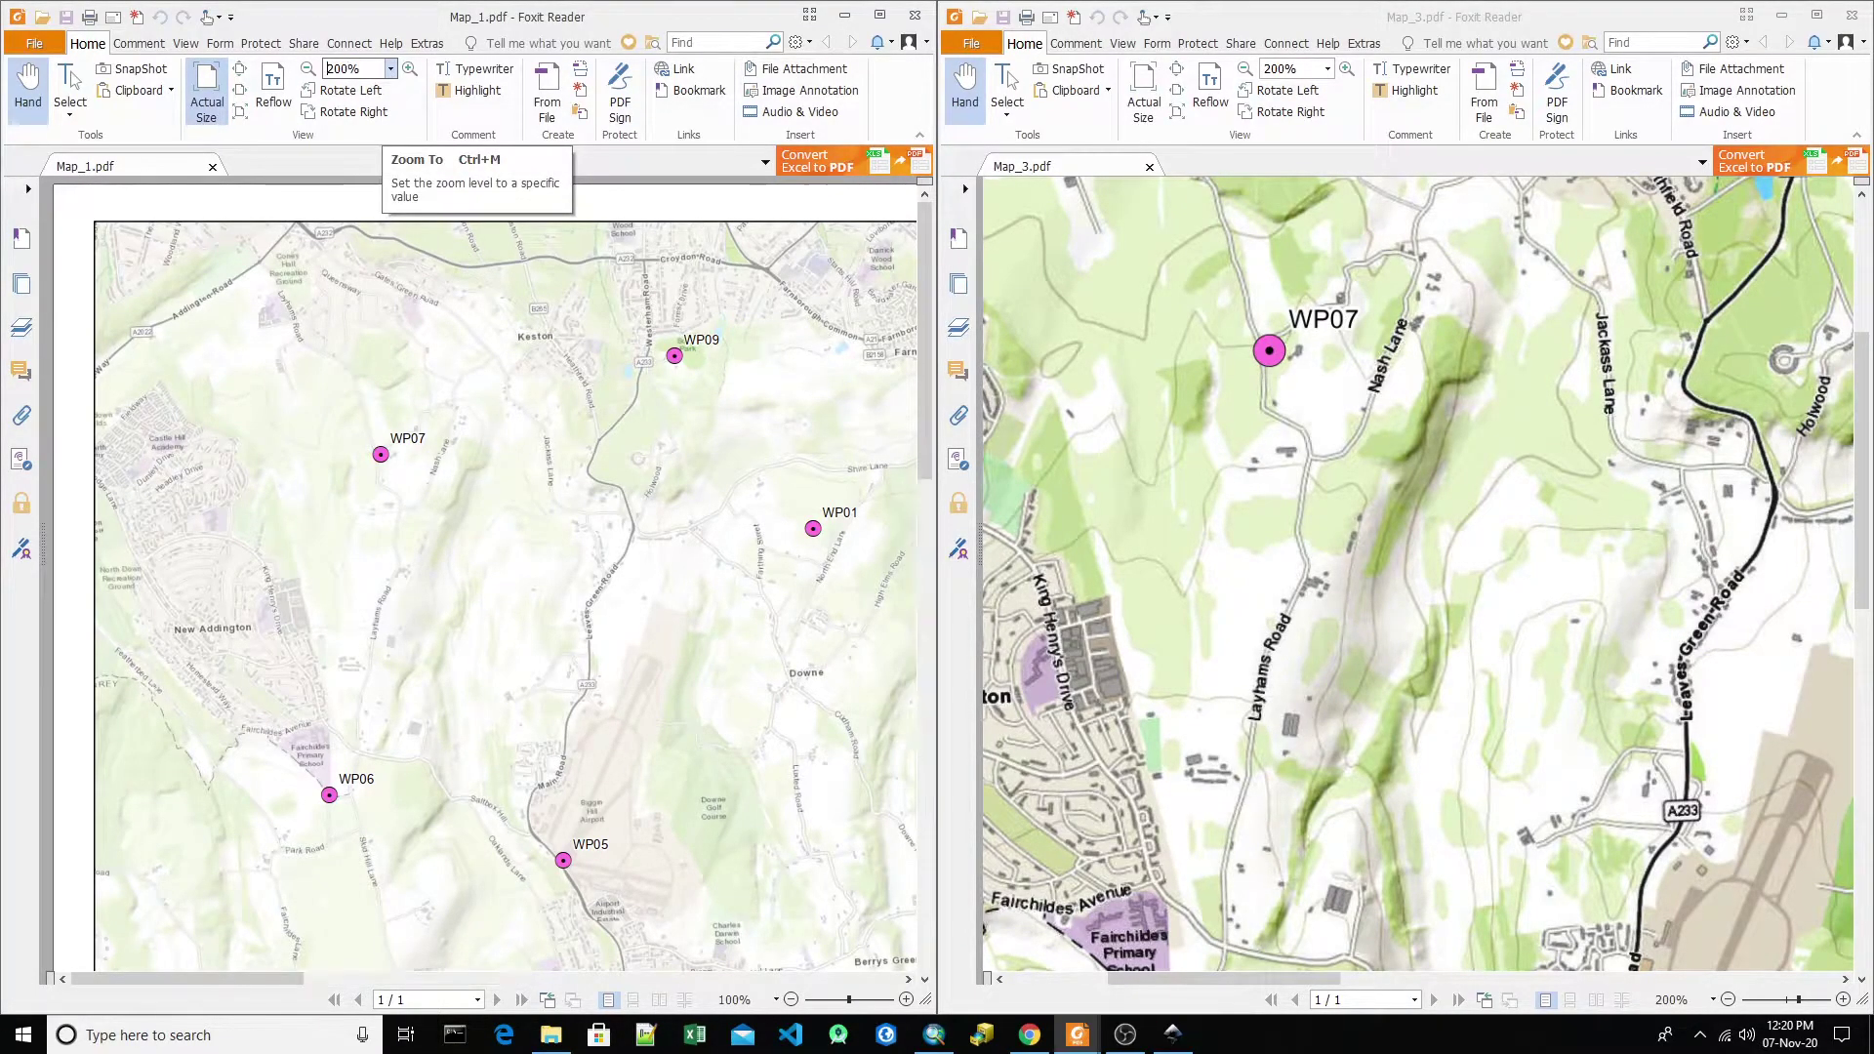
left_click_drag(592, 735, 417, 618)
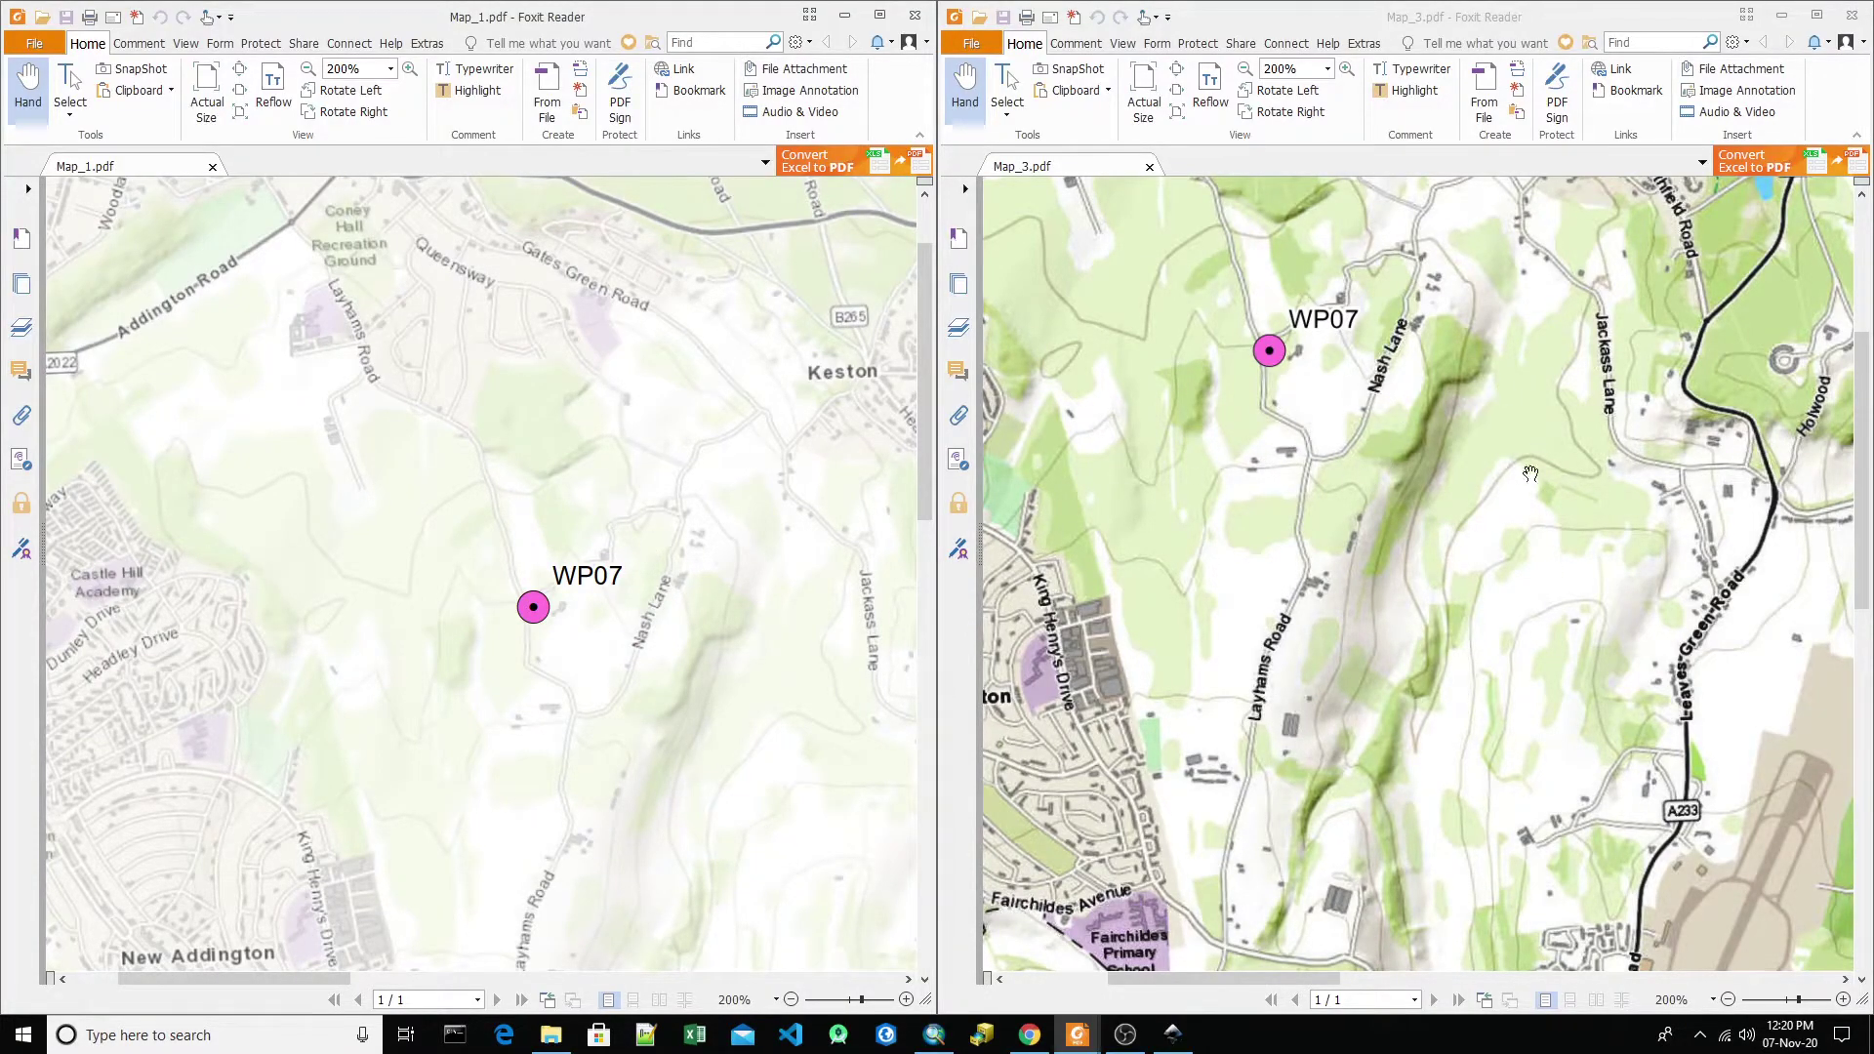
- Zoom out to compare the two full map pages side by side
scroll(606, 507, "down", 2)
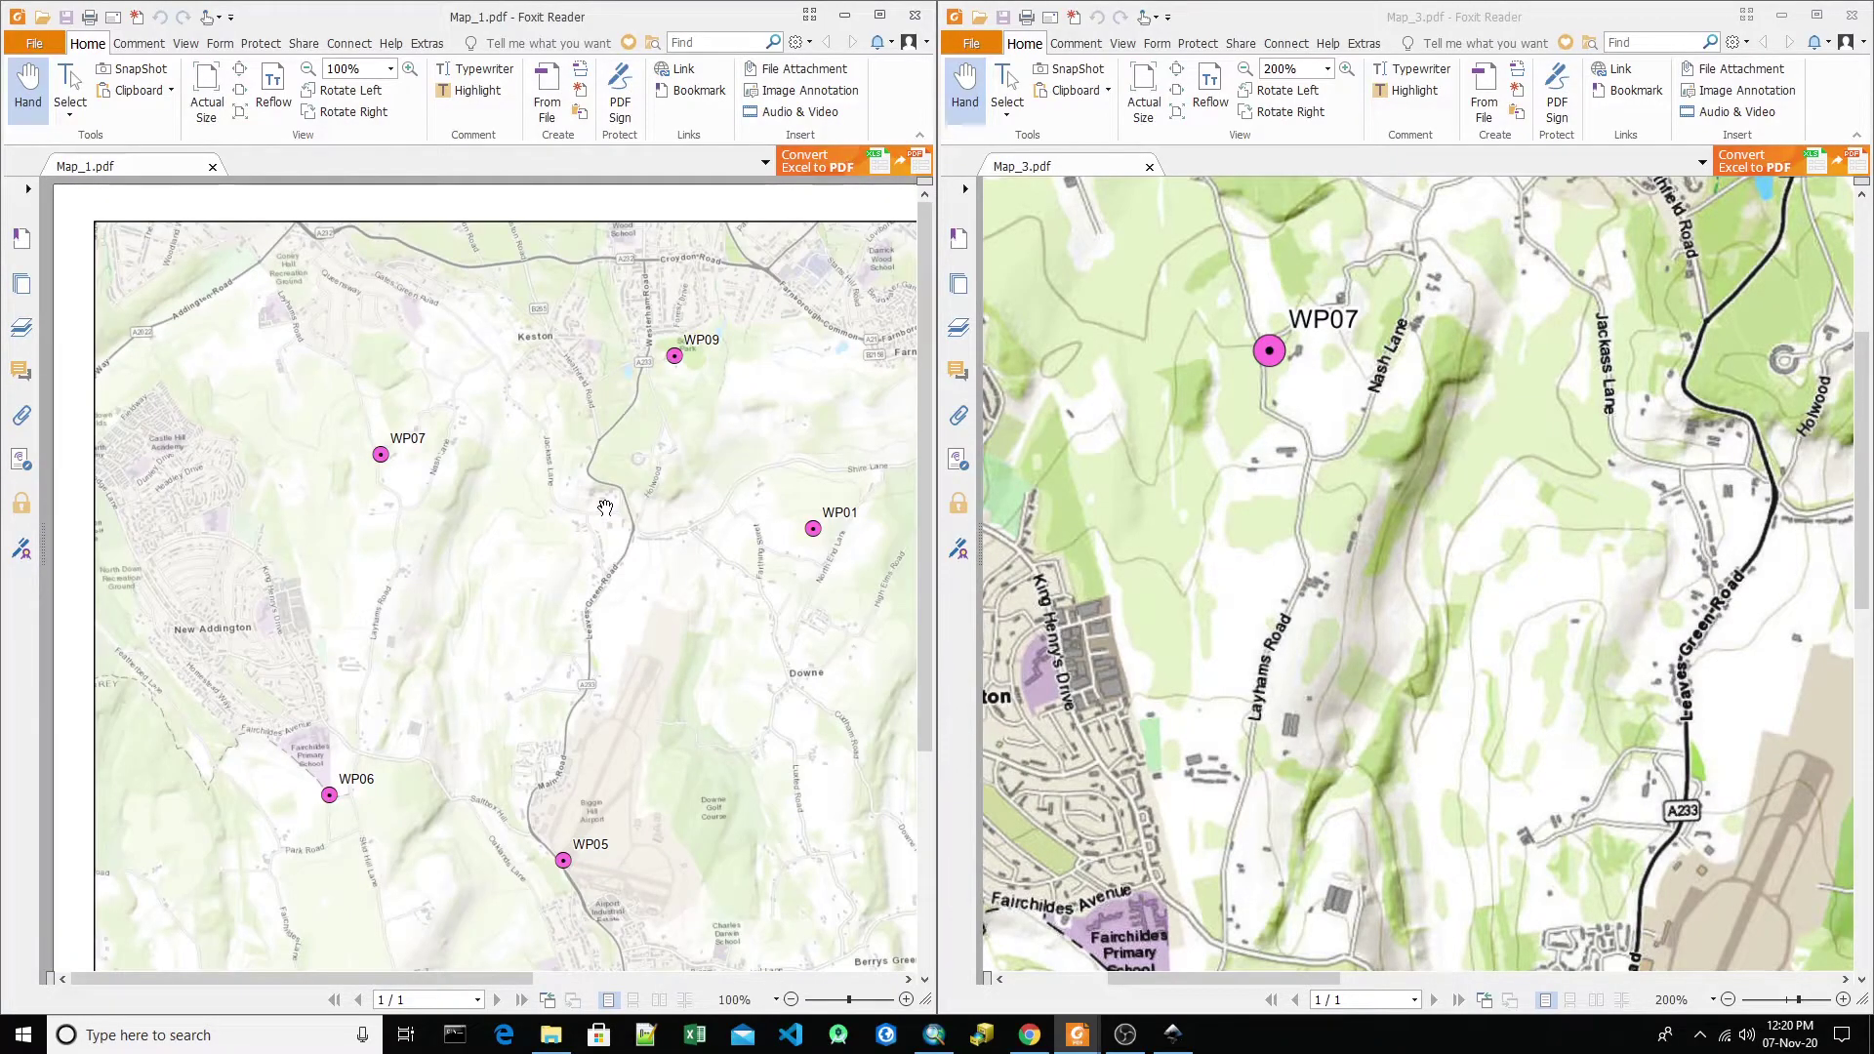
scroll(606, 508, "down", 1)
scroll(606, 508, "down", 1)
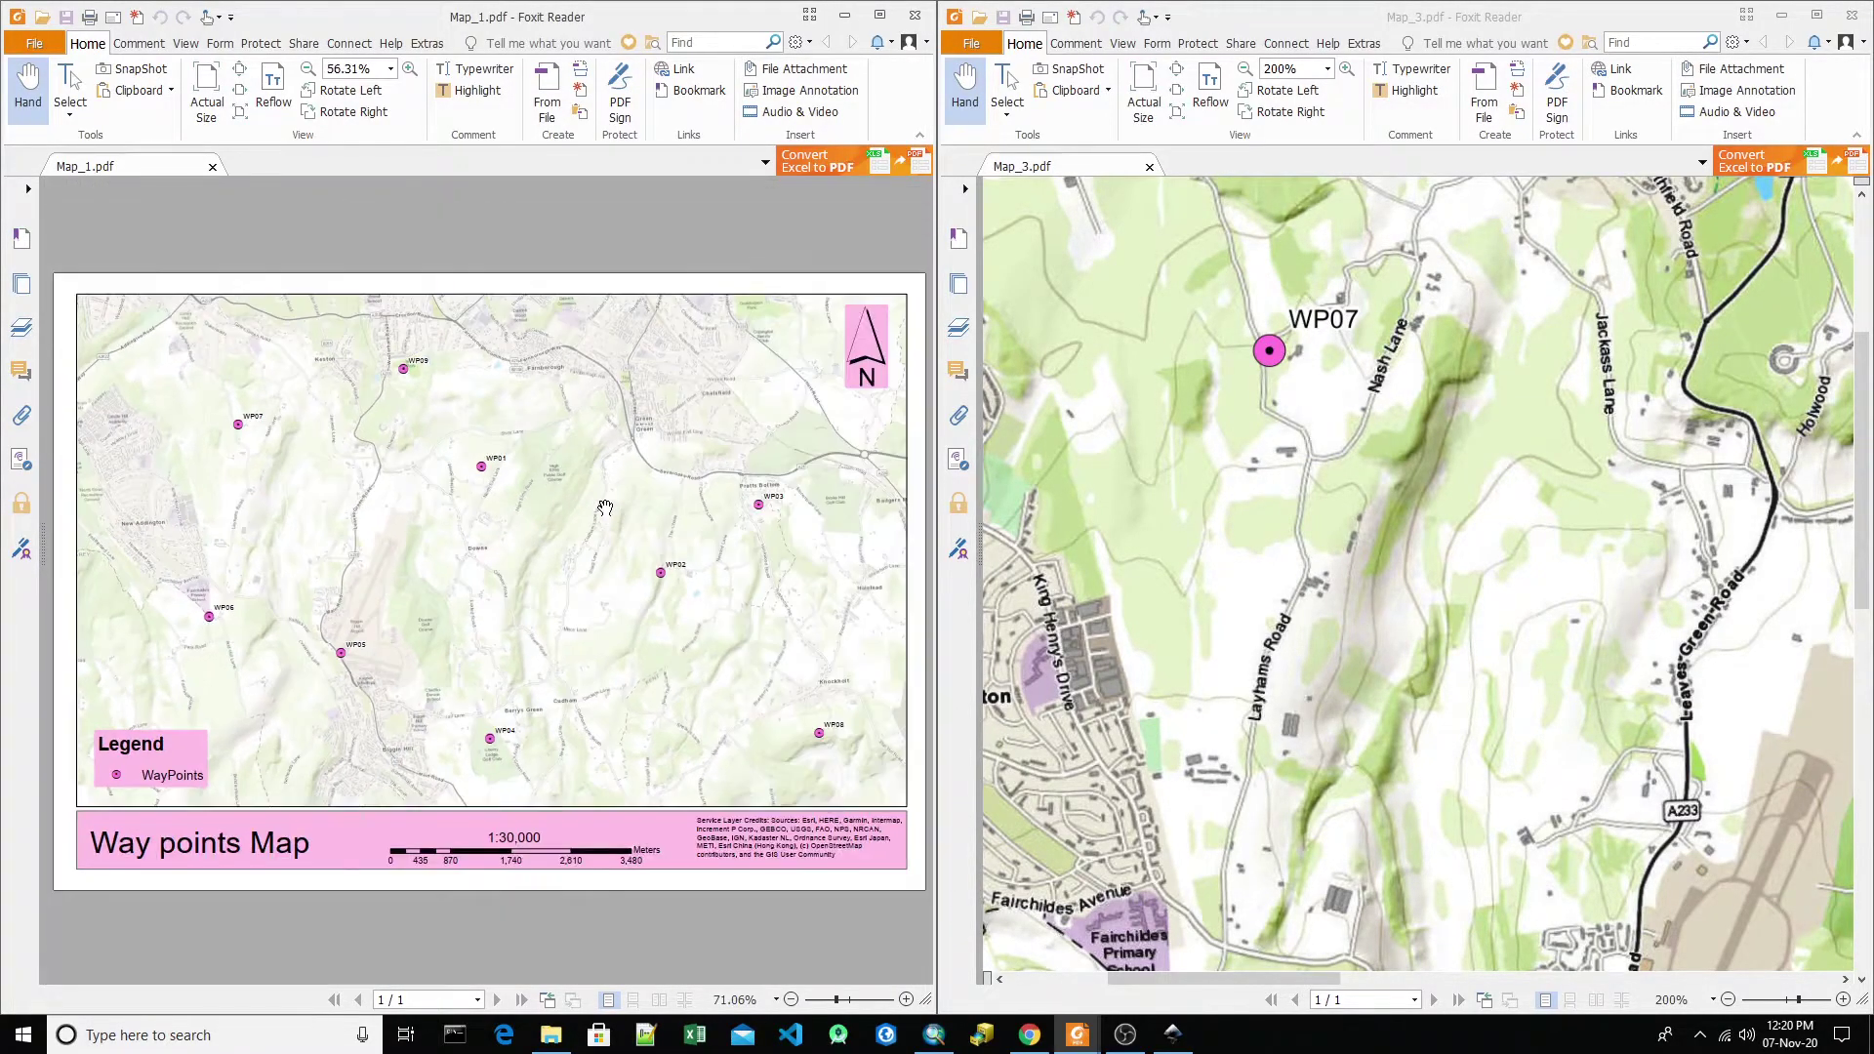
scroll(1285, 444, "down", 3)
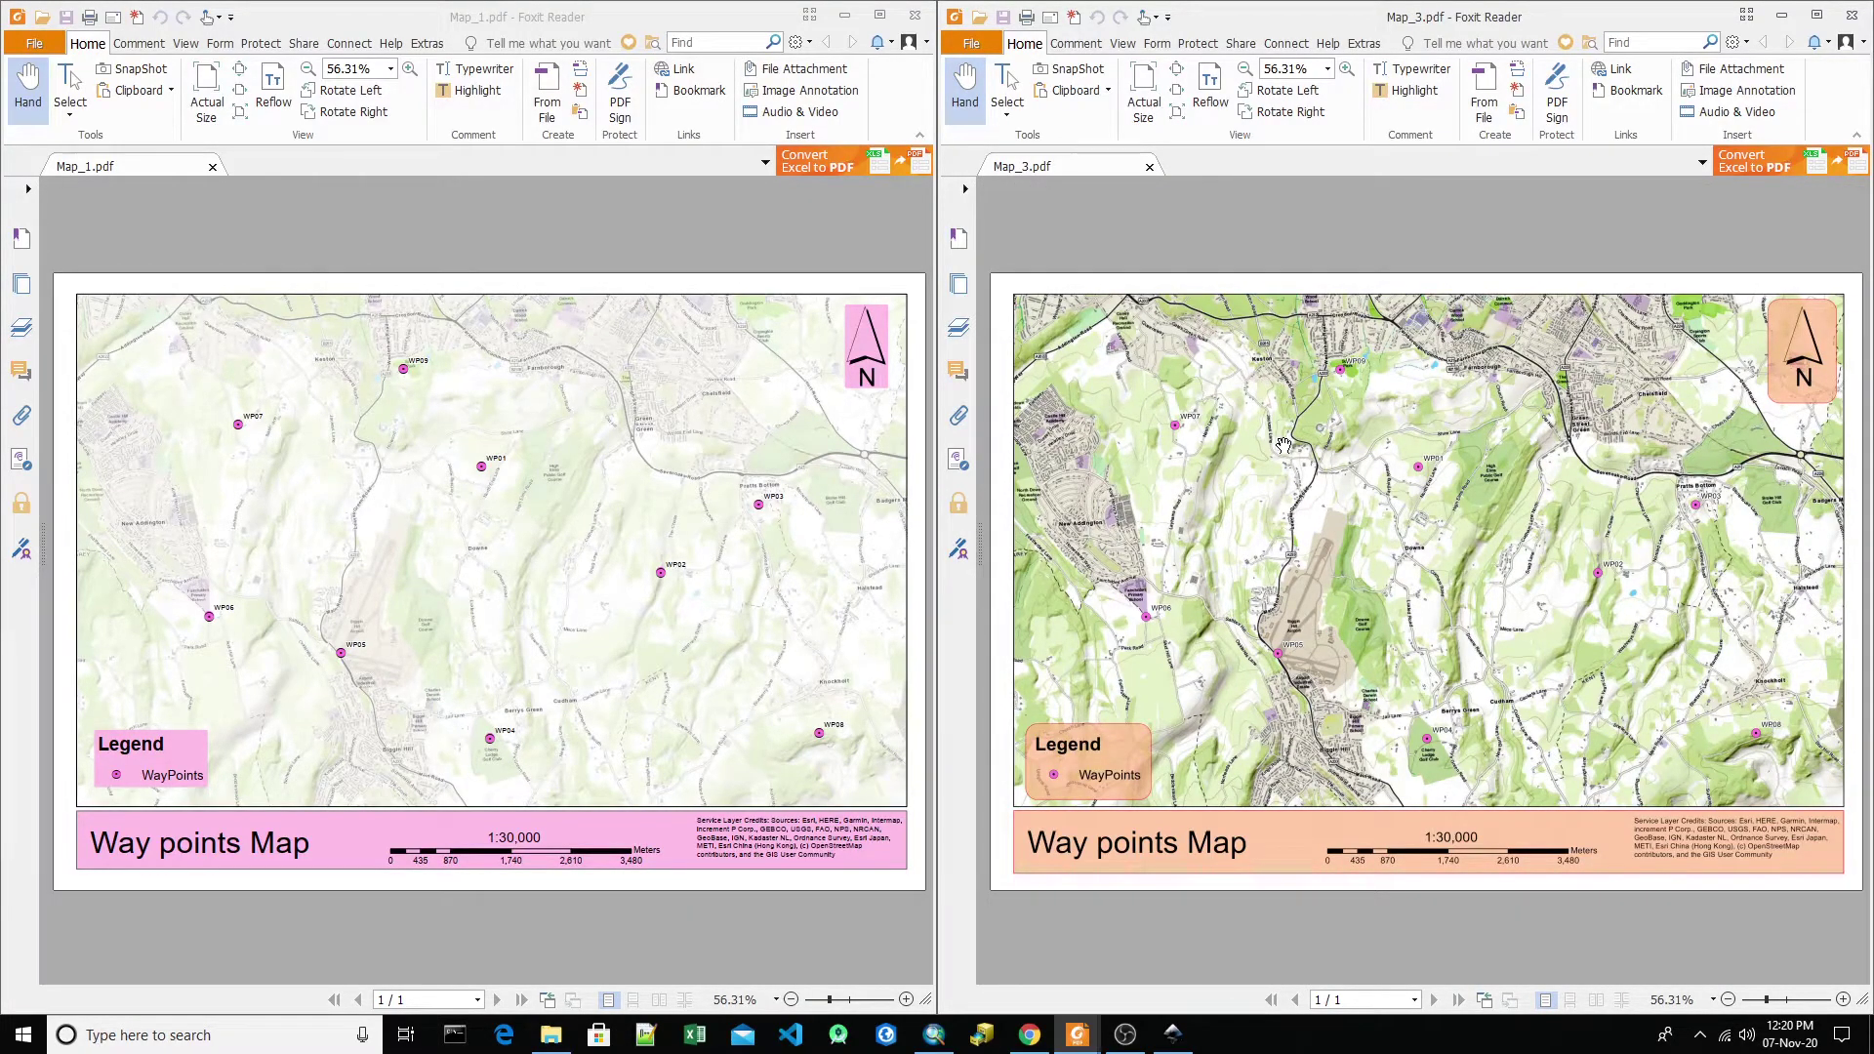
left_click(1183, 1043)
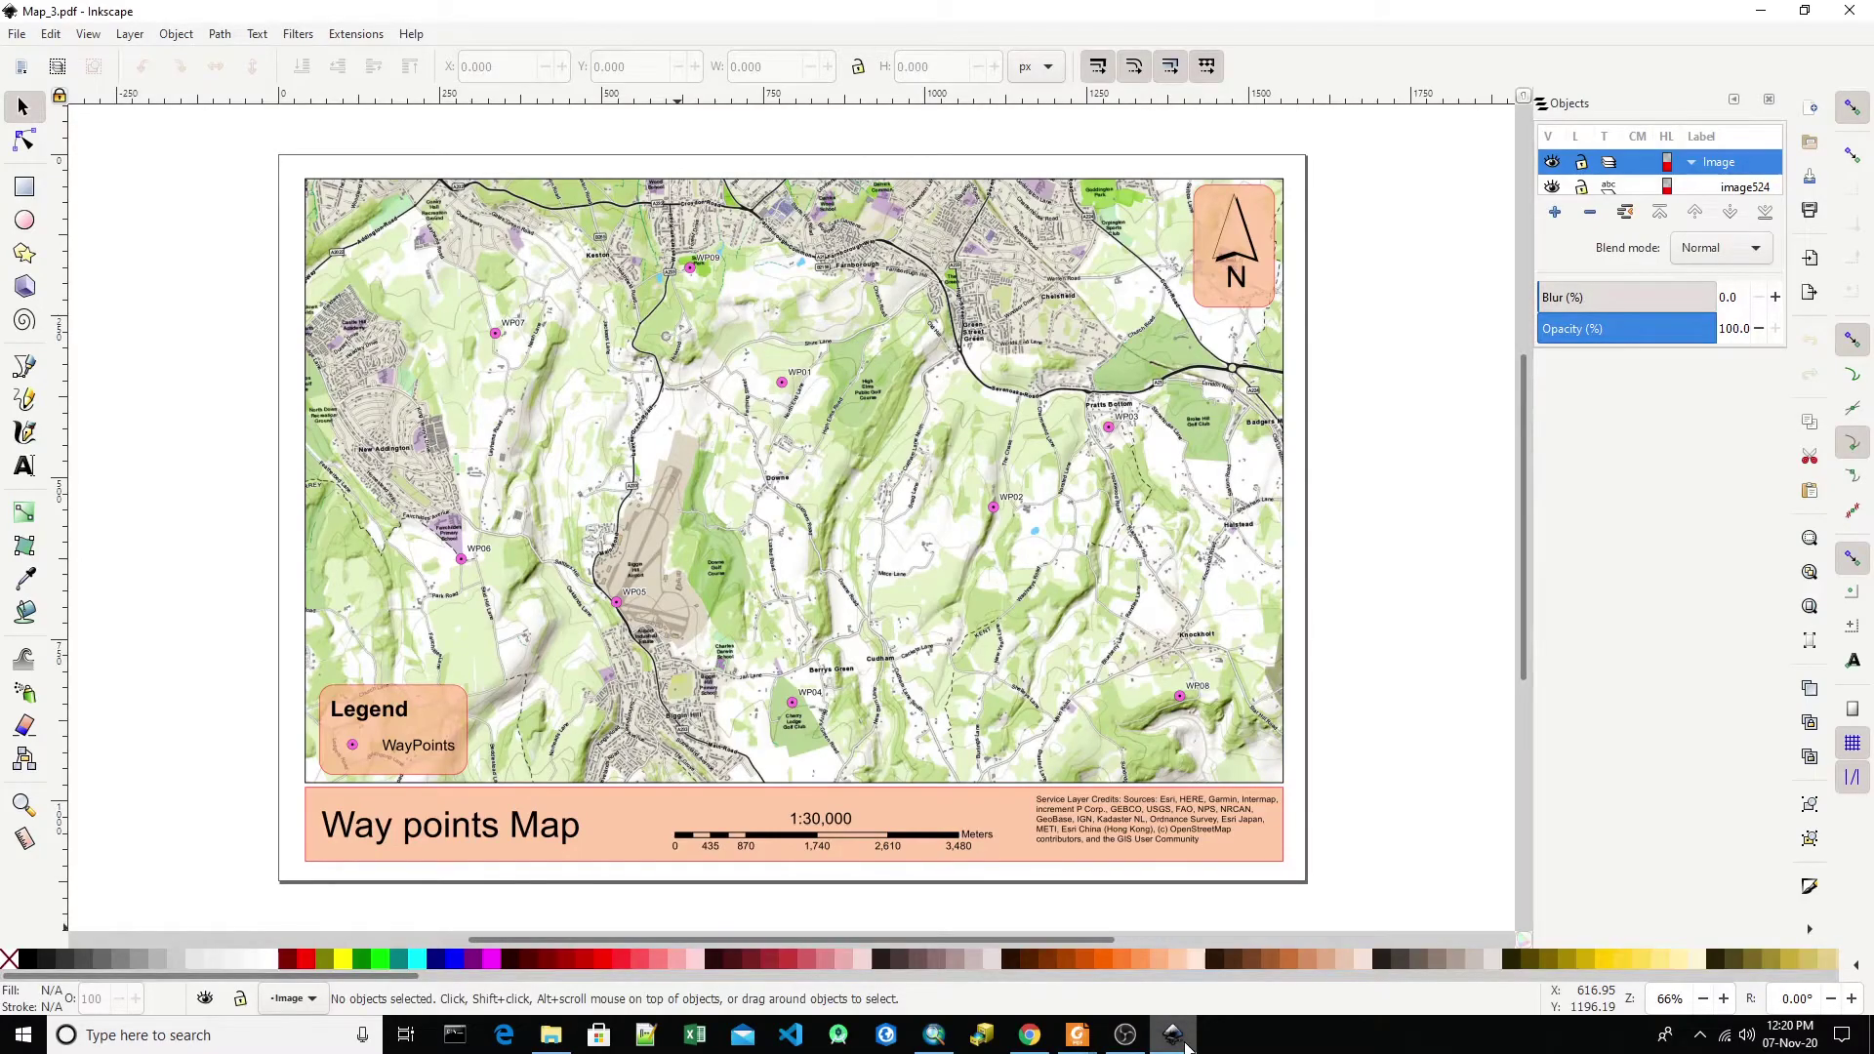
left_click(1186, 1046)
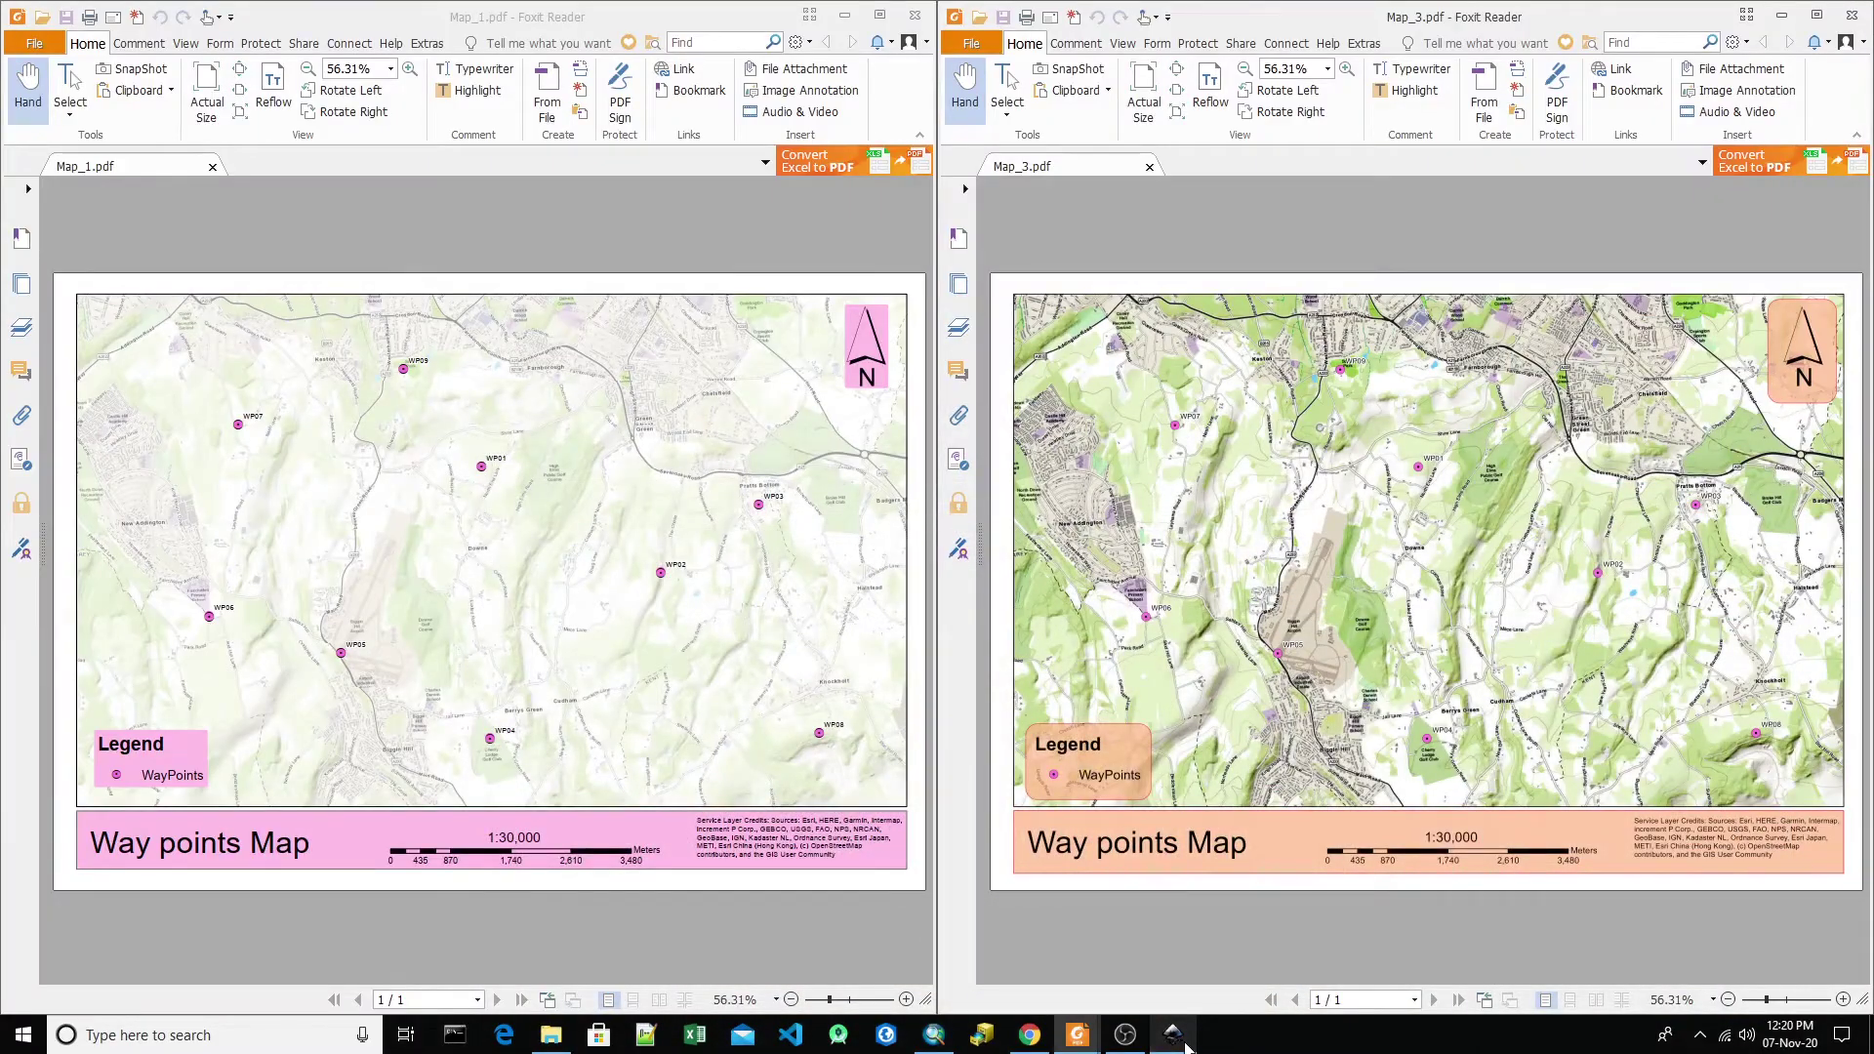